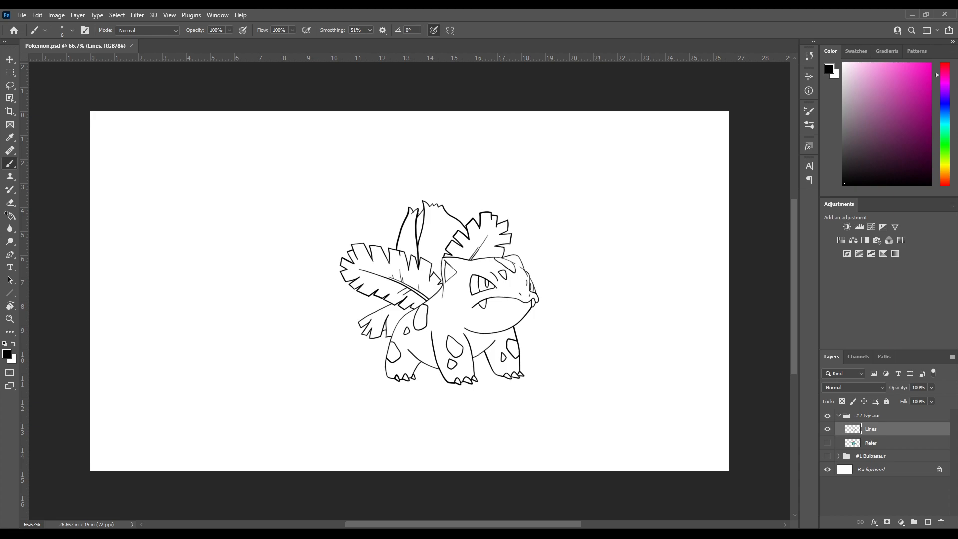
Examine the Ivysaur line art close up around the eye, mouth and forehead
click(828, 443)
click(827, 443)
drag(492, 286, 469, 270)
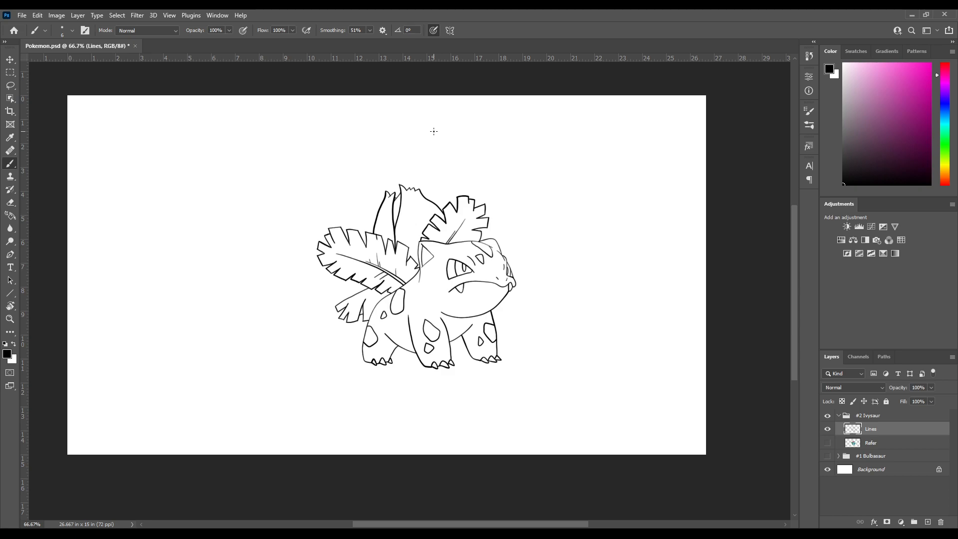
key(ctrl+equal)
key(ctrl+equal)
key(ctrl+equal)
mouse_move(586, 243)
mouse_down()
mouse_move(552, 229)
mouse_move(379, 252)
mouse_up()
drag(594, 131, 416, 198)
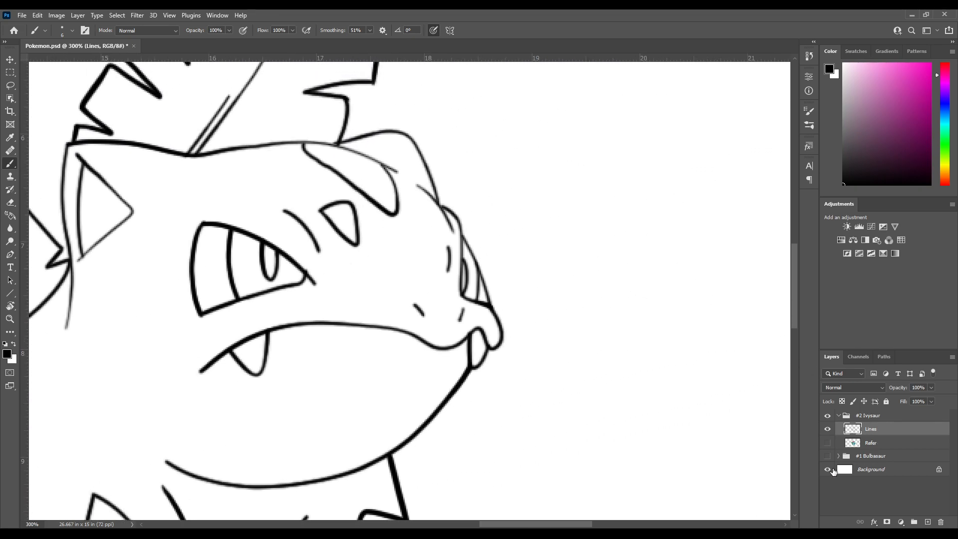
Show the Refer layer beneath the line art and raise its opacity to 100%
click(826, 444)
drag(349, 294, 539, 399)
drag(462, 238, 558, 451)
drag(368, 339, 374, 297)
drag(570, 390, 612, 162)
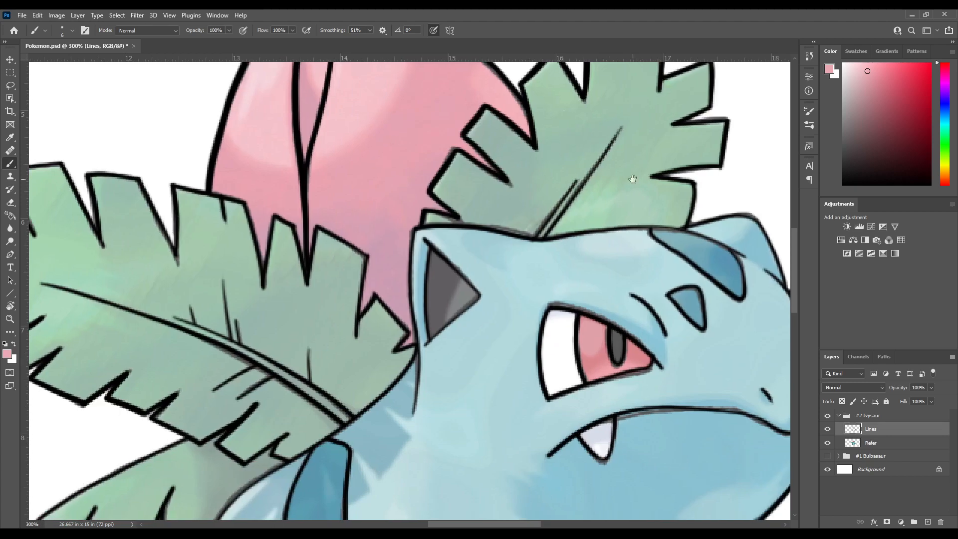
click(918, 443)
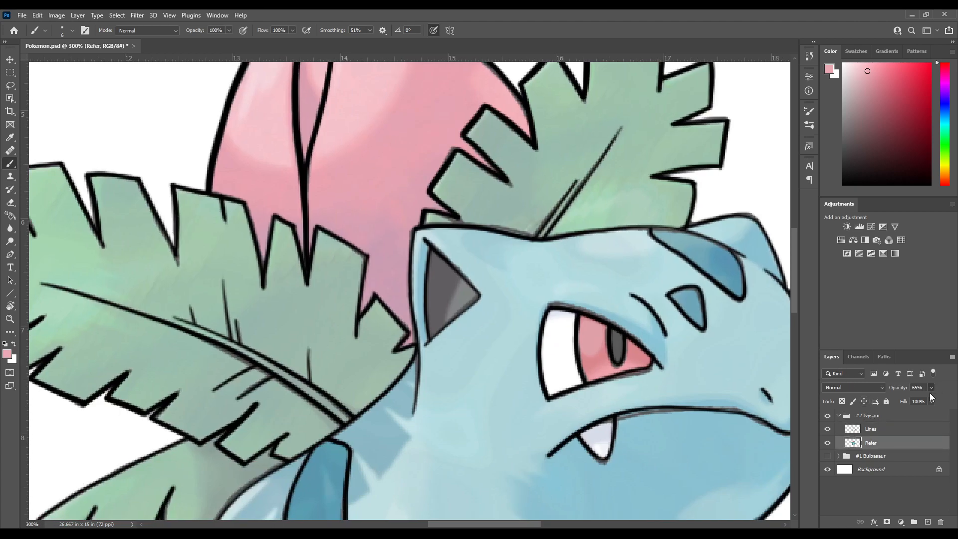
drag(929, 392, 947, 400)
Sample the darker pink from the reference's flower bud as the brush colour, and hide the Refer layer
scroll(505, 316, up, 5)
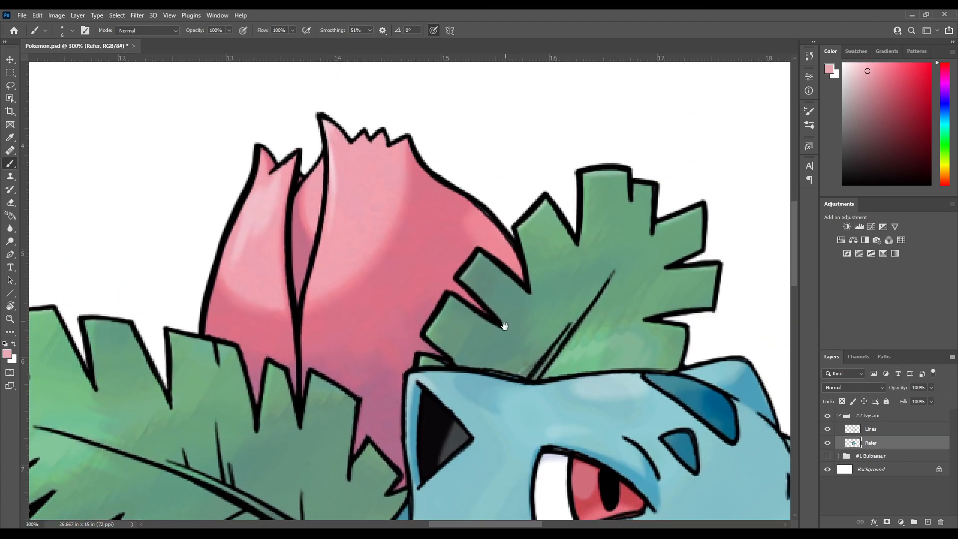
alt+click(384, 239)
drag(384, 239, 392, 245)
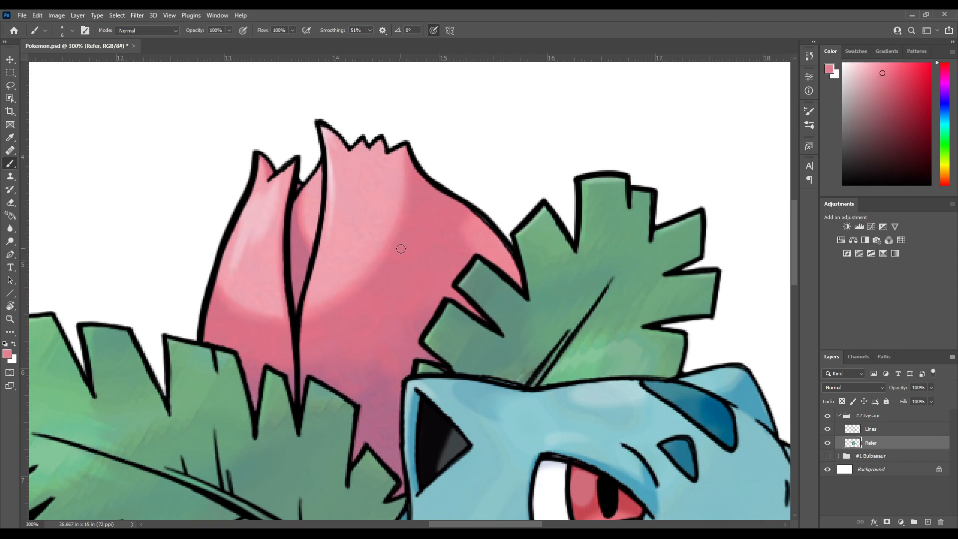
scroll(538, 284, down, 3)
click(827, 442)
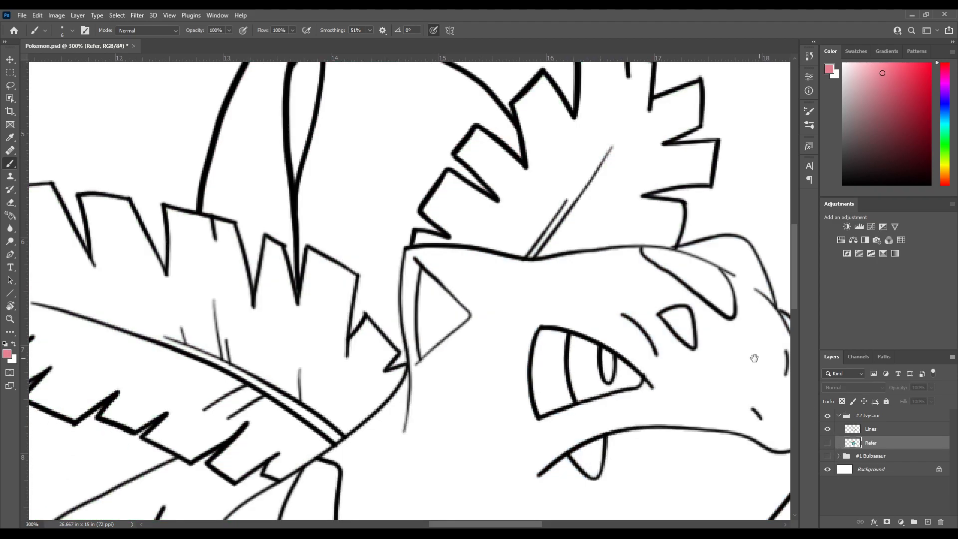
scroll(372, 233, up, 3)
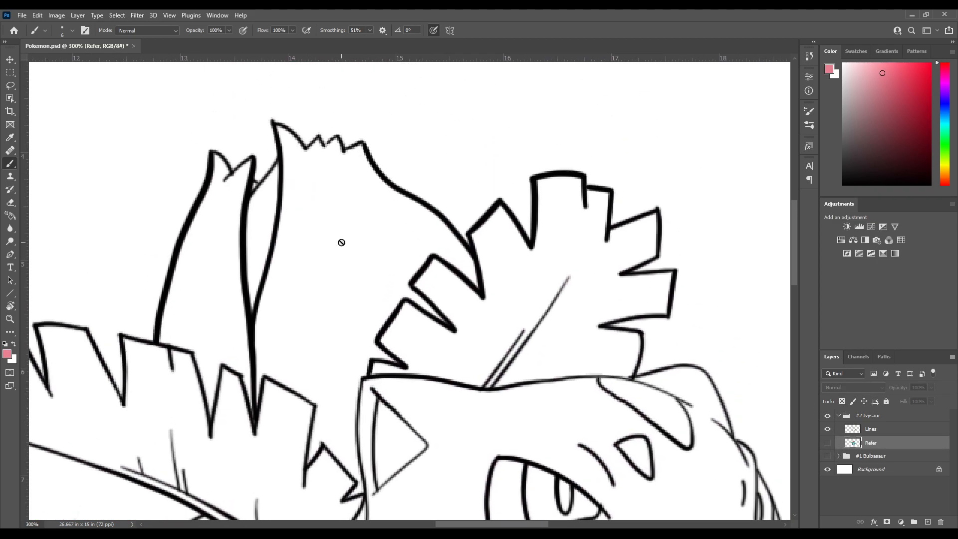
Create a new layer named Color between Lines and Refer, and make it the active layer
click(877, 430)
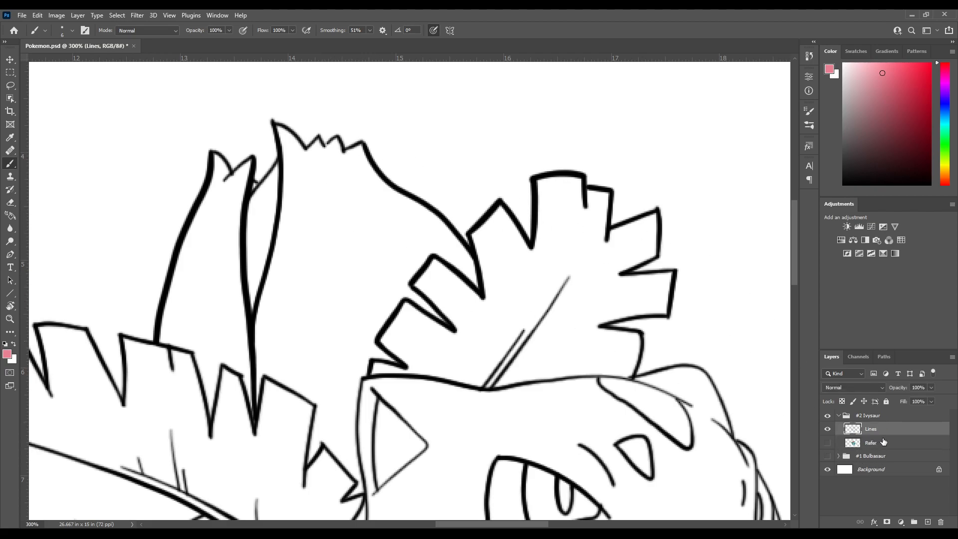
click(914, 442)
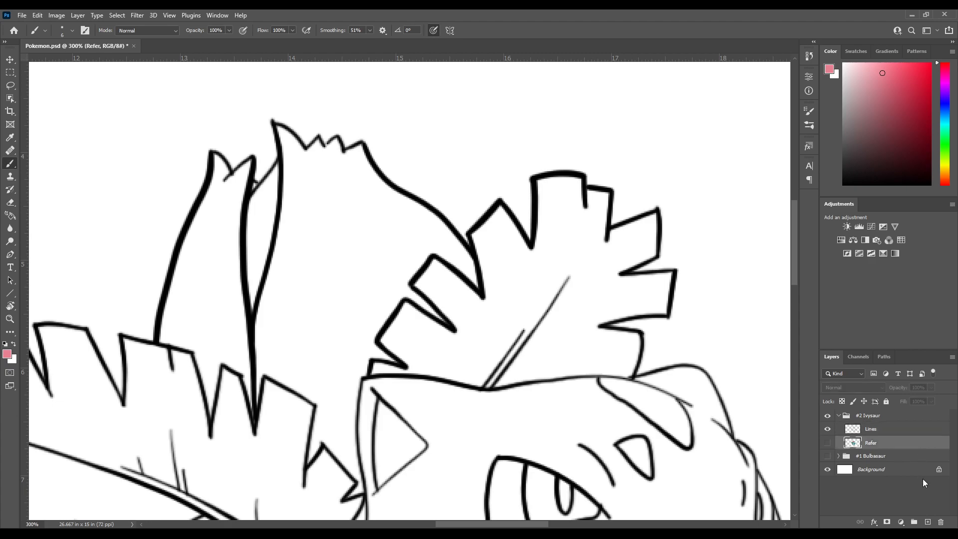
click(925, 522)
double_click(879, 443)
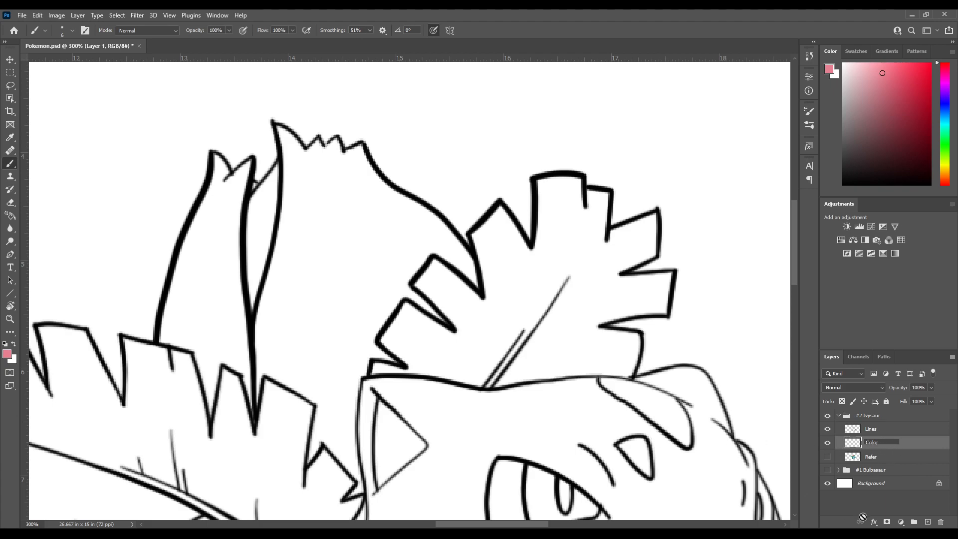
click(898, 458)
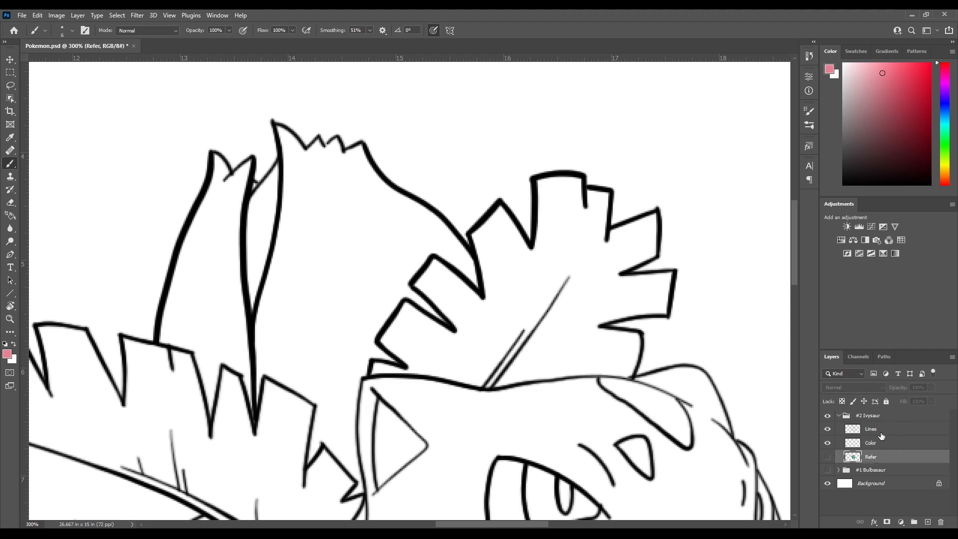
click(893, 429)
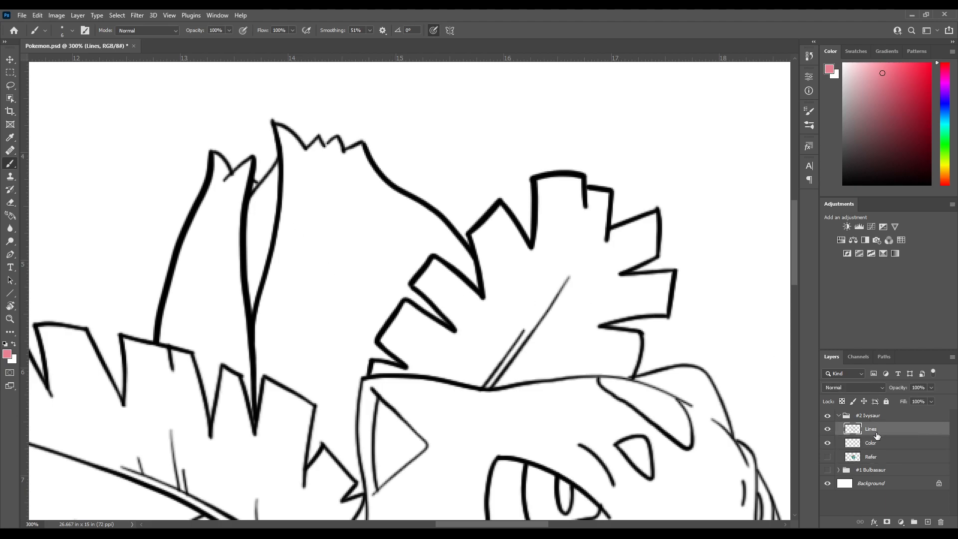
click(882, 445)
Set the brush smoothing to 0% and paint pink inside the bud's middle petal and along its lower, left and right outlines
drag(355, 279, 429, 232)
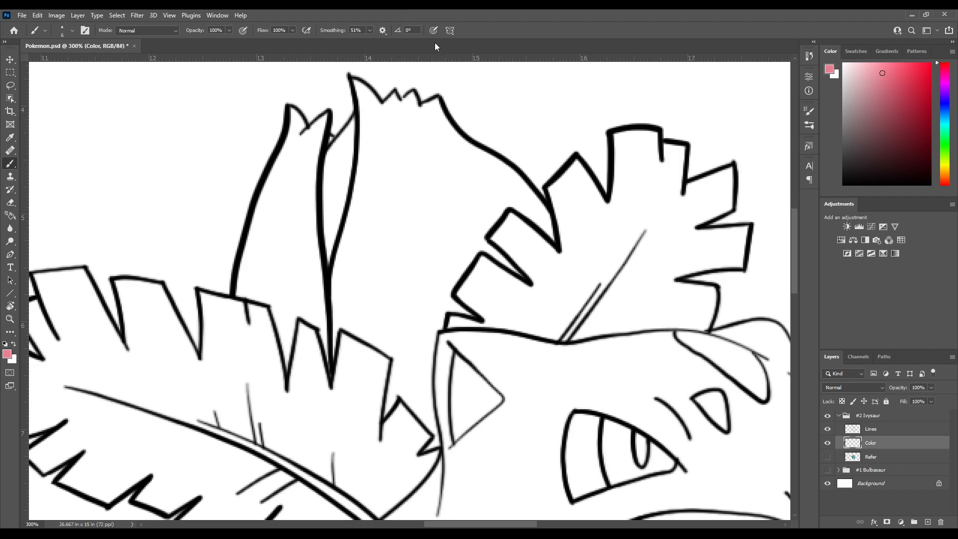
drag(339, 194, 335, 212)
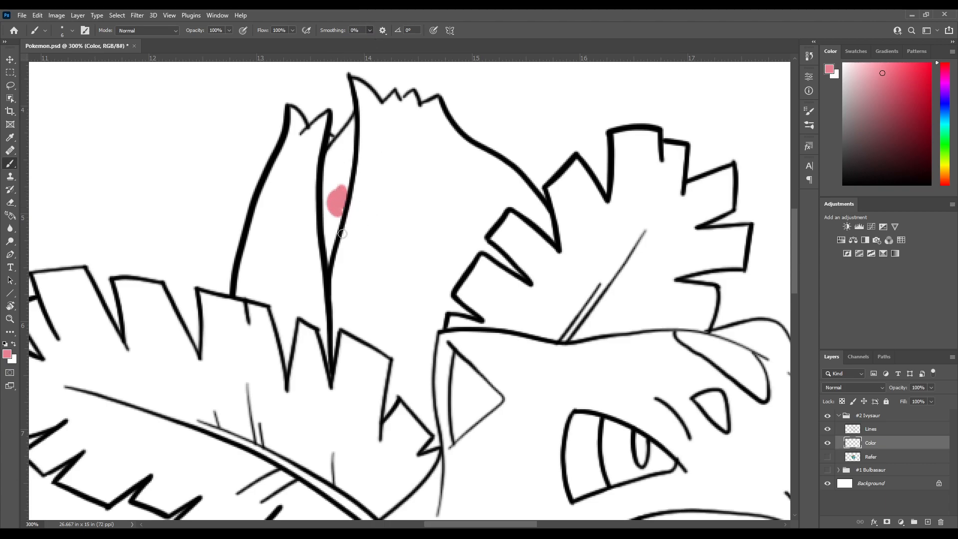
mouse_move(347, 197)
mouse_down()
mouse_move(339, 241)
mouse_move(370, 211)
mouse_move(361, 203)
mouse_move(316, 250)
mouse_move(340, 192)
mouse_move(302, 228)
mouse_move(323, 172)
mouse_move(272, 215)
mouse_move(289, 167)
mouse_move(268, 195)
mouse_move(282, 119)
mouse_move(288, 155)
mouse_move(303, 145)
mouse_move(309, 164)
mouse_move(299, 155)
mouse_move(291, 211)
mouse_move(279, 220)
mouse_move(260, 292)
mouse_move(286, 295)
mouse_move(300, 318)
mouse_up()
scroll(286, 150, up, 2)
mouse_move(300, 318)
mouse_down()
mouse_move(280, 277)
mouse_move(299, 342)
mouse_move(290, 291)
mouse_move(286, 308)
mouse_move(296, 245)
mouse_move(285, 220)
mouse_move(302, 230)
mouse_move(283, 217)
mouse_move(308, 232)
mouse_move(300, 224)
mouse_move(313, 272)
mouse_move(302, 237)
mouse_move(315, 271)
mouse_move(332, 207)
mouse_up()
drag(341, 250, 313, 213)
mouse_move(295, 193)
mouse_down()
mouse_move(350, 220)
mouse_move(348, 272)
mouse_move(365, 260)
mouse_move(325, 224)
mouse_move(293, 268)
mouse_move(310, 302)
mouse_move(292, 268)
mouse_move(328, 322)
mouse_move(309, 328)
mouse_move(331, 307)
mouse_move(322, 223)
mouse_move(308, 297)
mouse_move(302, 268)
mouse_move(283, 253)
mouse_move(311, 232)
mouse_up()
drag(310, 240, 267, 298)
mouse_move(265, 296)
mouse_down()
mouse_move(264, 317)
mouse_move(295, 244)
mouse_move(322, 242)
mouse_move(332, 260)
mouse_move(312, 236)
mouse_move(321, 248)
mouse_move(298, 242)
mouse_move(295, 225)
mouse_move(333, 183)
mouse_up()
mouse_move(333, 183)
mouse_down()
mouse_move(280, 252)
mouse_move(290, 244)
mouse_move(335, 279)
mouse_up()
mouse_move(315, 230)
mouse_down()
mouse_move(293, 274)
mouse_move(262, 264)
mouse_move(283, 244)
mouse_move(287, 256)
mouse_move(302, 251)
mouse_move(311, 276)
mouse_move(328, 274)
mouse_move(320, 278)
mouse_move(305, 238)
mouse_move(325, 284)
mouse_up()
mouse_move(260, 229)
mouse_down()
mouse_move(321, 277)
mouse_move(272, 264)
mouse_up()
drag(253, 227, 289, 273)
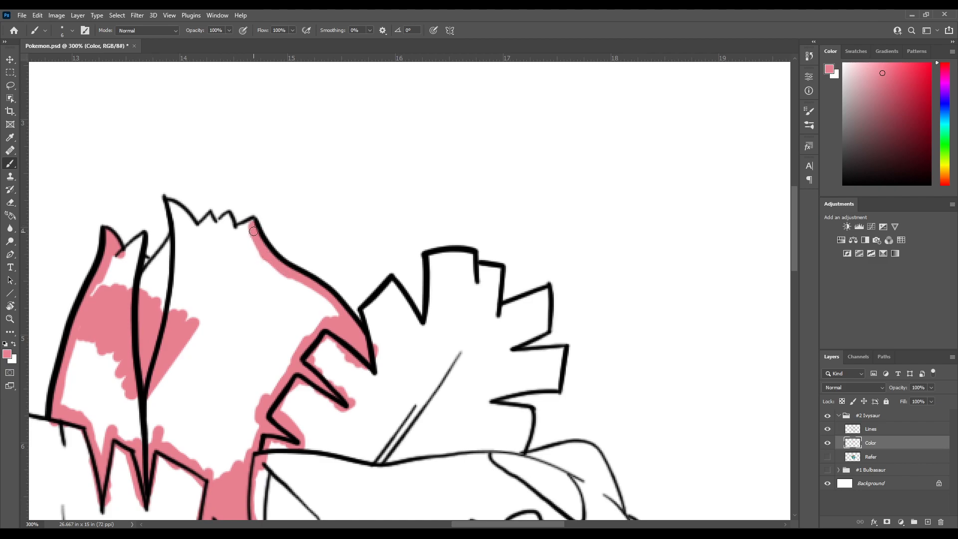
Paint pink along the large petal's jagged tip and inner edge, and up the narrow middle petal
drag(249, 225, 233, 228)
mouse_move(223, 222)
mouse_down()
mouse_move(209, 240)
mouse_move(265, 289)
mouse_move(235, 286)
mouse_move(248, 285)
mouse_up()
mouse_move(199, 266)
mouse_down()
mouse_move(252, 312)
mouse_move(236, 288)
mouse_move(237, 338)
mouse_up()
mouse_move(242, 314)
mouse_down()
mouse_move(247, 287)
mouse_move(267, 279)
mouse_move(239, 308)
mouse_move(278, 258)
mouse_move(244, 316)
mouse_move(243, 306)
mouse_move(252, 321)
mouse_move(267, 306)
mouse_move(251, 357)
mouse_up()
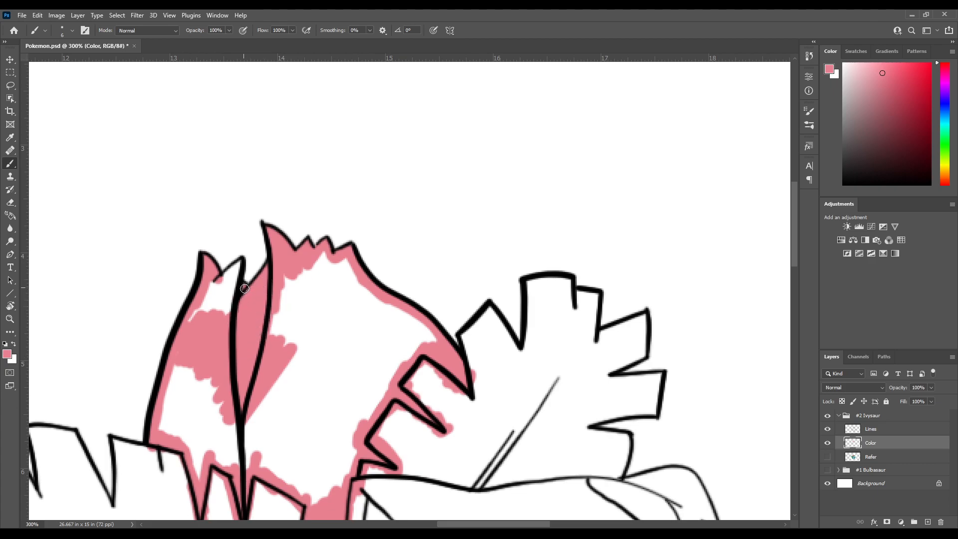
Fill the remaining white area of the bud's left petal with pink
mouse_move(224, 308)
mouse_down()
mouse_move(240, 263)
mouse_move(217, 289)
mouse_move(231, 281)
mouse_move(213, 318)
mouse_move(212, 282)
mouse_move(184, 333)
mouse_move(205, 303)
mouse_up()
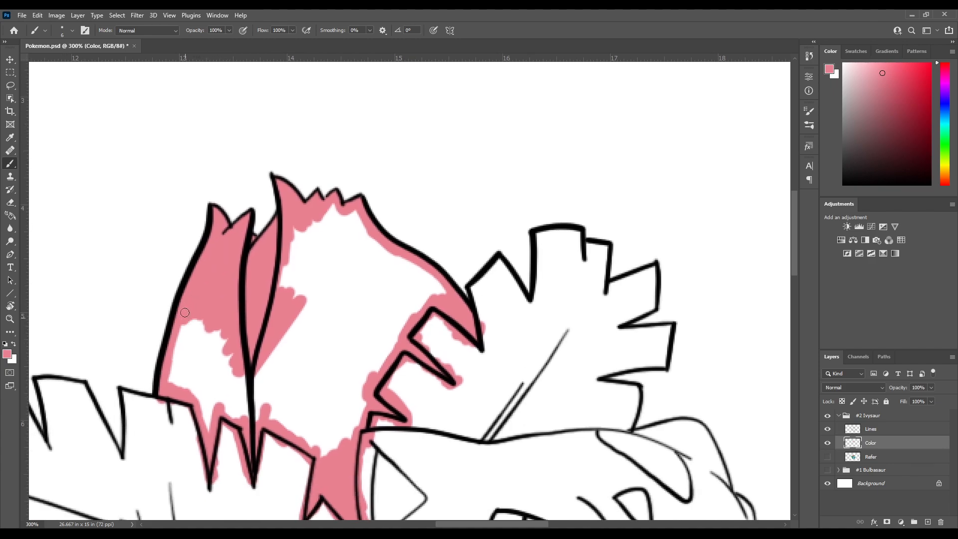
drag(202, 335, 216, 307)
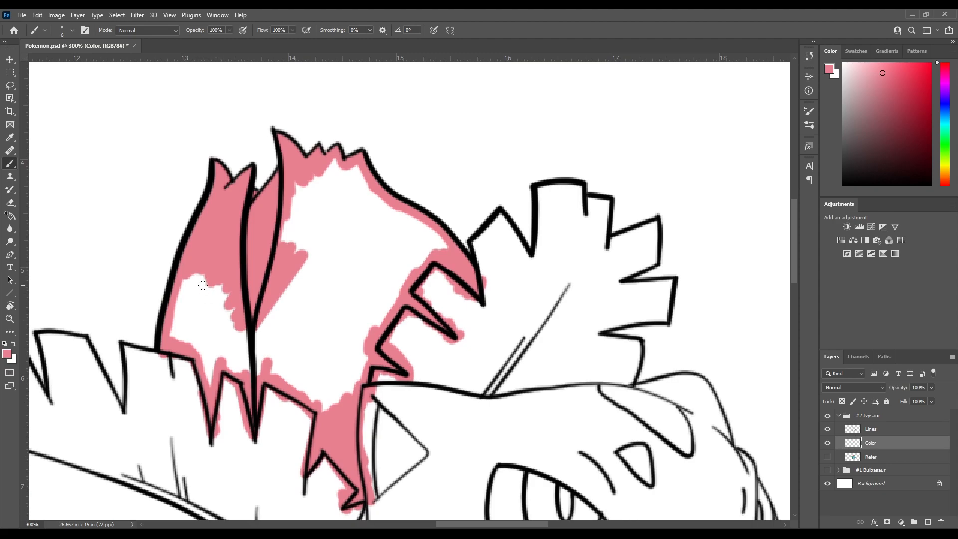
mouse_move(187, 328)
mouse_down()
mouse_move(210, 311)
mouse_move(192, 316)
mouse_move(215, 262)
mouse_move(225, 279)
mouse_move(244, 258)
mouse_move(268, 352)
mouse_move(253, 338)
mouse_move(233, 349)
mouse_move(232, 370)
mouse_move(222, 322)
mouse_move(213, 326)
mouse_move(225, 307)
mouse_move(238, 345)
mouse_move(255, 329)
mouse_move(236, 268)
mouse_move(225, 277)
mouse_up()
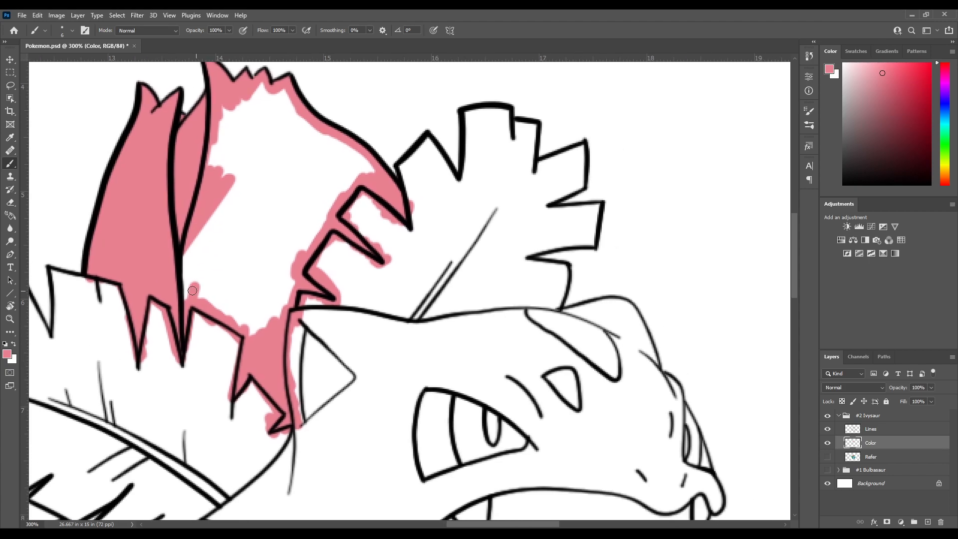
Fill the interior of the bud's large right petal completely with pink
mouse_move(173, 293)
mouse_down()
mouse_move(190, 263)
mouse_move(240, 310)
mouse_up()
mouse_move(253, 302)
mouse_down()
mouse_move(269, 296)
mouse_move(278, 316)
mouse_up()
drag(270, 241, 226, 340)
mouse_move(220, 381)
mouse_down()
mouse_move(234, 402)
mouse_move(239, 381)
mouse_move(240, 402)
mouse_move(252, 341)
mouse_move(271, 333)
mouse_move(255, 358)
mouse_move(274, 310)
mouse_move(281, 319)
mouse_move(303, 281)
mouse_move(292, 269)
mouse_move(328, 271)
mouse_move(258, 220)
mouse_move(250, 225)
mouse_move(246, 188)
mouse_move(242, 198)
mouse_move(243, 187)
mouse_move(230, 193)
mouse_move(220, 181)
mouse_move(196, 199)
mouse_move(227, 201)
mouse_up()
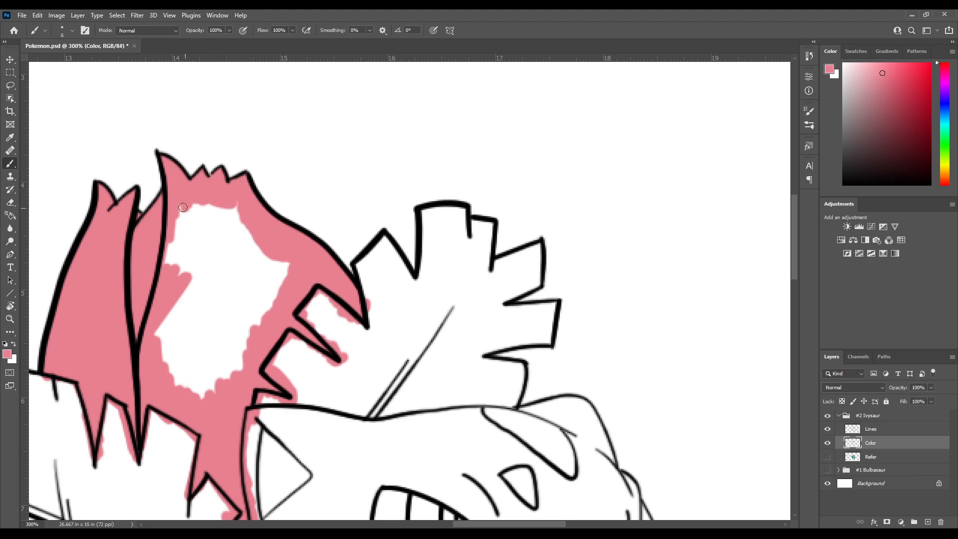
mouse_move(166, 226)
mouse_down()
mouse_move(197, 199)
mouse_move(153, 281)
mouse_move(211, 208)
mouse_move(172, 290)
mouse_move(232, 203)
mouse_move(247, 218)
mouse_move(239, 220)
mouse_move(272, 311)
mouse_move(257, 242)
mouse_move(290, 260)
mouse_up()
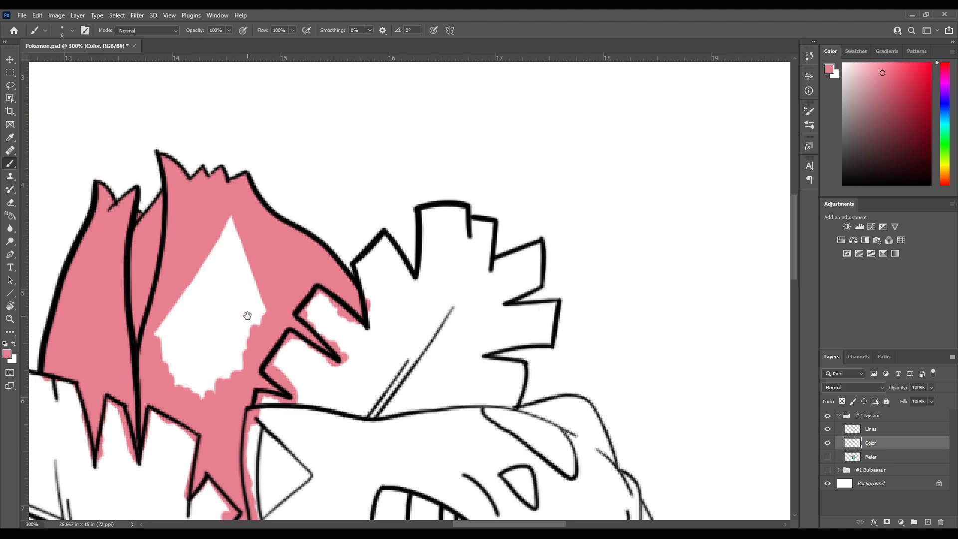
drag(244, 301, 265, 311)
mouse_move(238, 222)
mouse_down()
mouse_move(266, 240)
mouse_move(245, 250)
mouse_move(276, 311)
mouse_move(275, 294)
mouse_move(281, 332)
mouse_move(239, 404)
mouse_move(238, 379)
mouse_move(214, 403)
mouse_move(214, 385)
mouse_move(194, 390)
mouse_move(197, 350)
mouse_move(175, 358)
mouse_move(186, 311)
mouse_move(219, 395)
mouse_up()
mouse_move(212, 340)
mouse_down()
mouse_move(208, 317)
mouse_move(245, 335)
mouse_move(211, 340)
mouse_move(211, 327)
mouse_move(234, 384)
mouse_move(245, 389)
mouse_move(252, 268)
mouse_move(274, 314)
mouse_up()
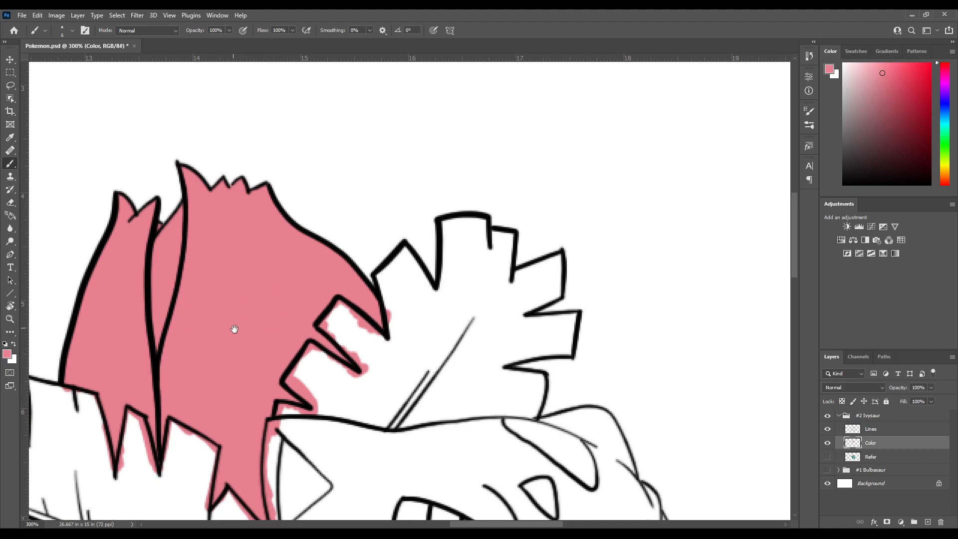
mouse_move(255, 368)
mouse_down()
mouse_move(253, 321)
mouse_move(282, 278)
mouse_move(296, 324)
mouse_up()
mouse_move(326, 403)
mouse_down()
mouse_move(327, 261)
mouse_move(312, 280)
mouse_move(328, 296)
mouse_up()
drag(426, 170, 325, 227)
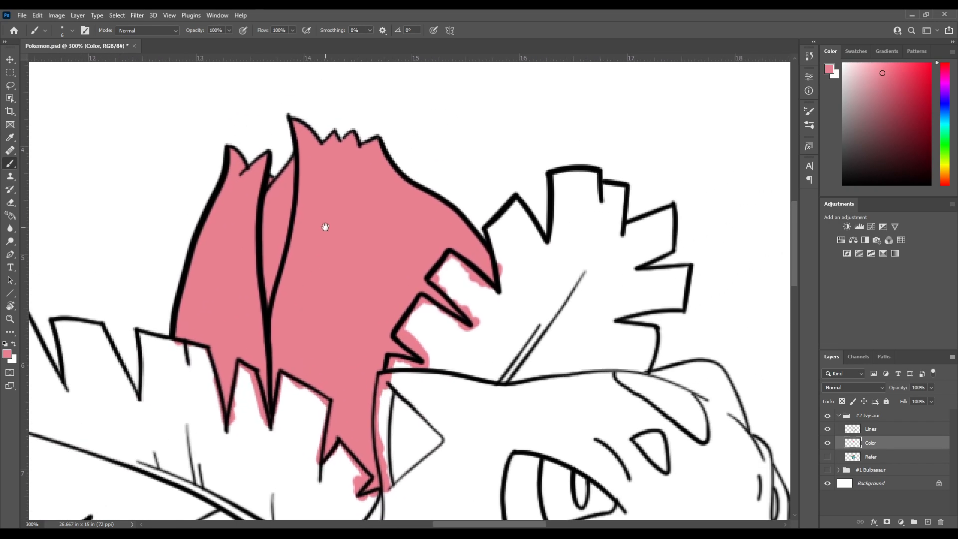
Show the Refer layer, sample the leaf's green as the brush colour, and hide the layer again
drag(590, 376, 559, 185)
click(827, 456)
drag(485, 246, 399, 374)
mouse_move(302, 362)
mouse_down()
mouse_move(274, 300)
mouse_move(283, 322)
mouse_move(296, 314)
mouse_up()
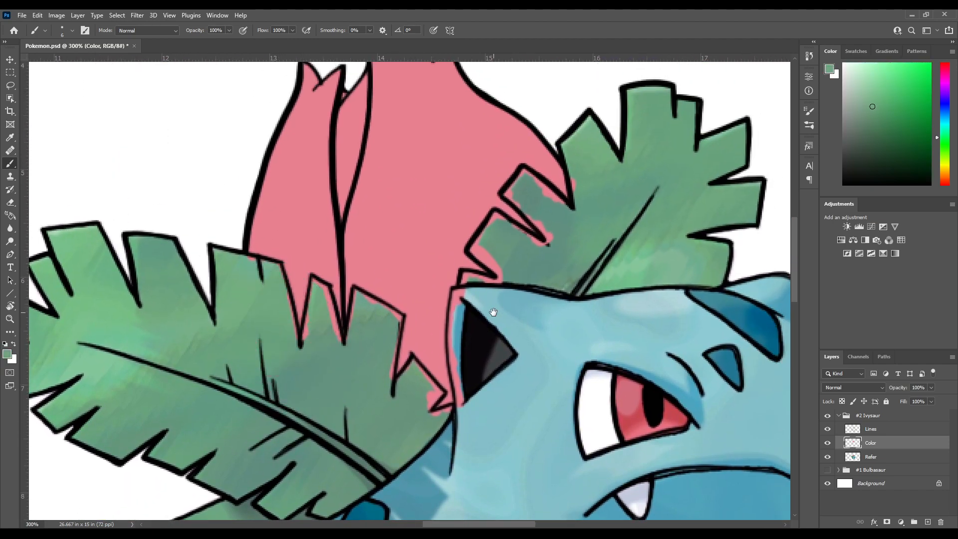
drag(494, 311, 407, 257)
click(827, 456)
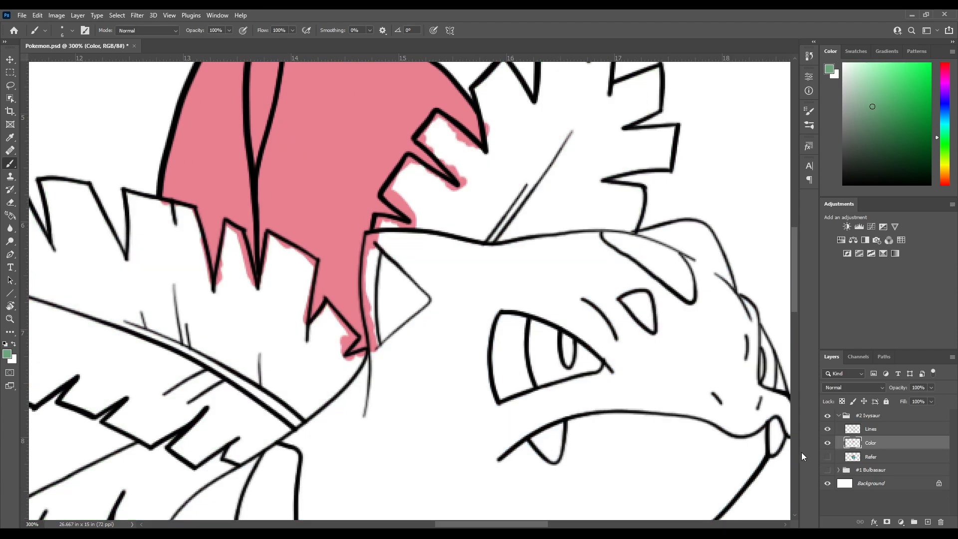
Paint green along the base of the large left leaf where it meets the body
drag(351, 327, 524, 307)
drag(318, 251, 412, 278)
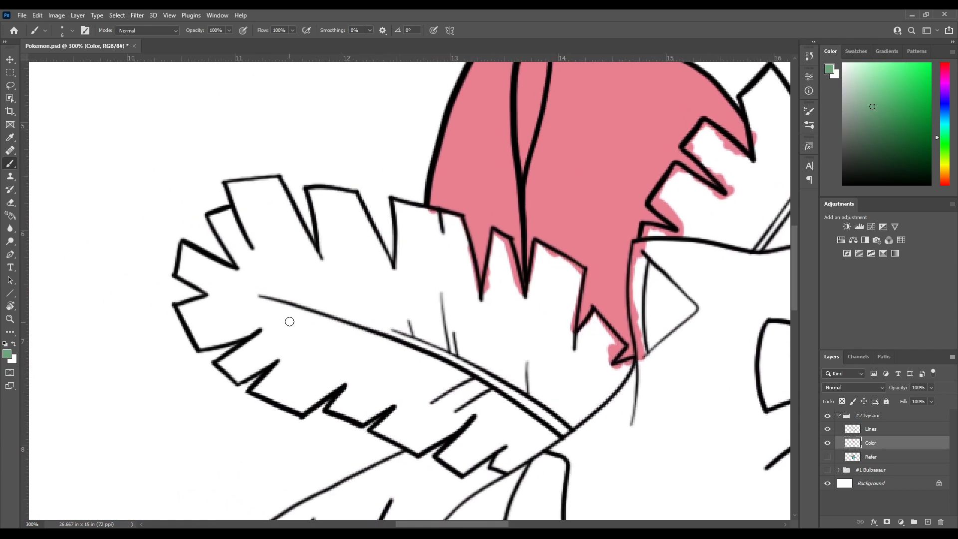
drag(381, 337, 282, 229)
mouse_move(389, 297)
mouse_down()
mouse_move(355, 213)
mouse_move(349, 306)
mouse_move(324, 338)
mouse_move(443, 254)
mouse_up()
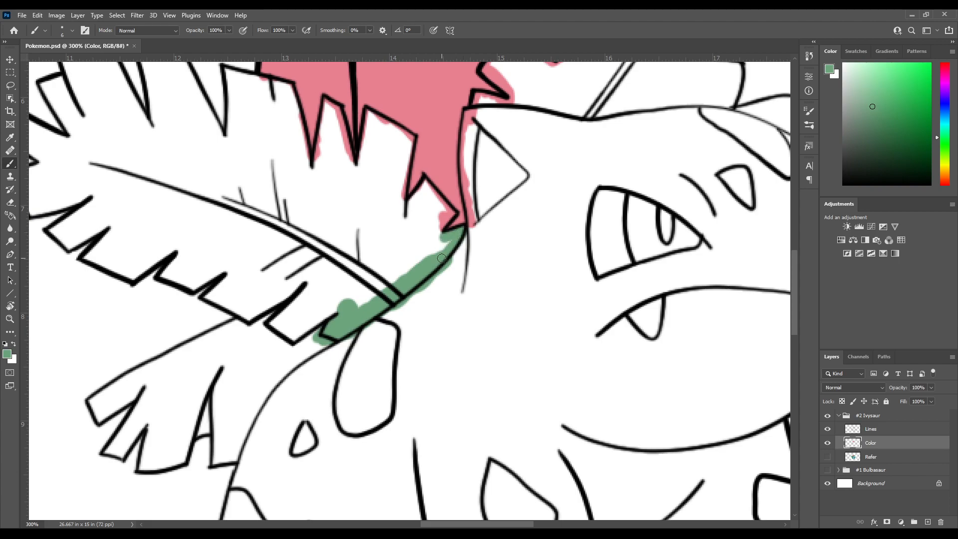
Paint green inside the left leaf's tips nearest the head, covering the pink overspill along their edges
scroll(442, 257, up, 2)
mouse_move(403, 151)
mouse_down()
mouse_move(381, 341)
mouse_move(354, 327)
mouse_move(306, 368)
mouse_move(338, 324)
mouse_move(367, 357)
mouse_up()
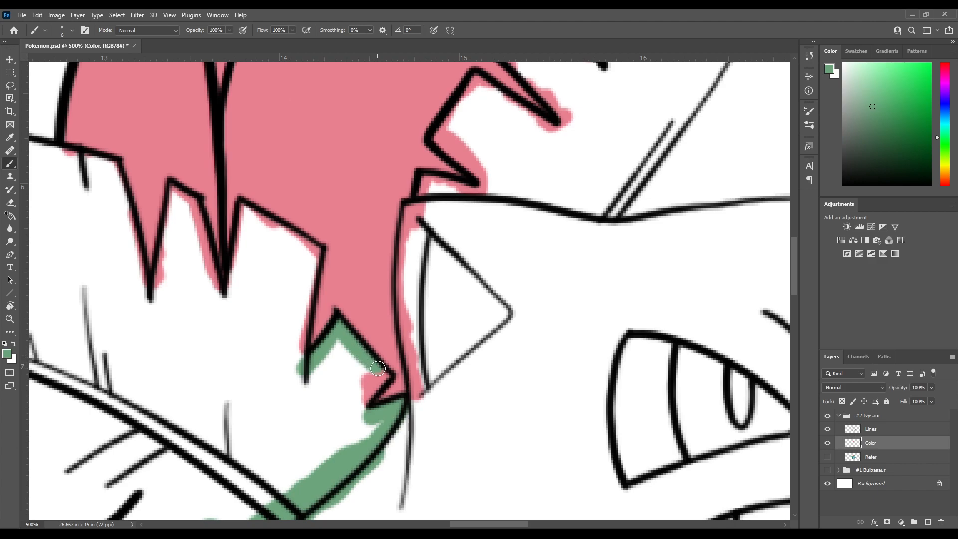
mouse_move(371, 390)
mouse_down()
mouse_move(355, 411)
mouse_move(365, 418)
mouse_move(364, 377)
mouse_move(359, 394)
mouse_move(338, 349)
mouse_move(313, 373)
mouse_move(316, 392)
mouse_move(333, 396)
mouse_move(346, 366)
mouse_move(356, 402)
mouse_up()
mouse_move(273, 362)
mouse_down()
mouse_move(290, 264)
mouse_move(320, 286)
mouse_up()
mouse_move(326, 286)
mouse_down()
mouse_move(269, 285)
mouse_move(303, 316)
mouse_move(286, 440)
mouse_up()
drag(233, 320, 267, 348)
drag(233, 380, 285, 411)
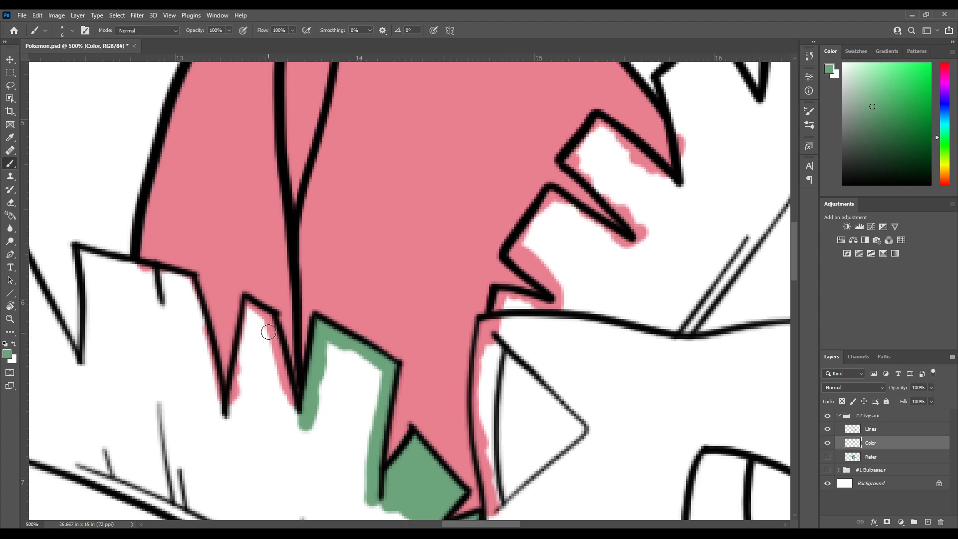
Paint green around the notch below the bud's petal seam and fill the narrow leaf tip beside it
mouse_move(268, 321)
mouse_down()
mouse_move(286, 400)
mouse_move(310, 438)
mouse_up()
drag(265, 386, 305, 427)
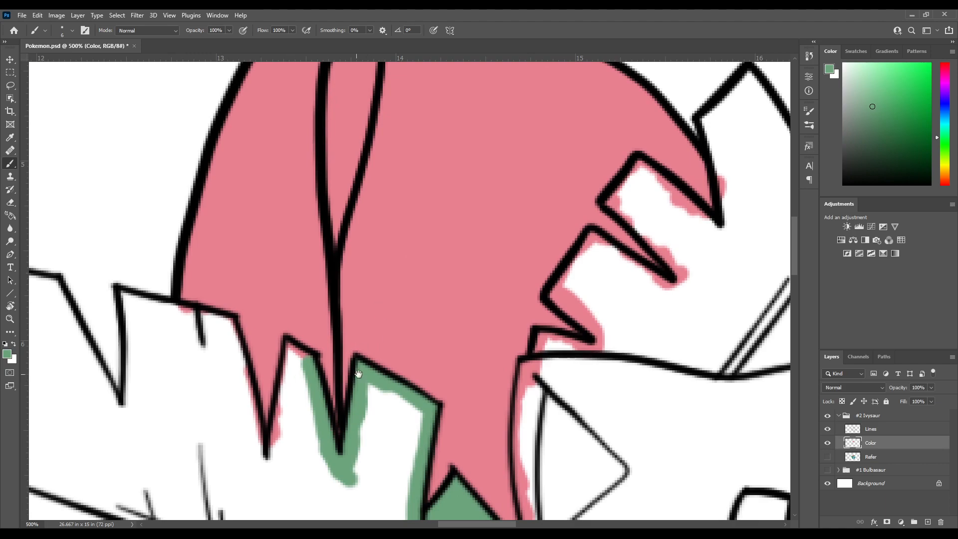
drag(355, 373, 413, 278)
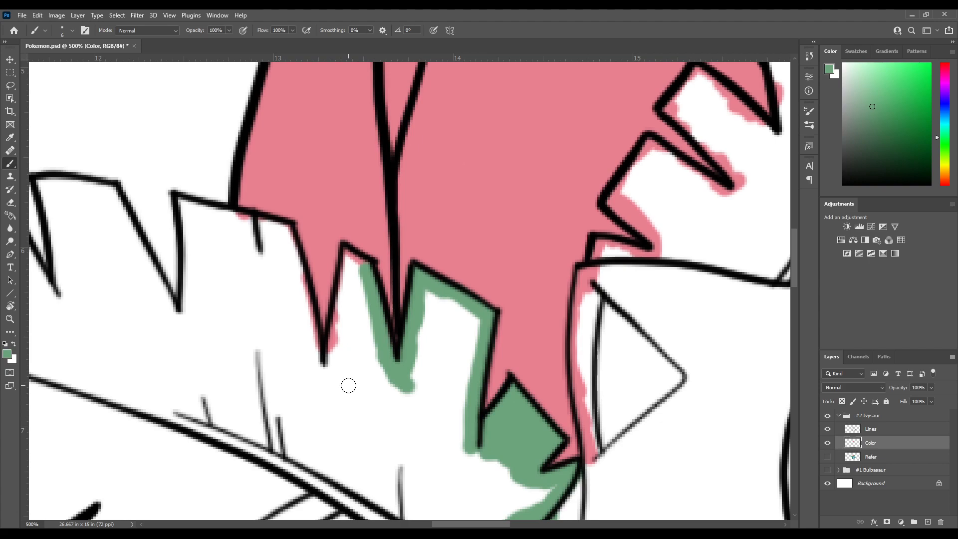
mouse_move(415, 312)
mouse_down()
mouse_move(395, 303)
mouse_move(454, 317)
mouse_up()
mouse_move(372, 366)
mouse_down()
mouse_move(369, 378)
mouse_move(382, 290)
mouse_up()
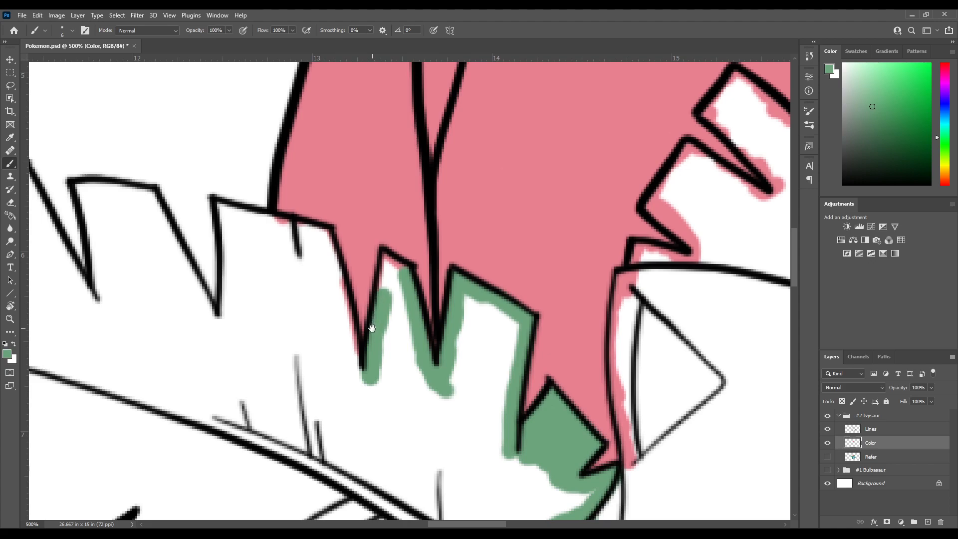
drag(370, 331, 350, 386)
drag(368, 371, 364, 331)
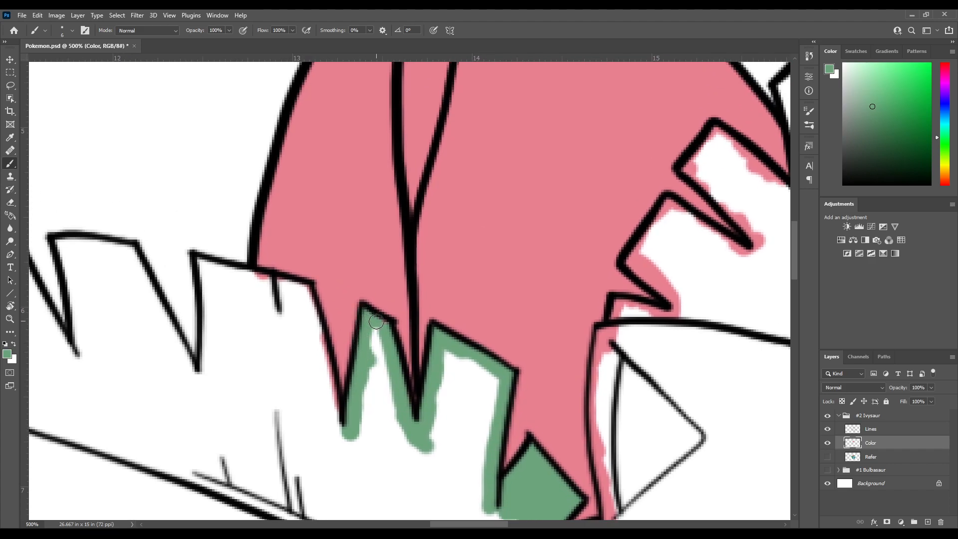
mouse_move(371, 335)
mouse_down()
mouse_move(386, 370)
mouse_move(376, 366)
mouse_move(405, 281)
mouse_up()
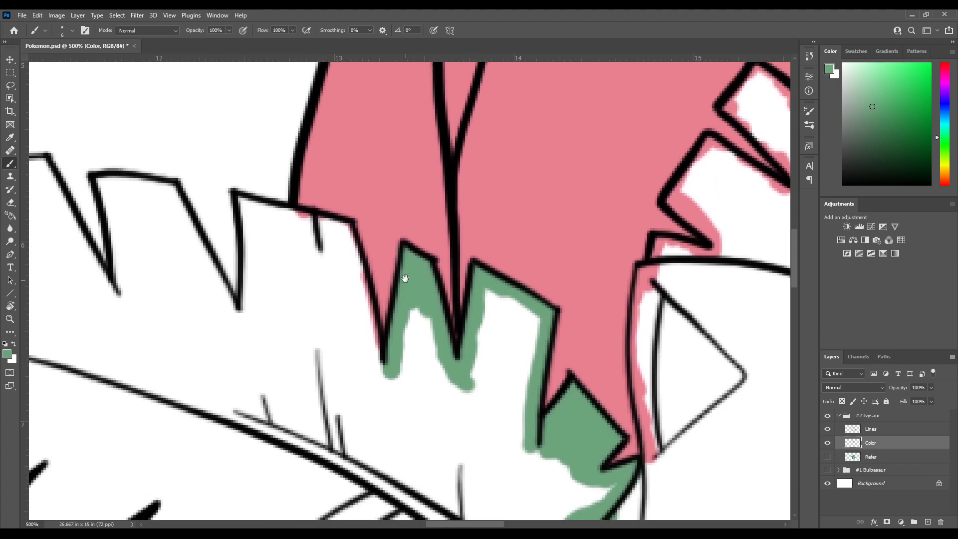
Paint green inside the left leaf's upper tips from the bud outward, covering the pink overspill along the edge
mouse_move(391, 333)
mouse_down()
mouse_move(398, 290)
mouse_move(390, 324)
mouse_up()
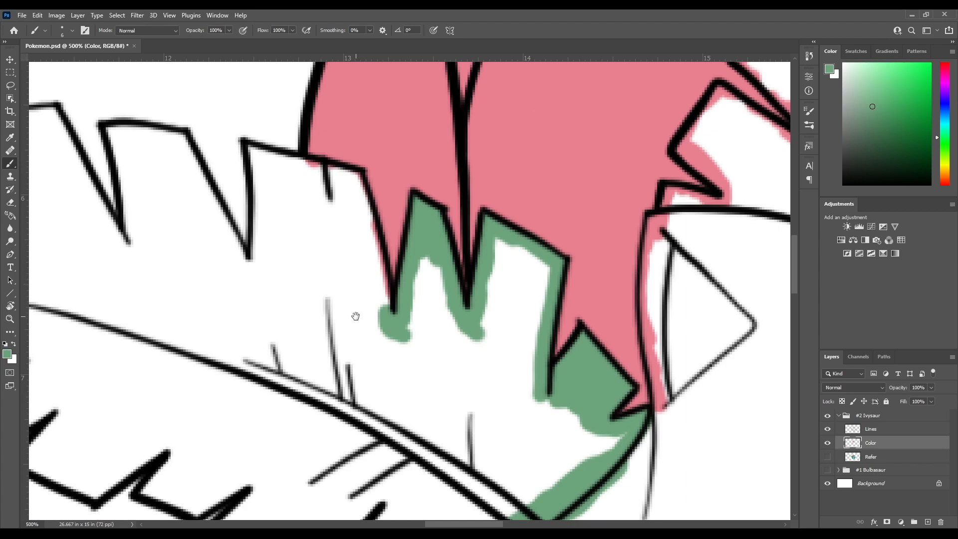
mouse_move(348, 271)
mouse_down()
mouse_move(363, 316)
mouse_move(389, 343)
mouse_move(379, 306)
mouse_move(394, 327)
mouse_move(392, 299)
mouse_move(404, 358)
mouse_move(374, 257)
mouse_move(383, 319)
mouse_move(370, 299)
mouse_move(365, 329)
mouse_up()
drag(315, 251, 331, 302)
drag(289, 396, 295, 319)
mouse_move(295, 313)
mouse_down()
mouse_move(298, 351)
mouse_move(291, 310)
mouse_move(392, 337)
mouse_move(382, 359)
mouse_move(384, 347)
mouse_move(328, 328)
mouse_move(311, 344)
mouse_move(361, 349)
mouse_move(369, 369)
mouse_move(356, 361)
mouse_move(324, 389)
mouse_move(329, 349)
mouse_move(296, 358)
mouse_move(384, 323)
mouse_move(436, 321)
mouse_up()
mouse_move(339, 308)
mouse_down()
mouse_move(387, 360)
mouse_move(342, 288)
mouse_move(361, 346)
mouse_up()
mouse_move(349, 349)
mouse_down()
mouse_move(343, 336)
mouse_move(362, 321)
mouse_move(351, 301)
mouse_move(325, 289)
mouse_move(351, 303)
mouse_move(301, 301)
mouse_move(313, 312)
mouse_move(329, 428)
mouse_move(335, 356)
mouse_move(326, 320)
mouse_move(347, 345)
mouse_move(367, 316)
mouse_move(376, 328)
mouse_up()
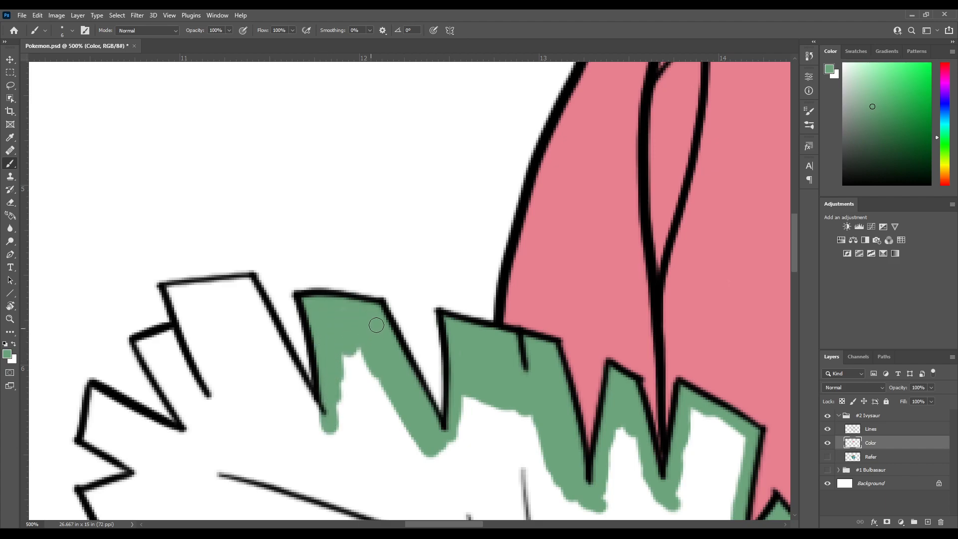
Finish filling the left leaf's square upper tip and extend the green around the next notch outward
drag(351, 357, 379, 306)
mouse_move(384, 304)
mouse_down()
mouse_move(361, 367)
mouse_move(380, 384)
mouse_move(433, 368)
mouse_move(435, 406)
mouse_move(474, 420)
mouse_up()
mouse_move(337, 344)
mouse_down()
mouse_move(309, 321)
mouse_move(356, 379)
mouse_move(327, 314)
mouse_move(346, 359)
mouse_up()
mouse_move(346, 359)
mouse_down()
mouse_move(314, 288)
mouse_move(294, 283)
mouse_up()
drag(309, 334, 340, 330)
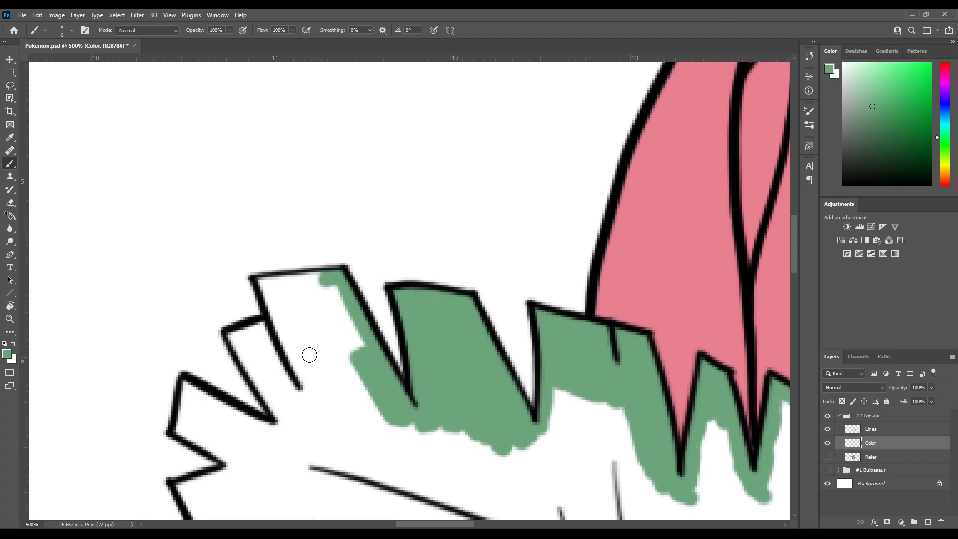
Outline and fill the tall outer tip on the left leaf's upper edge with green
mouse_move(283, 343)
mouse_down()
mouse_move(277, 325)
mouse_move(313, 392)
mouse_move(266, 289)
mouse_move(309, 276)
mouse_up()
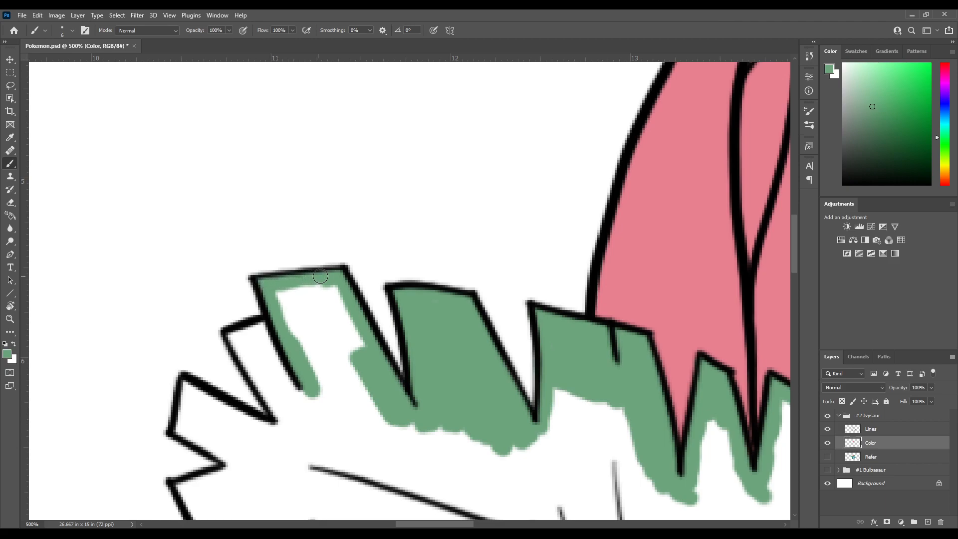
key(e)
key(b)
mouse_move(301, 368)
mouse_down()
mouse_move(317, 387)
mouse_move(315, 367)
mouse_move(344, 386)
mouse_move(352, 367)
mouse_move(361, 372)
mouse_move(362, 344)
mouse_move(332, 289)
mouse_move(285, 292)
mouse_move(284, 309)
mouse_move(303, 341)
mouse_move(288, 303)
mouse_move(323, 364)
mouse_move(326, 315)
mouse_move(352, 354)
mouse_move(309, 298)
mouse_move(283, 304)
mouse_move(305, 309)
mouse_move(327, 354)
mouse_move(336, 342)
mouse_move(286, 343)
mouse_move(309, 367)
mouse_up()
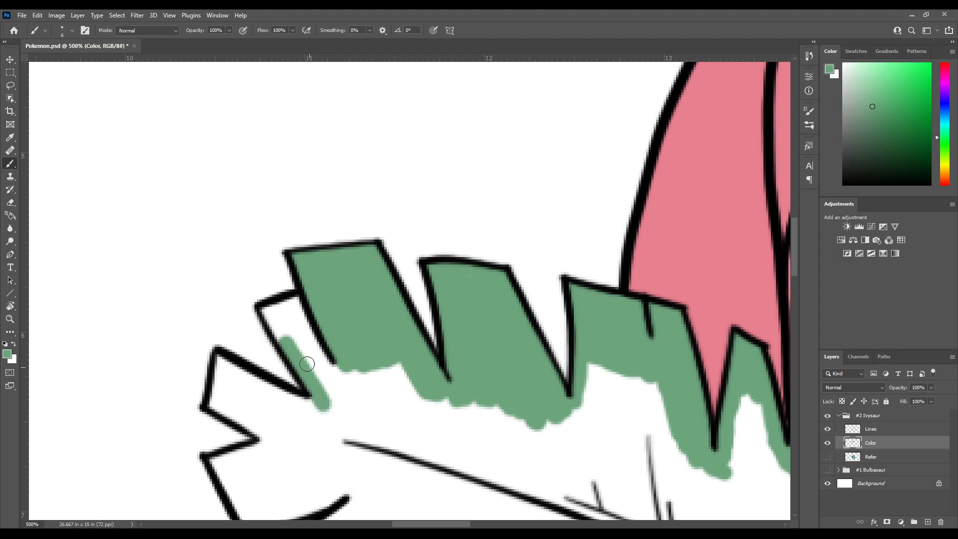
Fill the narrow tip beside the tall one and edge the adjoining pointed tip of the left leaf in green
drag(267, 311, 282, 326)
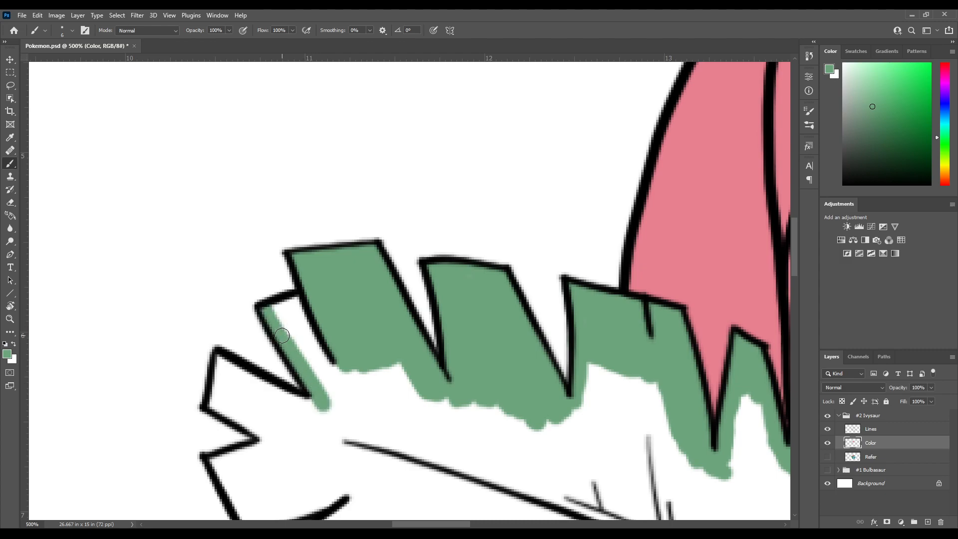
key(ctrl+z)
mouse_move(283, 306)
mouse_down()
mouse_move(328, 353)
mouse_move(293, 307)
mouse_move(332, 384)
mouse_up()
drag(284, 313, 329, 395)
drag(308, 351, 326, 300)
mouse_move(227, 363)
mouse_down()
mouse_move(269, 341)
mouse_move(281, 297)
mouse_move(362, 328)
mouse_up()
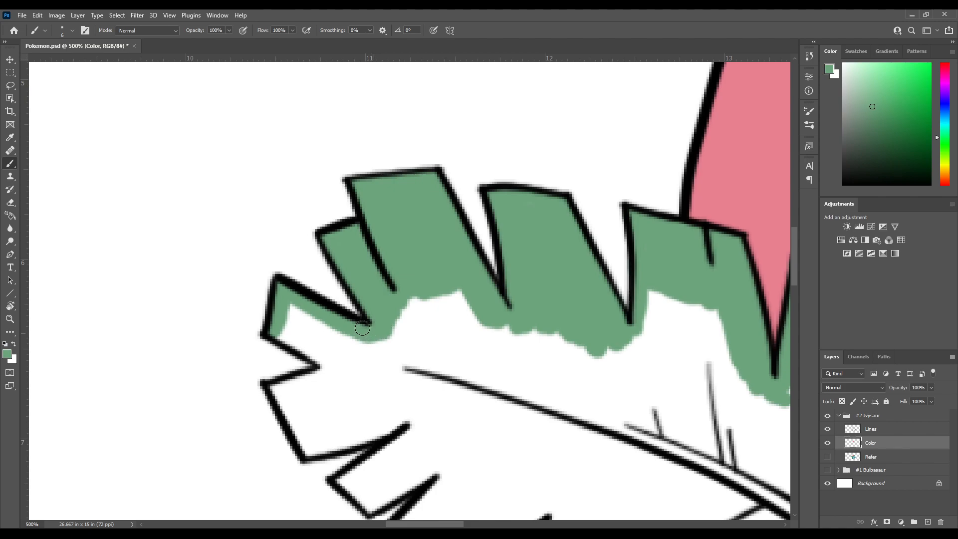
Fill the pointed tip at the left leaf's outer end and carry the green into the tip below it
mouse_move(293, 331)
mouse_down()
mouse_move(282, 303)
mouse_move(271, 307)
mouse_move(316, 332)
mouse_up()
mouse_move(273, 292)
mouse_down()
mouse_move(293, 321)
mouse_move(297, 296)
mouse_move(306, 321)
mouse_move(321, 312)
mouse_move(323, 325)
mouse_move(347, 325)
mouse_move(345, 348)
mouse_move(372, 333)
mouse_up()
mouse_move(267, 401)
mouse_down()
mouse_move(308, 312)
mouse_move(335, 300)
mouse_move(325, 296)
mouse_move(357, 355)
mouse_move(363, 339)
mouse_up()
key(ctrl+z)
mouse_move(362, 306)
mouse_down()
mouse_move(310, 319)
mouse_move(267, 315)
mouse_move(315, 303)
mouse_up()
mouse_move(361, 281)
mouse_down()
mouse_move(322, 298)
mouse_move(315, 290)
mouse_up()
mouse_move(287, 335)
mouse_down()
mouse_move(310, 290)
mouse_move(271, 295)
mouse_move(289, 280)
mouse_move(297, 304)
mouse_move(412, 178)
mouse_move(404, 212)
mouse_move(434, 208)
mouse_move(439, 231)
mouse_move(359, 271)
mouse_move(387, 221)
mouse_up()
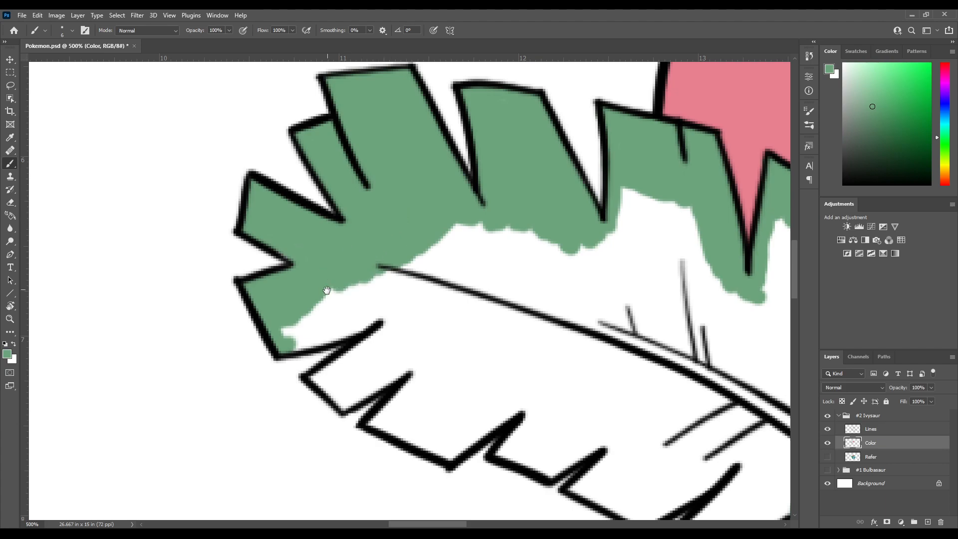
Finish filling the outer-end lower tip of the left leaf and round off the green at its notch
drag(328, 287, 358, 222)
drag(308, 269, 399, 213)
drag(375, 223, 305, 247)
mouse_move(257, 305)
mouse_down()
mouse_move(335, 269)
mouse_move(328, 279)
mouse_move(346, 281)
mouse_move(335, 267)
mouse_move(305, 266)
mouse_move(274, 290)
mouse_move(308, 266)
mouse_move(324, 267)
mouse_move(330, 238)
mouse_move(335, 255)
mouse_move(345, 215)
mouse_up()
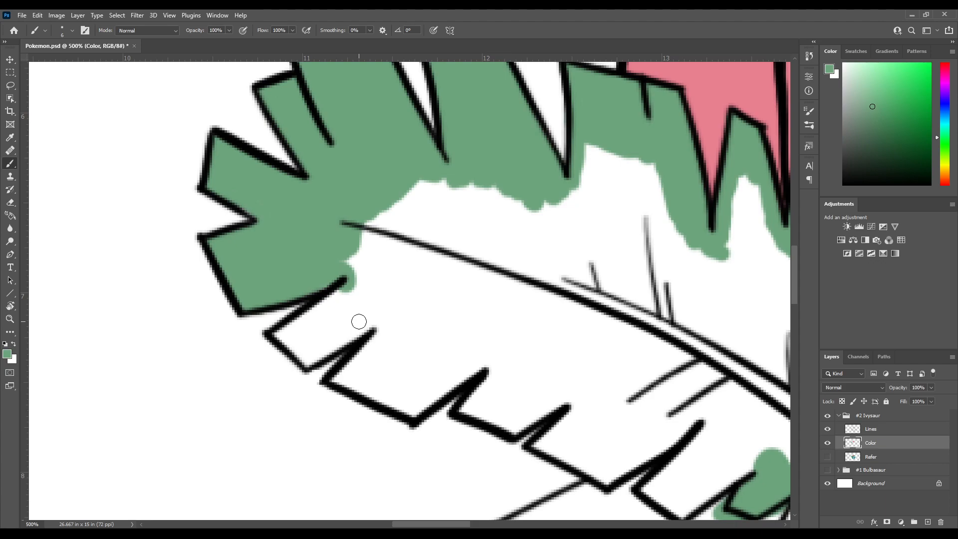
Fill the first small tip on the left leaf's lower edge and edge the broad tip beside it in green
drag(352, 342, 319, 276)
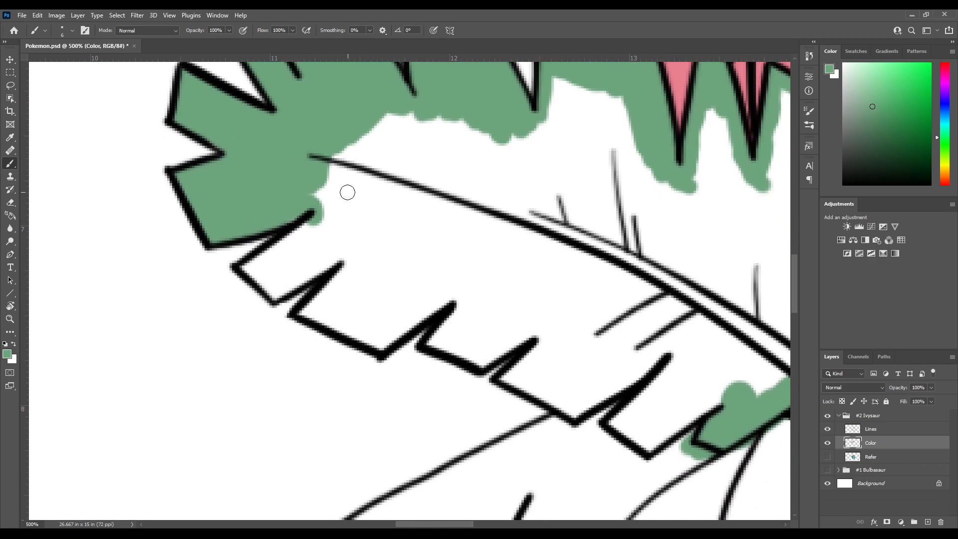
mouse_move(303, 193)
mouse_down()
mouse_move(329, 172)
mouse_move(322, 198)
mouse_move(392, 119)
mouse_move(366, 141)
mouse_move(367, 126)
mouse_move(402, 110)
mouse_move(399, 142)
mouse_up()
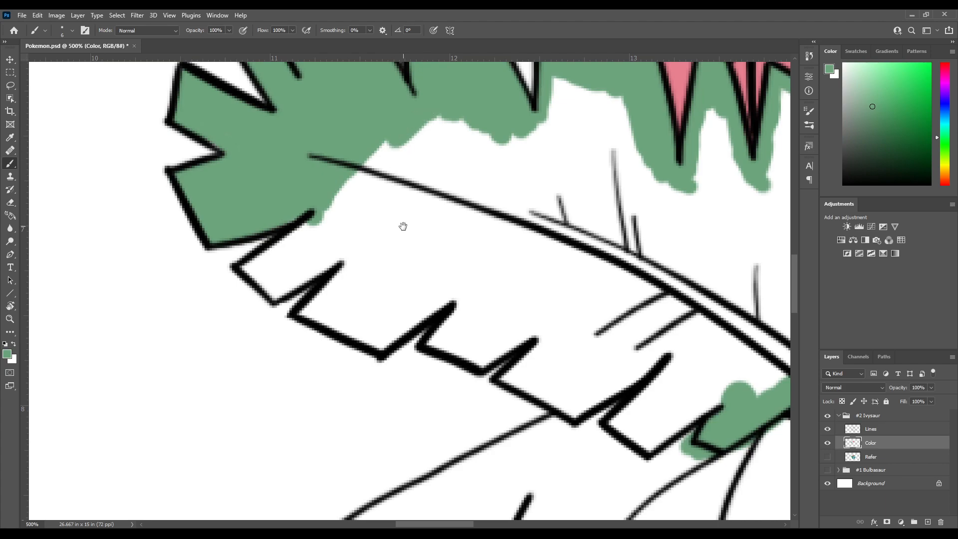
drag(394, 206, 401, 133)
mouse_move(273, 176)
mouse_down()
mouse_move(308, 223)
mouse_move(292, 240)
mouse_move(376, 176)
mouse_up()
mouse_move(294, 246)
mouse_down()
mouse_move(317, 269)
mouse_move(418, 205)
mouse_up()
mouse_move(303, 241)
mouse_down()
mouse_move(323, 260)
mouse_move(312, 237)
mouse_move(325, 231)
mouse_move(335, 247)
mouse_move(342, 238)
mouse_move(331, 223)
mouse_move(361, 233)
mouse_move(347, 211)
mouse_move(381, 220)
mouse_move(362, 193)
mouse_move(396, 211)
mouse_move(375, 171)
mouse_move(406, 196)
mouse_up()
mouse_move(385, 237)
mouse_down()
mouse_move(370, 165)
mouse_move(398, 148)
mouse_move(389, 137)
mouse_move(361, 204)
mouse_move(318, 247)
mouse_move(383, 288)
mouse_move(468, 231)
mouse_move(341, 239)
mouse_up()
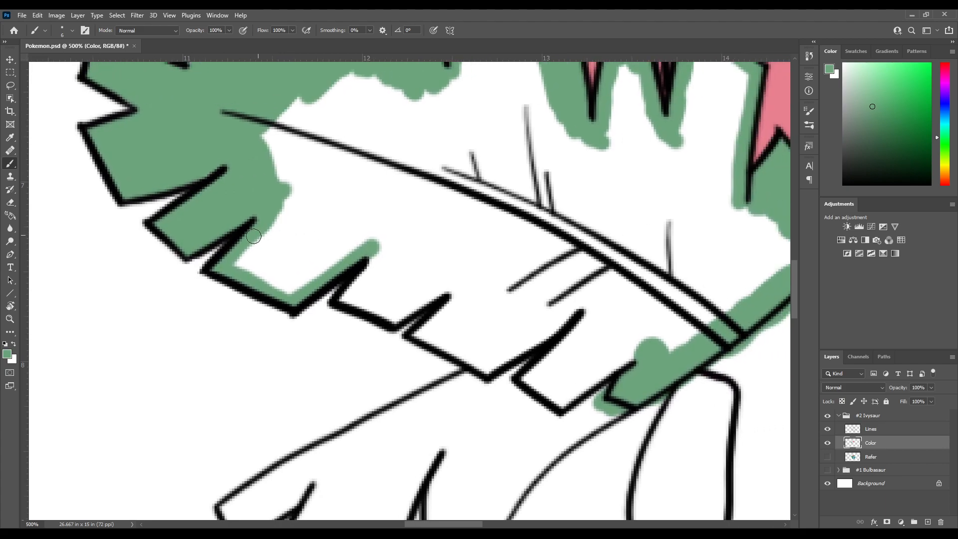
Fill the broad lower tip and paint green through the remaining lower tips to the left leaf's base
mouse_move(233, 266)
mouse_down()
mouse_move(302, 291)
mouse_move(244, 253)
mouse_move(258, 243)
mouse_move(302, 279)
mouse_move(272, 241)
mouse_move(277, 222)
mouse_move(316, 265)
mouse_move(329, 263)
mouse_up()
drag(361, 231, 274, 225)
mouse_move(237, 259)
mouse_down()
mouse_move(303, 219)
mouse_move(278, 256)
mouse_move(321, 283)
mouse_move(383, 247)
mouse_move(388, 261)
mouse_move(348, 296)
mouse_move(372, 305)
mouse_move(325, 270)
mouse_move(367, 300)
mouse_up()
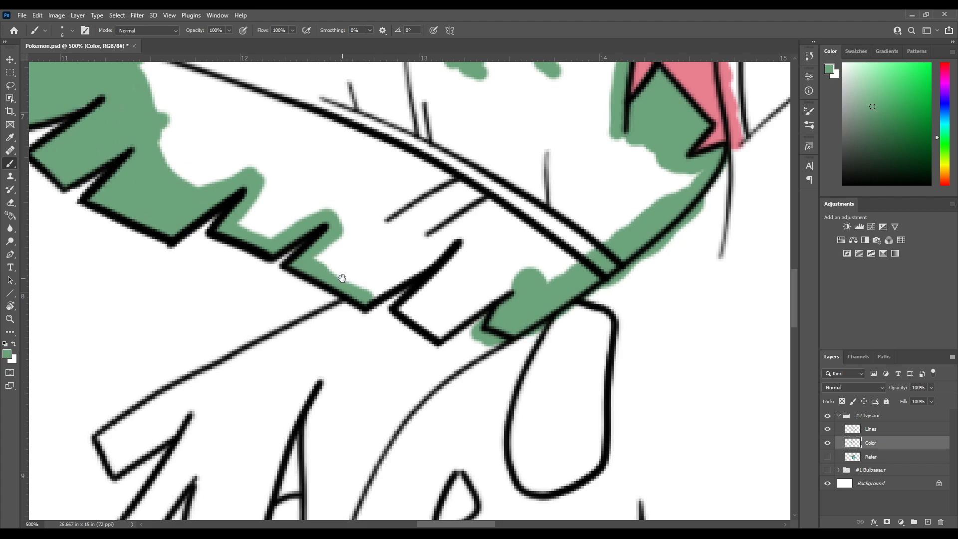
drag(360, 249, 327, 282)
mouse_move(333, 329)
mouse_down()
mouse_move(430, 265)
mouse_move(419, 296)
mouse_move(372, 340)
mouse_move(399, 360)
mouse_move(413, 356)
mouse_up()
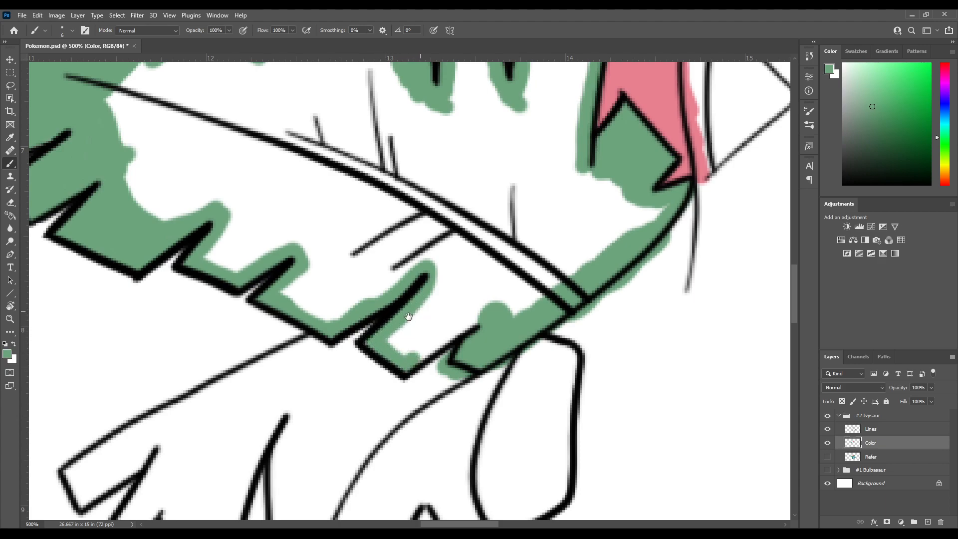
drag(408, 316, 310, 308)
mouse_move(324, 357)
mouse_down()
mouse_move(296, 302)
mouse_move(292, 316)
mouse_move(344, 284)
mouse_move(347, 263)
mouse_move(349, 287)
mouse_move(310, 298)
mouse_move(303, 286)
mouse_move(256, 337)
mouse_move(293, 313)
mouse_move(314, 319)
mouse_move(312, 349)
mouse_up()
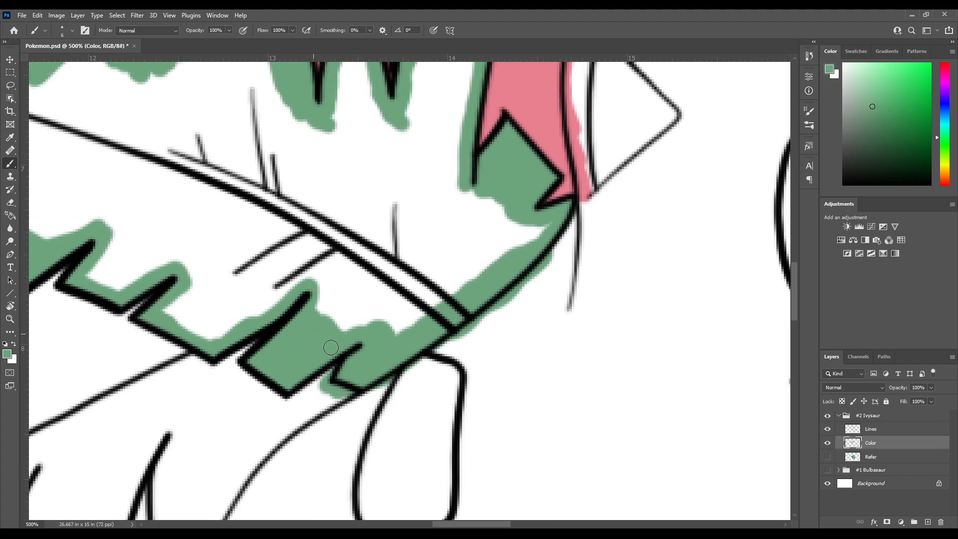
Fill the left leaf's lower tips near its base and paint green over the top of the smaller leaf beneath
drag(285, 307, 315, 342)
mouse_move(193, 339)
mouse_down()
mouse_move(241, 364)
mouse_move(322, 311)
mouse_move(207, 336)
mouse_move(235, 344)
mouse_move(281, 326)
mouse_move(315, 293)
mouse_up()
mouse_move(245, 328)
mouse_down()
mouse_move(295, 235)
mouse_move(323, 223)
mouse_up()
mouse_move(377, 178)
mouse_down()
mouse_move(344, 230)
mouse_move(424, 165)
mouse_up()
mouse_move(360, 247)
mouse_down()
mouse_move(428, 197)
mouse_move(405, 244)
mouse_up()
mouse_move(317, 256)
mouse_down()
mouse_move(367, 216)
mouse_move(403, 272)
mouse_up()
drag(306, 263, 323, 227)
mouse_move(408, 189)
mouse_down()
mouse_move(411, 145)
mouse_move(365, 187)
mouse_up()
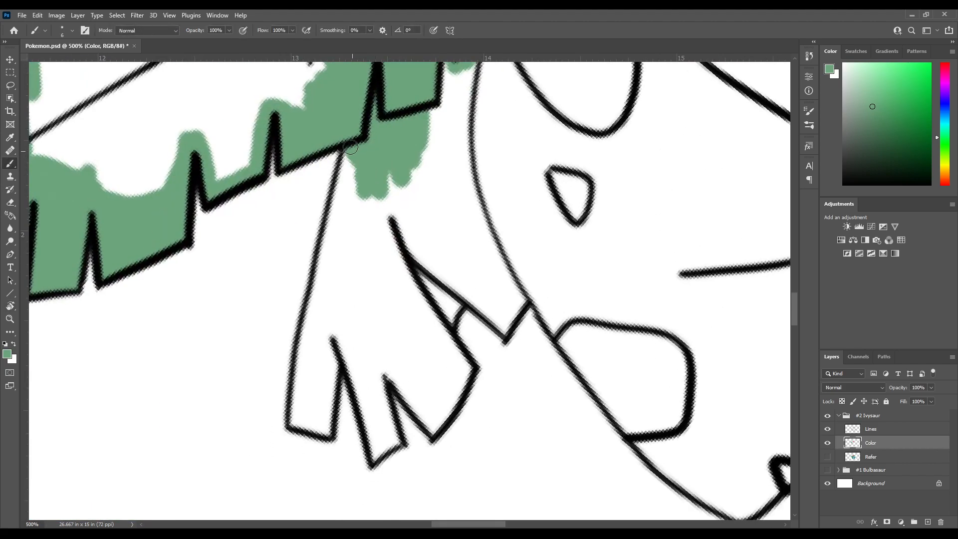
Paint green down the smaller lower leaf's outer edge and into its first two tips
mouse_move(344, 187)
mouse_down()
mouse_move(329, 249)
mouse_move(350, 196)
mouse_move(343, 182)
mouse_move(317, 297)
mouse_up()
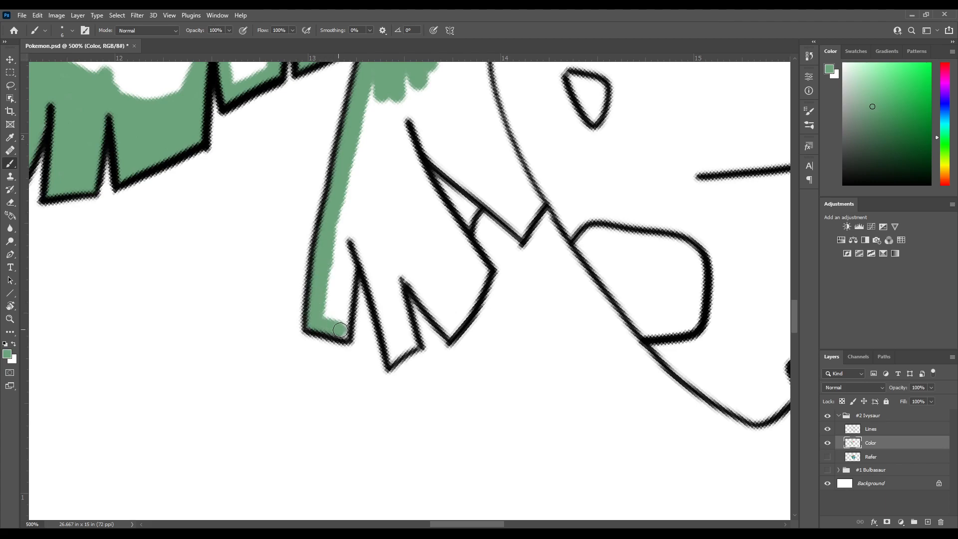
drag(345, 330, 352, 237)
drag(340, 279, 341, 250)
mouse_move(331, 290)
mouse_down()
mouse_move(334, 245)
mouse_move(342, 251)
mouse_up()
mouse_move(340, 211)
mouse_down()
mouse_move(355, 208)
mouse_move(358, 193)
mouse_up()
mouse_move(371, 222)
mouse_down()
mouse_move(349, 175)
mouse_move(370, 265)
mouse_up()
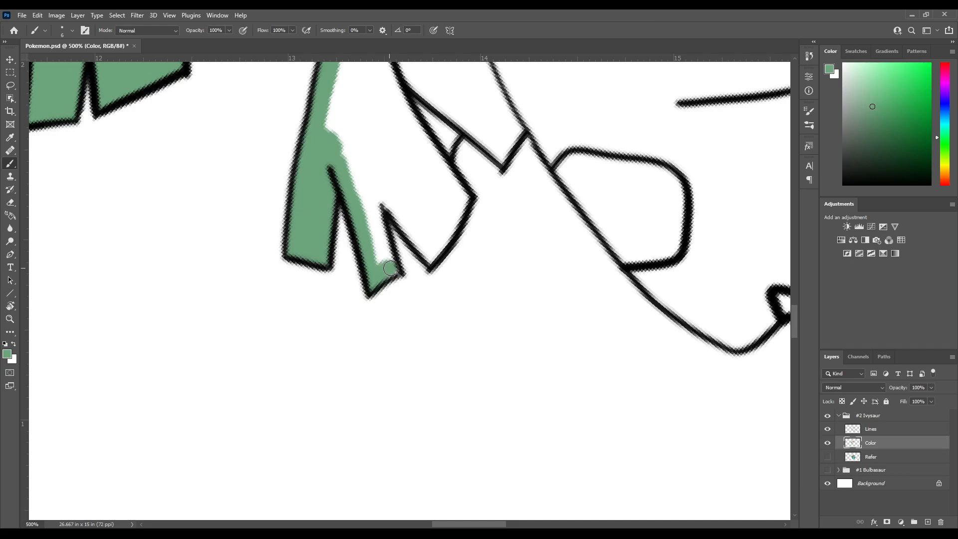
mouse_move(383, 235)
mouse_down()
mouse_move(375, 197)
mouse_move(376, 262)
mouse_move(359, 159)
mouse_move(354, 173)
mouse_move(347, 164)
mouse_move(350, 140)
mouse_move(331, 161)
mouse_up()
Paint green inside the smaller leaf's remaining tips and along its edge beside the body
key(r)
drag(344, 280, 336, 203)
mouse_move(433, 168)
mouse_down()
mouse_move(373, 187)
mouse_move(351, 263)
mouse_up()
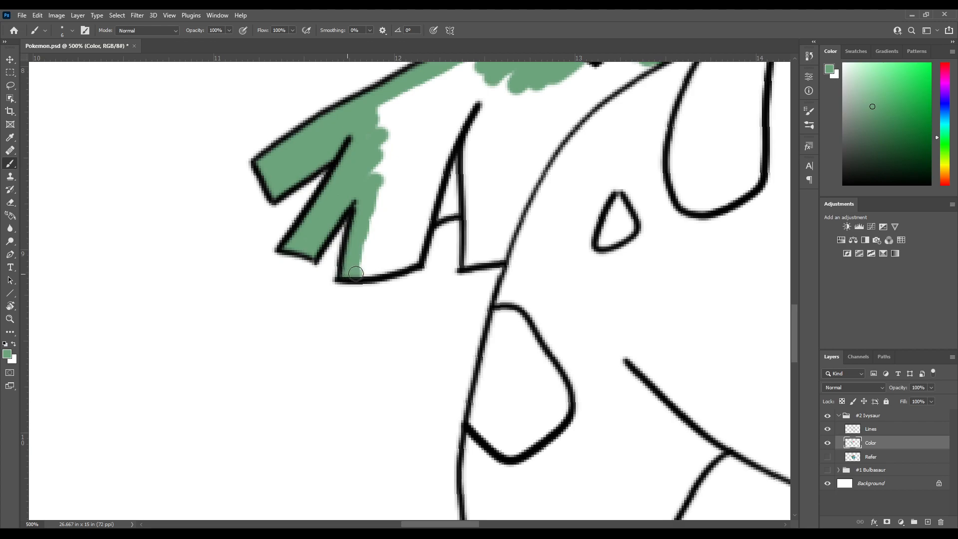
mouse_move(396, 263)
mouse_down()
mouse_move(374, 258)
mouse_move(355, 271)
mouse_move(379, 191)
mouse_move(309, 277)
mouse_move(361, 266)
mouse_up()
drag(362, 267, 343, 257)
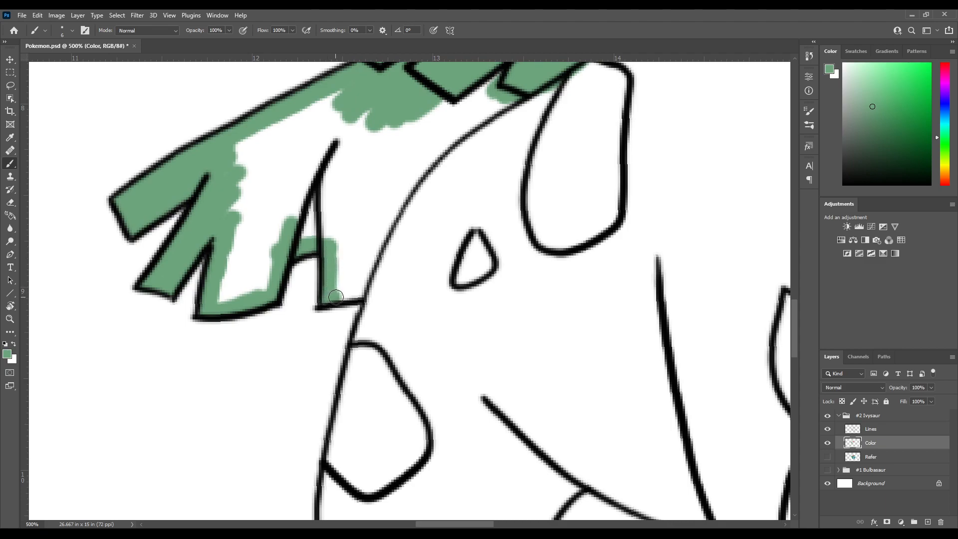
mouse_move(360, 290)
mouse_down()
mouse_move(414, 186)
mouse_move(328, 271)
mouse_move(324, 291)
mouse_move(352, 245)
mouse_move(440, 170)
mouse_move(431, 188)
mouse_move(406, 181)
mouse_move(389, 218)
mouse_move(365, 198)
mouse_move(359, 246)
mouse_move(334, 215)
mouse_move(321, 283)
mouse_move(299, 241)
mouse_move(299, 321)
mouse_move(289, 304)
mouse_move(277, 370)
mouse_move(265, 345)
mouse_move(263, 384)
mouse_move(253, 369)
mouse_move(246, 393)
mouse_move(276, 392)
mouse_move(269, 371)
mouse_move(265, 400)
mouse_move(276, 363)
mouse_move(291, 358)
mouse_move(294, 329)
mouse_move(314, 309)
mouse_up()
mouse_move(305, 251)
mouse_down()
mouse_move(278, 254)
mouse_move(271, 230)
mouse_up()
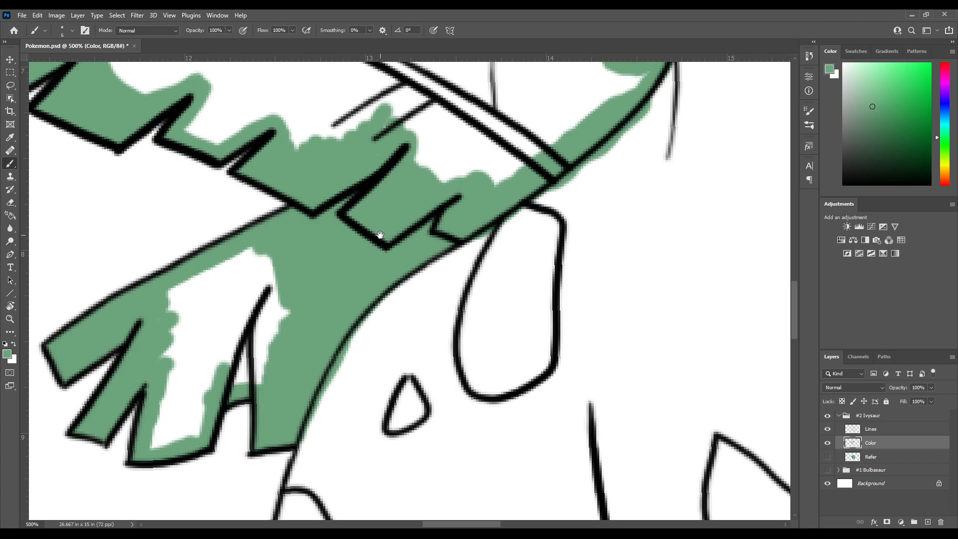
Fill the remaining white interior of the smaller lower leaf with green
drag(330, 259, 407, 227)
mouse_move(239, 296)
mouse_down()
mouse_move(262, 242)
mouse_move(279, 285)
mouse_move(285, 274)
mouse_move(270, 296)
mouse_move(292, 242)
mouse_move(318, 307)
mouse_move(347, 231)
mouse_move(369, 296)
mouse_move(362, 275)
mouse_move(330, 324)
mouse_move(330, 350)
mouse_move(320, 356)
mouse_move(309, 306)
mouse_move(282, 353)
mouse_move(247, 300)
mouse_up()
mouse_move(238, 365)
mouse_down()
mouse_move(230, 422)
mouse_move(278, 404)
mouse_move(289, 348)
mouse_move(287, 360)
mouse_move(245, 364)
mouse_move(245, 411)
mouse_move(278, 393)
mouse_move(274, 357)
mouse_move(258, 385)
mouse_up()
mouse_move(343, 183)
mouse_down()
mouse_move(301, 300)
mouse_move(260, 368)
mouse_up()
drag(306, 236, 372, 246)
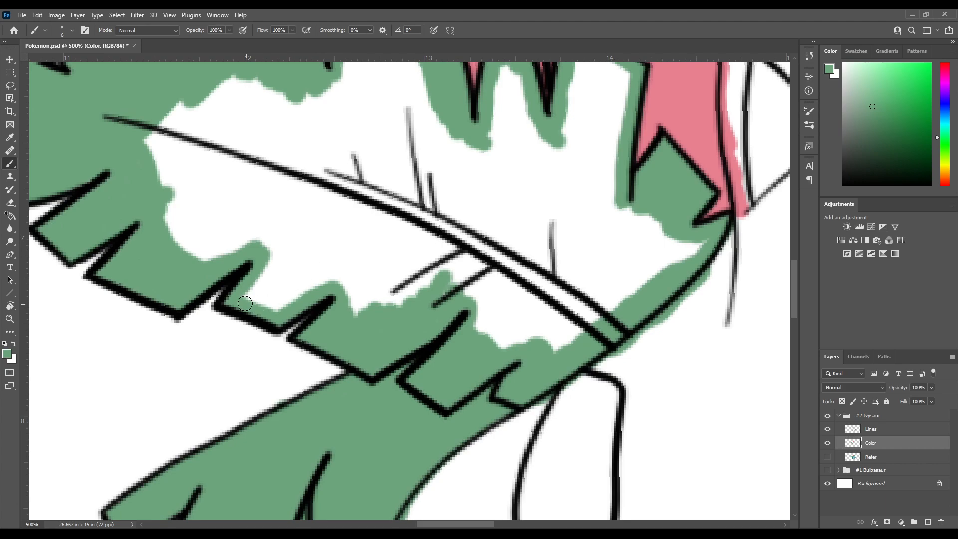
Fill the large left leaf's interior with green from its outer half across to the tips below the bud
mouse_move(247, 300)
mouse_down()
mouse_move(269, 270)
mouse_move(285, 308)
mouse_move(299, 276)
mouse_move(332, 287)
mouse_move(314, 246)
mouse_move(288, 283)
mouse_move(289, 226)
mouse_move(266, 251)
mouse_move(270, 215)
mouse_move(217, 262)
mouse_move(231, 193)
mouse_move(182, 234)
mouse_move(207, 179)
mouse_move(170, 224)
mouse_move(213, 142)
mouse_move(150, 200)
mouse_move(195, 112)
mouse_move(145, 160)
mouse_move(152, 124)
mouse_up()
mouse_move(242, 118)
mouse_down()
mouse_move(173, 212)
mouse_move(147, 197)
mouse_move(203, 151)
mouse_move(148, 265)
mouse_move(234, 153)
mouse_up()
mouse_move(233, 270)
mouse_down()
mouse_move(194, 292)
mouse_move(173, 345)
mouse_move(192, 319)
mouse_move(209, 251)
mouse_move(230, 279)
mouse_move(257, 239)
mouse_move(246, 251)
mouse_up()
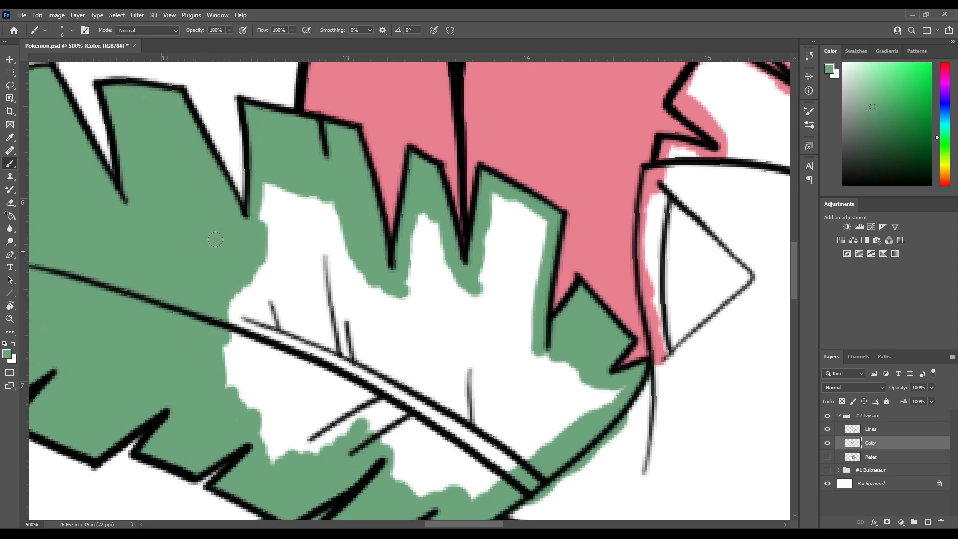
drag(244, 368, 225, 279)
mouse_move(199, 246)
mouse_down()
mouse_move(218, 273)
mouse_move(235, 196)
mouse_move(257, 167)
mouse_up()
mouse_move(246, 100)
mouse_down()
mouse_move(250, 249)
mouse_move(293, 199)
mouse_move(342, 266)
mouse_move(326, 219)
mouse_up()
mouse_move(195, 199)
mouse_down()
mouse_move(232, 249)
mouse_move(255, 215)
mouse_move(275, 289)
mouse_move(292, 215)
mouse_move(318, 269)
mouse_move(331, 242)
mouse_move(318, 222)
mouse_move(340, 280)
mouse_move(351, 225)
mouse_move(315, 229)
mouse_up()
mouse_move(300, 126)
mouse_down()
mouse_move(290, 191)
mouse_move(295, 198)
mouse_move(306, 175)
mouse_move(334, 208)
mouse_move(337, 193)
mouse_move(351, 206)
mouse_move(358, 273)
mouse_move(270, 276)
mouse_move(258, 260)
mouse_move(245, 262)
mouse_move(271, 273)
mouse_move(298, 263)
mouse_move(335, 268)
mouse_move(349, 242)
mouse_move(341, 212)
mouse_move(325, 230)
mouse_up()
mouse_move(344, 139)
mouse_down()
mouse_move(396, 175)
mouse_move(382, 302)
mouse_move(331, 312)
mouse_move(374, 275)
mouse_move(356, 248)
mouse_move(331, 259)
mouse_move(346, 214)
mouse_move(368, 231)
mouse_move(385, 184)
mouse_move(367, 215)
mouse_move(355, 162)
mouse_move(343, 173)
mouse_up()
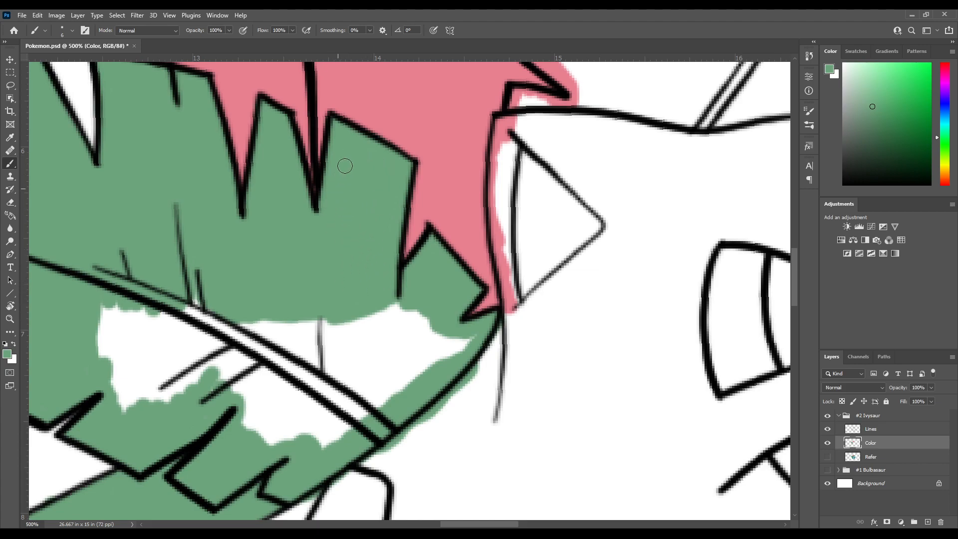
Fill the remaining white area around the large left leaf's midrib and base with green
drag(350, 260, 371, 140)
drag(114, 234, 215, 203)
mouse_move(231, 136)
mouse_down()
mouse_move(224, 197)
mouse_move(246, 270)
mouse_move(235, 195)
mouse_move(242, 127)
mouse_move(264, 266)
mouse_up()
mouse_move(265, 179)
mouse_down()
mouse_move(239, 238)
mouse_move(213, 198)
mouse_up()
mouse_move(214, 198)
mouse_down()
mouse_move(202, 202)
mouse_move(215, 303)
mouse_move(264, 246)
mouse_move(305, 300)
mouse_move(292, 222)
mouse_move(262, 182)
mouse_move(239, 225)
mouse_move(202, 215)
mouse_move(179, 97)
mouse_move(246, 239)
mouse_move(264, 210)
mouse_move(333, 240)
mouse_move(344, 225)
mouse_up()
mouse_move(342, 180)
mouse_down()
mouse_move(310, 237)
mouse_move(320, 264)
mouse_move(331, 226)
mouse_move(348, 249)
mouse_move(381, 202)
mouse_move(414, 190)
mouse_move(437, 197)
mouse_move(368, 173)
mouse_move(360, 155)
mouse_move(306, 252)
mouse_move(274, 240)
mouse_move(265, 165)
mouse_move(245, 199)
mouse_move(229, 185)
mouse_move(217, 205)
mouse_move(211, 151)
mouse_up()
drag(276, 160, 305, 362)
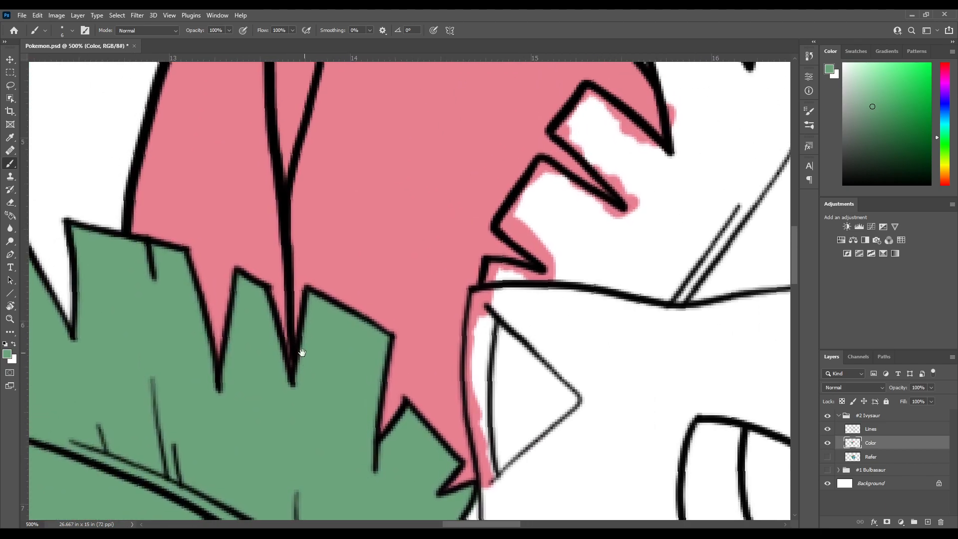
Paint green along the right leaf's base above the head and over the pink overspill at its lowest tip
drag(286, 270, 357, 124)
drag(351, 342, 453, 160)
drag(481, 276, 278, 349)
drag(419, 125, 299, 384)
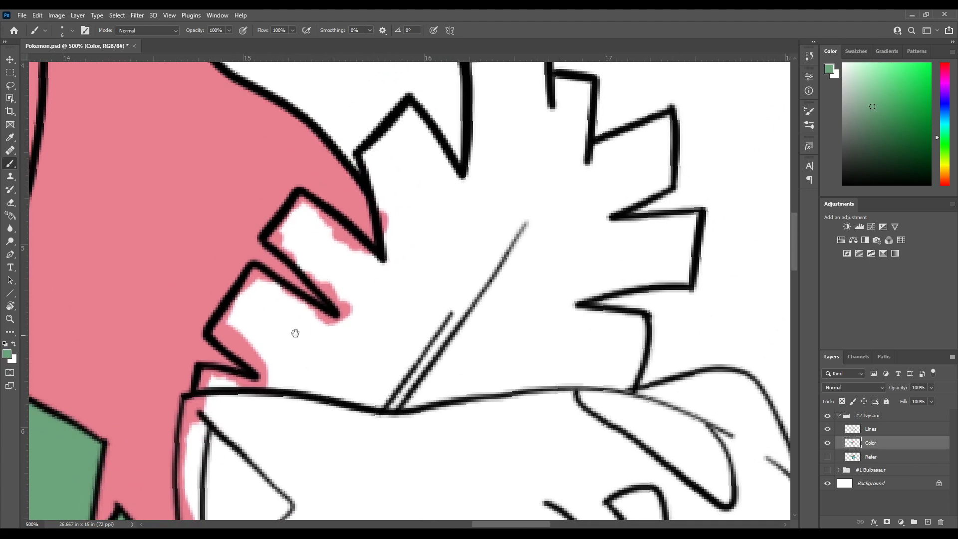
drag(278, 318, 310, 295)
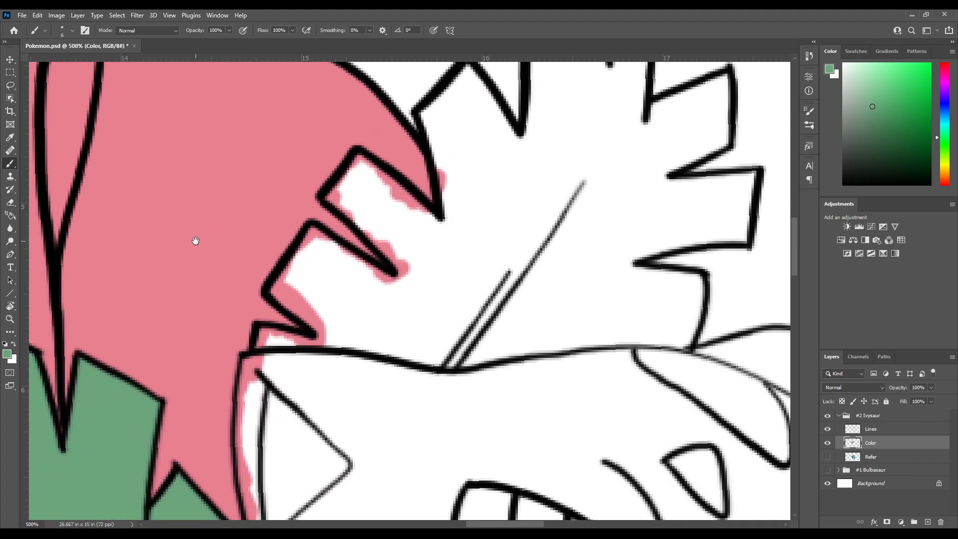
drag(306, 345, 350, 253)
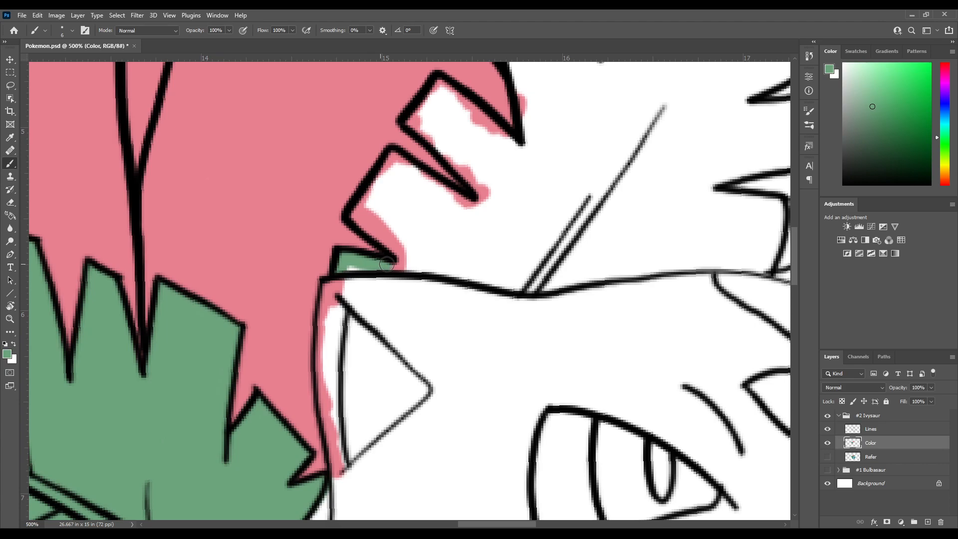
drag(400, 263, 427, 258)
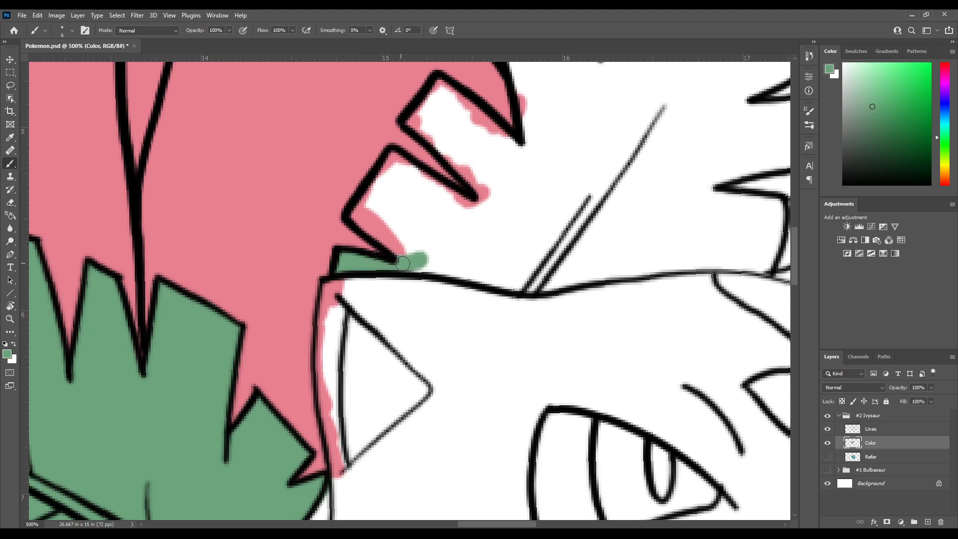
mouse_move(423, 263)
mouse_down()
mouse_move(359, 260)
mouse_move(397, 268)
mouse_up()
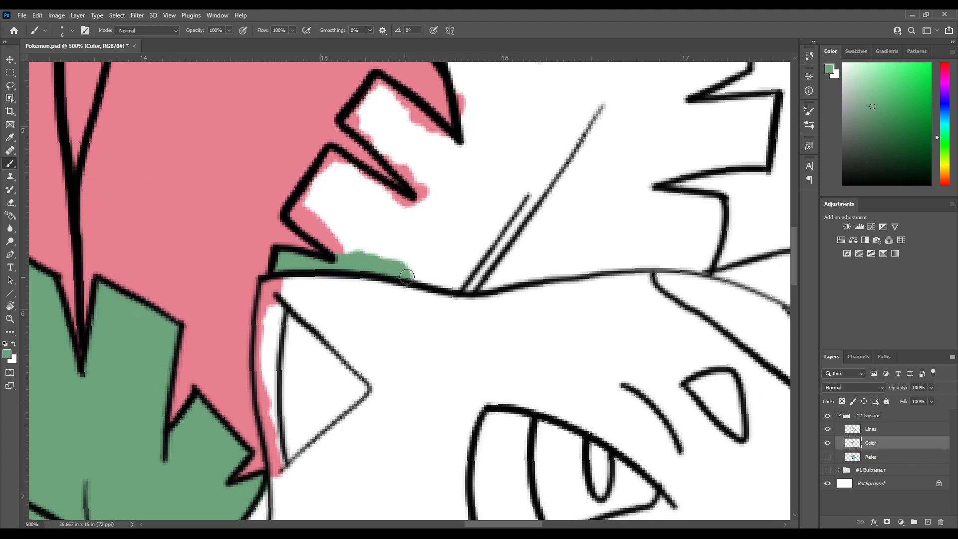
mouse_move(389, 262)
mouse_down()
mouse_move(358, 254)
mouse_move(408, 274)
mouse_up()
drag(339, 242, 414, 317)
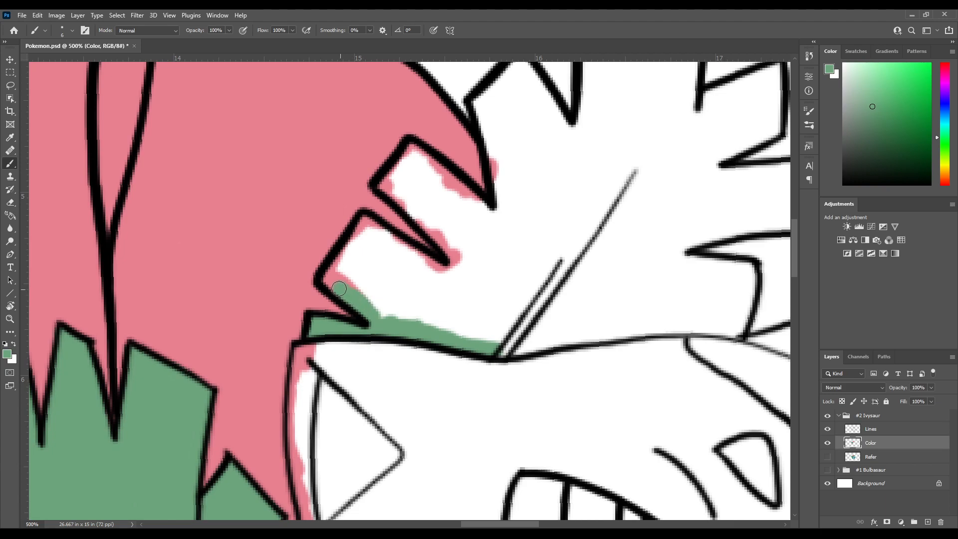
Paint green inside the right leaf's tips bordering the bud, covering the pink overspill along their edges
mouse_move(332, 272)
mouse_down()
mouse_move(358, 236)
mouse_move(394, 244)
mouse_move(352, 246)
mouse_up()
key(r)
drag(313, 305, 331, 217)
drag(375, 234, 319, 262)
mouse_move(365, 228)
mouse_down()
mouse_move(381, 285)
mouse_move(403, 192)
mouse_move(426, 184)
mouse_up()
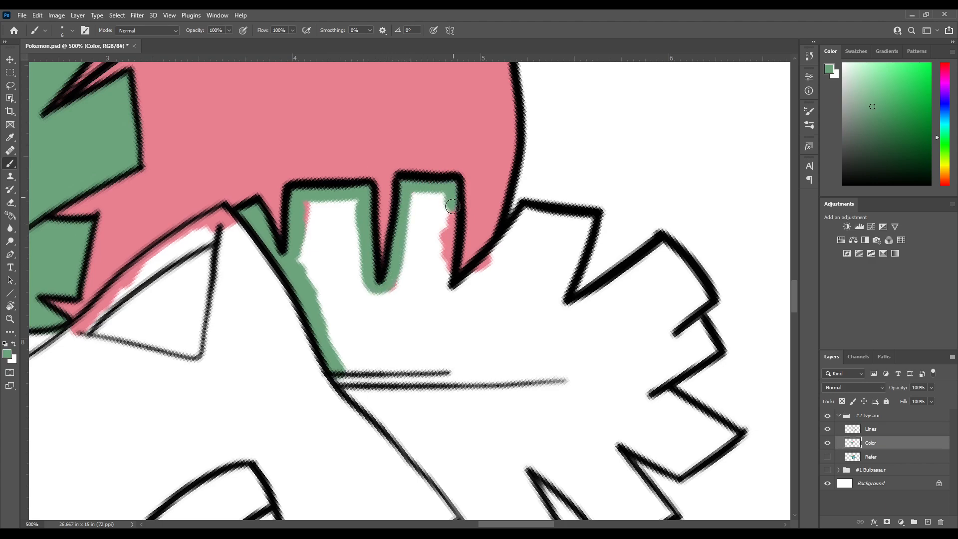
Paint green along the right leaf's upper tips past the bud and fill the small tip at its outer end
mouse_move(451, 230)
mouse_down()
mouse_move(445, 285)
mouse_move(450, 269)
mouse_move(399, 283)
mouse_move(343, 337)
mouse_move(421, 251)
mouse_move(434, 250)
mouse_move(372, 259)
mouse_move(422, 261)
mouse_move(394, 349)
mouse_move(434, 334)
mouse_move(408, 316)
mouse_move(346, 338)
mouse_move(401, 295)
mouse_move(443, 345)
mouse_move(405, 376)
mouse_move(425, 355)
mouse_move(416, 372)
mouse_move(425, 367)
mouse_move(364, 343)
mouse_move(350, 353)
mouse_move(371, 363)
mouse_move(376, 342)
mouse_move(388, 358)
mouse_move(378, 383)
mouse_move(340, 402)
mouse_up()
key(ctrl+z)
mouse_move(383, 362)
mouse_down()
mouse_move(349, 369)
mouse_move(362, 346)
mouse_move(381, 344)
mouse_move(388, 366)
mouse_move(323, 411)
mouse_move(325, 381)
mouse_move(353, 384)
mouse_move(337, 296)
mouse_up()
mouse_move(328, 350)
mouse_down()
mouse_move(309, 302)
mouse_move(295, 294)
mouse_move(301, 269)
mouse_move(362, 306)
mouse_move(322, 340)
mouse_up()
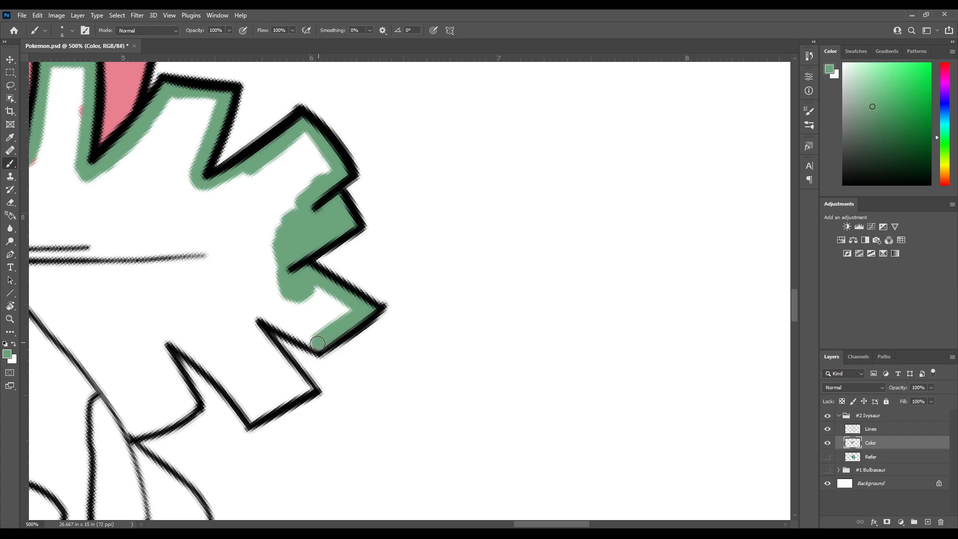
Fill the right leaf's next outer tip with green and line the inside edges of the tip below it
drag(316, 312, 343, 326)
mouse_move(347, 360)
mouse_down()
mouse_move(286, 325)
mouse_move(327, 351)
mouse_move(288, 325)
mouse_move(309, 339)
mouse_move(317, 310)
mouse_move(350, 346)
mouse_move(361, 313)
mouse_up()
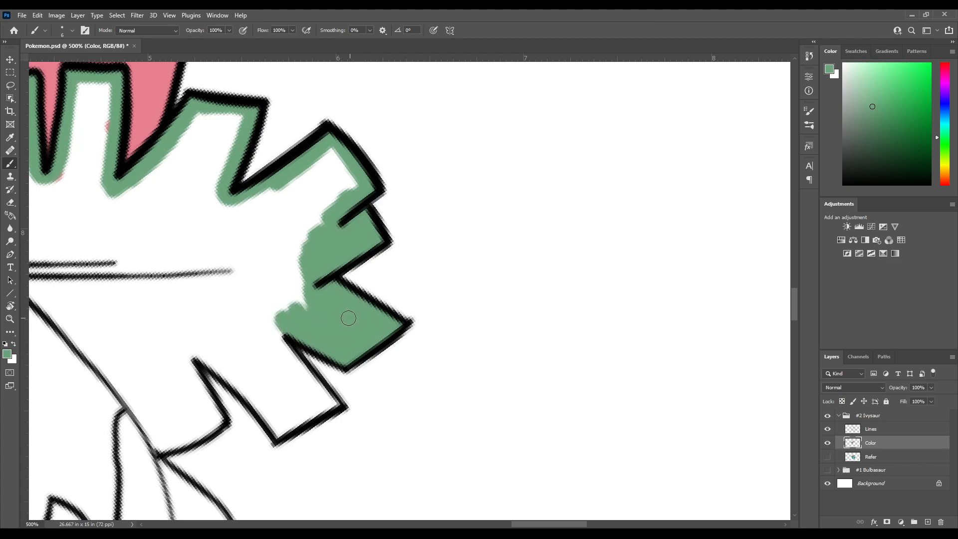
drag(253, 347, 304, 310)
key(r)
drag(294, 222, 320, 350)
mouse_move(325, 338)
mouse_down()
mouse_move(331, 254)
mouse_move(319, 249)
mouse_move(411, 224)
mouse_move(414, 274)
mouse_move(318, 337)
mouse_up()
key(e)
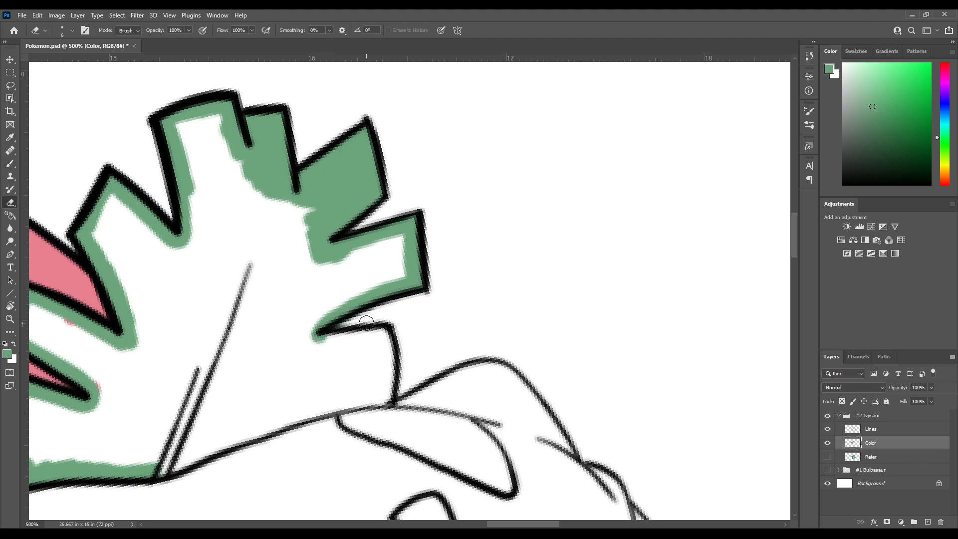
key(b)
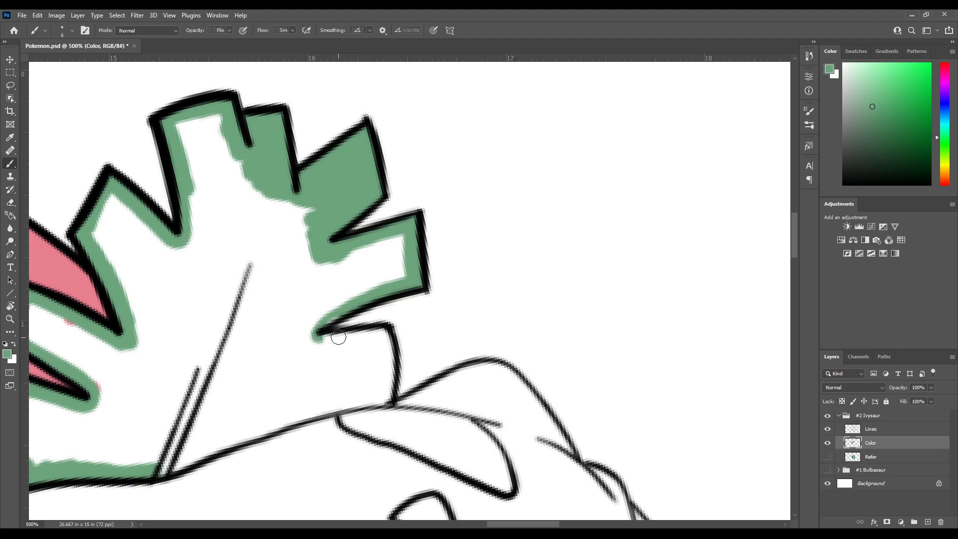
Paint green around the right leaf's lowest outer tip and along its base edge up to the midrib
mouse_move(310, 290)
mouse_down()
mouse_move(300, 243)
mouse_move(298, 291)
mouse_up()
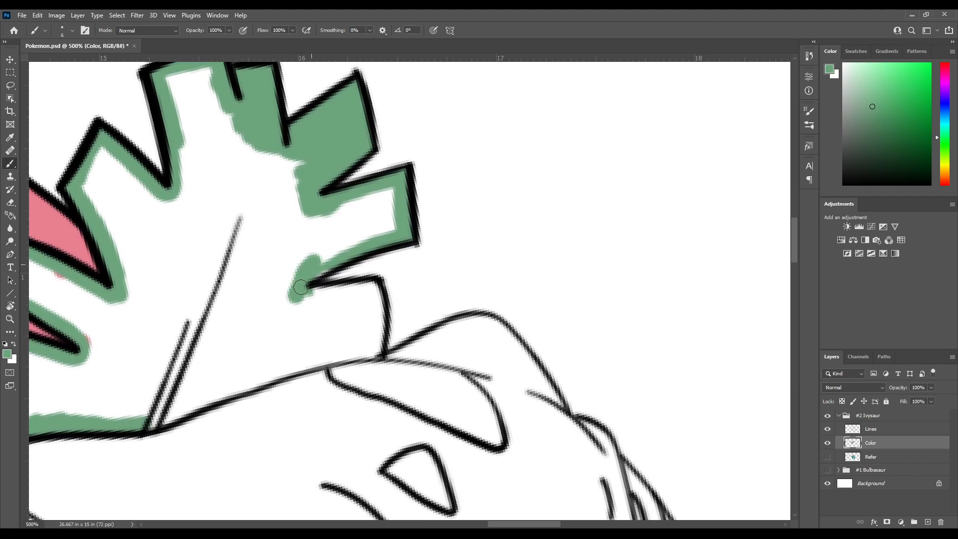
mouse_move(330, 261)
mouse_down()
mouse_move(340, 251)
mouse_move(319, 249)
mouse_up()
mouse_move(293, 272)
mouse_down()
mouse_move(372, 259)
mouse_move(376, 325)
mouse_move(368, 201)
mouse_up()
mouse_move(367, 265)
mouse_down()
mouse_move(310, 276)
mouse_move(302, 264)
mouse_move(274, 284)
mouse_move(270, 272)
mouse_move(240, 303)
mouse_move(242, 279)
mouse_move(215, 306)
mouse_move(215, 289)
mouse_move(181, 320)
mouse_move(176, 307)
mouse_move(155, 307)
mouse_up()
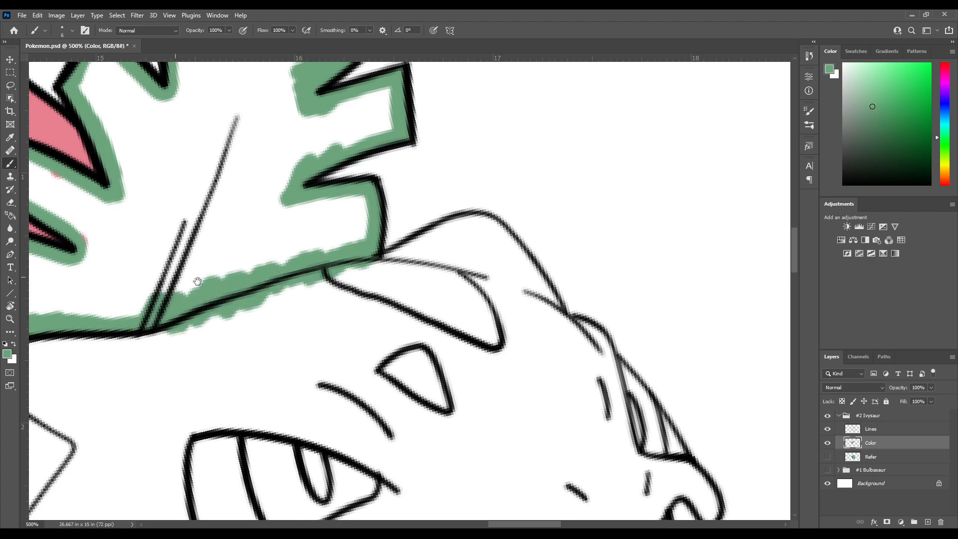
Widen the green along the right leaf's base across the midrib and fill the lower tips on both sides
drag(186, 279, 268, 274)
mouse_move(161, 357)
mouse_down()
mouse_move(177, 313)
mouse_move(171, 323)
mouse_move(194, 311)
mouse_move(207, 330)
mouse_move(244, 332)
mouse_move(217, 349)
mouse_move(188, 335)
mouse_move(180, 353)
mouse_move(202, 375)
mouse_move(223, 373)
mouse_move(214, 354)
mouse_move(239, 385)
mouse_move(267, 371)
mouse_move(272, 349)
mouse_move(240, 283)
mouse_move(267, 314)
mouse_move(278, 268)
mouse_move(314, 288)
mouse_move(331, 246)
mouse_move(354, 282)
mouse_move(402, 225)
mouse_move(392, 254)
mouse_move(409, 219)
mouse_move(429, 249)
mouse_move(446, 249)
mouse_move(466, 206)
mouse_move(487, 238)
mouse_move(502, 219)
mouse_up()
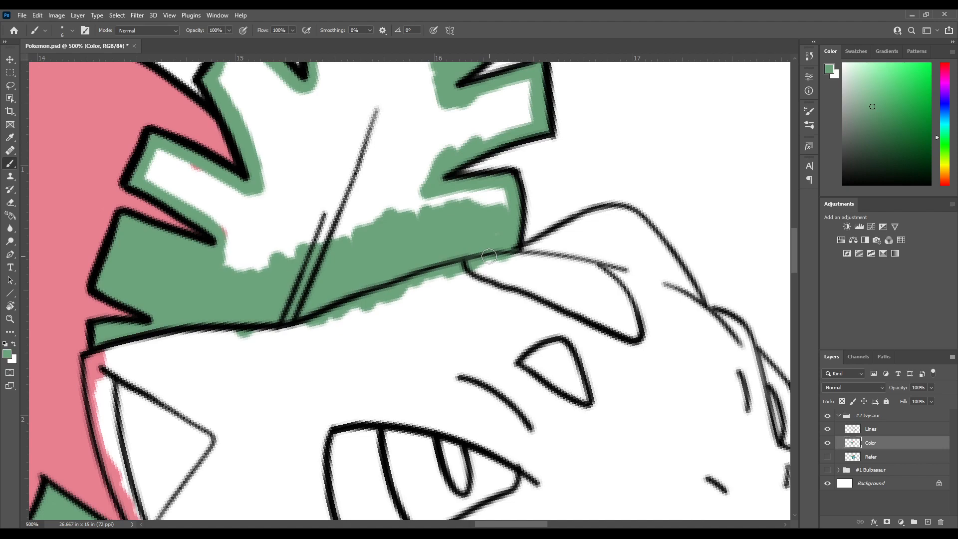
mouse_move(459, 218)
mouse_down()
mouse_move(442, 254)
mouse_move(464, 270)
mouse_move(472, 235)
mouse_move(476, 247)
mouse_move(456, 219)
mouse_move(447, 247)
mouse_move(443, 234)
mouse_move(343, 251)
mouse_move(364, 241)
mouse_move(354, 244)
mouse_move(350, 258)
mouse_move(325, 248)
mouse_move(297, 262)
mouse_move(297, 288)
mouse_move(279, 258)
mouse_move(253, 268)
mouse_move(232, 313)
mouse_move(201, 279)
mouse_move(216, 264)
mouse_move(215, 295)
mouse_move(228, 290)
mouse_move(250, 311)
mouse_move(255, 286)
mouse_move(274, 275)
mouse_move(255, 255)
mouse_move(249, 278)
mouse_move(236, 263)
mouse_move(207, 284)
mouse_move(140, 243)
mouse_move(170, 263)
mouse_move(170, 248)
mouse_move(146, 225)
mouse_move(164, 230)
mouse_move(172, 220)
mouse_move(174, 240)
mouse_move(206, 259)
mouse_up()
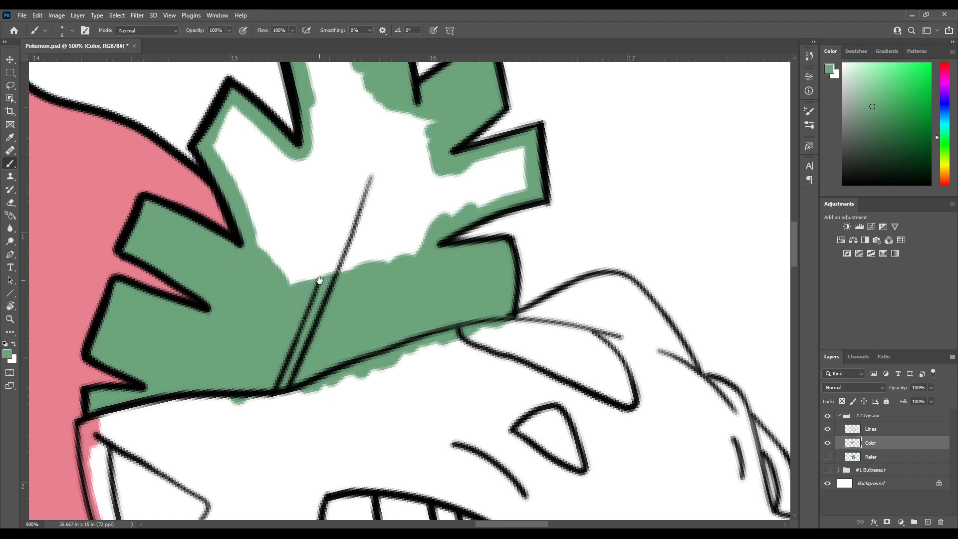
Fill the right leaf's outer and upper tips with green, working inward towards the centre
drag(284, 223, 273, 223)
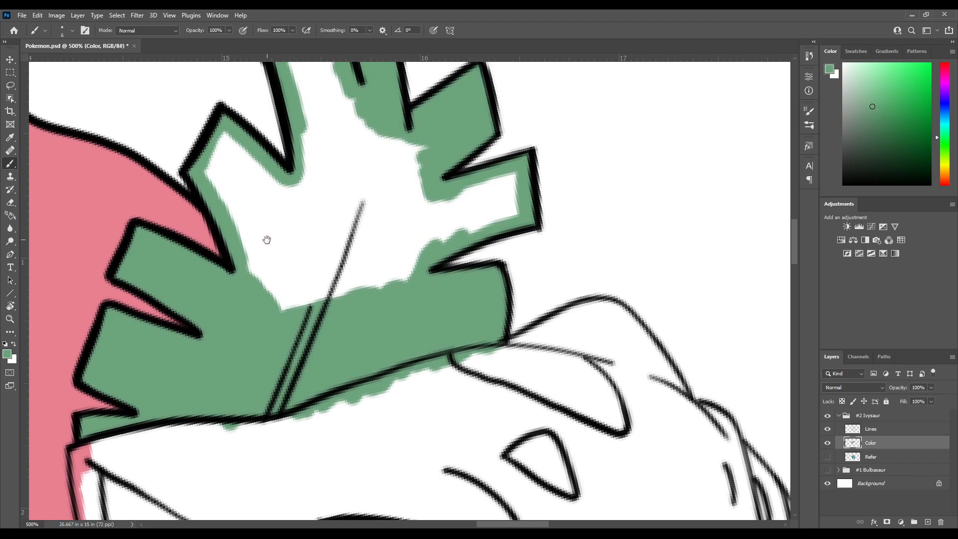
mouse_move(257, 290)
mouse_down()
mouse_move(312, 287)
mouse_move(338, 303)
mouse_move(352, 264)
mouse_move(421, 247)
mouse_up()
drag(428, 214, 374, 259)
mouse_move(345, 282)
mouse_down()
mouse_move(413, 276)
mouse_move(459, 252)
mouse_move(462, 234)
mouse_move(451, 219)
mouse_move(394, 242)
mouse_move(416, 254)
mouse_move(450, 237)
mouse_up()
drag(388, 243, 421, 267)
mouse_move(413, 199)
mouse_down()
mouse_move(396, 220)
mouse_move(325, 187)
mouse_move(338, 174)
mouse_move(303, 143)
mouse_move(308, 125)
mouse_move(274, 131)
mouse_move(291, 242)
mouse_move(248, 231)
mouse_move(223, 204)
mouse_up()
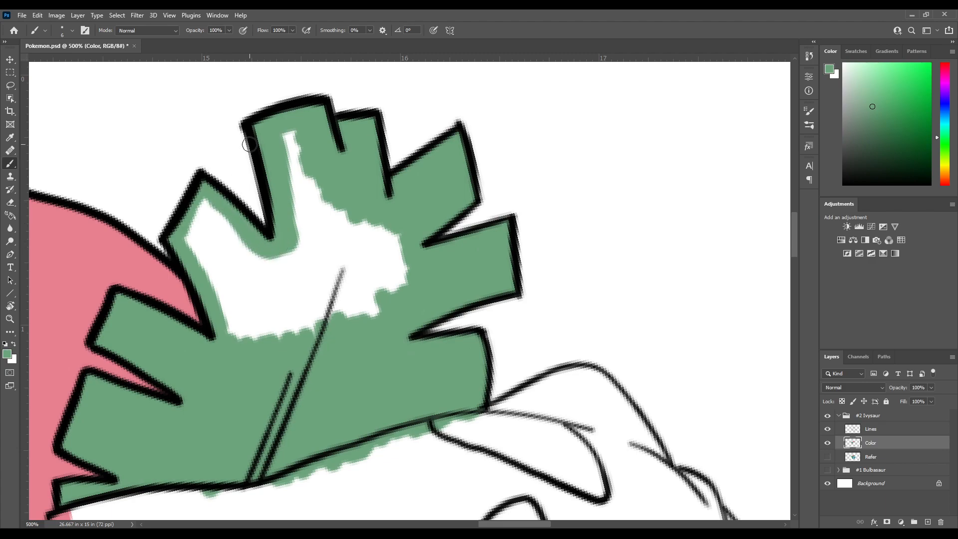
Fill the remaining white area at the right leaf's centre and upper-left tips with green
mouse_move(251, 245)
mouse_down()
mouse_move(205, 200)
mouse_move(189, 239)
mouse_move(228, 330)
mouse_move(260, 324)
mouse_move(249, 339)
mouse_move(299, 319)
mouse_move(357, 325)
mouse_move(382, 287)
mouse_up()
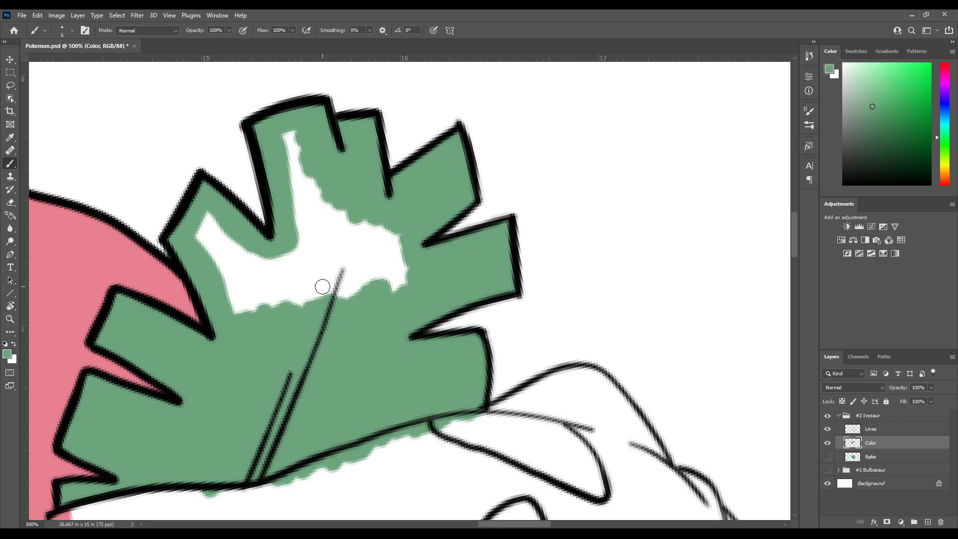
drag(324, 299, 291, 291)
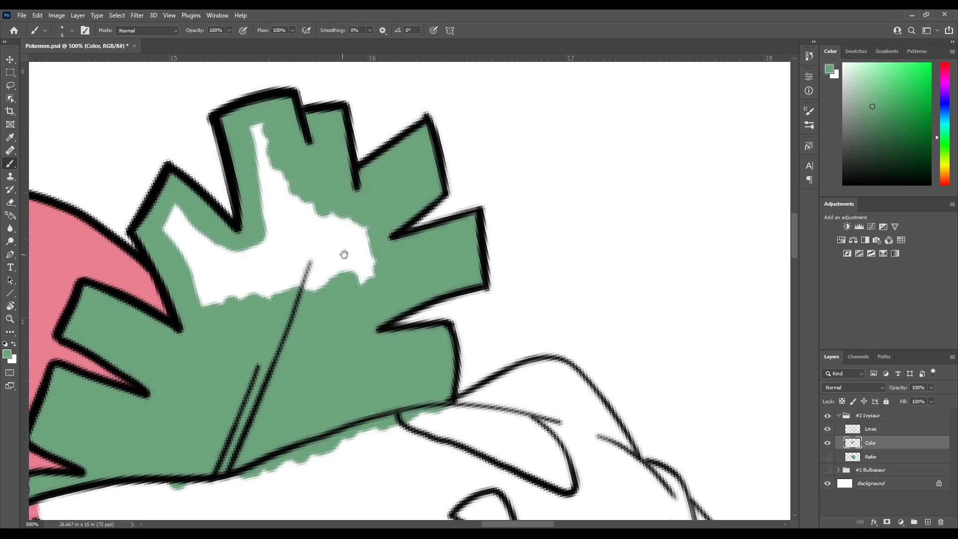
mouse_move(350, 271)
mouse_down()
mouse_move(377, 315)
mouse_move(372, 261)
mouse_move(310, 230)
mouse_move(275, 167)
mouse_move(272, 249)
mouse_move(286, 211)
mouse_move(311, 224)
mouse_move(351, 300)
mouse_move(360, 259)
mouse_move(369, 278)
mouse_move(342, 333)
mouse_move(303, 245)
mouse_up()
mouse_move(299, 271)
mouse_down()
mouse_move(291, 326)
mouse_move(261, 271)
mouse_move(263, 329)
mouse_move(227, 271)
mouse_move(224, 334)
mouse_move(173, 250)
mouse_move(172, 263)
mouse_move(187, 230)
mouse_move(221, 281)
mouse_up()
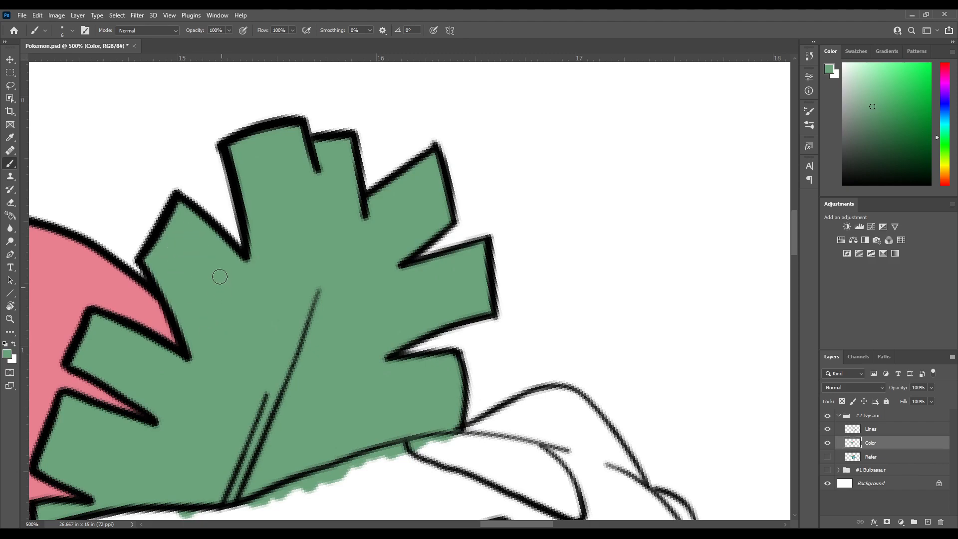
Show the Refer layer, sample the light blue skin colour from Ivysaur's face, and hide the layer again
drag(271, 380, 296, 208)
drag(227, 315, 260, 203)
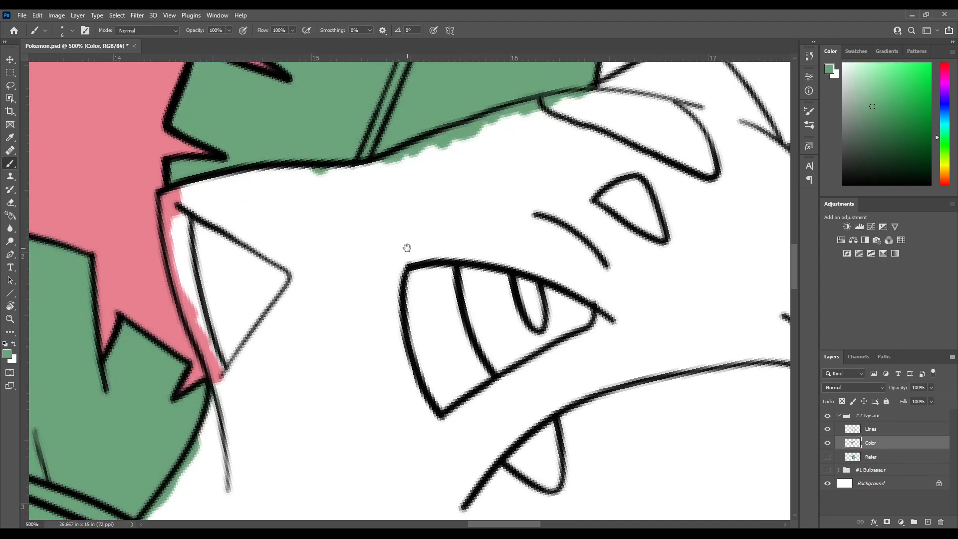
drag(406, 362, 382, 196)
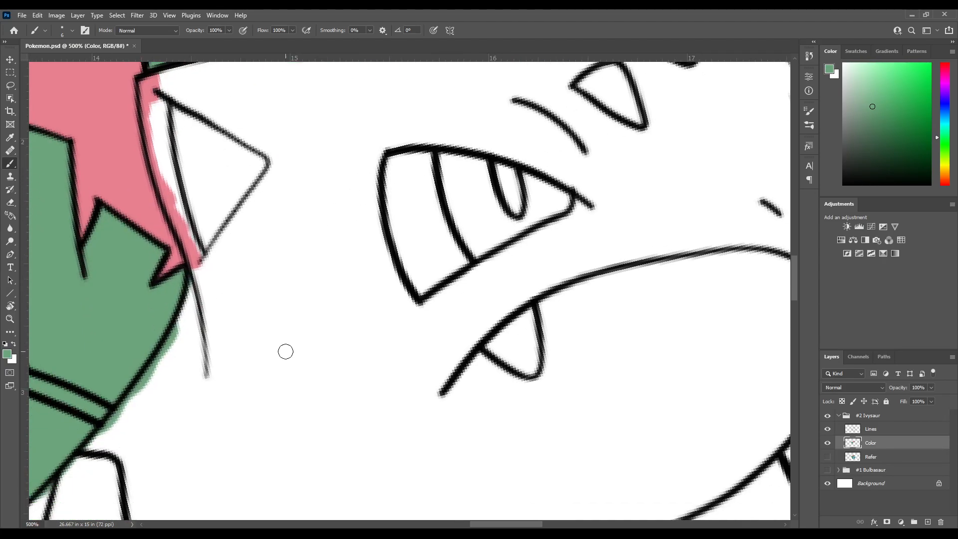
drag(328, 348, 363, 166)
drag(363, 304, 449, 222)
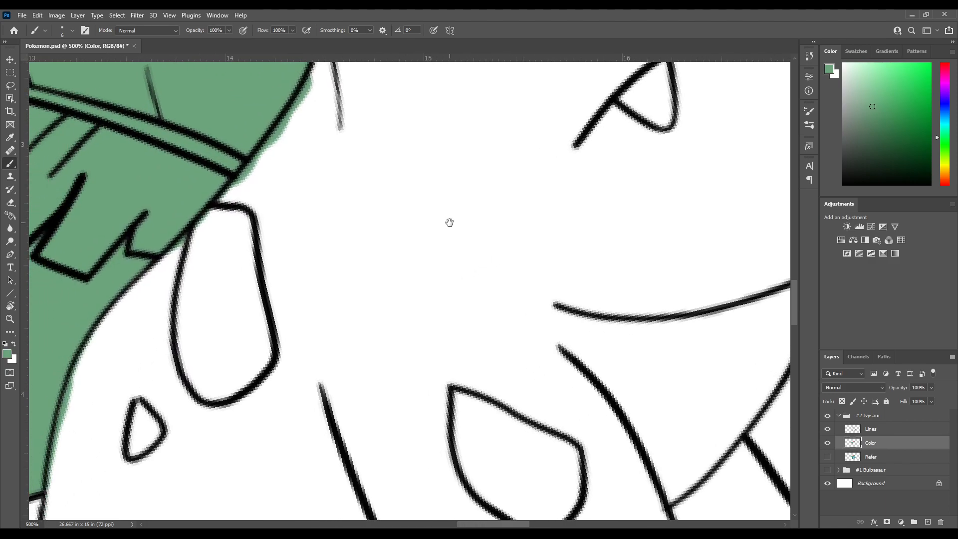
click(828, 457)
key(ctrl+minus)
key(ctrl+minus)
key(ctrl+minus)
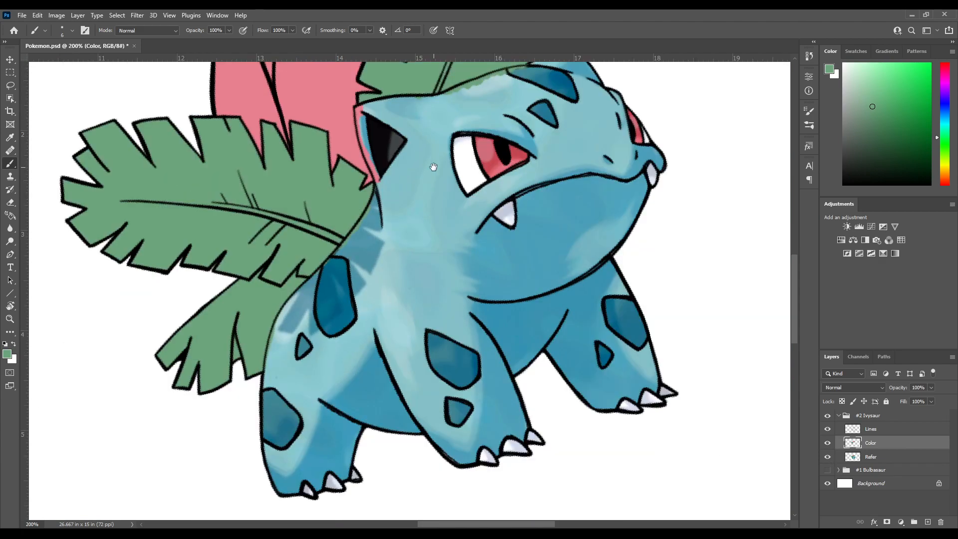
drag(490, 287, 369, 314)
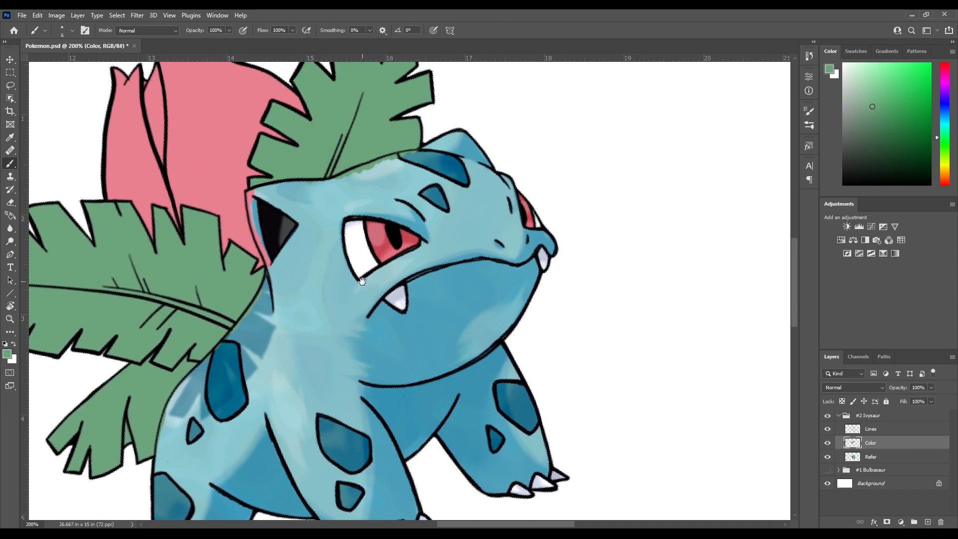
mouse_move(308, 249)
mouse_down()
mouse_move(318, 274)
mouse_move(312, 219)
mouse_up()
mouse_move(379, 307)
mouse_down()
mouse_move(425, 297)
mouse_move(389, 300)
mouse_move(361, 290)
mouse_move(346, 263)
mouse_move(343, 275)
mouse_move(363, 289)
mouse_up()
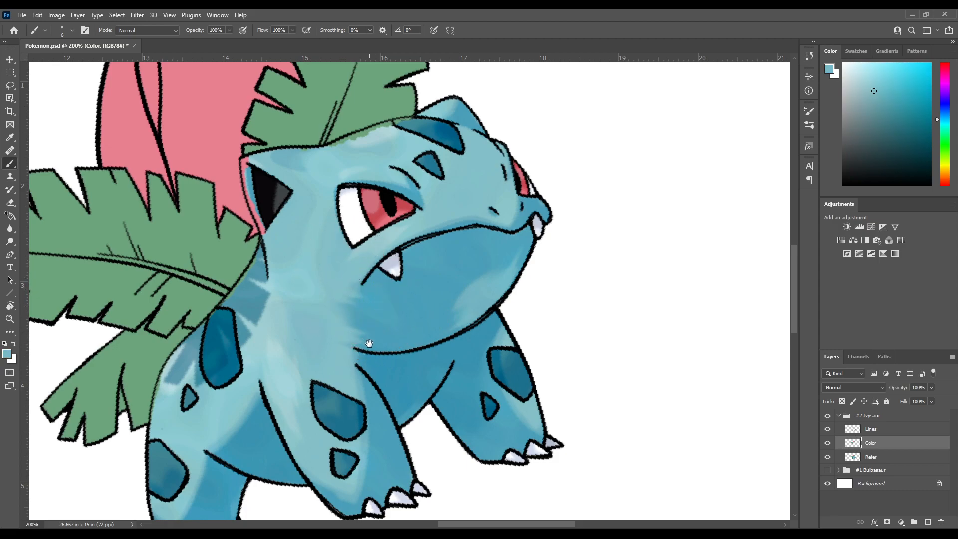
drag(372, 322, 347, 258)
click(828, 457)
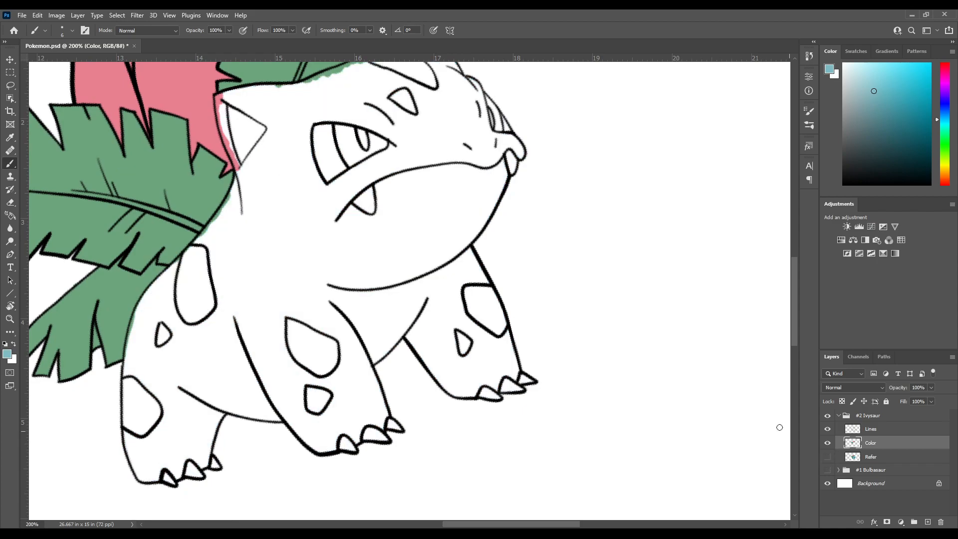
Paint light blue over the pink overspill along the near ear and along the adjoining top edge of the head
drag(235, 180, 300, 207)
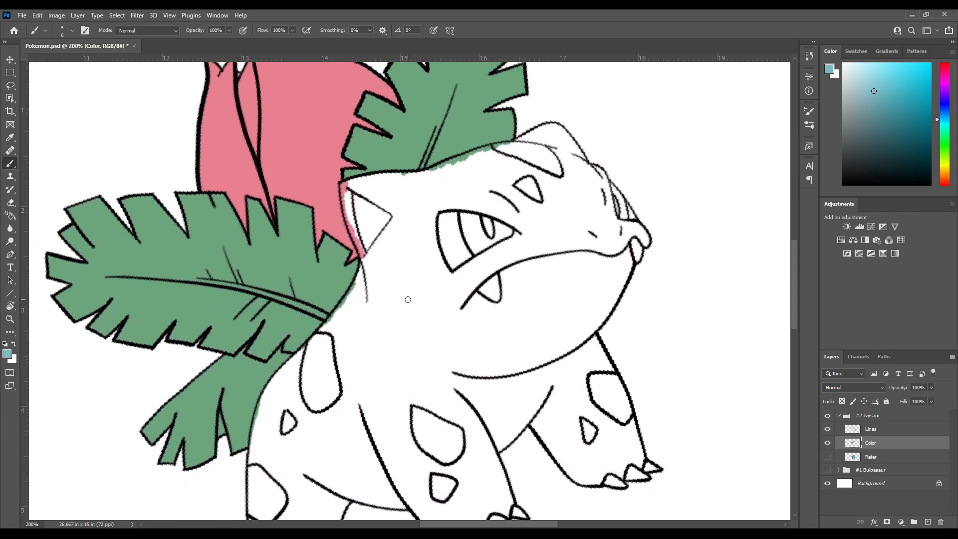
scroll(407, 300, up, 3)
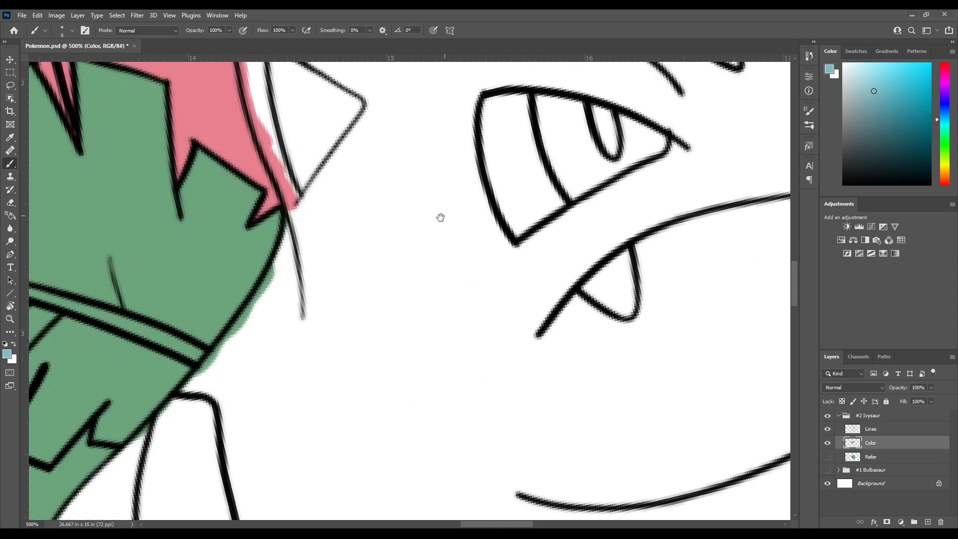
scroll(444, 215, up, 5)
mouse_move(316, 294)
mouse_down()
mouse_move(278, 264)
mouse_move(291, 285)
mouse_move(265, 253)
mouse_move(255, 253)
mouse_move(253, 274)
mouse_move(243, 261)
mouse_move(295, 396)
mouse_up()
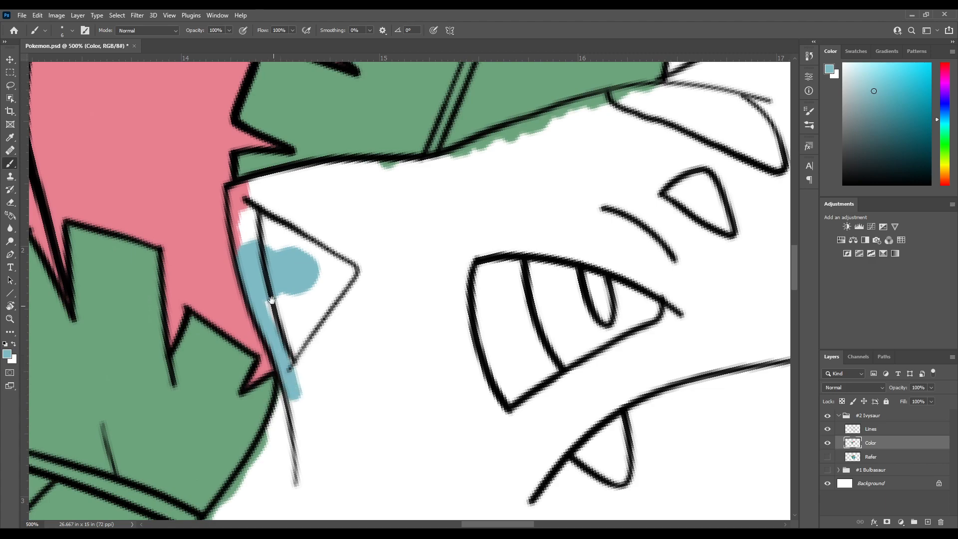
drag(274, 306, 294, 370)
mouse_move(262, 317)
mouse_down()
mouse_move(260, 283)
mouse_move(265, 327)
mouse_move(254, 254)
mouse_move(298, 231)
mouse_move(247, 256)
mouse_move(372, 248)
mouse_up()
key(ctrl+z)
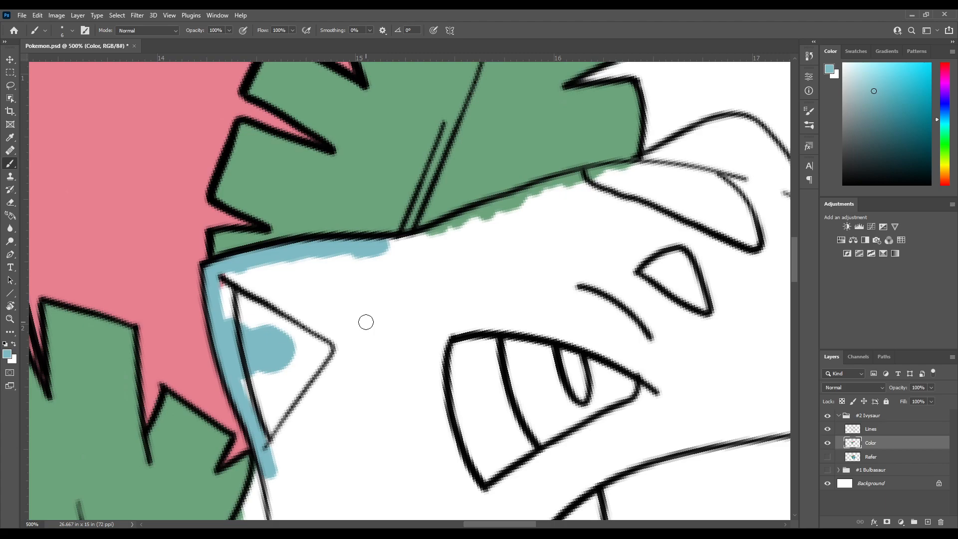
drag(397, 247, 434, 190)
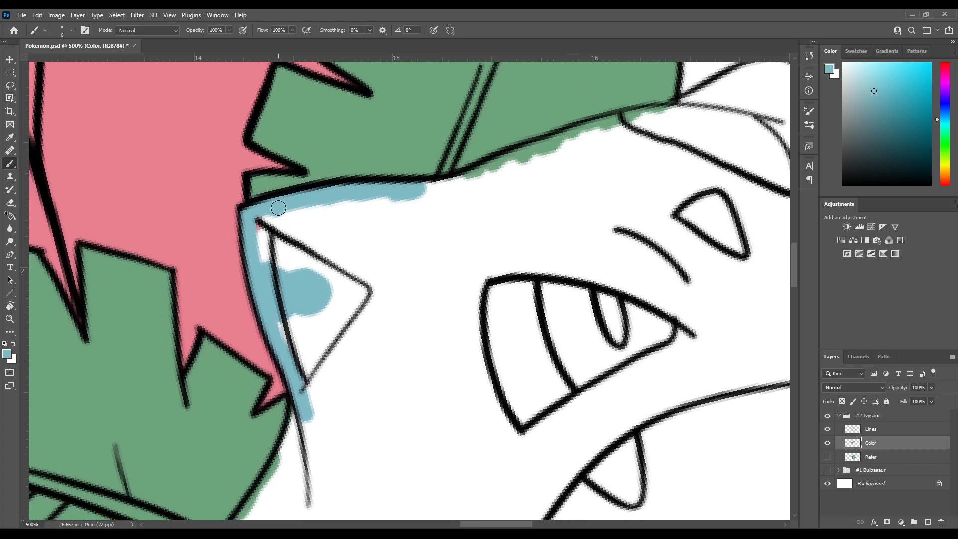
mouse_move(259, 216)
mouse_down()
mouse_move(255, 259)
mouse_move(268, 212)
mouse_move(283, 236)
mouse_move(313, 207)
mouse_move(335, 238)
mouse_move(357, 199)
mouse_move(387, 233)
mouse_move(390, 200)
mouse_move(408, 222)
mouse_move(429, 200)
mouse_up()
Rotate the canvas and paint light blue along the head's top edge under the leaf, covering the green overspill
key(r)
mouse_move(417, 145)
mouse_down()
mouse_move(386, 154)
mouse_move(344, 283)
mouse_move(334, 210)
mouse_up()
key(b)
mouse_move(332, 319)
mouse_down()
mouse_move(336, 274)
mouse_move(320, 194)
mouse_up()
drag(320, 193, 332, 264)
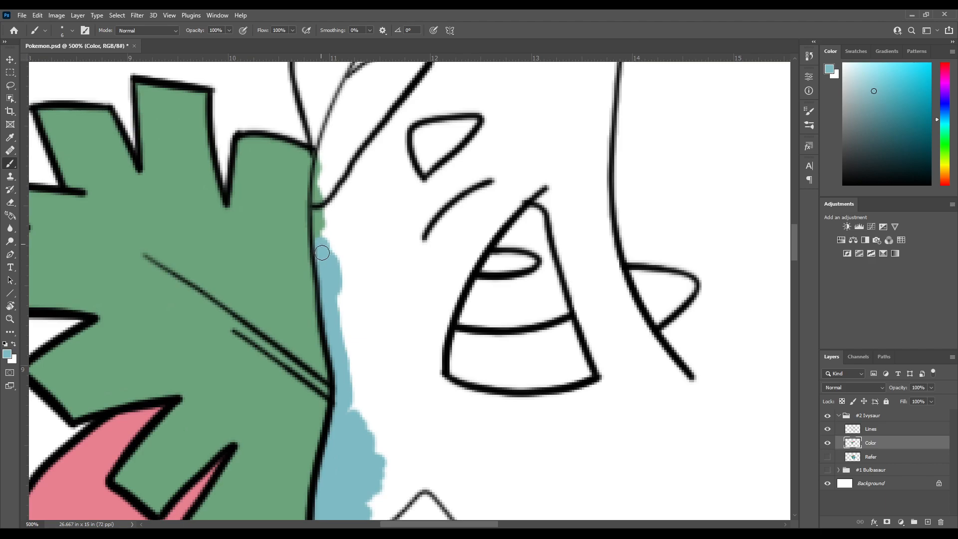
drag(321, 247, 319, 197)
mouse_move(320, 197)
mouse_down()
mouse_move(319, 258)
mouse_move(324, 220)
mouse_up()
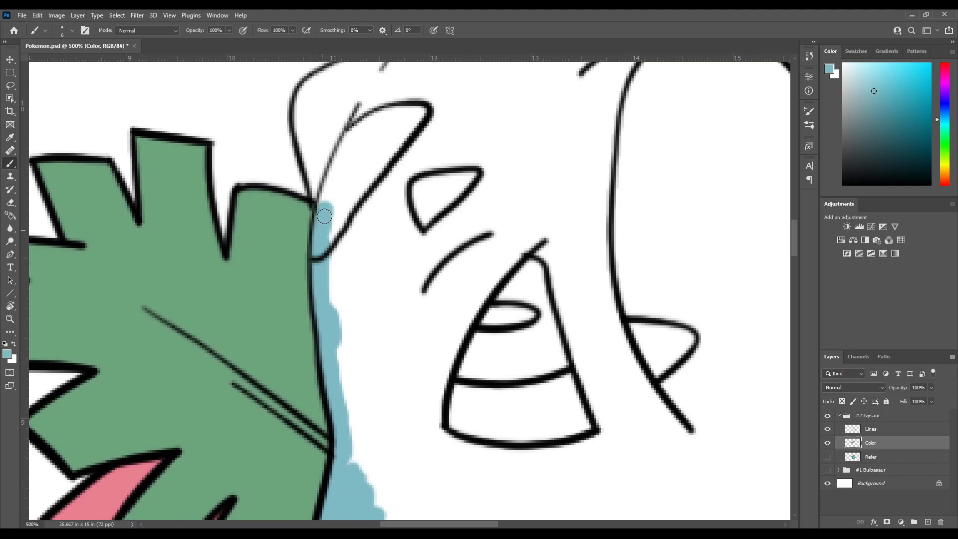
drag(338, 166, 330, 236)
drag(318, 268, 313, 255)
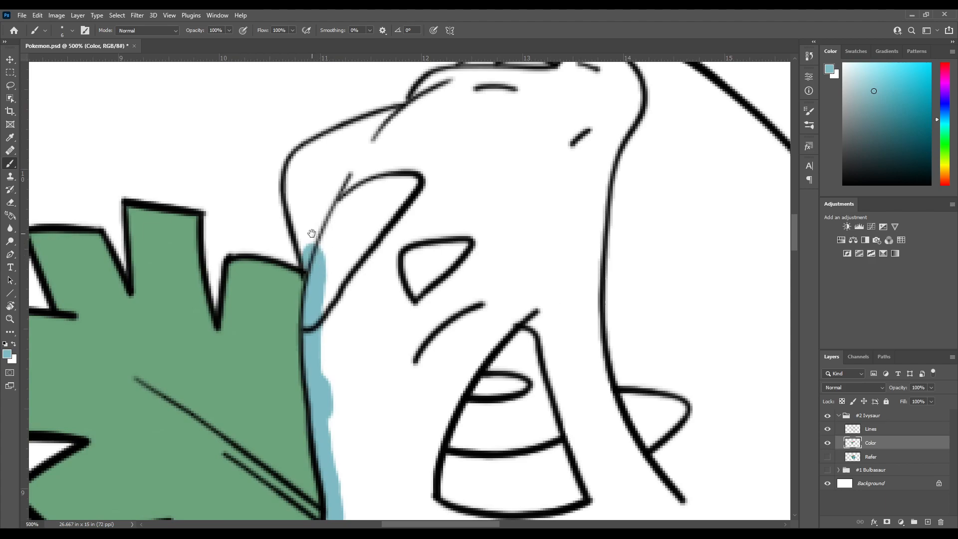
Paint light blue inside the far ear's outline and down the forehead to the brow, then reset the canvas rotation
mouse_move(314, 241)
mouse_down()
mouse_move(309, 284)
mouse_move(299, 230)
mouse_move(305, 208)
mouse_move(299, 218)
mouse_move(373, 168)
mouse_up()
key(r)
mouse_move(373, 168)
mouse_down()
mouse_move(283, 246)
mouse_move(308, 214)
mouse_move(291, 272)
mouse_move(317, 289)
mouse_move(315, 250)
mouse_up()
drag(314, 166, 325, 280)
drag(332, 333, 316, 269)
mouse_move(308, 315)
mouse_down()
mouse_move(298, 305)
mouse_move(312, 304)
mouse_move(307, 320)
mouse_move(286, 269)
mouse_move(285, 318)
mouse_move(332, 192)
mouse_up()
key(r)
drag(279, 301, 331, 149)
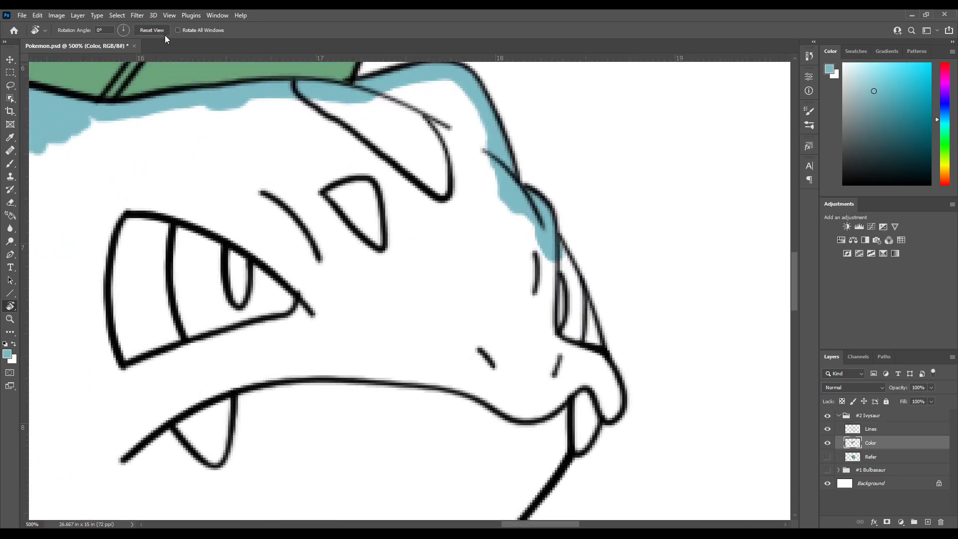
Paint light blue down the face beside the far eye, and check the snout's colours against the Refer layer
key(b)
mouse_move(333, 228)
mouse_down()
mouse_move(270, 205)
mouse_move(189, 211)
mouse_up()
drag(297, 261, 241, 272)
drag(320, 305, 293, 263)
mouse_move(277, 243)
mouse_down()
mouse_move(288, 226)
mouse_move(301, 239)
mouse_move(309, 219)
mouse_move(306, 305)
mouse_move(329, 323)
mouse_up()
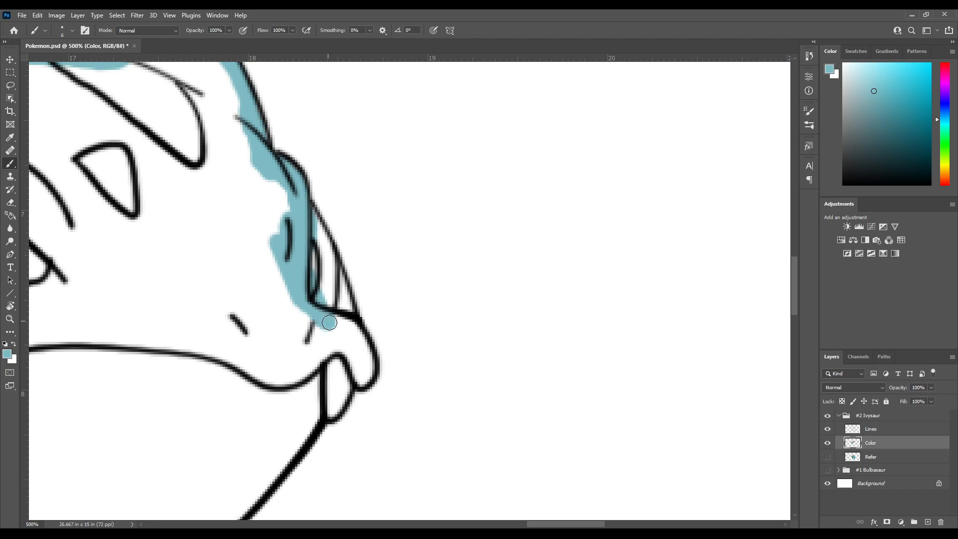
click(828, 457)
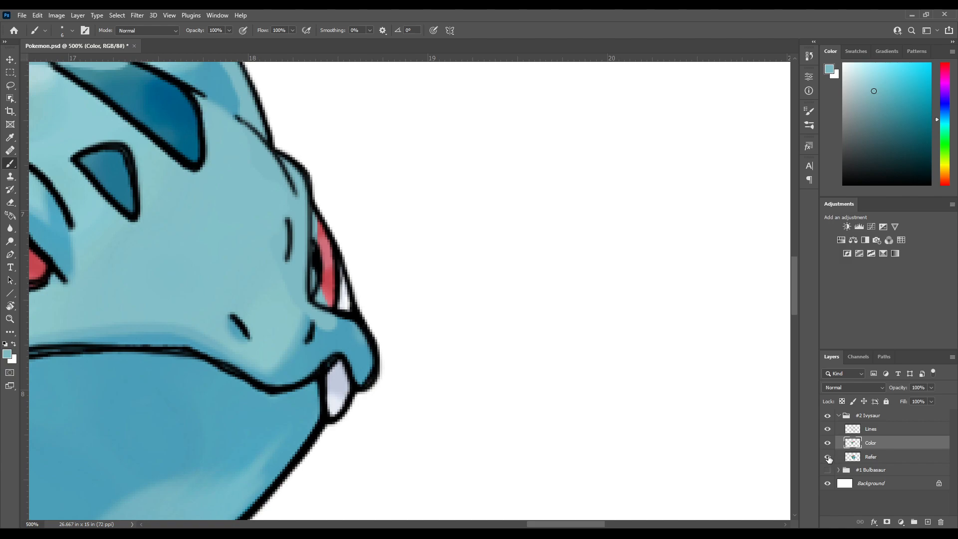
click(829, 455)
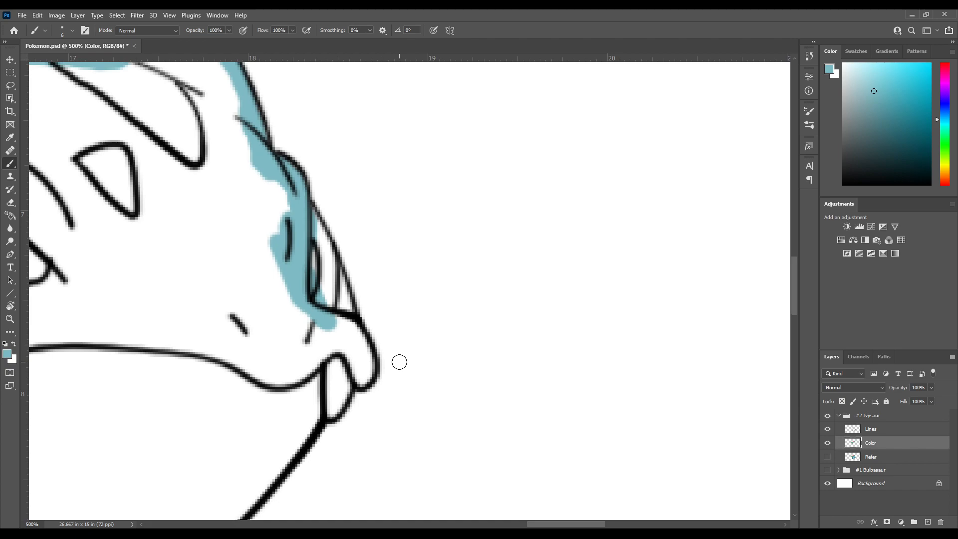
Fill the snout tip with light blue and paint around the mouth line beside the far fang
mouse_move(329, 328)
mouse_down()
mouse_move(283, 261)
mouse_move(282, 277)
mouse_move(292, 273)
mouse_move(256, 272)
mouse_move(295, 239)
mouse_move(308, 237)
mouse_move(324, 289)
mouse_move(307, 274)
mouse_move(303, 257)
mouse_move(314, 249)
mouse_move(319, 264)
mouse_move(304, 266)
mouse_move(307, 249)
mouse_move(283, 273)
mouse_move(300, 265)
mouse_move(298, 324)
mouse_move(272, 367)
mouse_move(281, 313)
mouse_move(269, 209)
mouse_up()
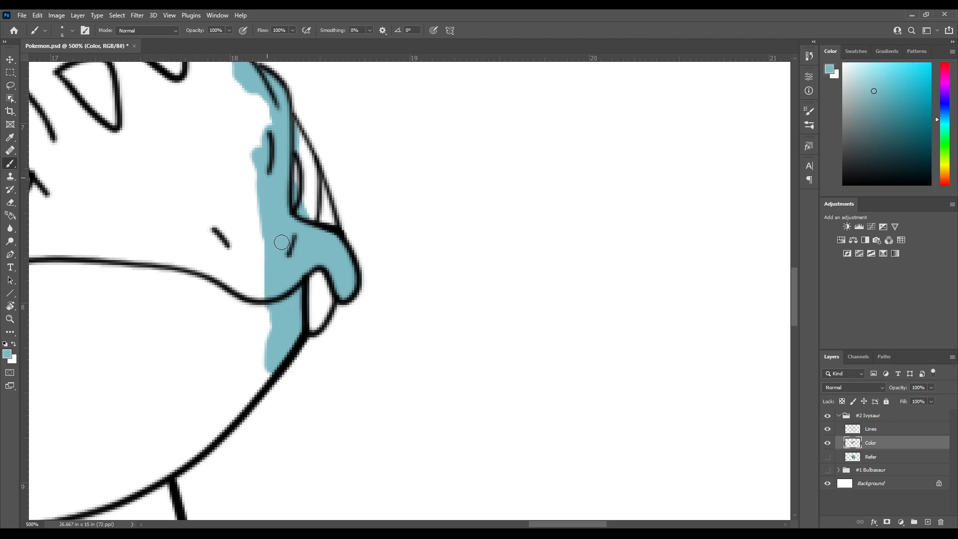
mouse_move(272, 189)
mouse_down()
mouse_move(280, 248)
mouse_move(274, 181)
mouse_move(262, 231)
mouse_move(239, 250)
mouse_up()
drag(274, 285, 247, 193)
drag(235, 140, 220, 276)
mouse_move(231, 235)
mouse_down()
mouse_move(229, 226)
mouse_move(266, 251)
mouse_up()
mouse_move(275, 176)
mouse_down()
mouse_move(276, 253)
mouse_move(263, 252)
mouse_move(255, 307)
mouse_move(290, 301)
mouse_move(287, 221)
mouse_up()
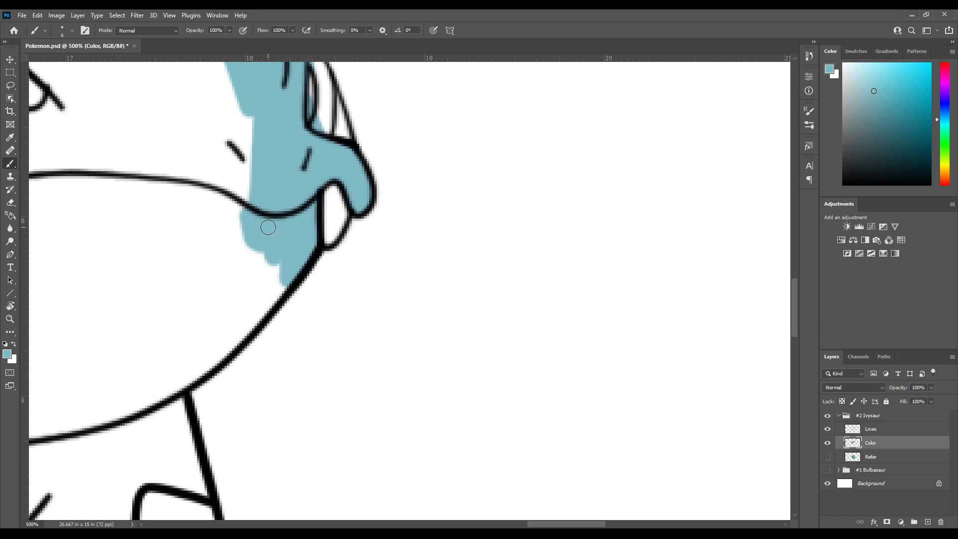
Rotate the canvas and paint light blue inside the jaw's outer edge from the far fang down to the far front leg
key(r)
mouse_move(288, 156)
mouse_down()
mouse_move(243, 271)
mouse_move(269, 317)
mouse_move(278, 257)
mouse_move(314, 247)
mouse_move(274, 300)
mouse_move(240, 289)
mouse_up()
key(b)
key(r)
key(b)
mouse_move(279, 222)
mouse_down()
mouse_move(288, 273)
mouse_move(291, 230)
mouse_move(289, 315)
mouse_move(272, 380)
mouse_move(274, 214)
mouse_move(261, 381)
mouse_move(256, 230)
mouse_up()
mouse_move(250, 368)
mouse_down()
mouse_move(250, 205)
mouse_move(238, 232)
mouse_move(238, 384)
mouse_up()
drag(263, 310, 268, 261)
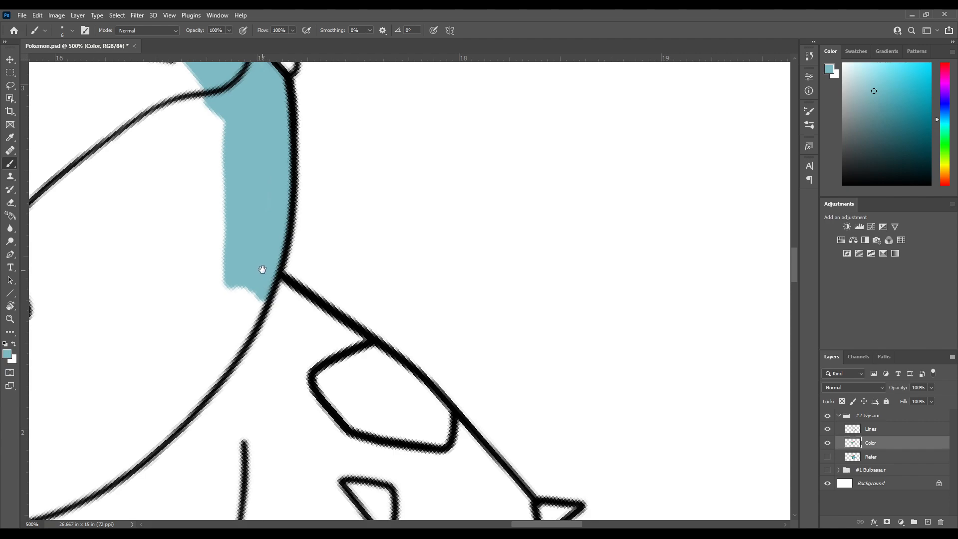
key(r)
drag(259, 321, 283, 209)
key(b)
mouse_move(296, 327)
mouse_down()
mouse_move(261, 192)
mouse_move(248, 260)
mouse_up()
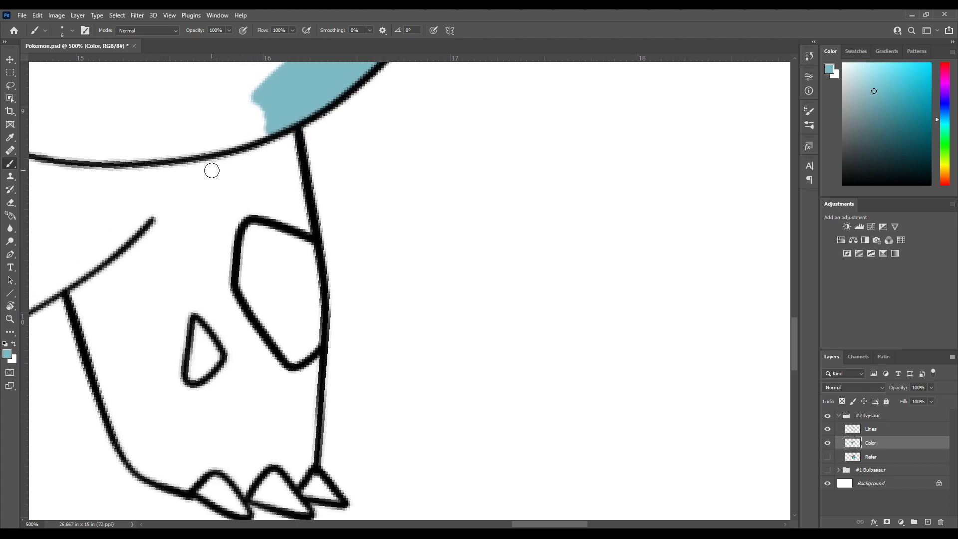
Paint light blue inside the far front leg's outer edge, around its claws and up its inner edge
mouse_move(237, 128)
mouse_down()
mouse_move(280, 241)
mouse_move(301, 239)
mouse_move(311, 267)
mouse_move(297, 199)
mouse_move(300, 249)
mouse_move(273, 236)
mouse_move(272, 287)
mouse_move(310, 282)
mouse_move(301, 236)
mouse_move(299, 296)
mouse_move(300, 275)
mouse_move(273, 229)
mouse_move(250, 231)
mouse_move(292, 302)
mouse_up()
mouse_move(293, 302)
mouse_down()
mouse_move(280, 217)
mouse_move(282, 276)
mouse_move(289, 245)
mouse_move(277, 346)
mouse_move(263, 327)
mouse_move(222, 344)
mouse_move(192, 329)
mouse_move(155, 347)
mouse_up()
mouse_move(198, 315)
mouse_down()
mouse_move(233, 301)
mouse_move(231, 189)
mouse_move(289, 287)
mouse_up()
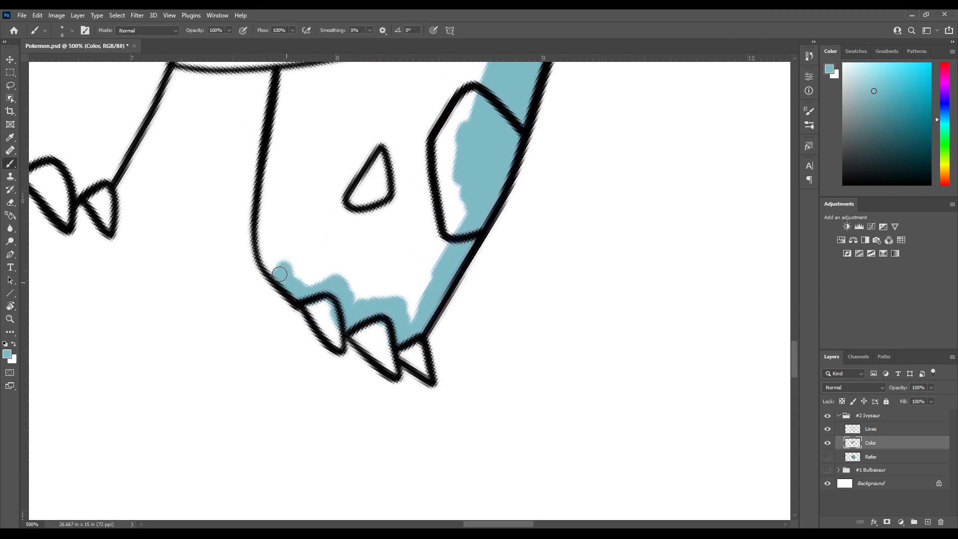
mouse_move(265, 252)
mouse_down()
mouse_move(274, 126)
mouse_move(288, 124)
mouse_move(271, 209)
mouse_move(270, 234)
mouse_move(280, 229)
mouse_move(277, 253)
mouse_up()
drag(272, 176, 285, 262)
drag(292, 159, 267, 247)
mouse_move(269, 299)
mouse_down()
mouse_move(274, 220)
mouse_move(282, 299)
mouse_move(289, 200)
mouse_up()
drag(272, 243, 352, 179)
Rotate the canvas and paint light blue along the chest line and down the near front leg's inner edge
key(r)
mouse_move(324, 180)
mouse_down()
mouse_move(287, 197)
mouse_move(299, 368)
mouse_up()
drag(288, 286, 304, 162)
mouse_move(278, 227)
mouse_down()
mouse_move(279, 253)
mouse_move(290, 202)
mouse_move(304, 234)
mouse_move(296, 330)
mouse_move(272, 260)
mouse_move(273, 280)
mouse_move(290, 277)
mouse_move(254, 267)
mouse_up()
key(r)
drag(279, 346, 245, 276)
drag(276, 201, 234, 346)
key(r)
Paint light blue around the near front leg's claws and up the leg's rear edge
drag(244, 370, 239, 287)
mouse_move(263, 208)
mouse_down()
mouse_move(265, 356)
mouse_move(243, 397)
mouse_move(205, 375)
mouse_move(256, 335)
mouse_up()
mouse_move(258, 333)
mouse_down()
mouse_move(224, 371)
mouse_move(197, 346)
mouse_move(167, 374)
mouse_move(131, 366)
mouse_move(141, 352)
mouse_move(164, 377)
mouse_move(163, 398)
mouse_move(127, 338)
mouse_up()
mouse_move(127, 337)
mouse_down()
mouse_move(159, 394)
mouse_move(131, 336)
mouse_move(122, 274)
mouse_move(208, 273)
mouse_move(237, 358)
mouse_move(218, 250)
mouse_move(178, 442)
mouse_move(360, 476)
mouse_up()
key(r)
mouse_move(268, 348)
mouse_down()
mouse_move(227, 218)
mouse_move(211, 307)
mouse_move(201, 184)
mouse_up()
key(r)
Paint light blue along the belly line behind the near front leg, then reset the canvas rotation
drag(259, 228, 254, 208)
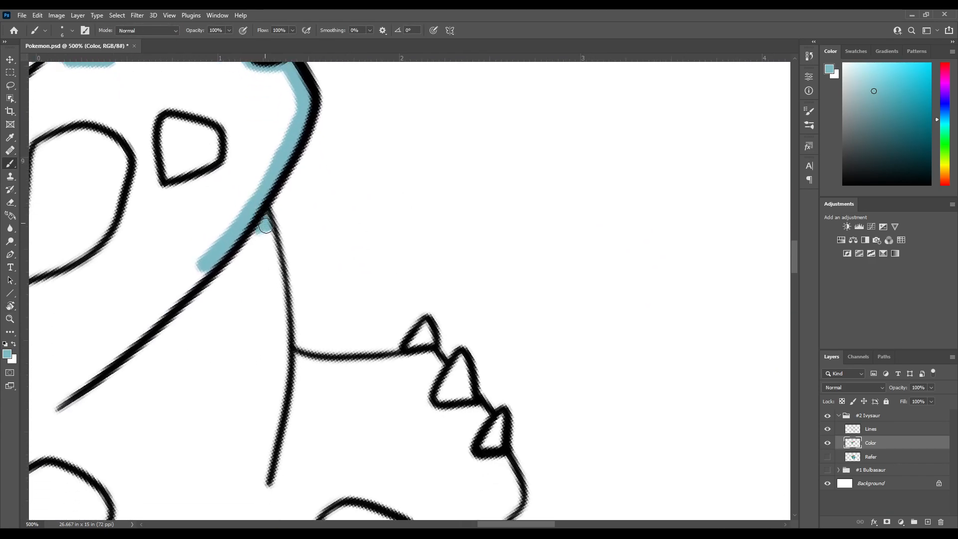
mouse_move(270, 242)
mouse_down()
mouse_move(282, 367)
mouse_move(267, 481)
mouse_move(293, 374)
mouse_up()
key(r)
mouse_move(279, 417)
mouse_down()
mouse_move(240, 321)
mouse_move(253, 216)
mouse_up()
key(b)
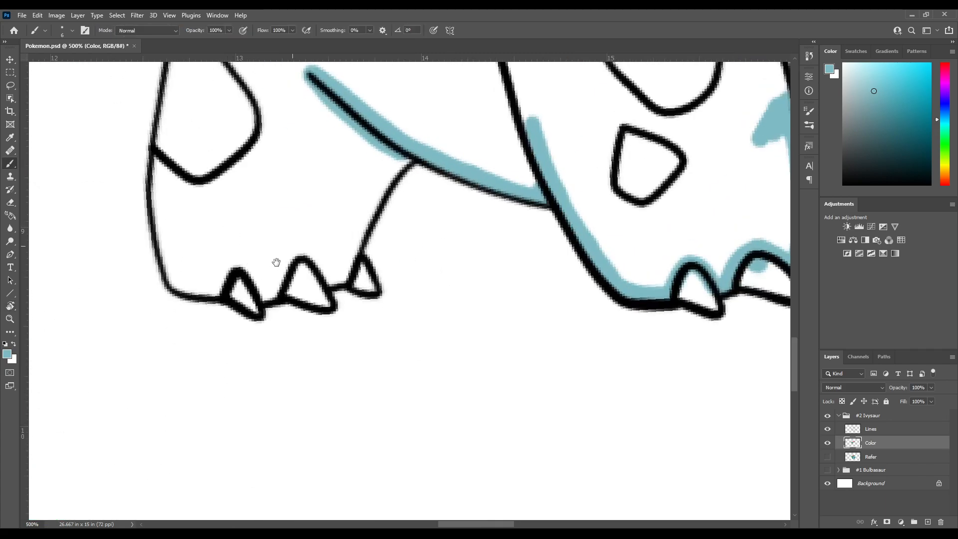
Paint light blue below the belly line's end, down the hind leg's front edge, around its claws and up its rear edge
drag(357, 179, 299, 267)
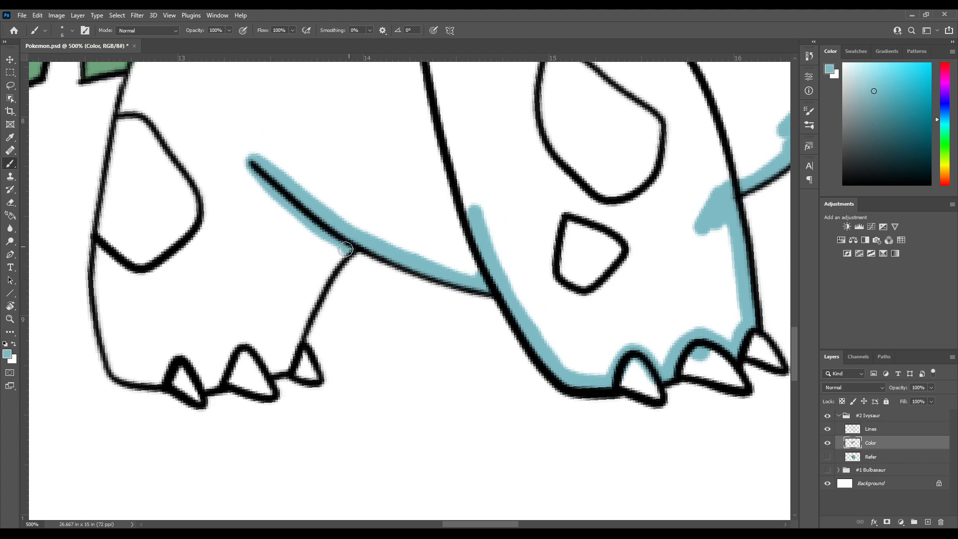
mouse_move(343, 247)
mouse_down()
mouse_move(327, 263)
mouse_move(300, 210)
mouse_up()
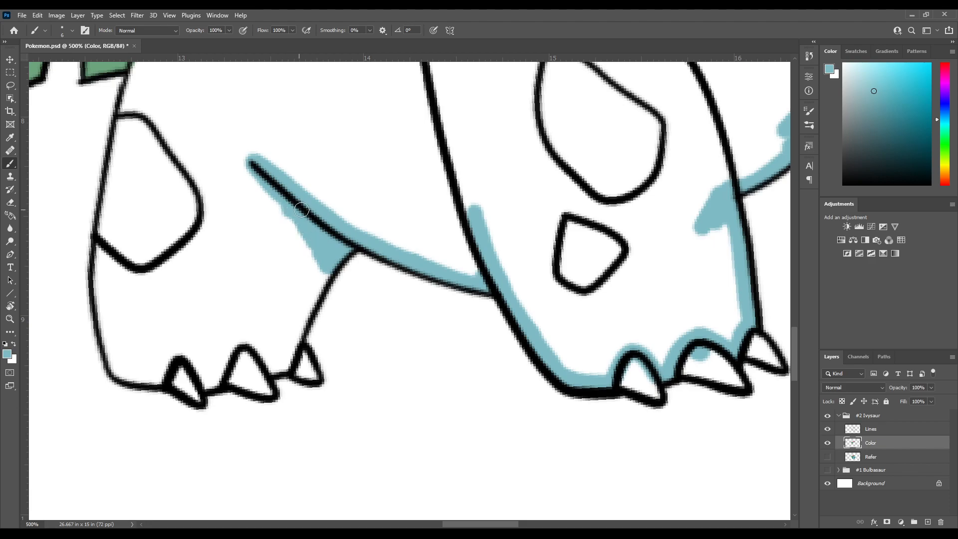
mouse_move(253, 170)
mouse_down()
mouse_move(316, 264)
mouse_move(327, 254)
mouse_move(313, 284)
mouse_move(330, 265)
mouse_move(286, 363)
mouse_move(272, 366)
mouse_move(245, 339)
mouse_move(199, 372)
mouse_up()
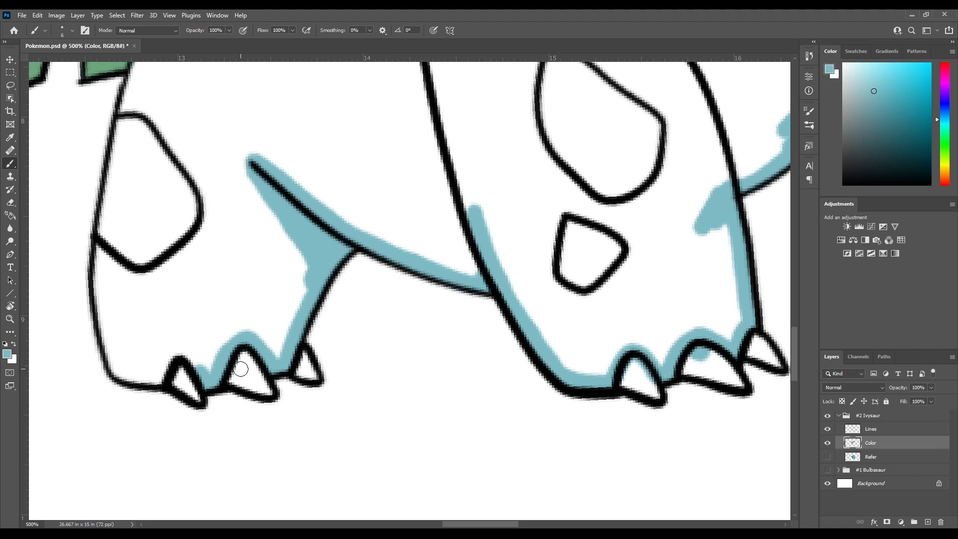
drag(240, 181, 262, 177)
mouse_move(281, 281)
mouse_down()
mouse_move(261, 263)
mouse_move(239, 290)
mouse_move(223, 288)
mouse_move(258, 285)
mouse_move(288, 328)
mouse_move(281, 331)
mouse_move(253, 307)
mouse_move(248, 205)
mouse_up()
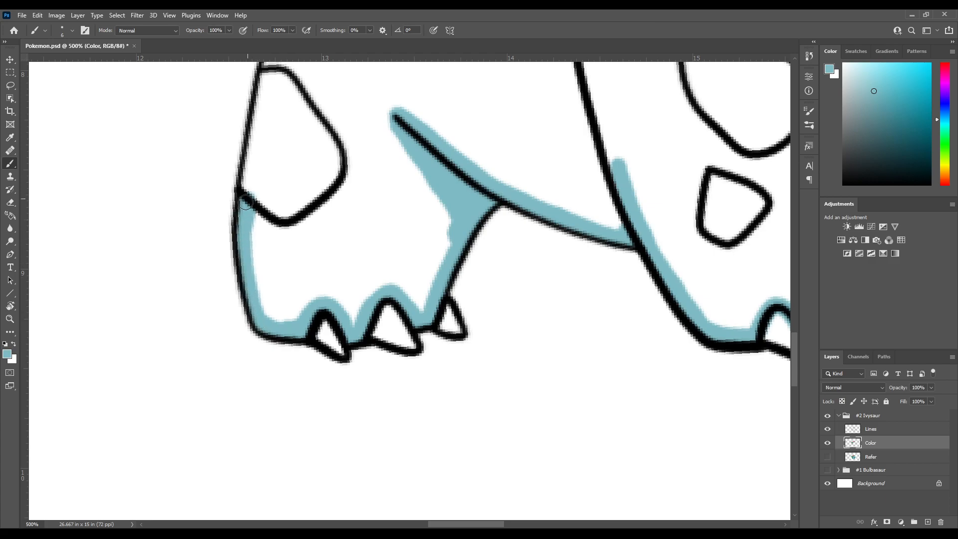
Paint light blue up the hindquarters' edge past the large thigh spot and along the leaf's underside to the near ear
mouse_move(257, 168)
mouse_down()
mouse_move(251, 248)
mouse_move(264, 144)
mouse_up()
drag(275, 123, 249, 226)
mouse_move(237, 259)
mouse_down()
mouse_move(264, 188)
mouse_move(249, 266)
mouse_up()
mouse_move(240, 270)
mouse_down()
mouse_move(253, 235)
mouse_move(237, 264)
mouse_up()
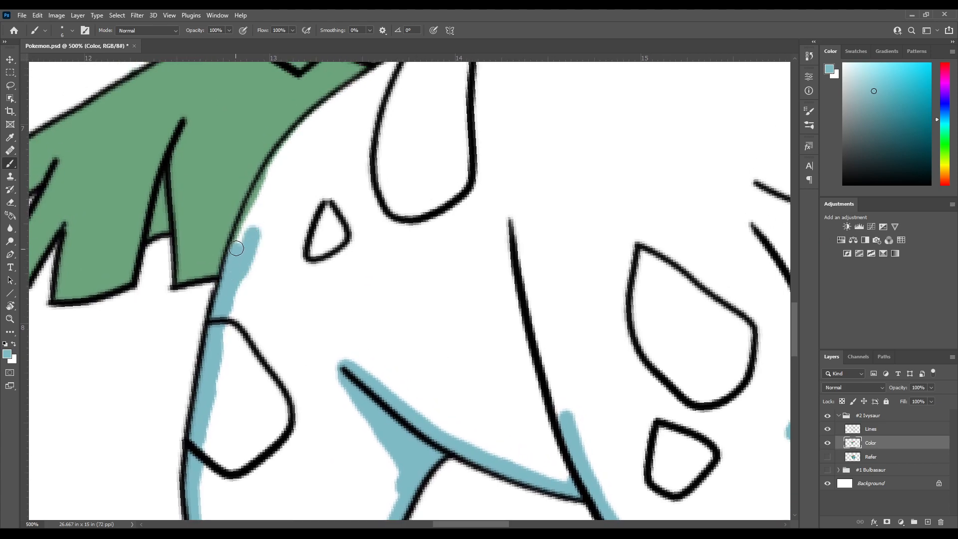
drag(252, 205, 259, 190)
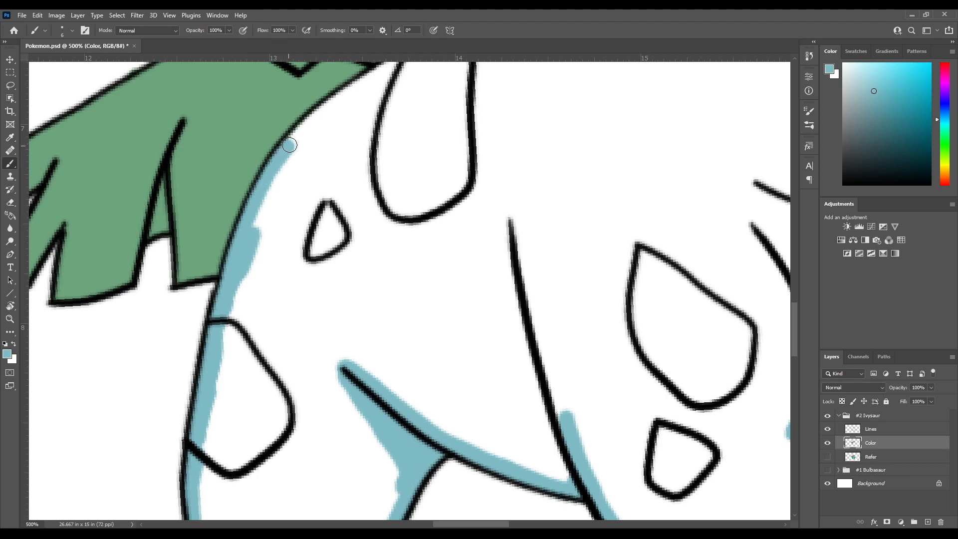
mouse_move(300, 133)
mouse_down()
mouse_move(313, 122)
mouse_move(250, 225)
mouse_move(255, 207)
mouse_move(317, 165)
mouse_move(266, 226)
mouse_move(333, 176)
mouse_move(252, 262)
mouse_move(333, 188)
mouse_move(256, 282)
mouse_move(279, 257)
mouse_up()
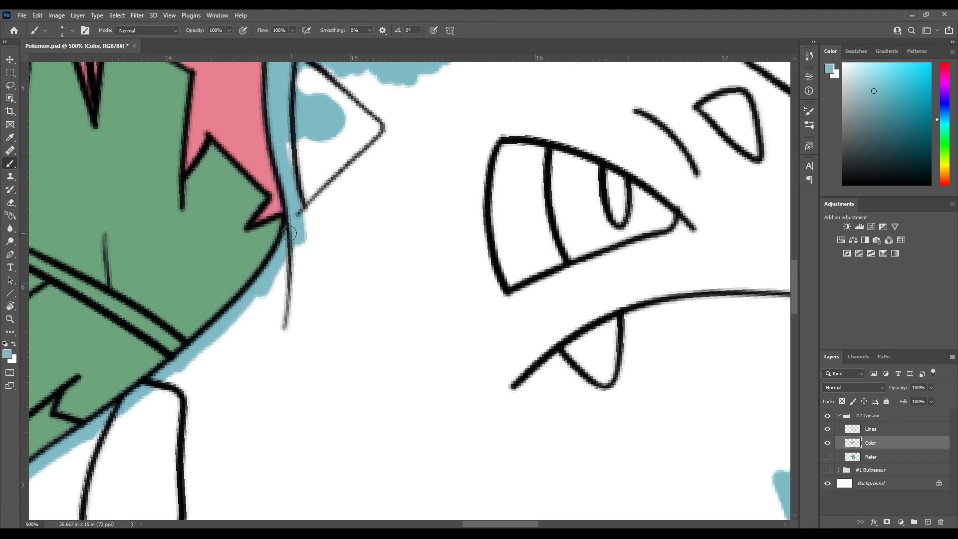
Paint light blue around the near ear's outline and widen the forehead band beneath the leaf
drag(303, 172, 270, 275)
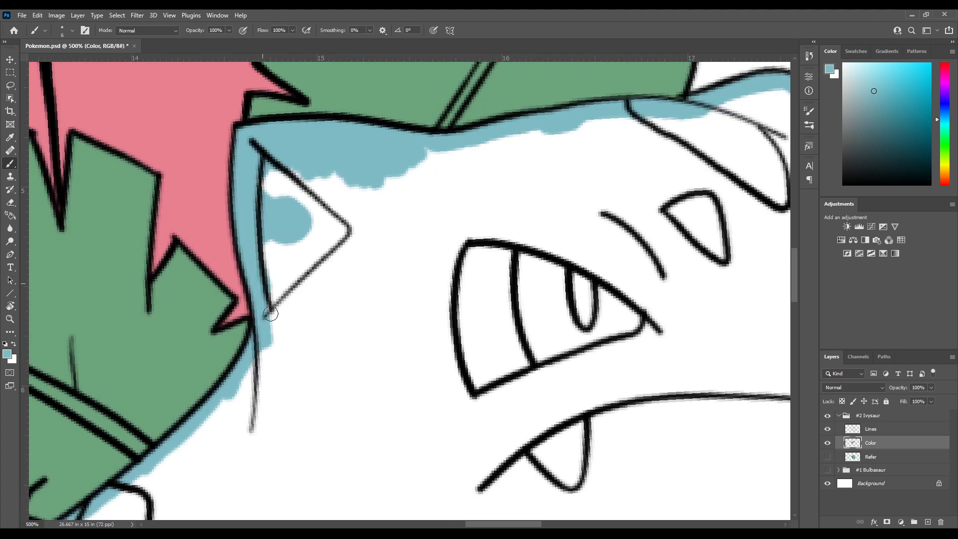
mouse_move(282, 158)
mouse_down()
mouse_move(346, 224)
mouse_move(339, 257)
mouse_move(282, 301)
mouse_move(303, 291)
mouse_up()
mouse_move(337, 176)
mouse_down()
mouse_move(268, 199)
mouse_move(257, 193)
mouse_move(284, 225)
mouse_move(322, 239)
mouse_move(336, 210)
mouse_move(364, 204)
mouse_move(392, 175)
mouse_move(270, 129)
mouse_move(246, 205)
mouse_up()
mouse_move(184, 175)
mouse_down()
mouse_move(233, 211)
mouse_move(301, 186)
mouse_move(327, 197)
mouse_move(349, 145)
mouse_move(377, 167)
mouse_move(396, 160)
mouse_move(414, 178)
mouse_up()
mouse_move(414, 179)
mouse_down()
mouse_move(314, 156)
mouse_move(331, 130)
mouse_move(356, 158)
mouse_move(384, 150)
mouse_move(443, 227)
mouse_move(479, 230)
mouse_move(501, 190)
mouse_move(482, 150)
mouse_move(485, 202)
mouse_move(462, 120)
mouse_move(406, 96)
mouse_move(469, 132)
mouse_move(434, 95)
mouse_move(455, 102)
mouse_move(480, 92)
mouse_move(504, 133)
mouse_move(484, 92)
mouse_move(496, 155)
mouse_move(463, 98)
mouse_move(487, 128)
mouse_move(491, 97)
mouse_up()
scroll(474, 115, down, 4)
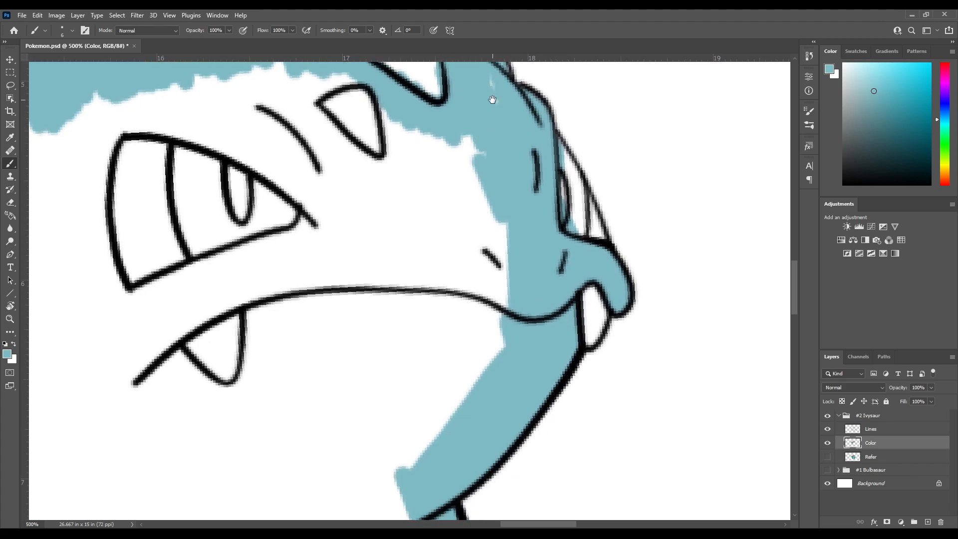
Paint light blue around the small forehead spot and extend the fill toward the brow line
scroll(482, 124, up, 2)
drag(465, 141, 492, 147)
mouse_move(472, 188)
mouse_down()
mouse_move(508, 208)
mouse_move(451, 179)
mouse_move(434, 199)
mouse_move(412, 199)
mouse_move(397, 147)
mouse_move(390, 201)
mouse_move(372, 187)
mouse_move(357, 209)
mouse_move(401, 248)
mouse_up()
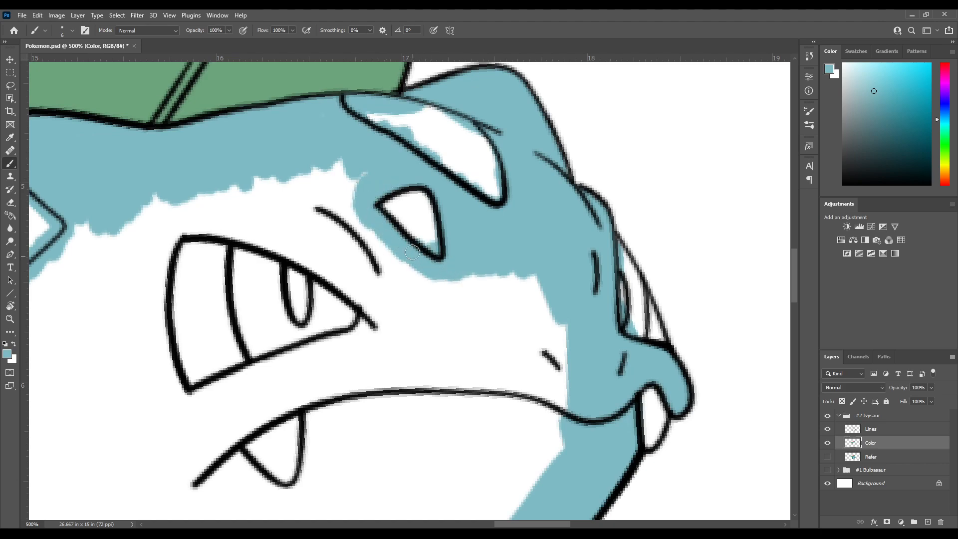
scroll(401, 186, up, 2)
scroll(401, 186, left, 3)
mouse_move(428, 230)
mouse_down()
mouse_move(414, 247)
mouse_move(387, 187)
mouse_move(366, 222)
mouse_up()
scroll(367, 165, down, 4)
scroll(368, 164, right, 2)
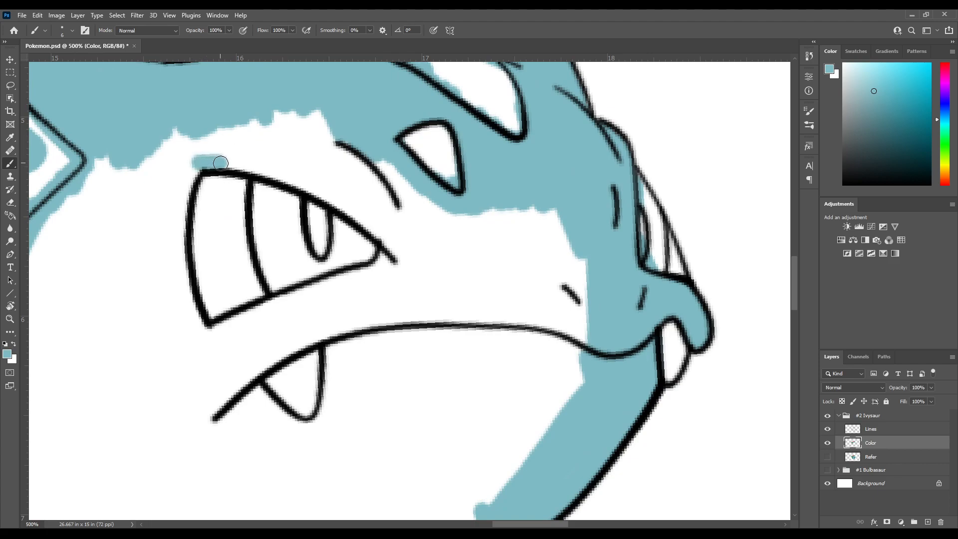
Paint a light blue border all around the near eye's outline
mouse_move(302, 185)
mouse_down()
mouse_move(368, 223)
mouse_move(406, 274)
mouse_up()
scroll(248, 169, left, 3)
scroll(247, 170, down, 1)
drag(250, 138, 236, 177)
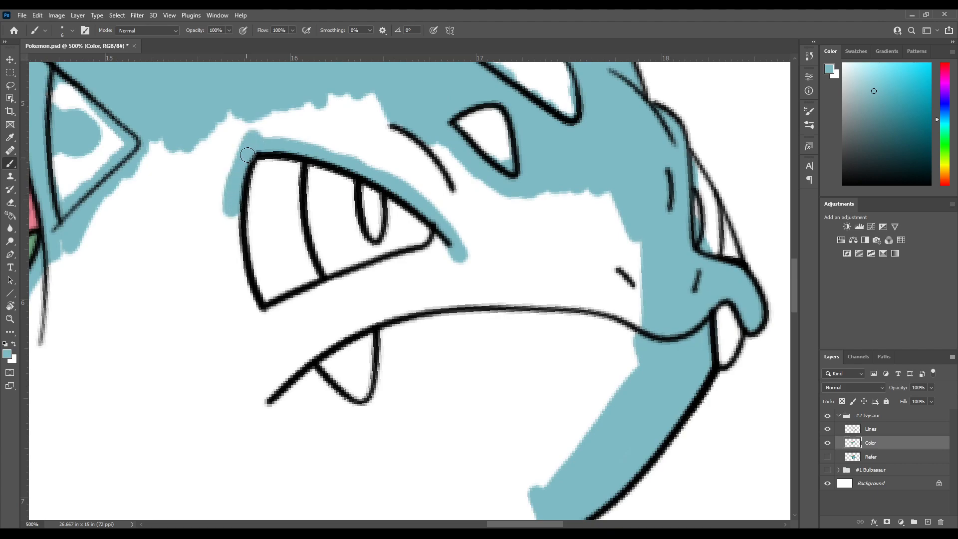
drag(235, 225, 240, 274)
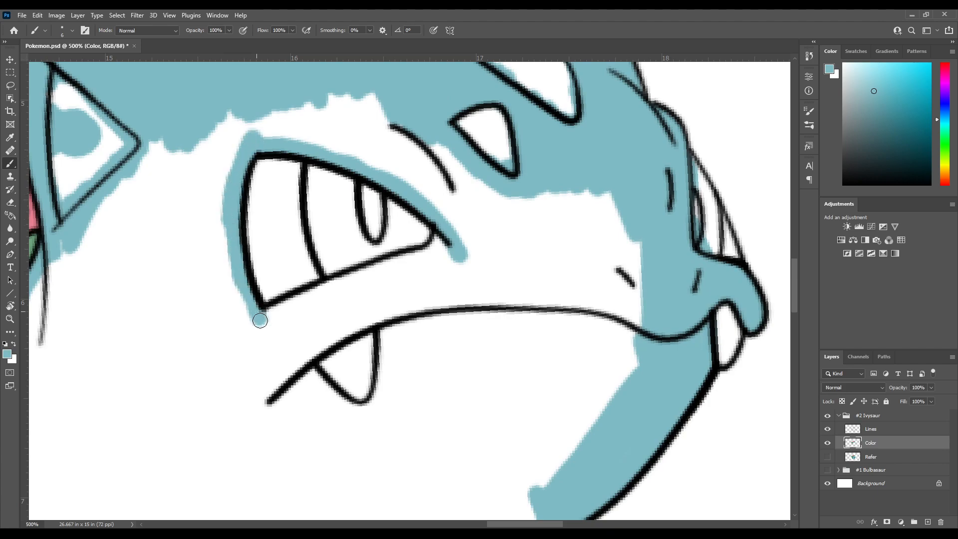
drag(284, 308, 330, 289)
mouse_move(369, 255)
mouse_down()
mouse_move(222, 322)
mouse_move(344, 276)
mouse_up()
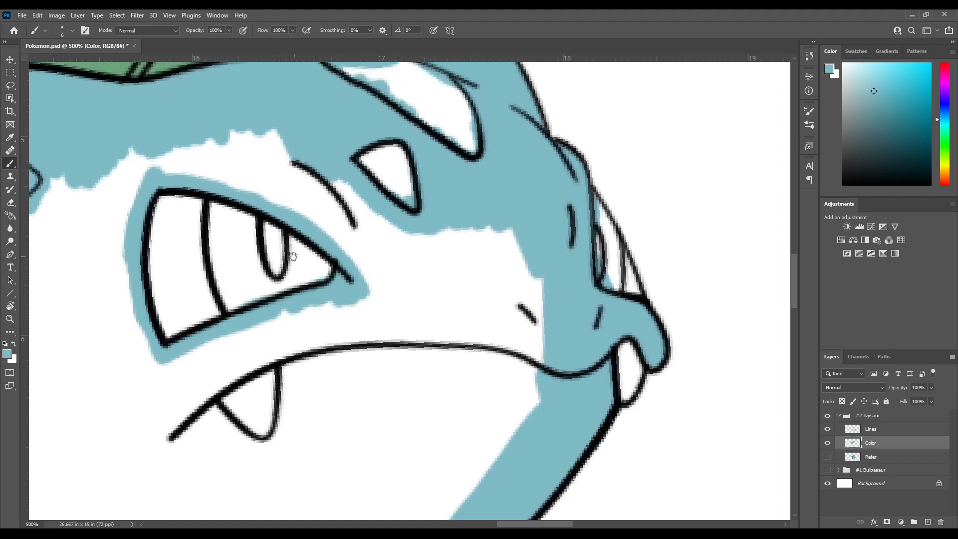
Fill the snout between the forehead spot and the nostril with light blue down to the mouth line
mouse_move(302, 198)
mouse_down()
mouse_move(300, 230)
mouse_move(217, 195)
mouse_up()
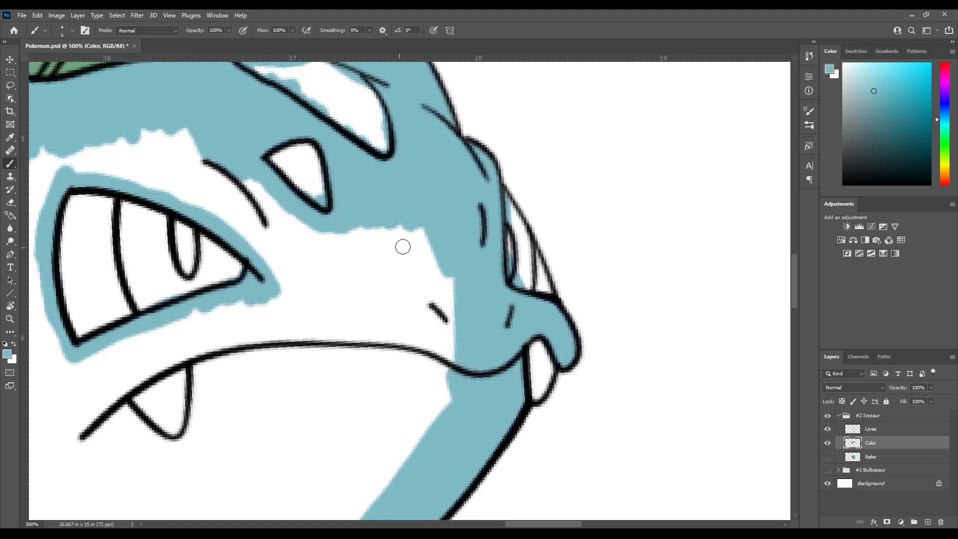
drag(428, 213, 426, 240)
mouse_move(461, 285)
mouse_down()
mouse_move(443, 330)
mouse_move(386, 211)
mouse_move(391, 271)
mouse_move(372, 258)
mouse_move(348, 211)
mouse_move(326, 237)
mouse_up()
drag(255, 171, 336, 275)
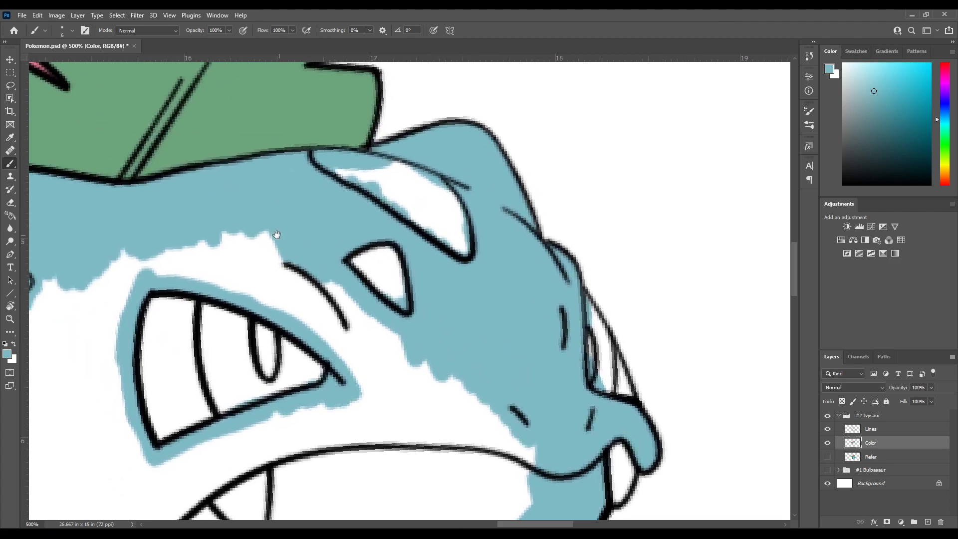
Fill the forehead above the near eye and the face in front of it with light blue
drag(181, 203, 266, 210)
mouse_move(249, 272)
mouse_down()
mouse_move(257, 250)
mouse_move(275, 287)
mouse_move(282, 251)
mouse_move(296, 240)
mouse_move(339, 304)
mouse_move(357, 313)
mouse_move(362, 254)
mouse_up()
drag(375, 268, 321, 186)
drag(309, 172, 314, 239)
mouse_move(304, 176)
mouse_down()
mouse_move(320, 228)
mouse_move(332, 205)
mouse_move(327, 189)
mouse_move(347, 214)
mouse_move(375, 294)
mouse_move(396, 299)
mouse_move(381, 261)
mouse_move(404, 249)
mouse_move(343, 203)
mouse_up()
mouse_move(334, 256)
mouse_down()
mouse_move(379, 289)
mouse_move(390, 285)
mouse_move(392, 227)
mouse_move(442, 285)
mouse_move(450, 268)
mouse_move(465, 285)
mouse_move(381, 167)
mouse_move(411, 161)
mouse_move(386, 145)
mouse_move(388, 270)
mouse_move(383, 284)
mouse_move(373, 274)
mouse_move(366, 301)
mouse_move(360, 287)
mouse_move(362, 302)
mouse_move(321, 254)
mouse_move(288, 155)
mouse_move(299, 218)
mouse_move(291, 214)
mouse_move(264, 127)
mouse_move(296, 175)
mouse_move(299, 344)
mouse_move(321, 353)
mouse_move(336, 333)
mouse_up()
mouse_move(296, 209)
mouse_down()
mouse_move(331, 297)
mouse_move(328, 290)
mouse_up()
mouse_move(279, 187)
mouse_down()
mouse_move(304, 274)
mouse_move(316, 284)
mouse_move(280, 206)
mouse_up()
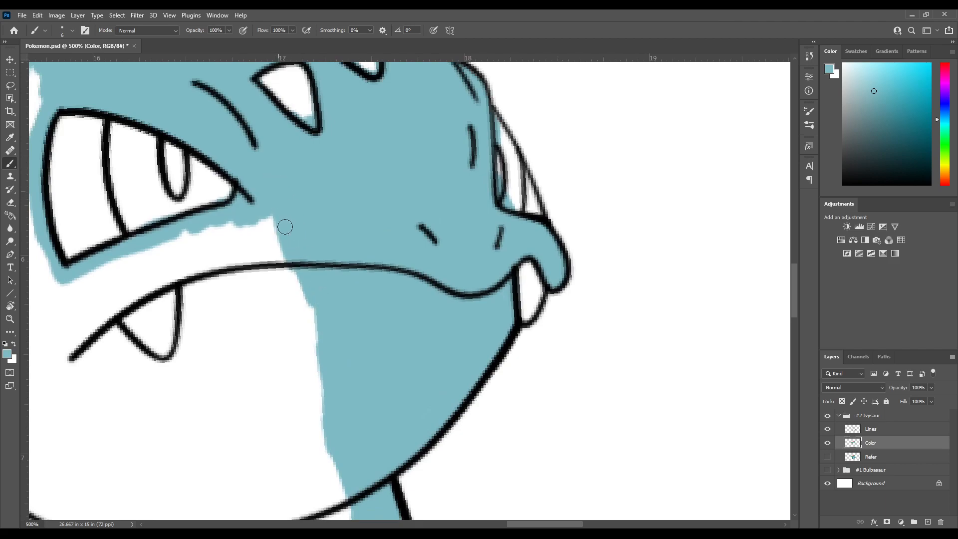
Extend the light blue fill across the front of the jaw below the mouth line
mouse_move(290, 267)
mouse_down()
mouse_move(267, 203)
mouse_move(279, 274)
mouse_move(323, 359)
mouse_up()
drag(308, 288, 298, 199)
mouse_move(287, 239)
mouse_down()
mouse_move(276, 209)
mouse_move(277, 275)
mouse_up()
drag(278, 193, 349, 473)
Fill the face between the near ear and near eye with light blue, continuing down beside the leaf
mouse_move(287, 238)
mouse_down()
mouse_move(293, 269)
mouse_move(386, 301)
mouse_up()
drag(368, 225, 472, 146)
mouse_move(294, 198)
mouse_down()
mouse_move(256, 209)
mouse_move(254, 239)
mouse_move(270, 261)
mouse_move(260, 256)
mouse_move(261, 305)
mouse_move(288, 400)
mouse_up()
mouse_move(253, 310)
mouse_down()
mouse_move(270, 260)
mouse_move(254, 191)
mouse_move(274, 230)
mouse_move(238, 228)
mouse_move(252, 152)
mouse_move(167, 248)
mouse_move(200, 189)
mouse_move(146, 270)
mouse_move(157, 253)
mouse_up()
drag(189, 277, 251, 200)
mouse_move(194, 170)
mouse_down()
mouse_move(205, 240)
mouse_move(194, 254)
mouse_move(233, 163)
mouse_up()
mouse_move(244, 120)
mouse_down()
mouse_move(278, 160)
mouse_move(269, 184)
mouse_move(241, 241)
mouse_move(212, 269)
mouse_move(228, 225)
mouse_move(176, 286)
mouse_up()
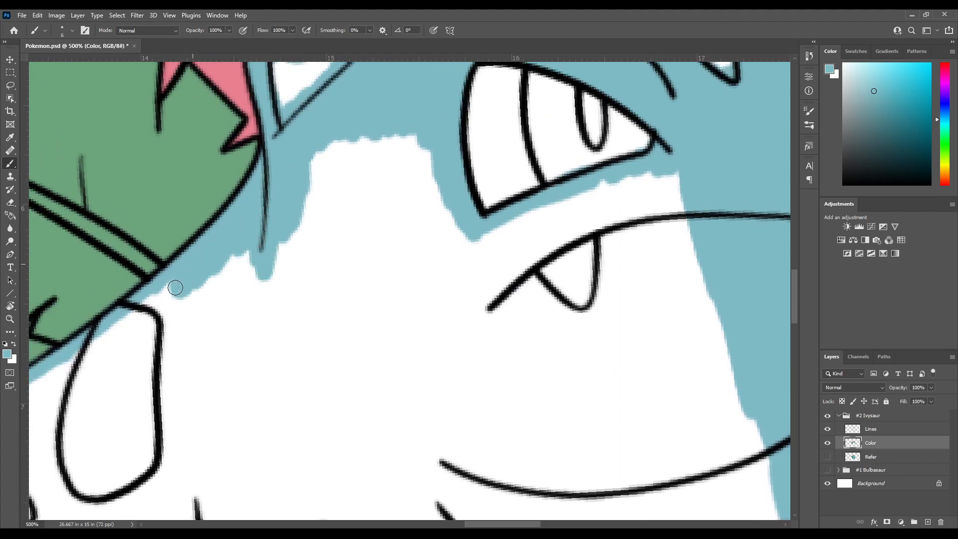
Paint light blue around the large shoulder spot and the small triangular spot beside it
drag(176, 319, 166, 321)
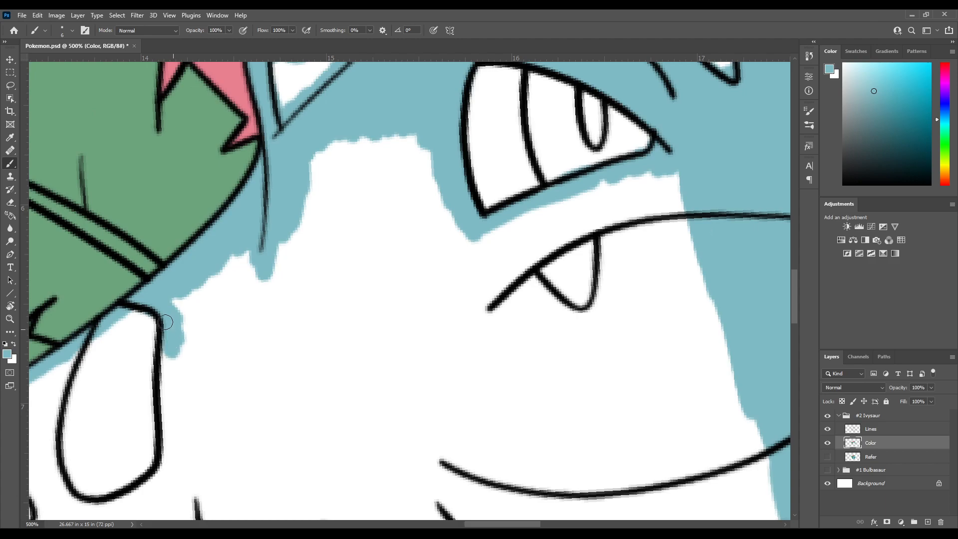
drag(176, 370, 174, 253)
drag(164, 285, 163, 231)
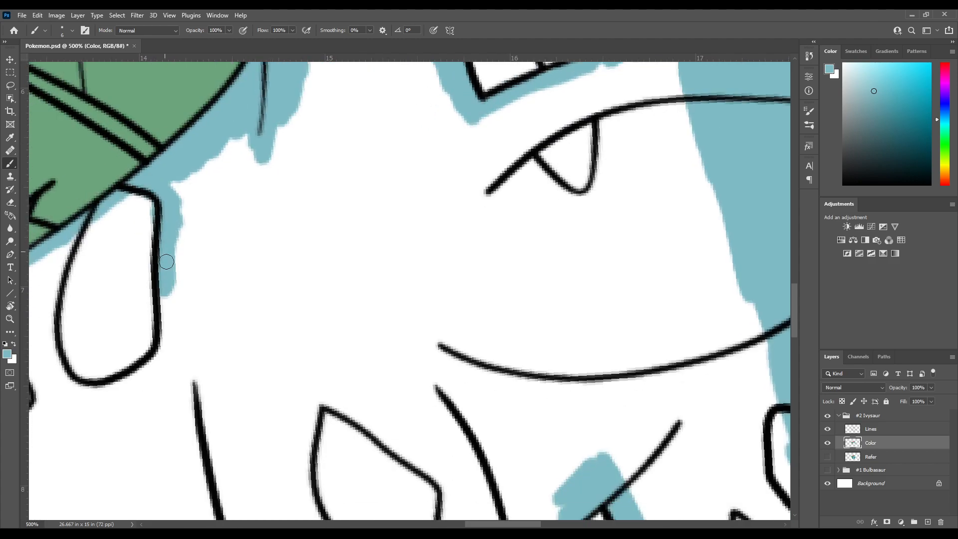
mouse_move(176, 305)
mouse_down()
mouse_move(176, 203)
mouse_move(180, 263)
mouse_move(162, 300)
mouse_move(150, 300)
mouse_move(157, 280)
mouse_move(103, 310)
mouse_move(165, 316)
mouse_up()
mouse_move(188, 346)
mouse_down()
mouse_move(169, 342)
mouse_move(144, 272)
mouse_move(162, 215)
mouse_move(198, 166)
mouse_up()
mouse_move(194, 160)
mouse_down()
mouse_move(154, 206)
mouse_move(153, 185)
mouse_move(136, 200)
mouse_move(90, 265)
mouse_move(95, 257)
mouse_move(86, 310)
mouse_move(152, 218)
mouse_move(113, 335)
mouse_move(145, 253)
mouse_move(195, 178)
mouse_up()
drag(180, 265, 165, 257)
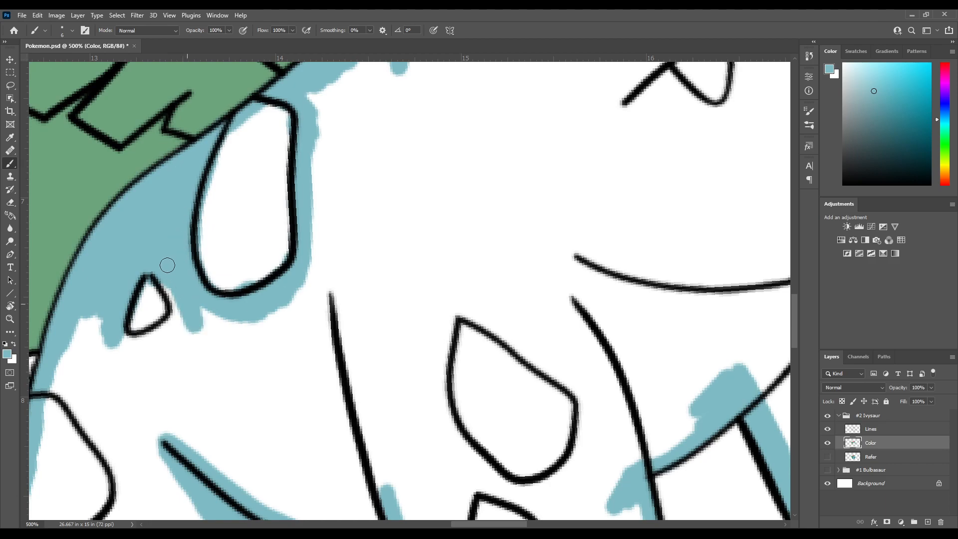
mouse_move(184, 313)
mouse_down()
mouse_move(164, 340)
mouse_move(170, 308)
mouse_up()
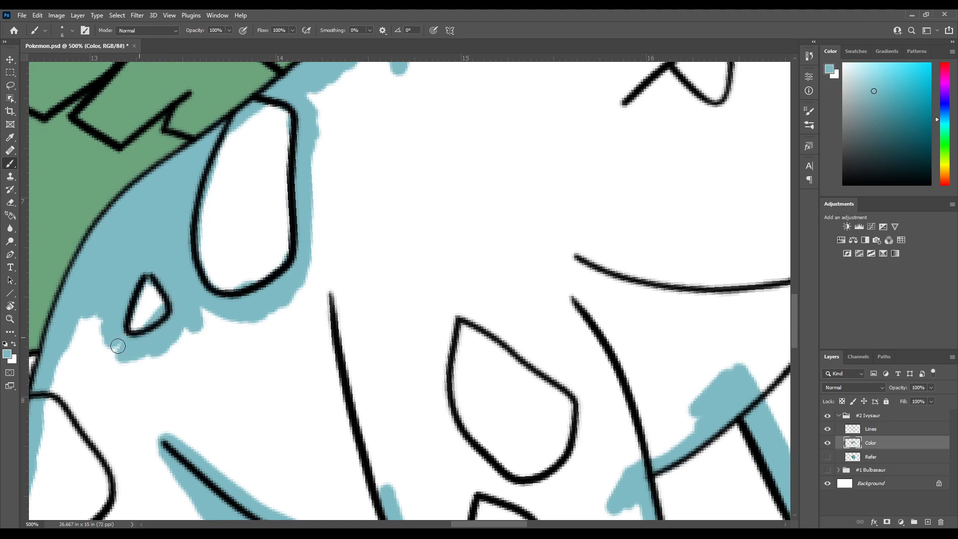
drag(264, 233, 201, 271)
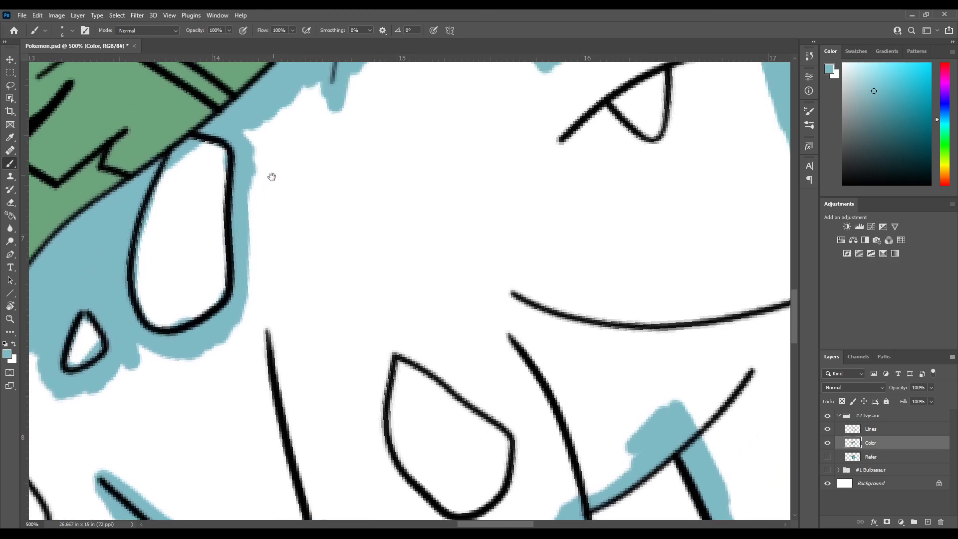
Fill the hindquarters and the front half of the hind leg with light blue around the thigh spot
drag(273, 174, 237, 318)
mouse_move(212, 283)
mouse_down()
mouse_move(263, 212)
mouse_move(216, 312)
mouse_move(212, 352)
mouse_move(270, 263)
mouse_up()
drag(221, 300, 283, 148)
mouse_move(278, 261)
mouse_down()
mouse_move(274, 280)
mouse_move(306, 192)
mouse_up()
mouse_move(257, 300)
mouse_down()
mouse_move(320, 213)
mouse_move(382, 163)
mouse_up()
mouse_move(171, 203)
mouse_down()
mouse_move(148, 271)
mouse_move(222, 384)
mouse_move(170, 246)
mouse_move(171, 286)
mouse_move(187, 212)
mouse_move(207, 297)
mouse_move(234, 349)
mouse_move(259, 242)
mouse_move(272, 272)
mouse_up()
mouse_move(272, 331)
mouse_down()
mouse_move(263, 188)
mouse_move(224, 264)
mouse_move(224, 324)
mouse_move(280, 299)
mouse_move(245, 359)
mouse_move(294, 292)
mouse_up()
drag(264, 364, 273, 375)
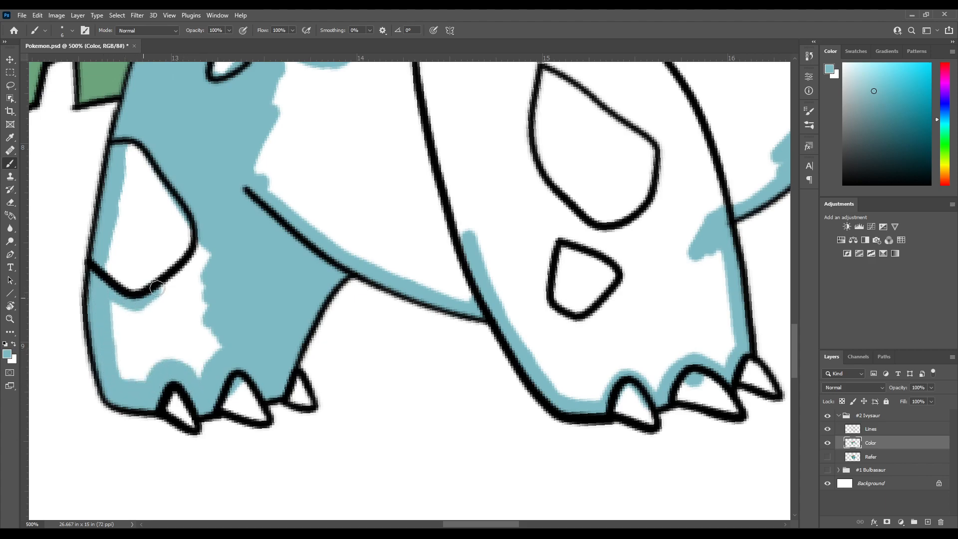
Fill the remaining white area of the hind leg between the thigh spot and the claws with light blue
drag(155, 290, 199, 249)
mouse_move(200, 289)
mouse_down()
mouse_move(214, 326)
mouse_move(161, 316)
mouse_up()
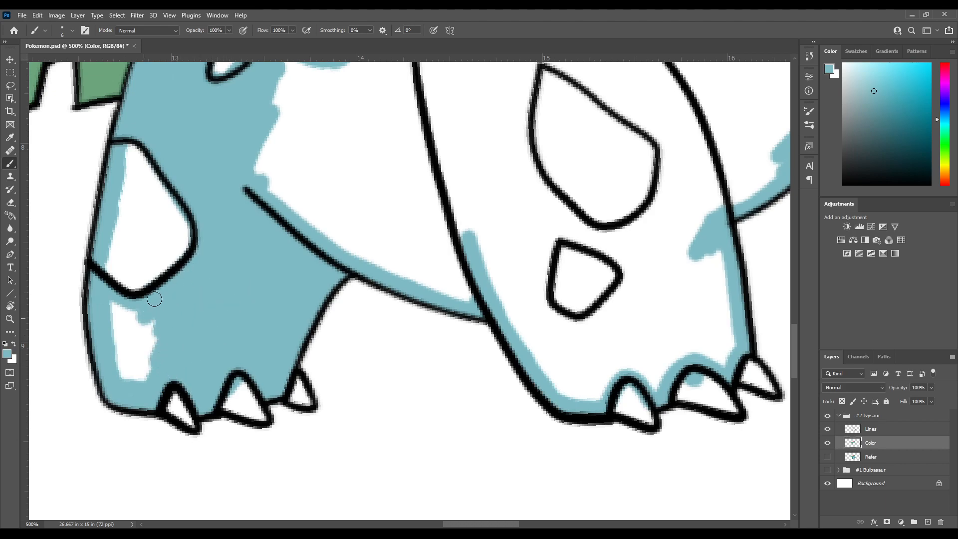
mouse_move(110, 301)
mouse_down()
mouse_move(137, 367)
mouse_move(154, 359)
mouse_up()
drag(198, 293, 180, 337)
drag(206, 393, 168, 262)
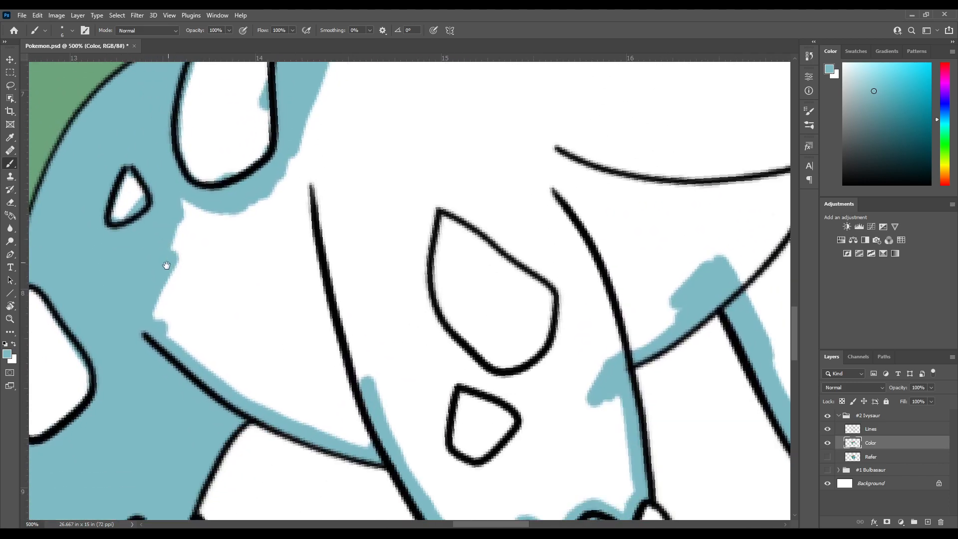
Extend the light blue fill across the flank below the shoulder spot toward the near front leg
mouse_move(154, 353)
mouse_down()
mouse_move(183, 220)
mouse_move(244, 231)
mouse_move(272, 187)
mouse_up()
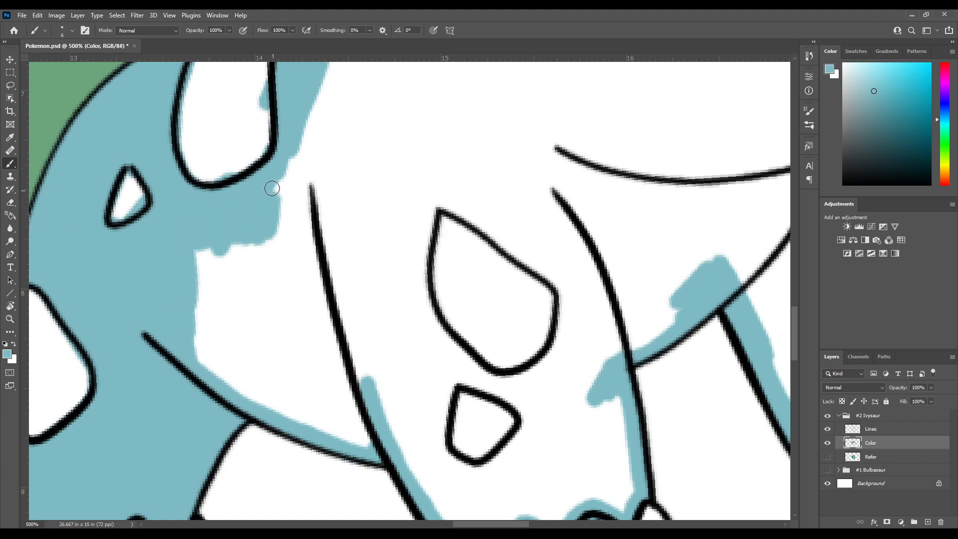
drag(268, 262, 258, 209)
mouse_move(183, 191)
mouse_down()
mouse_move(197, 176)
mouse_move(235, 270)
mouse_move(266, 184)
mouse_move(268, 211)
mouse_up()
mouse_move(220, 277)
mouse_down()
mouse_move(205, 198)
mouse_move(175, 227)
mouse_move(208, 174)
mouse_move(241, 269)
mouse_move(253, 251)
mouse_move(249, 284)
mouse_up()
mouse_move(257, 334)
mouse_down()
mouse_move(268, 280)
mouse_move(357, 377)
mouse_up()
Fill the shoulder and neck with light blue from the near front leg up to the cheek
drag(310, 272, 331, 335)
mouse_move(352, 383)
mouse_down()
mouse_move(358, 390)
mouse_move(331, 319)
mouse_move(318, 196)
mouse_move(304, 189)
mouse_move(334, 360)
mouse_move(315, 372)
mouse_up()
mouse_move(289, 251)
mouse_down()
mouse_move(330, 308)
mouse_move(337, 220)
mouse_up()
drag(336, 204, 312, 284)
mouse_move(310, 294)
mouse_down()
mouse_move(320, 344)
mouse_move(324, 207)
mouse_move(288, 325)
mouse_move(323, 368)
mouse_move(321, 253)
mouse_move(357, 285)
mouse_move(376, 259)
mouse_move(380, 162)
mouse_move(405, 185)
mouse_up()
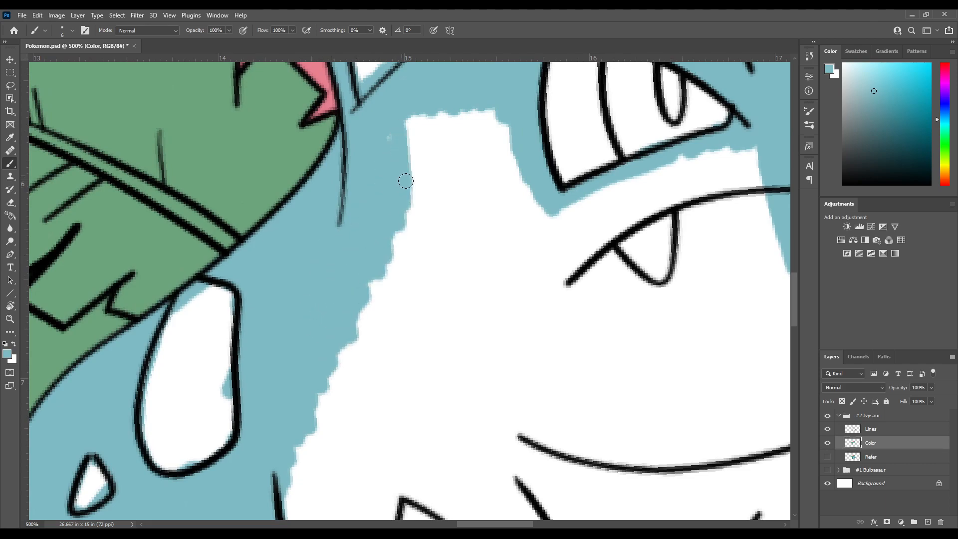
Fill the cheek below the near eye with light blue down to the mouth line and around the near fang
mouse_move(391, 132)
mouse_down()
mouse_move(308, 176)
mouse_move(342, 171)
mouse_move(352, 158)
mouse_move(383, 162)
mouse_move(406, 224)
mouse_move(415, 223)
mouse_move(307, 180)
mouse_up()
mouse_move(335, 244)
mouse_down()
mouse_move(280, 236)
mouse_move(274, 255)
mouse_move(304, 221)
mouse_move(342, 205)
mouse_move(327, 200)
mouse_move(286, 248)
mouse_move(309, 250)
mouse_move(326, 223)
mouse_move(349, 246)
mouse_up()
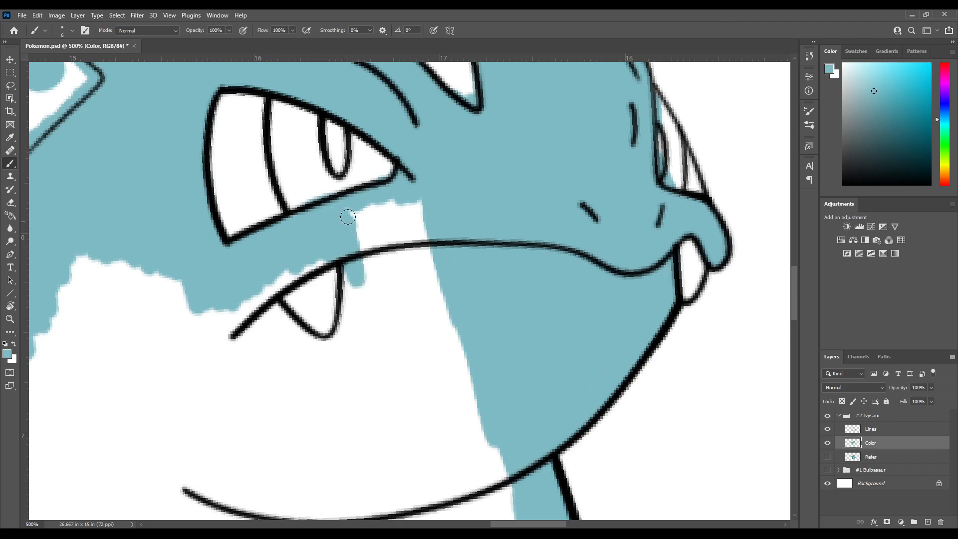
mouse_move(362, 206)
mouse_down()
mouse_move(383, 212)
mouse_move(410, 249)
mouse_move(398, 261)
mouse_move(355, 221)
mouse_up()
mouse_move(362, 287)
mouse_down()
mouse_move(336, 198)
mouse_move(310, 273)
mouse_up()
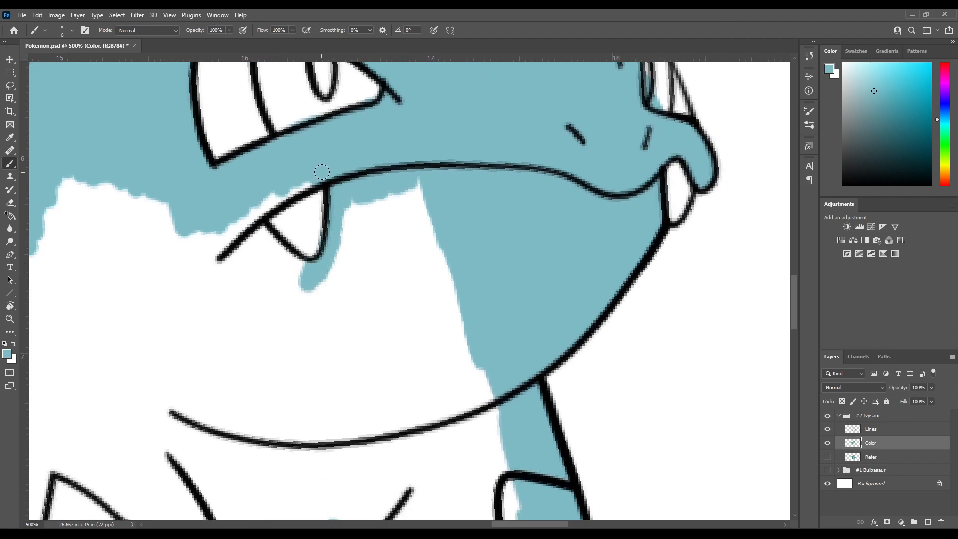
mouse_move(283, 196)
mouse_down()
mouse_move(205, 236)
mouse_move(242, 279)
mouse_move(298, 300)
mouse_move(301, 280)
mouse_move(289, 252)
mouse_up()
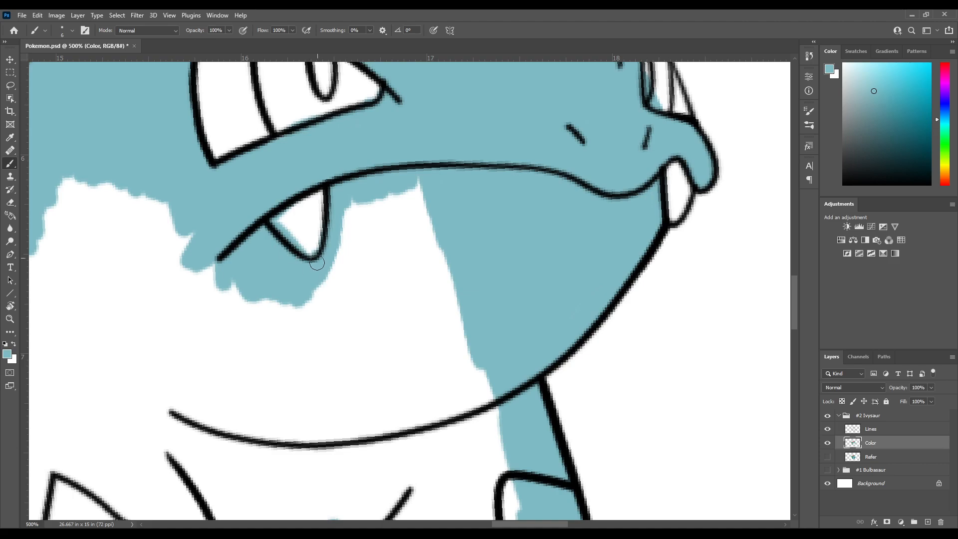
Fill the upper jaw area below the mouth line with light blue from the near fang to the painted chin
mouse_move(374, 218)
mouse_down()
mouse_move(361, 118)
mouse_move(300, 185)
mouse_move(280, 156)
mouse_move(250, 258)
mouse_move(346, 147)
mouse_move(346, 216)
mouse_move(309, 260)
mouse_move(352, 261)
mouse_move(368, 212)
mouse_move(340, 227)
mouse_up()
drag(403, 306, 350, 202)
mouse_move(356, 240)
mouse_down()
mouse_move(367, 274)
mouse_move(342, 260)
mouse_move(294, 175)
mouse_up()
drag(334, 206, 329, 235)
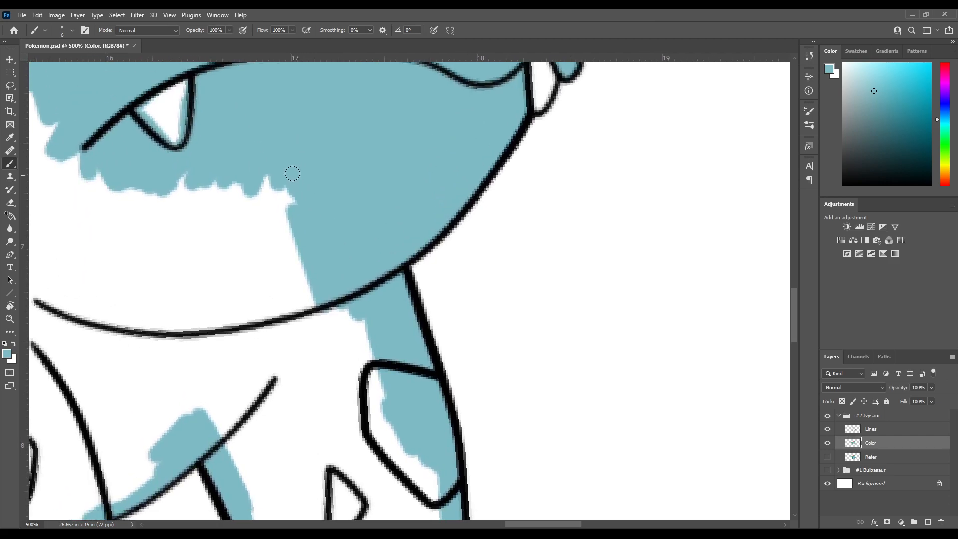
Extend the light blue fill across the lower cheek and jaw, from the near fang down to the jawline
drag(287, 163, 357, 243)
mouse_move(348, 281)
mouse_down()
mouse_move(338, 300)
mouse_move(309, 270)
mouse_up()
mouse_move(297, 288)
mouse_down()
mouse_move(374, 413)
mouse_move(324, 319)
mouse_move(368, 342)
mouse_move(348, 255)
mouse_move(295, 209)
mouse_move(284, 271)
mouse_move(233, 211)
mouse_move(278, 260)
mouse_up()
mouse_move(209, 218)
mouse_down()
mouse_move(244, 262)
mouse_move(186, 188)
mouse_move(239, 331)
mouse_move(174, 260)
mouse_move(135, 190)
mouse_move(164, 292)
mouse_move(116, 196)
mouse_move(127, 270)
mouse_move(104, 211)
mouse_move(91, 238)
mouse_move(99, 270)
mouse_move(85, 217)
mouse_move(85, 285)
mouse_move(67, 272)
mouse_move(74, 304)
mouse_up()
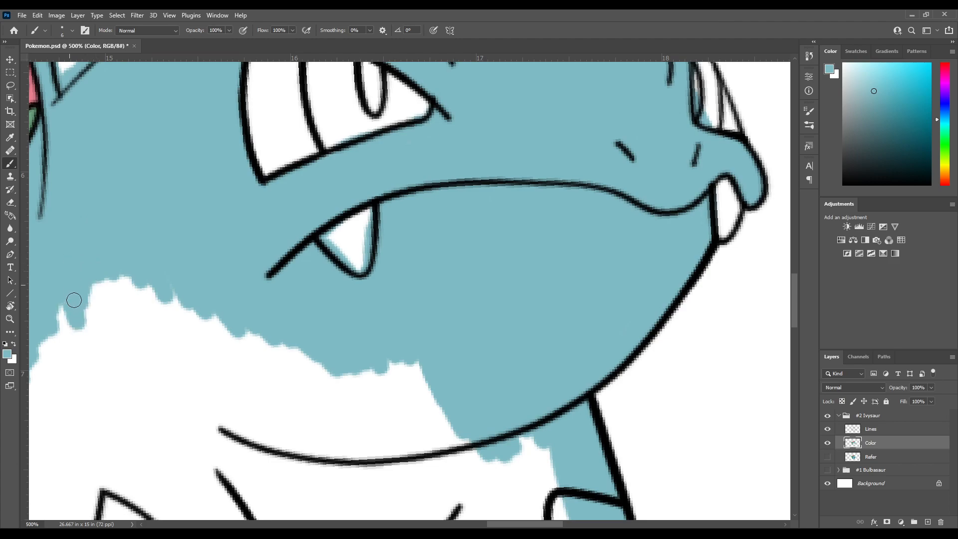
Fill the far front leg with light blue from the jawline down to the claws, painting around its two spots
mouse_move(233, 261)
mouse_down()
mouse_move(265, 231)
mouse_move(268, 202)
mouse_move(223, 199)
mouse_move(222, 221)
mouse_move(251, 251)
mouse_move(289, 246)
mouse_move(261, 259)
mouse_move(278, 218)
mouse_move(273, 229)
mouse_move(306, 258)
mouse_move(346, 245)
mouse_move(318, 225)
mouse_move(327, 253)
mouse_move(386, 316)
mouse_move(399, 305)
mouse_move(420, 328)
mouse_move(463, 263)
mouse_up()
drag(408, 229, 320, 110)
mouse_move(353, 179)
mouse_down()
mouse_move(419, 284)
mouse_move(374, 182)
mouse_move(376, 134)
mouse_move(474, 284)
mouse_move(424, 171)
mouse_move(429, 143)
mouse_move(504, 269)
mouse_up()
drag(474, 209, 302, 158)
mouse_move(335, 242)
mouse_down()
mouse_move(340, 278)
mouse_move(348, 275)
mouse_move(356, 295)
mouse_move(386, 213)
mouse_move(418, 208)
mouse_move(350, 168)
mouse_up()
mouse_move(314, 220)
mouse_down()
mouse_move(327, 278)
mouse_move(375, 330)
mouse_move(398, 336)
mouse_move(407, 409)
mouse_move(385, 402)
mouse_move(362, 414)
mouse_move(384, 393)
mouse_move(348, 432)
mouse_move(327, 427)
mouse_move(312, 405)
mouse_move(323, 421)
mouse_move(302, 445)
mouse_move(313, 424)
mouse_move(264, 390)
mouse_move(237, 387)
mouse_move(249, 376)
mouse_move(234, 331)
mouse_move(200, 309)
mouse_move(216, 314)
mouse_move(188, 279)
mouse_move(215, 317)
mouse_move(229, 237)
mouse_move(253, 201)
mouse_move(290, 319)
mouse_up()
mouse_move(210, 262)
mouse_down()
mouse_move(235, 250)
mouse_move(283, 195)
mouse_move(253, 294)
mouse_move(266, 347)
mouse_move(278, 317)
mouse_move(268, 300)
mouse_up()
mouse_move(324, 279)
mouse_down()
mouse_move(305, 270)
mouse_move(323, 306)
mouse_move(285, 282)
mouse_up()
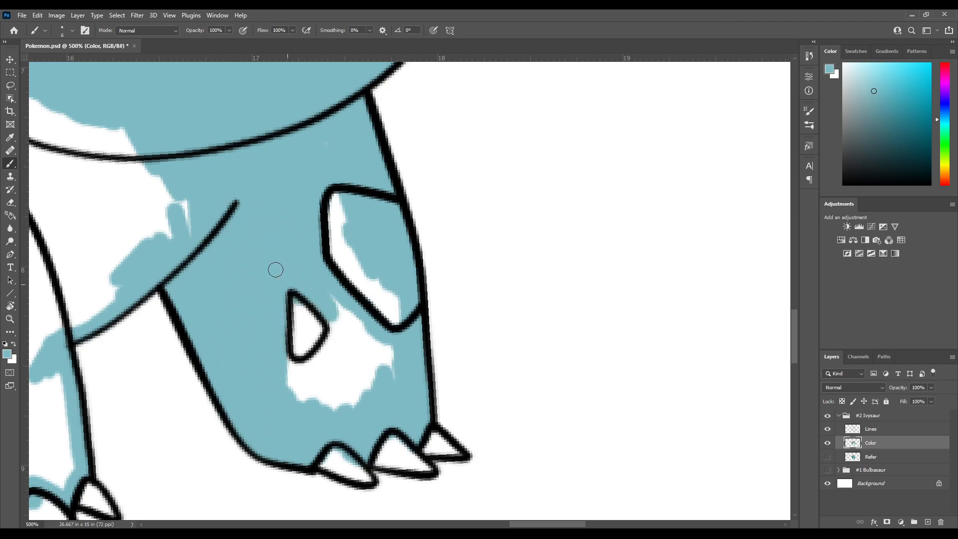
mouse_move(378, 304)
mouse_down()
mouse_move(334, 307)
mouse_move(334, 290)
mouse_move(334, 318)
mouse_move(302, 375)
mouse_move(281, 352)
mouse_up()
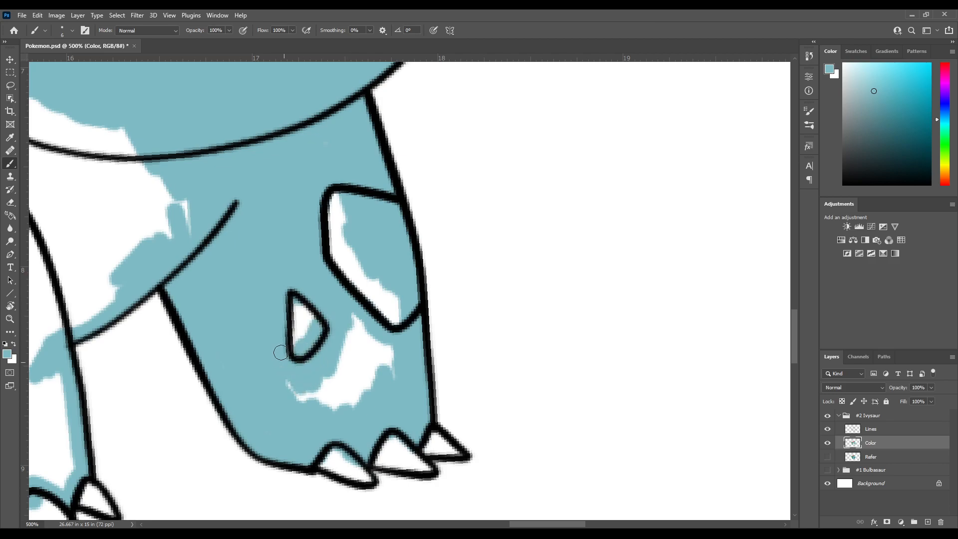
mouse_move(306, 414)
mouse_down()
mouse_move(327, 361)
mouse_move(361, 414)
mouse_move(362, 334)
mouse_move(378, 333)
mouse_move(394, 365)
mouse_move(382, 303)
mouse_move(353, 277)
mouse_move(351, 304)
mouse_move(317, 207)
mouse_up()
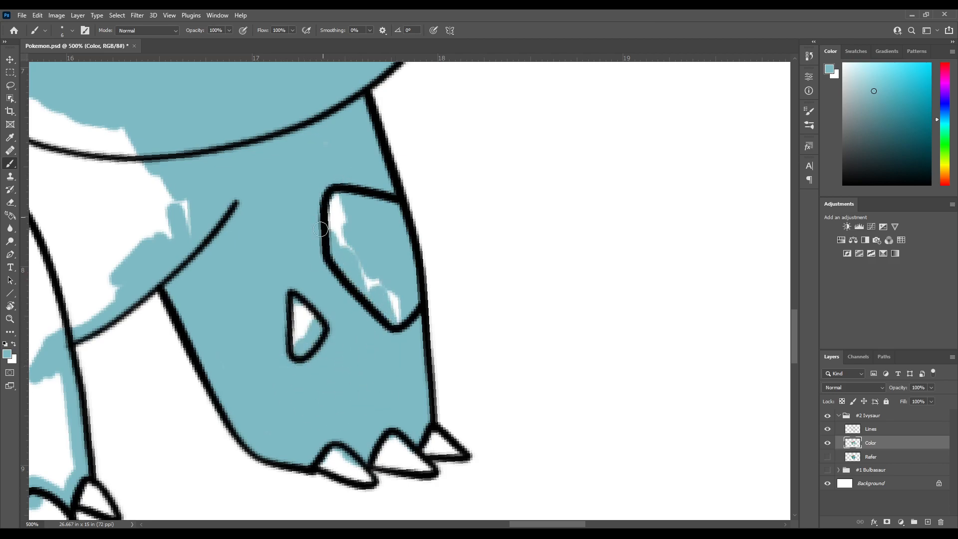
Fill the chest between the jawline and the near front leg with light blue
mouse_move(171, 229)
mouse_down()
mouse_move(274, 301)
mouse_move(357, 338)
mouse_up()
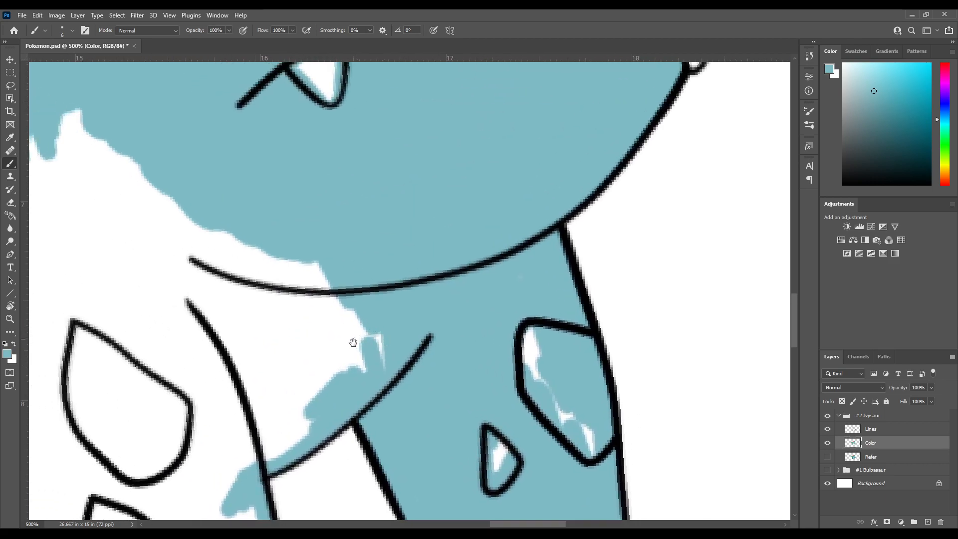
drag(295, 341, 363, 303)
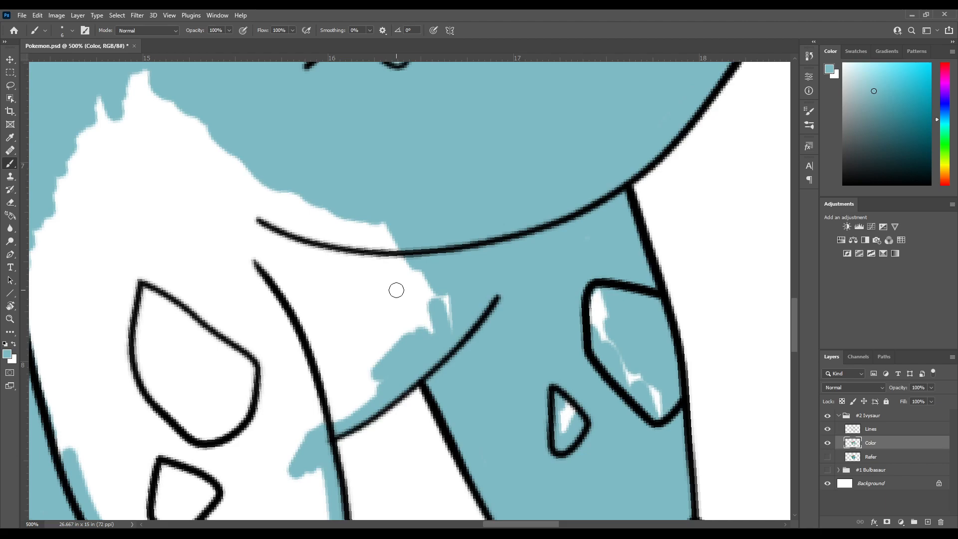
mouse_move(430, 302)
mouse_down()
mouse_move(438, 243)
mouse_move(466, 248)
mouse_move(460, 222)
mouse_move(445, 231)
mouse_move(419, 286)
mouse_move(387, 322)
mouse_move(367, 324)
mouse_move(377, 260)
mouse_move(443, 149)
mouse_move(351, 199)
mouse_move(358, 162)
mouse_up()
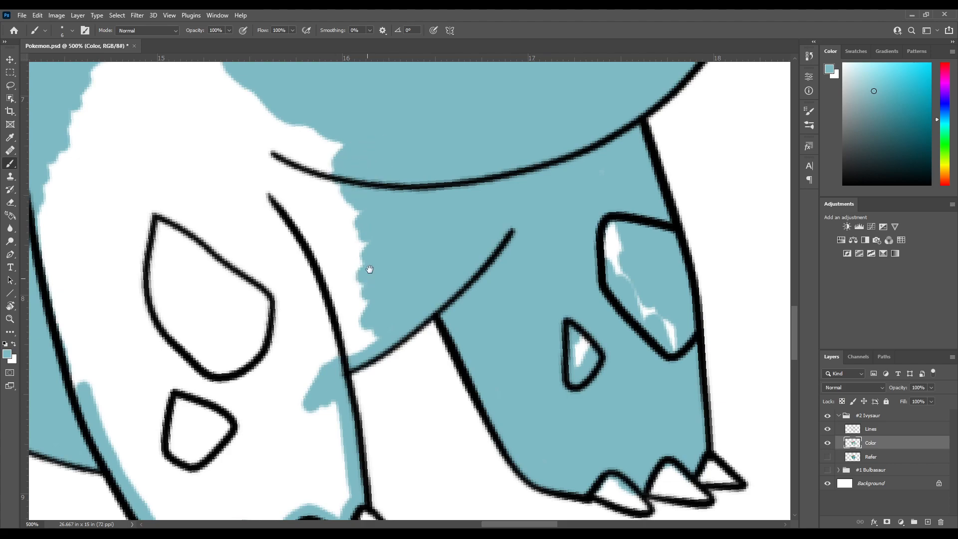
Fill the lower half of the near front leg with light blue along both edges down to the claws
drag(366, 279, 392, 155)
mouse_move(399, 215)
mouse_down()
mouse_move(362, 242)
mouse_move(410, 153)
mouse_move(372, 200)
mouse_up()
mouse_move(342, 284)
mouse_down()
mouse_move(351, 226)
mouse_move(360, 344)
mouse_move(350, 321)
mouse_move(331, 334)
mouse_move(308, 305)
mouse_move(289, 362)
mouse_move(280, 332)
mouse_move(319, 365)
mouse_up()
mouse_move(305, 334)
mouse_down()
mouse_move(304, 357)
mouse_move(279, 317)
mouse_move(267, 369)
mouse_move(254, 325)
mouse_move(248, 360)
mouse_move(233, 371)
mouse_move(233, 339)
mouse_move(218, 346)
mouse_move(259, 396)
mouse_move(248, 434)
mouse_move(231, 387)
mouse_move(208, 374)
mouse_move(248, 416)
mouse_move(247, 458)
mouse_up()
drag(208, 387, 184, 337)
mouse_move(172, 310)
mouse_down()
mouse_move(216, 400)
mouse_move(210, 387)
mouse_up()
mouse_move(207, 403)
mouse_down()
mouse_move(205, 397)
mouse_move(188, 336)
mouse_up()
drag(175, 259, 182, 200)
mouse_move(235, 316)
mouse_down()
mouse_move(166, 236)
mouse_move(187, 323)
mouse_move(185, 248)
mouse_move(194, 238)
mouse_move(255, 409)
mouse_move(256, 394)
mouse_move(271, 424)
mouse_move(276, 406)
mouse_move(301, 417)
mouse_move(292, 432)
mouse_move(277, 431)
mouse_move(297, 399)
mouse_move(294, 425)
mouse_move(301, 418)
mouse_move(326, 379)
mouse_move(319, 414)
mouse_move(357, 387)
mouse_move(368, 409)
mouse_move(397, 375)
mouse_move(409, 420)
mouse_up()
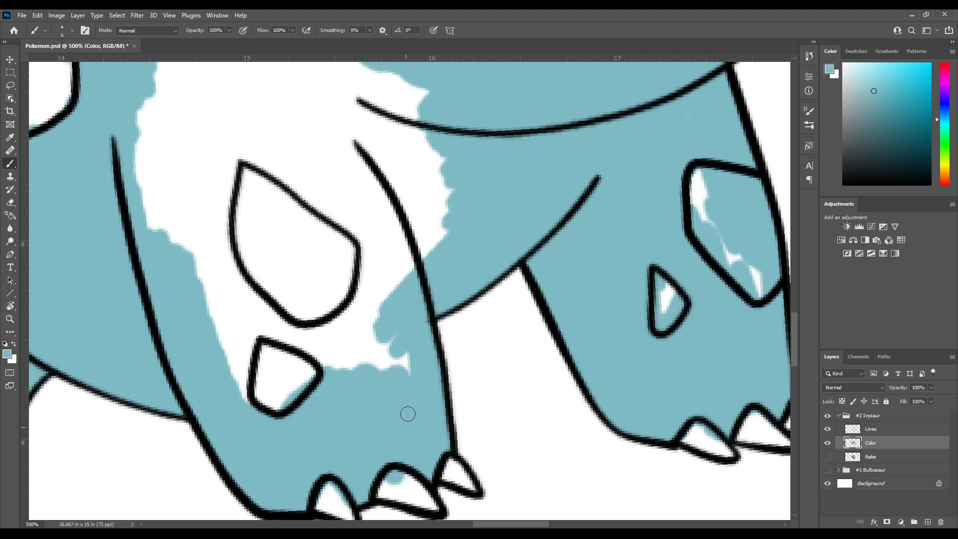
Fill the area between and beside the two spots on the near front leg with light blue
mouse_move(395, 329)
mouse_down()
mouse_move(379, 314)
mouse_move(363, 361)
mouse_move(349, 369)
mouse_move(334, 327)
mouse_move(319, 370)
mouse_move(312, 334)
mouse_move(301, 328)
mouse_move(289, 339)
mouse_move(285, 319)
mouse_move(253, 342)
mouse_move(260, 311)
mouse_move(239, 394)
mouse_move(247, 432)
mouse_up()
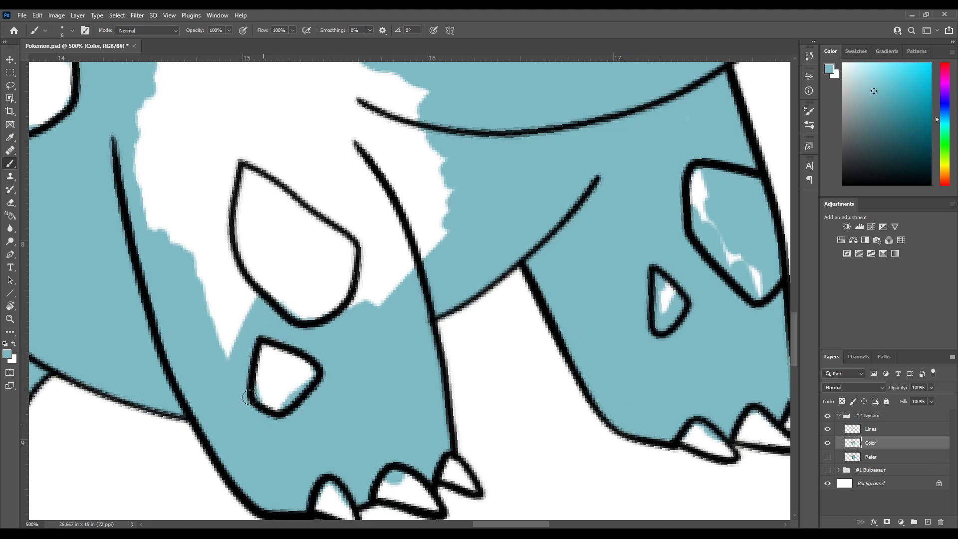
drag(208, 305, 231, 386)
mouse_move(229, 387)
mouse_down()
mouse_move(209, 379)
mouse_move(206, 328)
mouse_move(257, 368)
mouse_up()
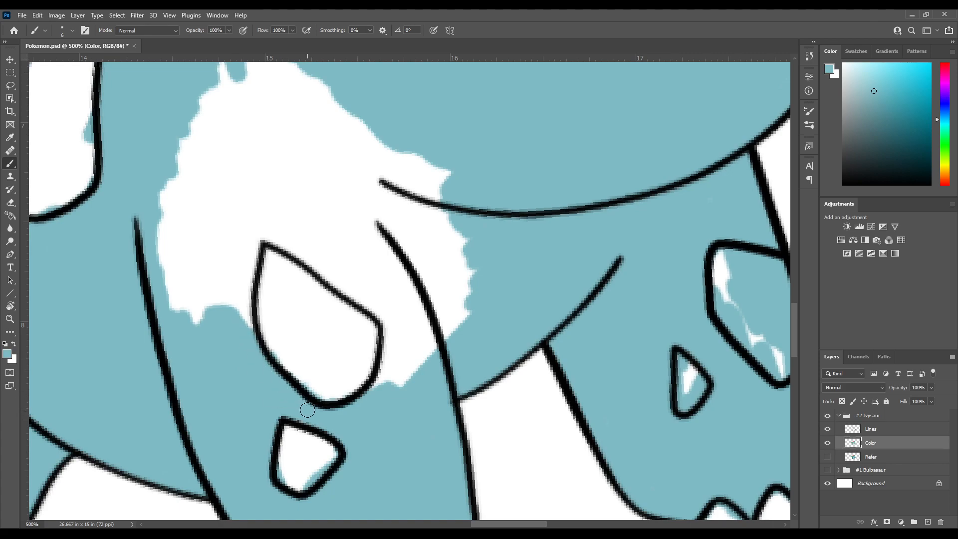
Fill the upper near front leg and shoulder with light blue around the large leg spot
drag(242, 288, 247, 328)
mouse_move(252, 367)
mouse_down()
mouse_move(252, 300)
mouse_move(267, 272)
mouse_move(200, 357)
mouse_move(179, 329)
mouse_move(158, 258)
mouse_move(192, 179)
mouse_move(219, 271)
mouse_move(237, 185)
mouse_move(264, 198)
mouse_move(257, 266)
mouse_move(279, 253)
mouse_move(263, 227)
mouse_up()
mouse_move(218, 248)
mouse_down()
mouse_move(346, 339)
mouse_move(342, 401)
mouse_move(369, 381)
mouse_move(380, 342)
mouse_move(401, 329)
mouse_move(425, 335)
mouse_move(416, 297)
mouse_move(379, 324)
mouse_move(362, 320)
mouse_move(356, 270)
mouse_move(344, 301)
mouse_move(326, 262)
mouse_move(301, 274)
mouse_move(265, 216)
mouse_move(283, 237)
mouse_move(243, 242)
mouse_up()
mouse_move(295, 262)
mouse_down()
mouse_move(259, 253)
mouse_move(250, 299)
mouse_up()
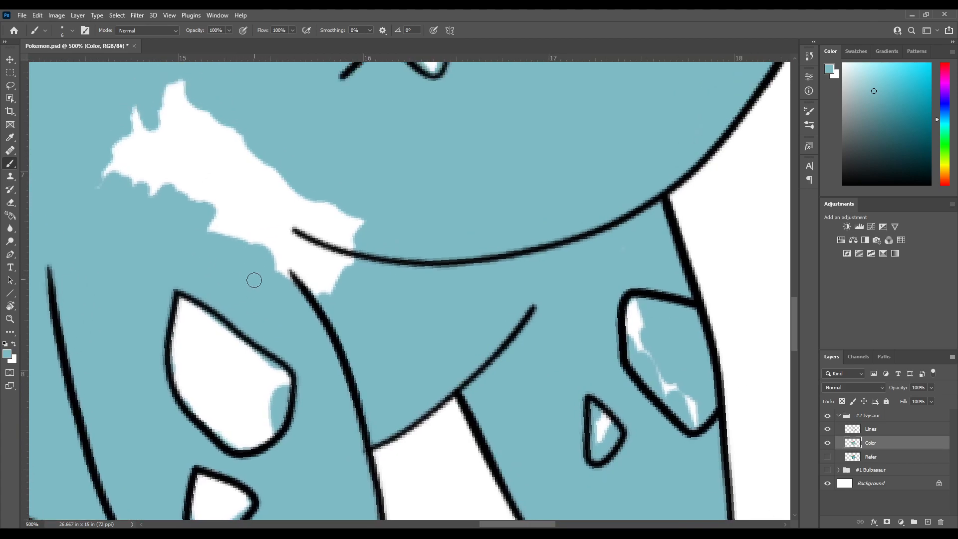
Close the remaining unpainted gap on the neck behind the jawline with light blue
mouse_move(198, 213)
mouse_down()
mouse_move(227, 227)
mouse_move(249, 209)
mouse_move(327, 308)
mouse_move(279, 156)
mouse_move(316, 203)
mouse_move(337, 194)
mouse_up()
drag(207, 184, 314, 307)
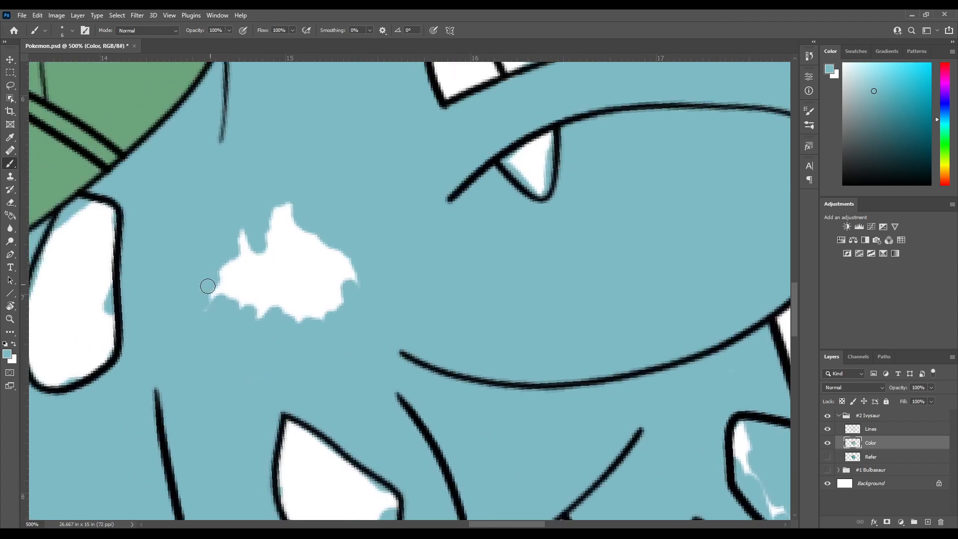
mouse_move(185, 281)
mouse_down()
mouse_move(256, 357)
mouse_move(248, 261)
mouse_move(269, 250)
mouse_move(348, 324)
mouse_move(331, 237)
mouse_up()
Inspect the head, body and legs for unpainted gaps in the light blue fill
drag(371, 134, 252, 398)
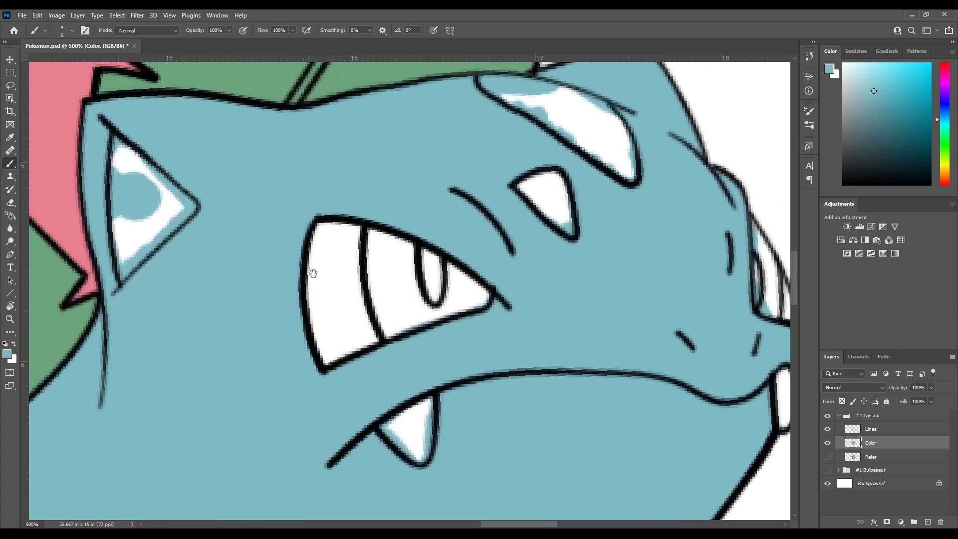
drag(532, 87, 384, 294)
drag(427, 396, 419, 147)
drag(461, 333, 270, 274)
drag(298, 368, 435, 102)
drag(130, 471, 420, 76)
drag(420, 180, 336, 389)
drag(128, 315, 281, 255)
drag(128, 158, 468, 391)
drag(731, 396, 759, 417)
drag(581, 358, 399, 352)
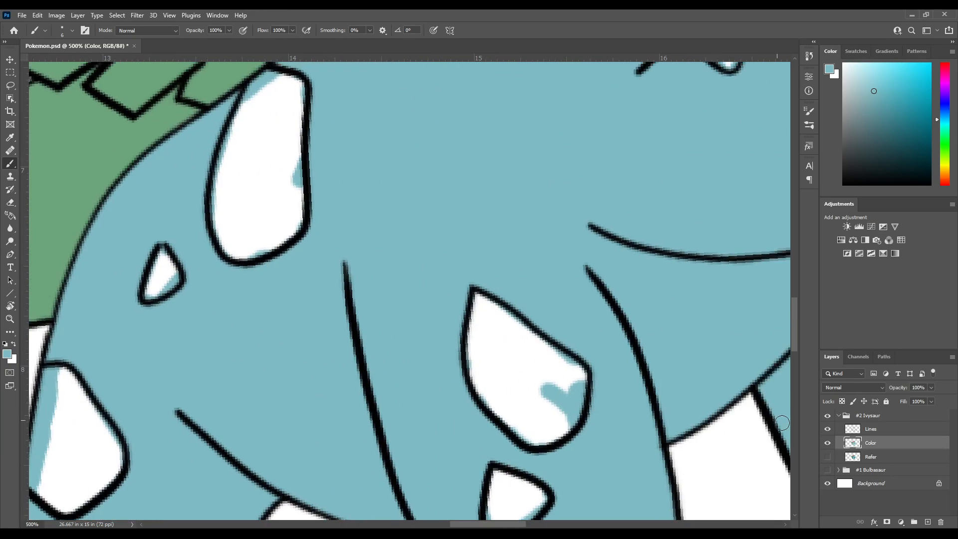
Sample the dark blue of the large forehead spot from the Refer layer, and return the view to the Color layer
click(827, 442)
click(827, 443)
click(827, 456)
drag(557, 336, 411, 236)
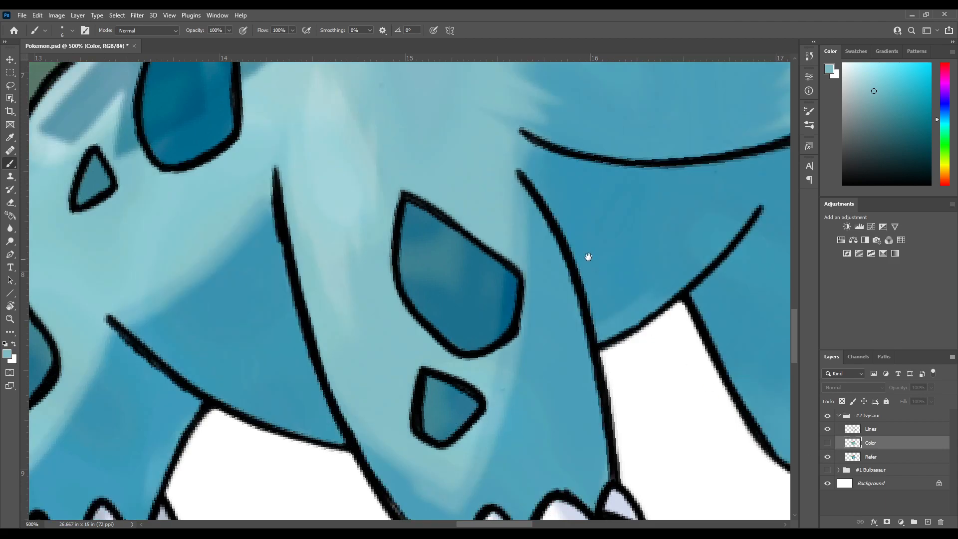
drag(620, 133, 438, 327)
drag(543, 110, 372, 447)
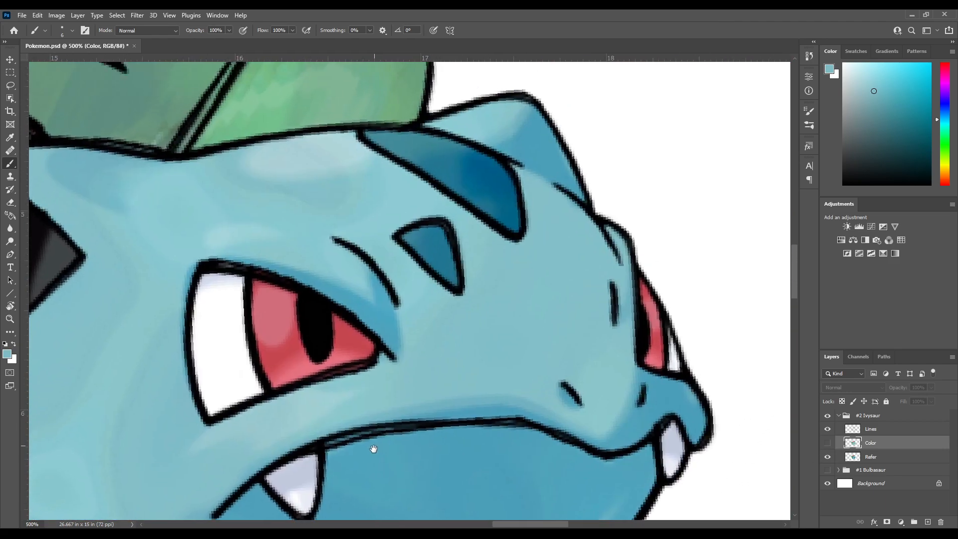
drag(435, 320, 378, 405)
mouse_move(406, 241)
mouse_down()
mouse_move(384, 239)
mouse_move(398, 233)
mouse_up()
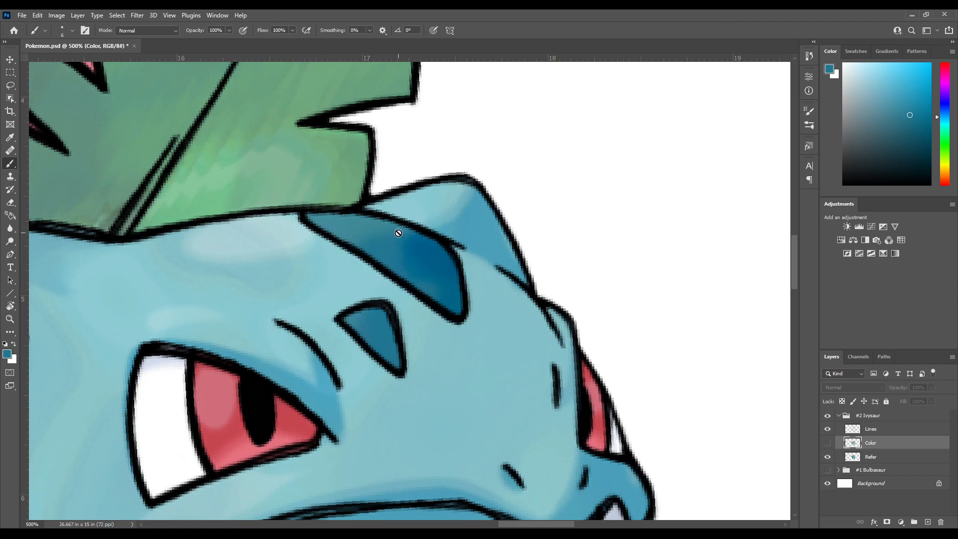
click(827, 442)
click(828, 456)
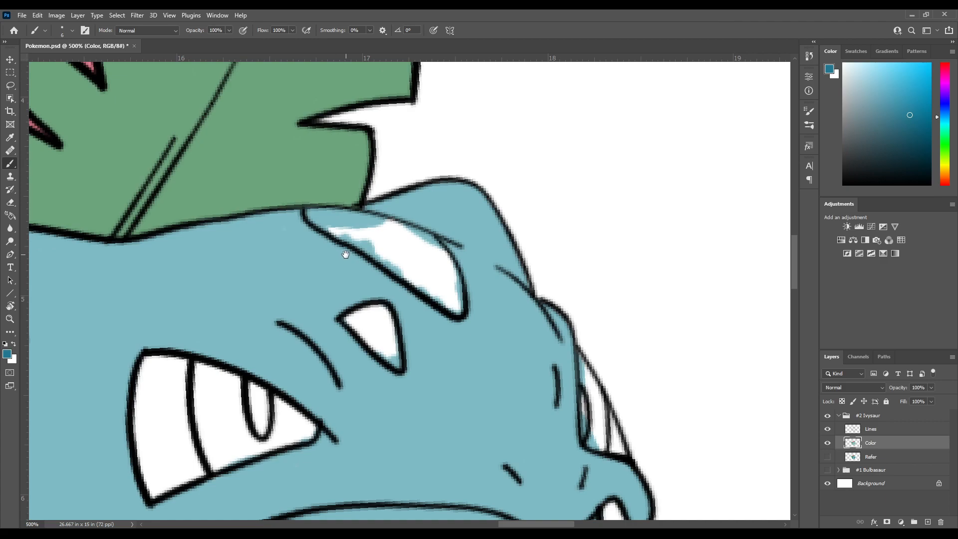
Fill the large forehead spot with the sampled dark blue
drag(345, 255, 297, 294)
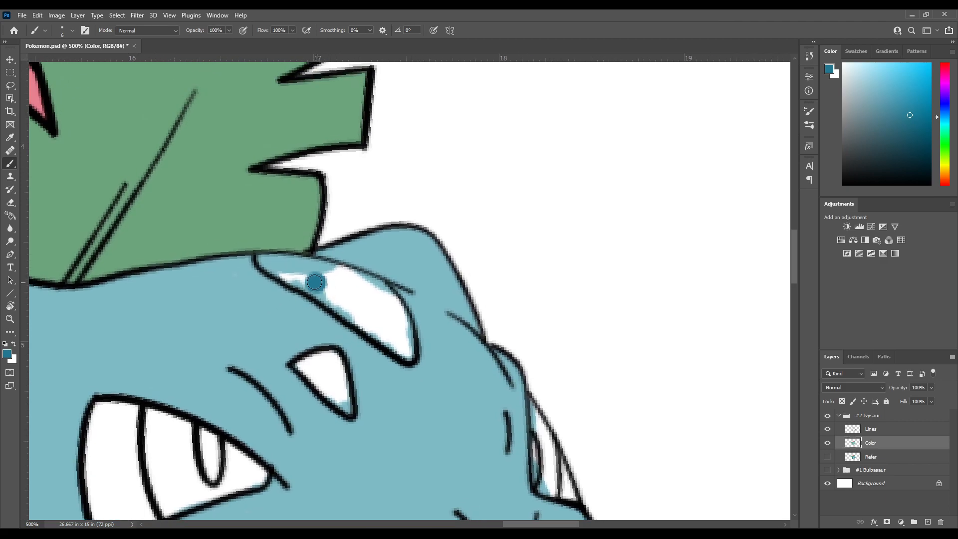
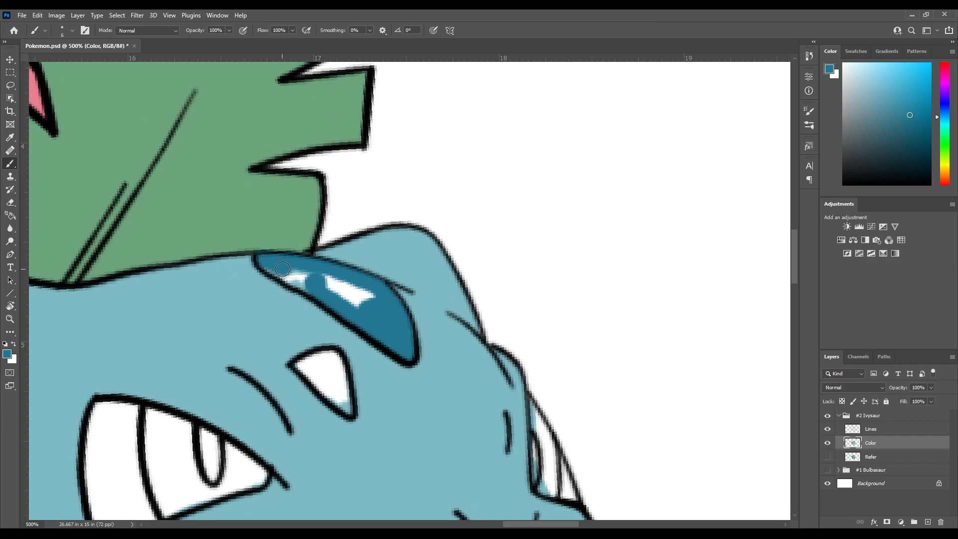
Resample the dark blue and fill the remaining white gaps in the large forehead spot
alt+click(261, 222)
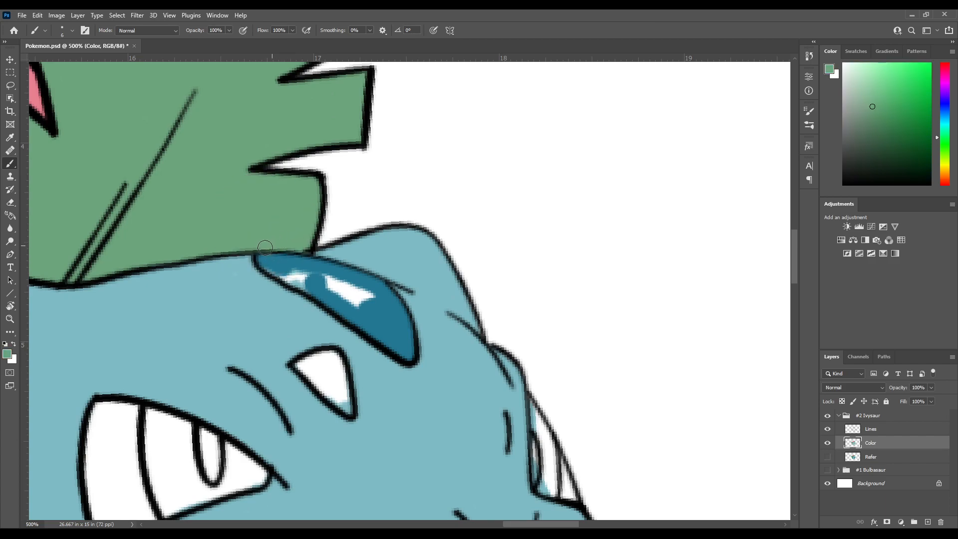
key(e)
key(b)
alt+click(287, 268)
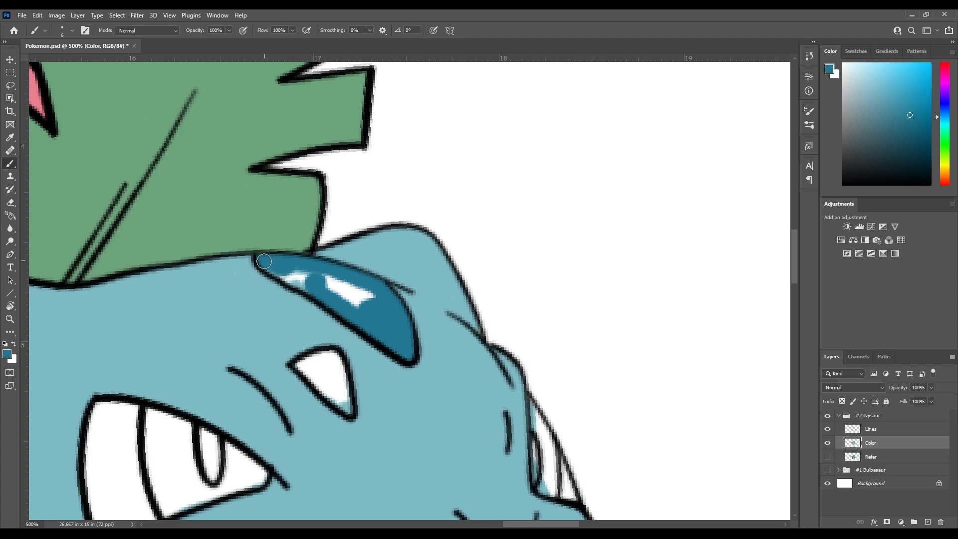
mouse_move(278, 269)
mouse_down()
mouse_move(323, 296)
mouse_move(297, 273)
mouse_move(338, 283)
mouse_move(354, 310)
mouse_move(371, 292)
mouse_move(305, 225)
mouse_up()
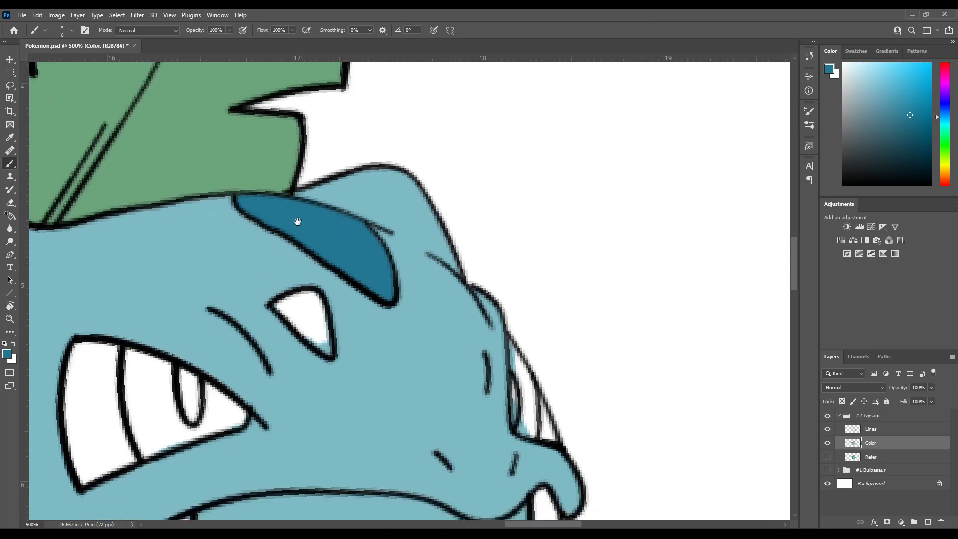
Fill the small triangular forehead spot and the small spot on the far front leg with dark blue
mouse_move(307, 316)
mouse_down()
mouse_move(266, 255)
mouse_move(329, 316)
mouse_move(314, 264)
mouse_move(299, 267)
mouse_move(305, 276)
mouse_move(231, 399)
mouse_move(257, 331)
mouse_move(241, 312)
mouse_move(299, 269)
mouse_move(382, 66)
mouse_up()
drag(286, 347, 195, 294)
drag(344, 255, 224, 315)
mouse_move(280, 375)
mouse_down()
mouse_move(277, 334)
mouse_move(269, 330)
mouse_move(283, 347)
mouse_move(269, 367)
mouse_move(260, 337)
mouse_move(273, 343)
mouse_up()
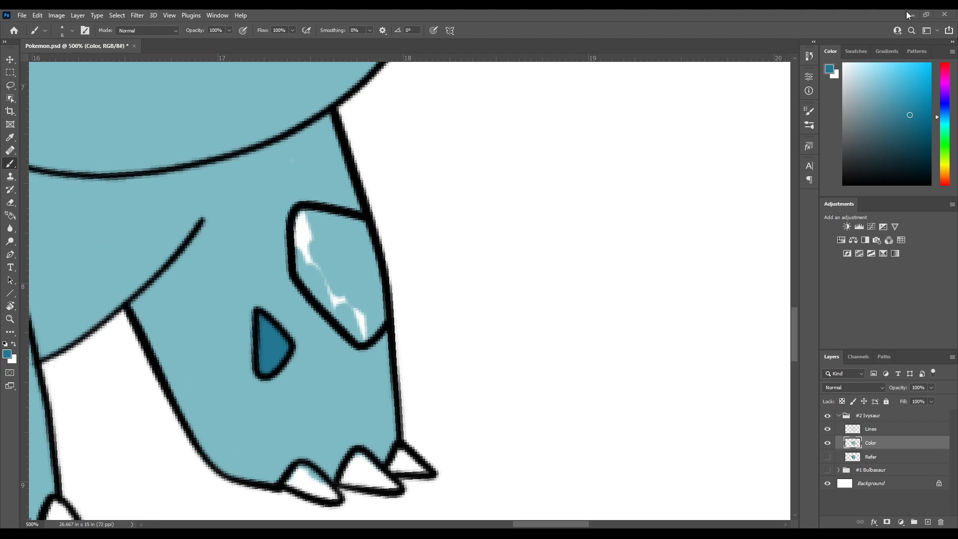
Fill the large spot on the outer edge of the far front leg with dark blue
drag(300, 305, 314, 247)
drag(259, 302, 278, 270)
alt+click(282, 298)
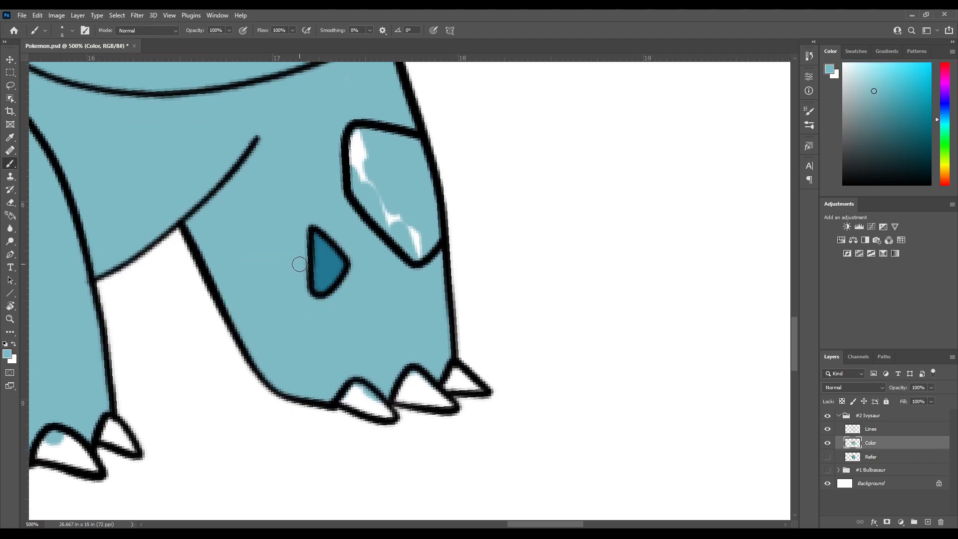
alt+click(325, 262)
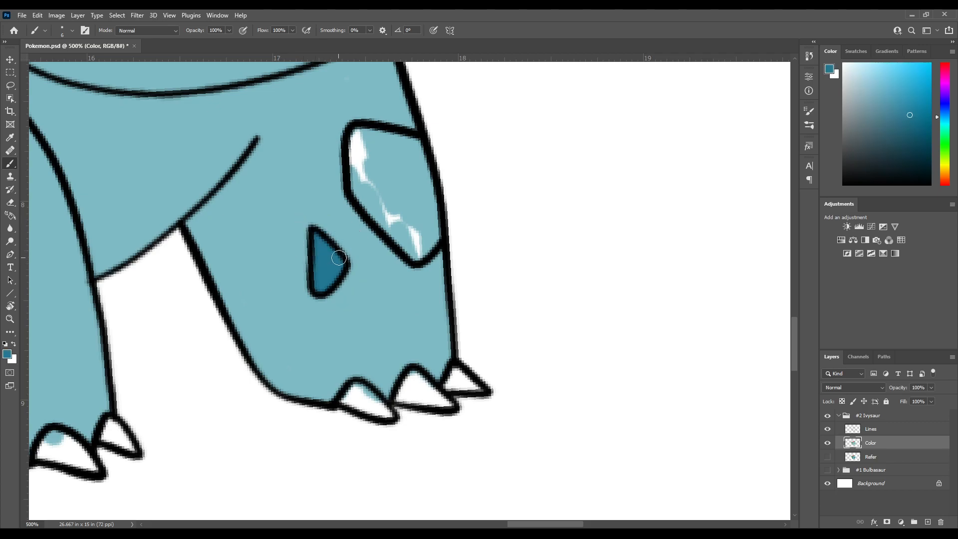
drag(346, 225, 267, 327)
mouse_move(315, 256)
mouse_down()
mouse_move(306, 258)
mouse_move(307, 348)
mouse_move(317, 286)
mouse_up()
mouse_move(327, 282)
mouse_down()
mouse_move(316, 303)
mouse_move(324, 290)
mouse_move(295, 291)
mouse_move(291, 300)
mouse_move(327, 345)
mouse_move(295, 306)
mouse_move(283, 307)
mouse_move(320, 343)
mouse_move(338, 325)
mouse_move(323, 237)
mouse_move(263, 219)
mouse_move(258, 265)
mouse_move(278, 229)
mouse_move(274, 240)
mouse_move(325, 256)
mouse_move(325, 318)
mouse_move(336, 303)
mouse_move(319, 321)
mouse_move(314, 282)
mouse_move(293, 295)
mouse_move(277, 261)
mouse_up()
Fill the small lower spot on the near front leg with dark blue
mouse_move(243, 121)
mouse_down()
mouse_move(272, 246)
mouse_move(362, 268)
mouse_up()
drag(106, 440, 388, 117)
mouse_move(231, 284)
mouse_down()
mouse_move(257, 283)
mouse_move(247, 293)
mouse_move(263, 304)
mouse_move(295, 275)
mouse_move(249, 248)
mouse_move(246, 282)
mouse_move(253, 263)
mouse_move(279, 271)
mouse_move(260, 298)
mouse_move(264, 279)
mouse_up()
key(space)
drag(266, 244, 262, 301)
Outline and fill the large upper spot on the near front leg with dark blue, resampling the colour from the spot
drag(240, 190, 244, 270)
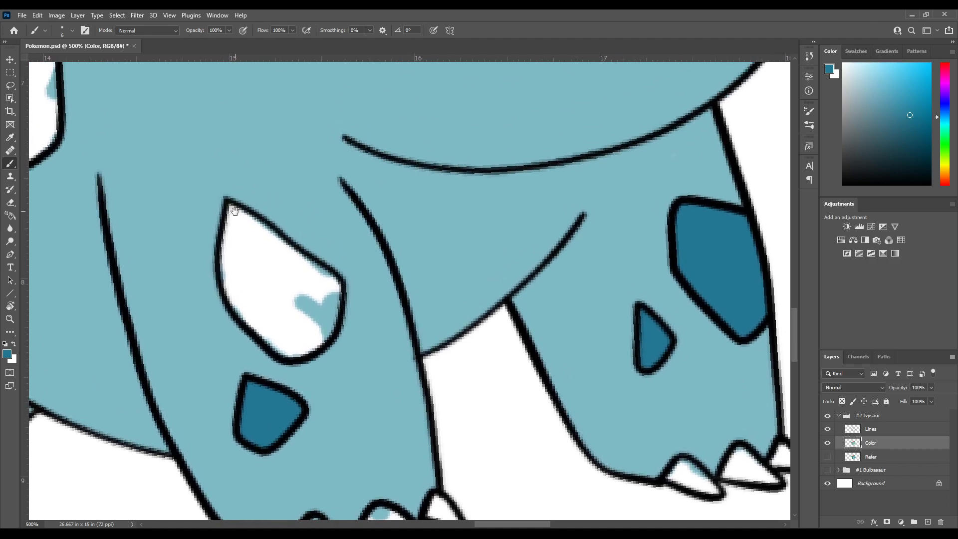
mouse_move(235, 223)
mouse_down()
mouse_move(230, 283)
mouse_move(242, 324)
mouse_move(287, 369)
mouse_move(307, 370)
mouse_move(332, 350)
mouse_move(338, 306)
mouse_move(245, 239)
mouse_up()
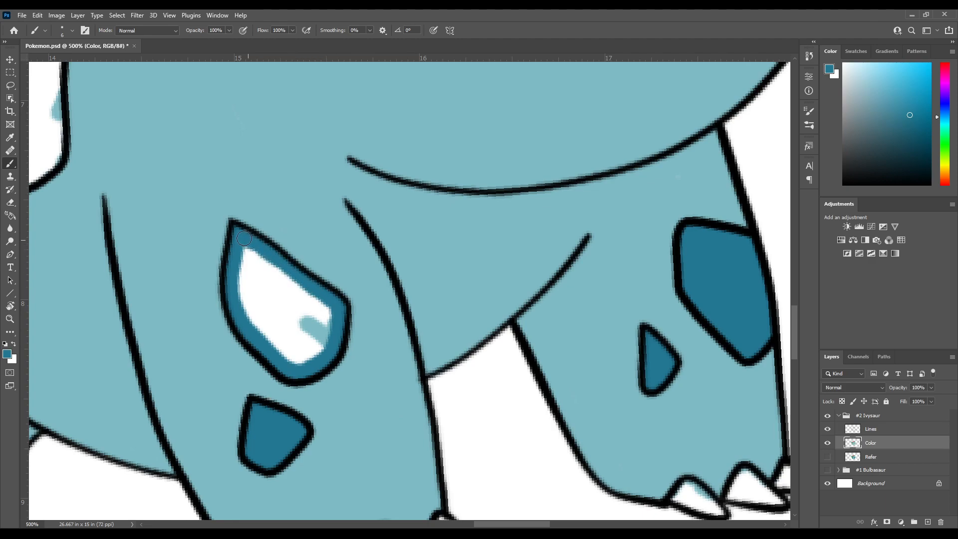
alt+click(307, 245)
key(e)
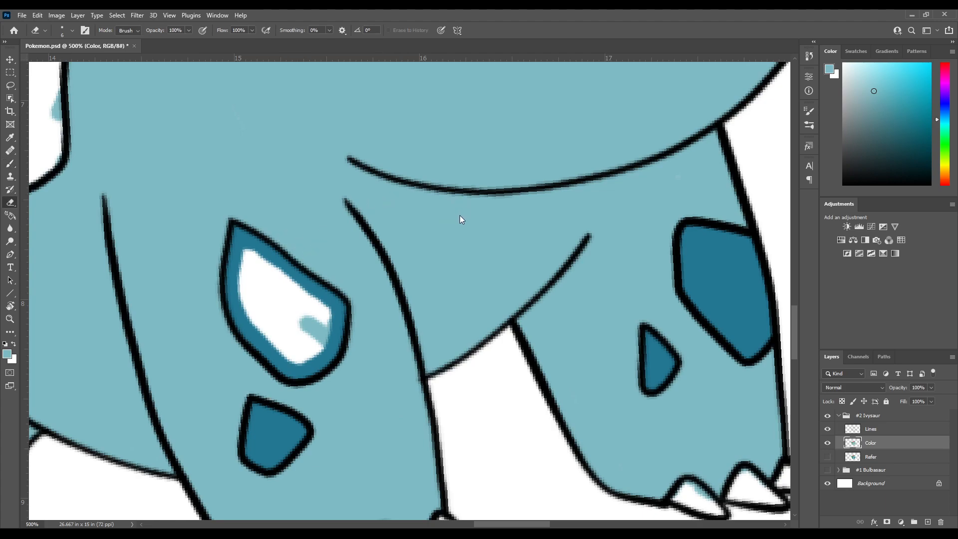
key(b)
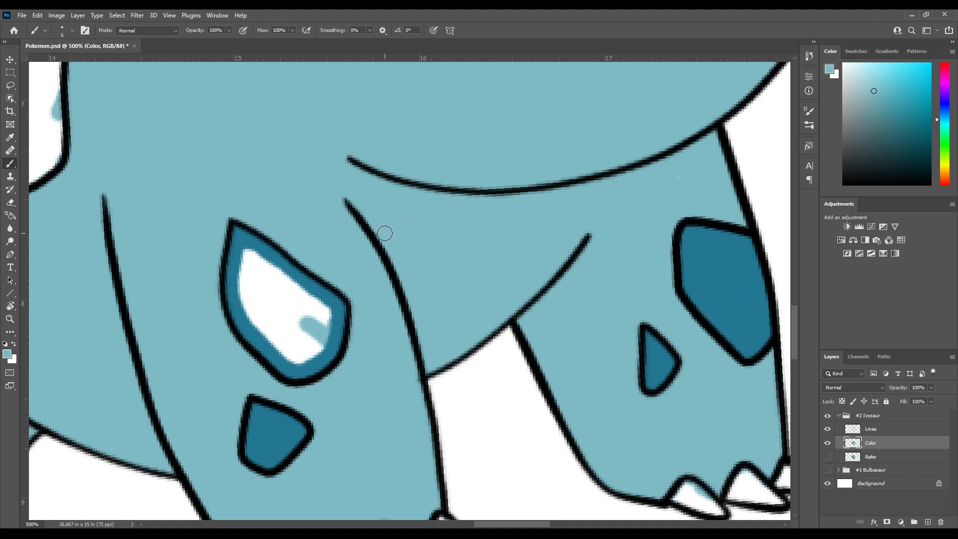
alt+click(316, 250)
alt+click(248, 241)
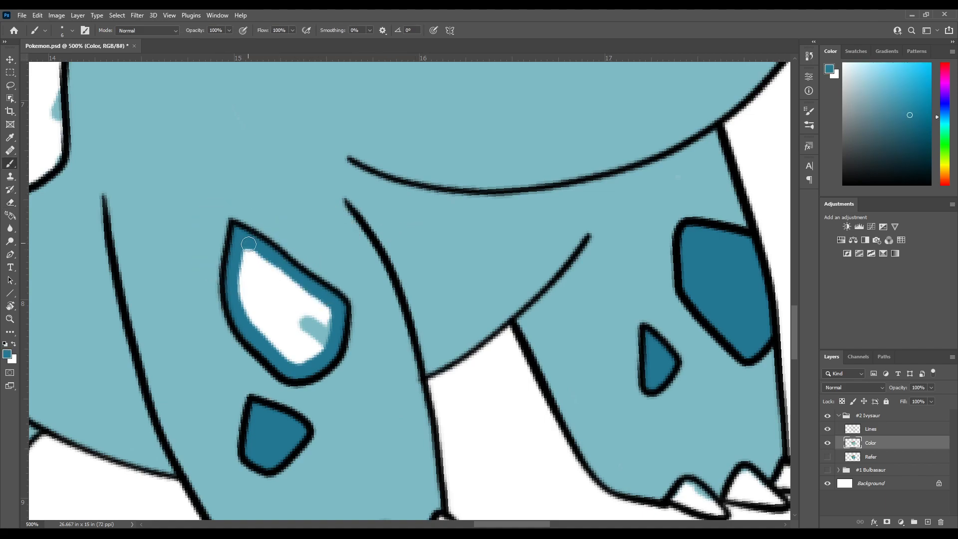
mouse_move(242, 247)
mouse_down()
mouse_move(326, 310)
mouse_move(330, 325)
mouse_move(298, 361)
mouse_move(268, 341)
mouse_move(242, 296)
mouse_move(249, 269)
mouse_move(269, 324)
mouse_move(287, 346)
mouse_move(306, 344)
mouse_move(316, 323)
mouse_move(264, 272)
mouse_move(274, 299)
mouse_move(358, 384)
mouse_up()
drag(249, 280, 309, 301)
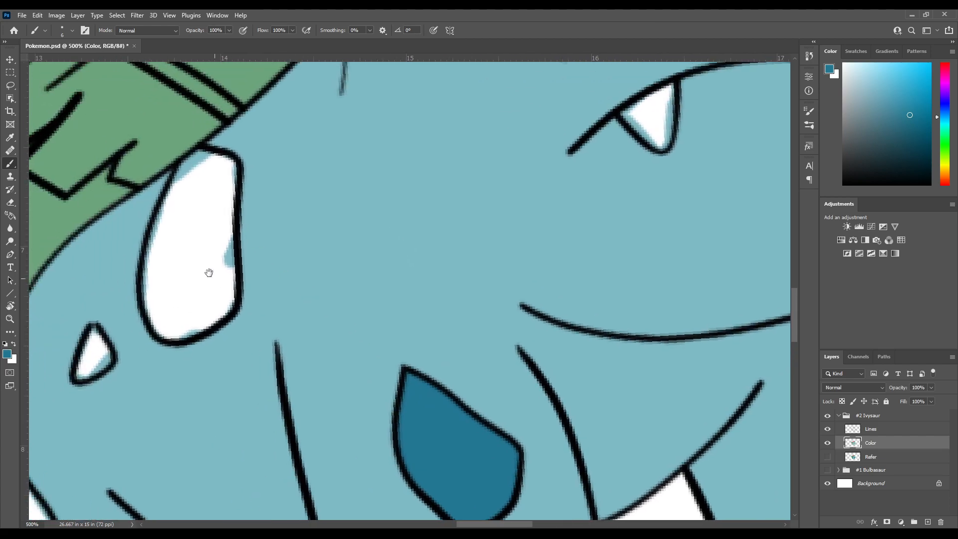
Fill the small flank spot and the large spot on the outer edge of the hind leg with dark blue
drag(162, 286, 209, 302)
mouse_move(133, 362)
mouse_down()
mouse_move(198, 308)
mouse_move(197, 295)
mouse_move(207, 314)
mouse_move(187, 333)
mouse_move(187, 306)
mouse_move(195, 312)
mouse_up()
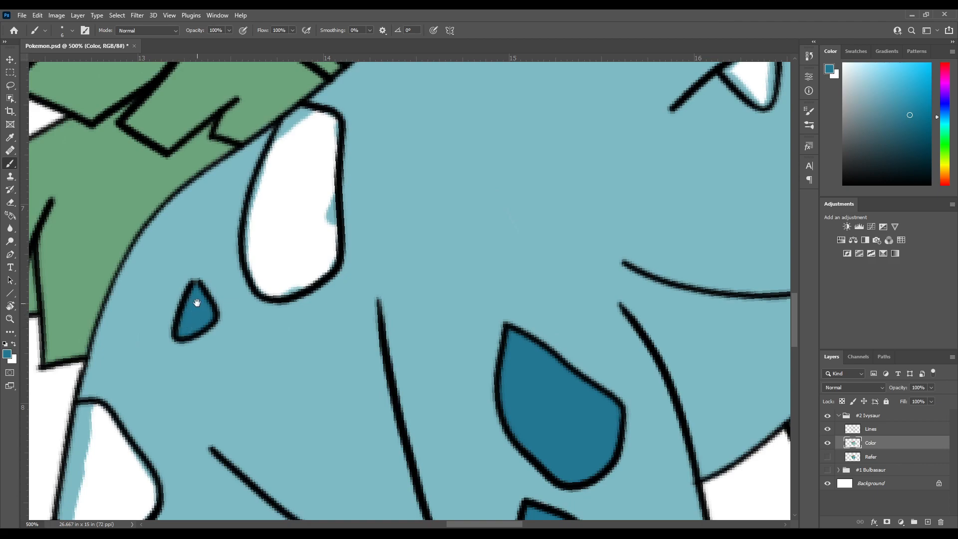
scroll(196, 305, down, 5)
scroll(196, 305, left, 3)
mouse_move(186, 313)
mouse_down()
mouse_move(185, 347)
mouse_move(196, 281)
mouse_move(199, 288)
mouse_move(183, 322)
mouse_move(192, 277)
mouse_move(207, 276)
mouse_move(260, 346)
mouse_move(249, 386)
mouse_move(208, 412)
mouse_move(180, 386)
mouse_move(184, 370)
mouse_move(204, 394)
mouse_move(211, 387)
mouse_move(210, 401)
mouse_move(239, 370)
mouse_move(232, 340)
mouse_move(200, 323)
mouse_move(209, 318)
mouse_move(204, 292)
mouse_move(190, 357)
mouse_move(203, 343)
mouse_move(223, 353)
mouse_up()
drag(234, 263, 210, 313)
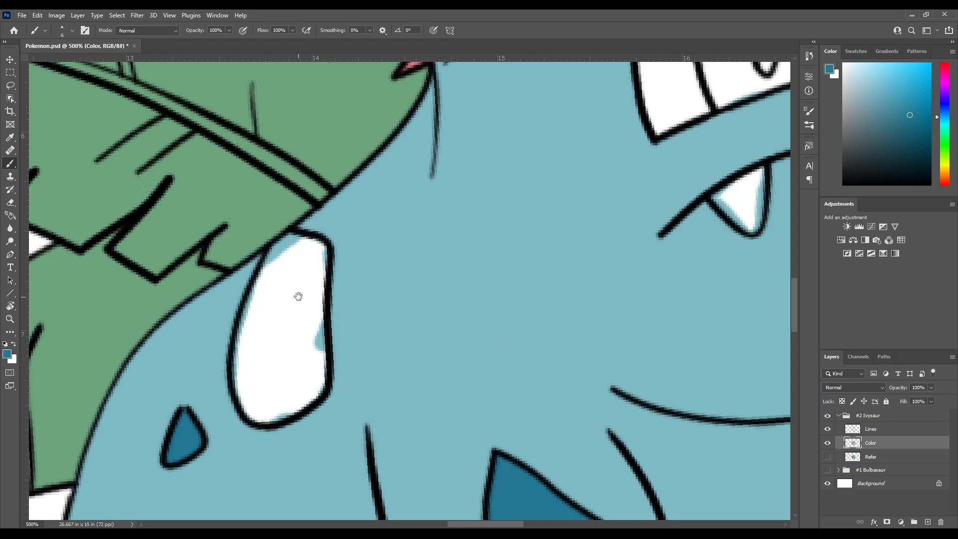
Fill the large elongated flank spot below the leaf with dark blue, covering the stray light blue inside it
drag(297, 298, 272, 330)
mouse_move(269, 275)
mouse_down()
mouse_move(251, 285)
mouse_move(223, 345)
mouse_move(222, 434)
mouse_up()
drag(242, 399, 218, 365)
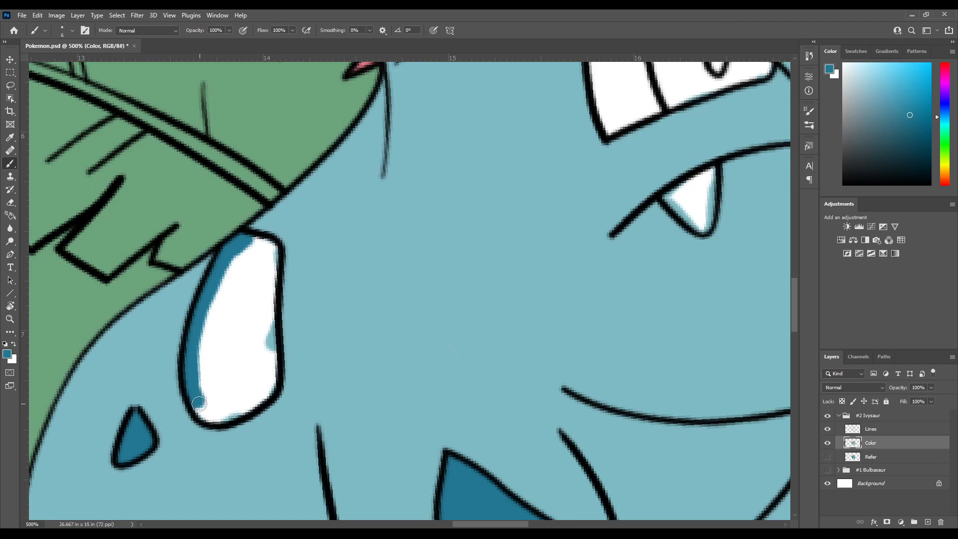
mouse_move(198, 403)
mouse_down()
mouse_move(219, 416)
mouse_move(245, 407)
mouse_up()
mouse_move(255, 400)
mouse_down()
mouse_move(269, 384)
mouse_move(271, 247)
mouse_move(249, 244)
mouse_move(260, 245)
mouse_move(257, 392)
mouse_move(272, 294)
mouse_move(270, 283)
mouse_move(259, 320)
mouse_move(257, 255)
mouse_move(237, 369)
mouse_move(250, 386)
mouse_move(253, 260)
mouse_move(228, 363)
mouse_move(235, 407)
mouse_move(226, 363)
mouse_move(246, 253)
mouse_move(224, 274)
mouse_move(206, 323)
mouse_move(212, 414)
mouse_move(212, 380)
mouse_move(226, 373)
mouse_move(224, 288)
mouse_move(216, 294)
mouse_up()
Inspect the legs, forehead and face for spots or areas that still need colour
scroll(269, 308, down, 10)
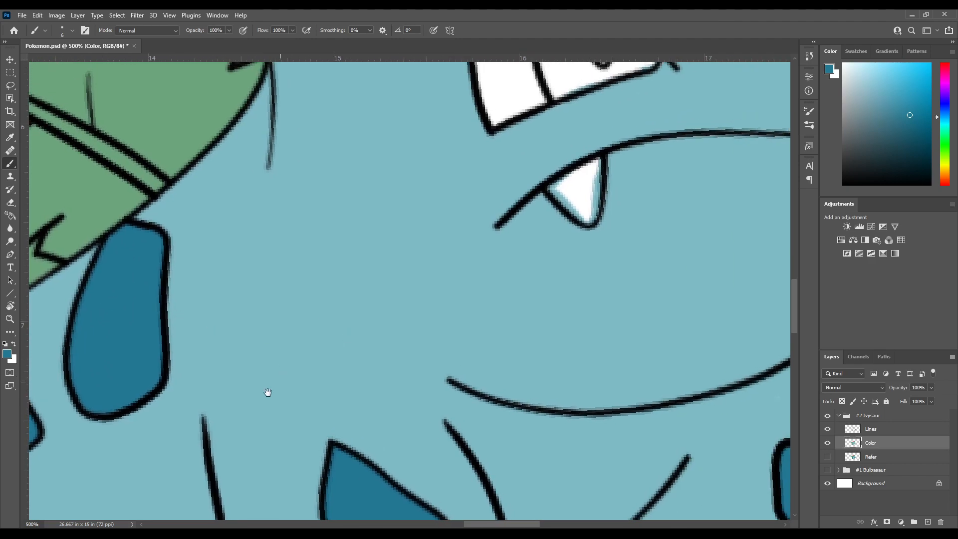
scroll(254, 288, left, 4)
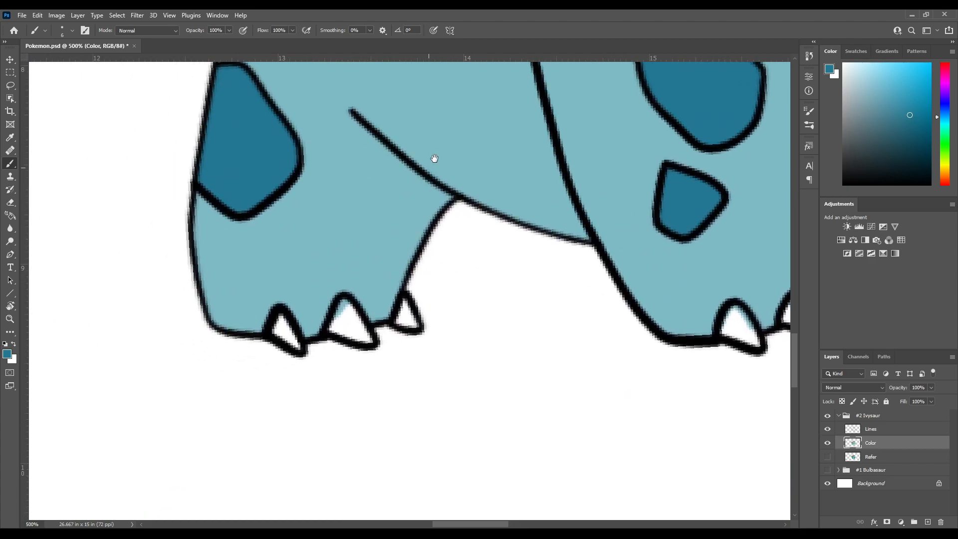
drag(483, 150, 223, 407)
drag(434, 237, 179, 478)
drag(368, 229, 163, 506)
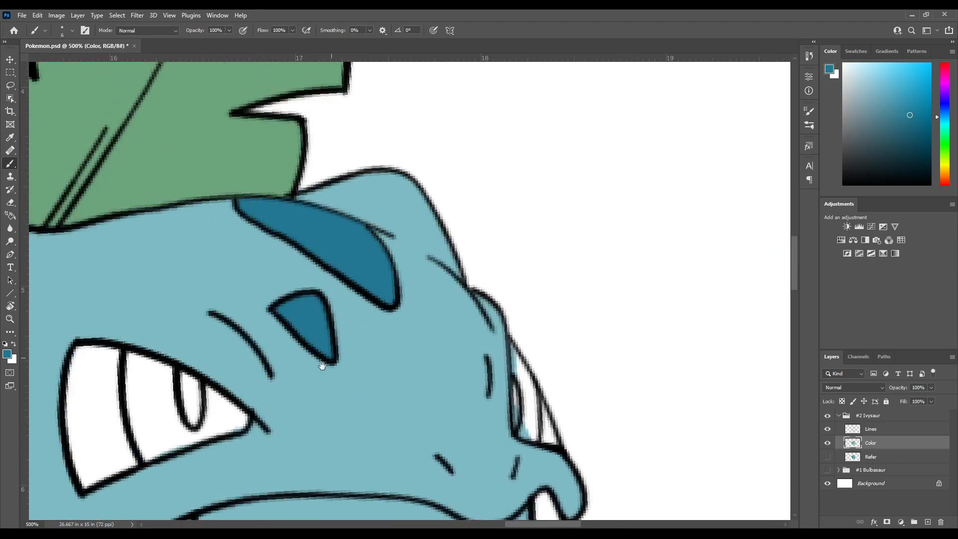
drag(275, 418, 345, 312)
drag(290, 397, 430, 226)
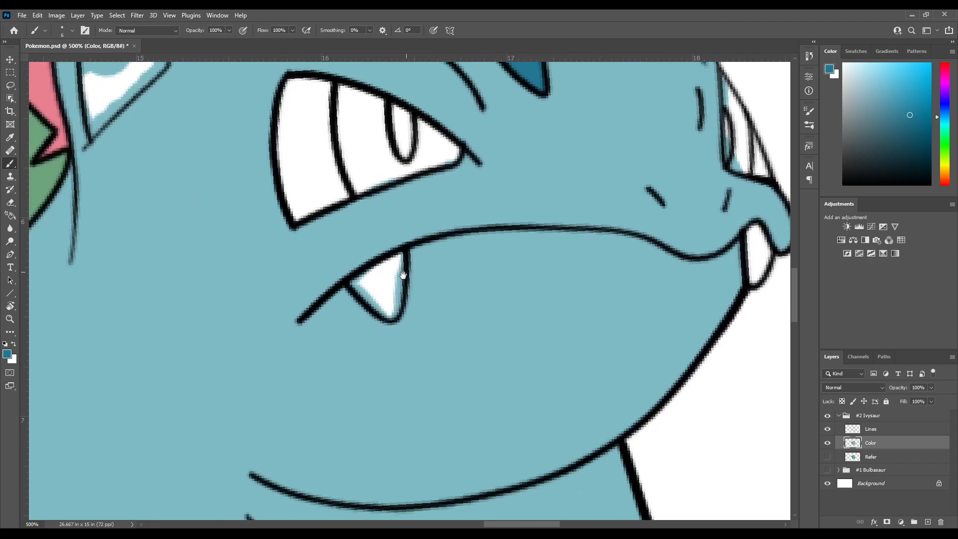
drag(297, 305, 352, 385)
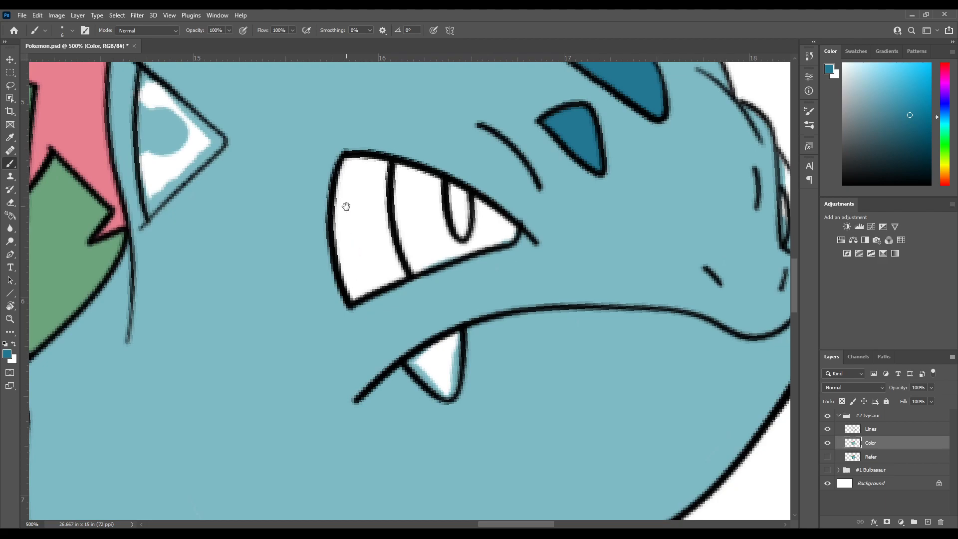
drag(384, 277, 310, 261)
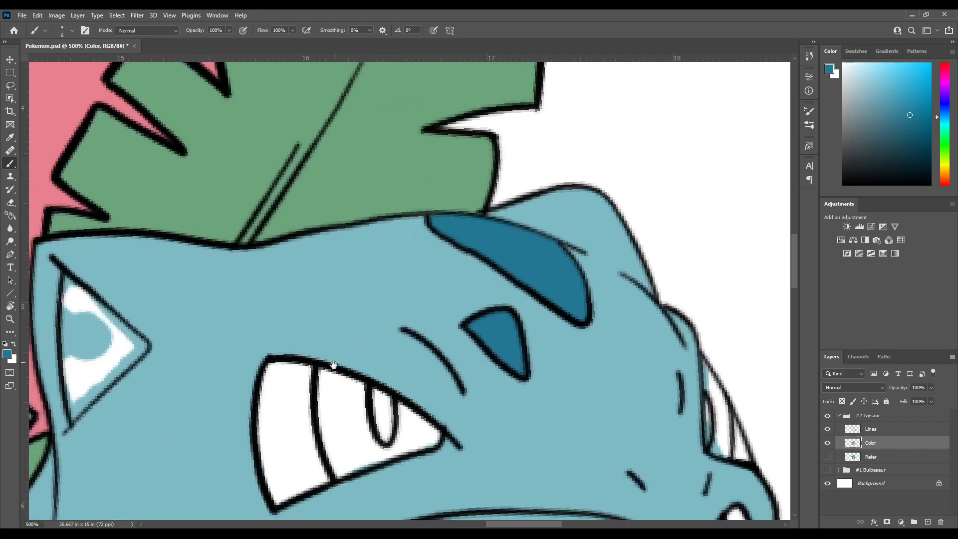
drag(313, 384, 450, 232)
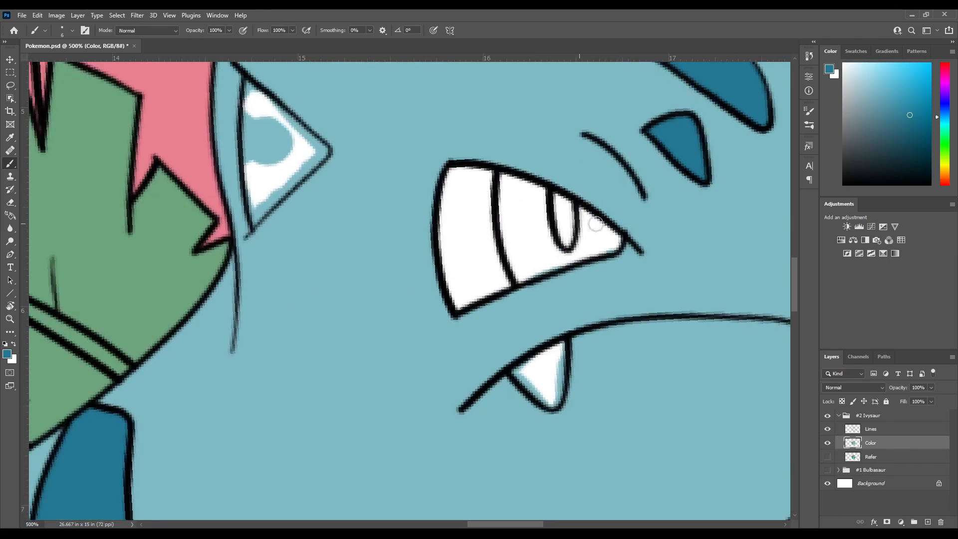
Sample the red of the near eye's iris from the Refer layer, and return the view to the Color layer
click(827, 457)
click(827, 443)
drag(415, 233, 303, 319)
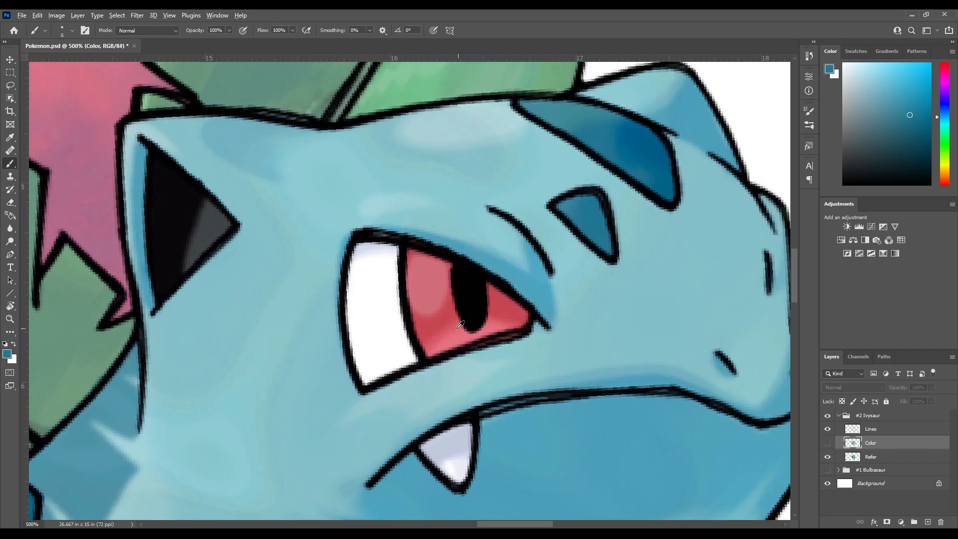
alt+click(439, 305)
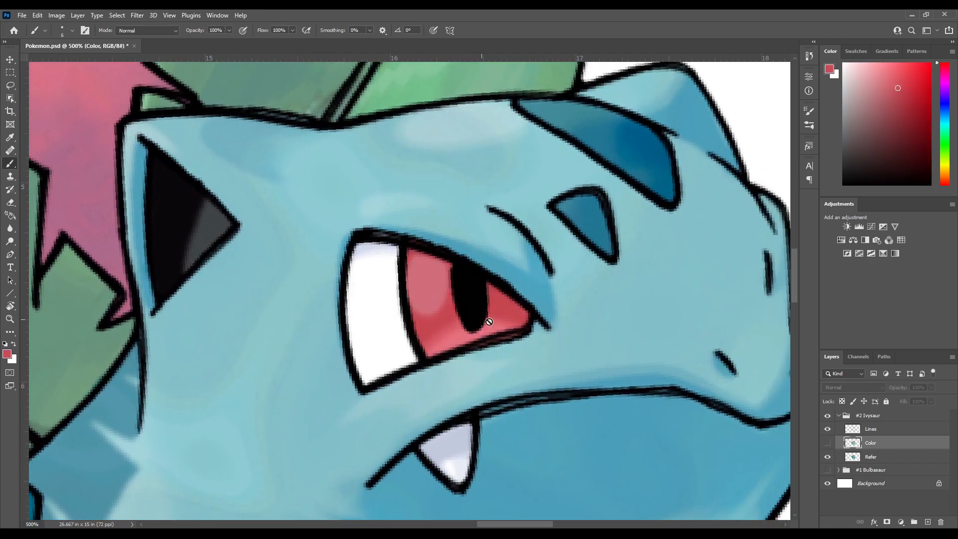
click(827, 457)
click(827, 443)
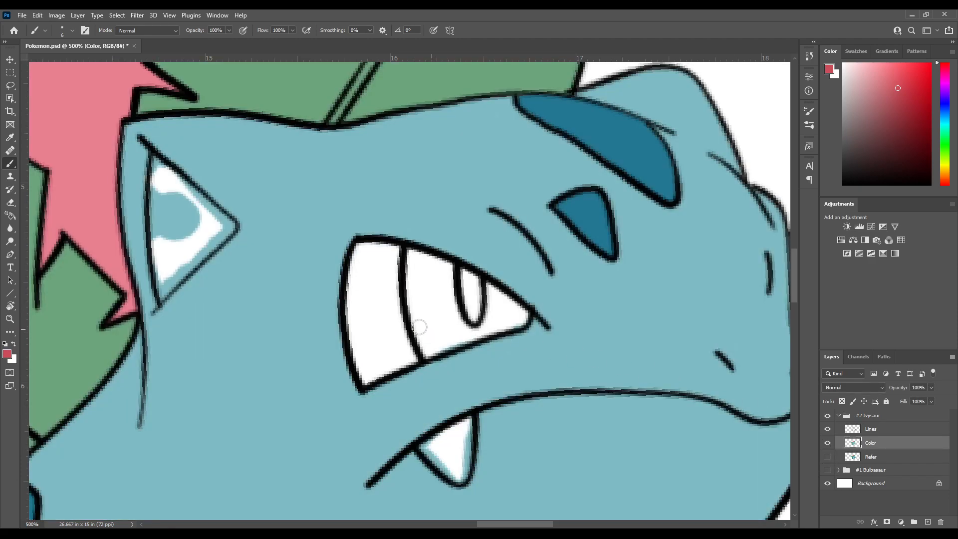
Fill the iris of the near eye with the sampled red, leaving the pupil and eye white unpainted
mouse_move(404, 316)
mouse_down()
mouse_move(412, 310)
mouse_move(399, 318)
mouse_up()
drag(339, 261, 377, 300)
mouse_move(437, 306)
mouse_down()
mouse_move(366, 239)
mouse_move(382, 338)
mouse_move(409, 329)
mouse_move(415, 319)
mouse_move(330, 329)
mouse_move(319, 342)
mouse_move(401, 315)
mouse_move(366, 284)
mouse_move(360, 325)
mouse_move(379, 304)
mouse_move(377, 315)
mouse_move(331, 326)
mouse_move(347, 334)
mouse_move(324, 266)
mouse_move(294, 254)
mouse_move(303, 336)
mouse_move(335, 326)
mouse_move(313, 267)
mouse_move(307, 299)
mouse_move(317, 318)
mouse_move(316, 296)
mouse_up()
drag(370, 273, 290, 304)
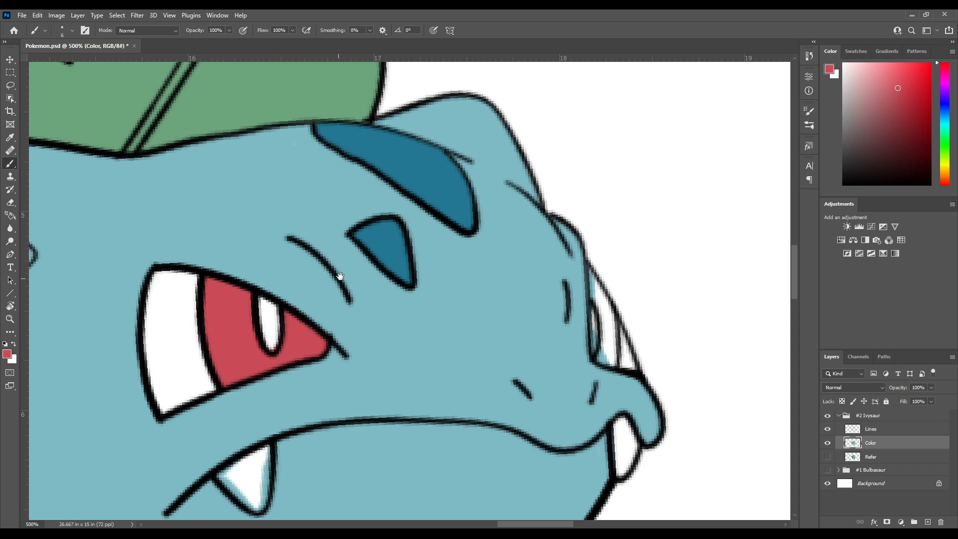
Reset the painting colour to black and fill the pupils of both eyes, using a smaller brush for the far eye
drag(374, 226, 318, 271)
drag(324, 324, 405, 238)
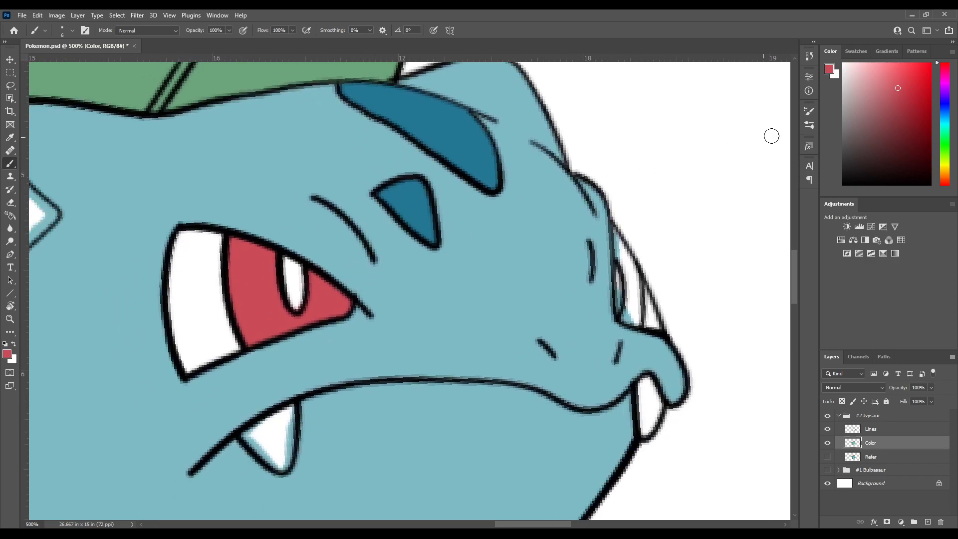
key(d)
mouse_move(255, 263)
mouse_down()
mouse_move(329, 283)
mouse_move(338, 318)
mouse_move(336, 279)
mouse_up()
scroll(449, 249, right, 6)
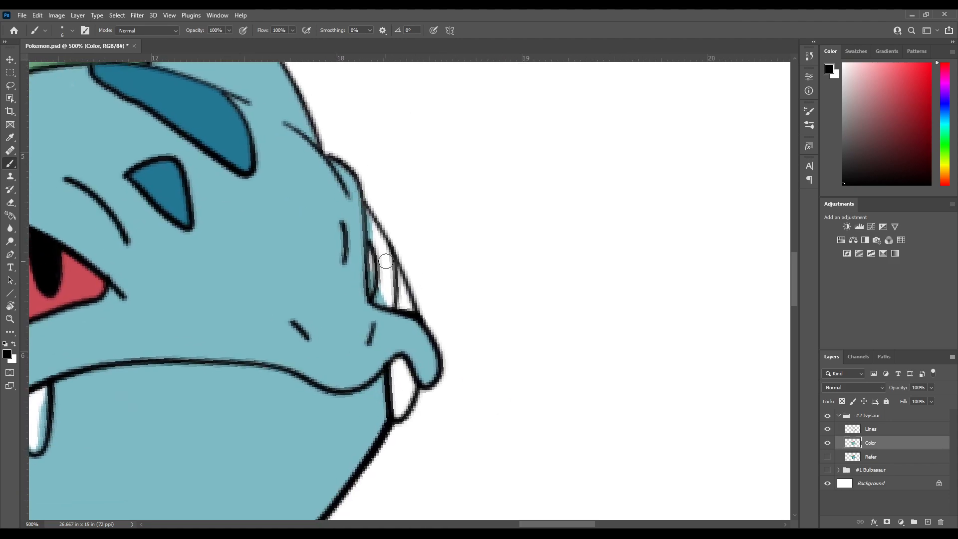
key(bracketleft)
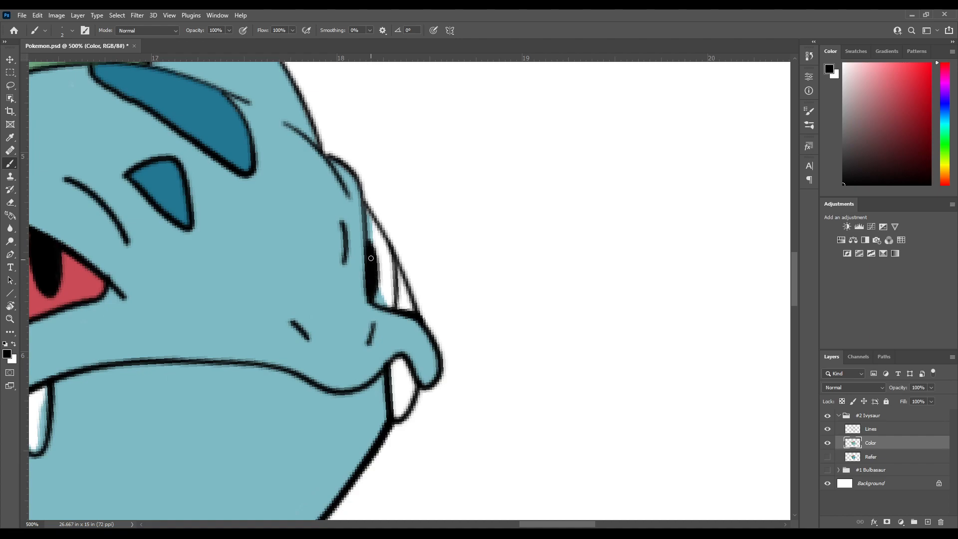
Resample the red from the near eye and fill the far eye's iris with it
drag(335, 263, 389, 233)
alt+click(145, 249)
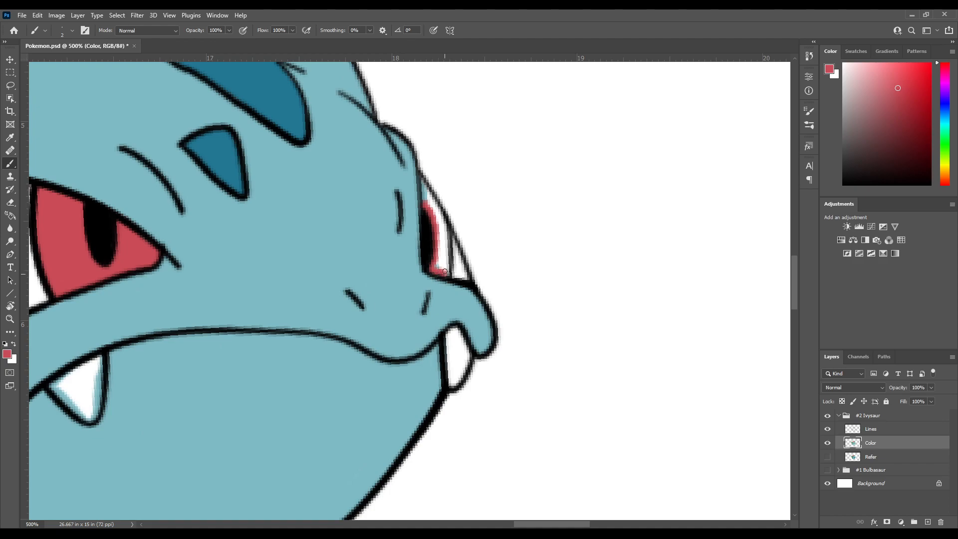
drag(447, 272, 441, 258)
drag(445, 265, 435, 204)
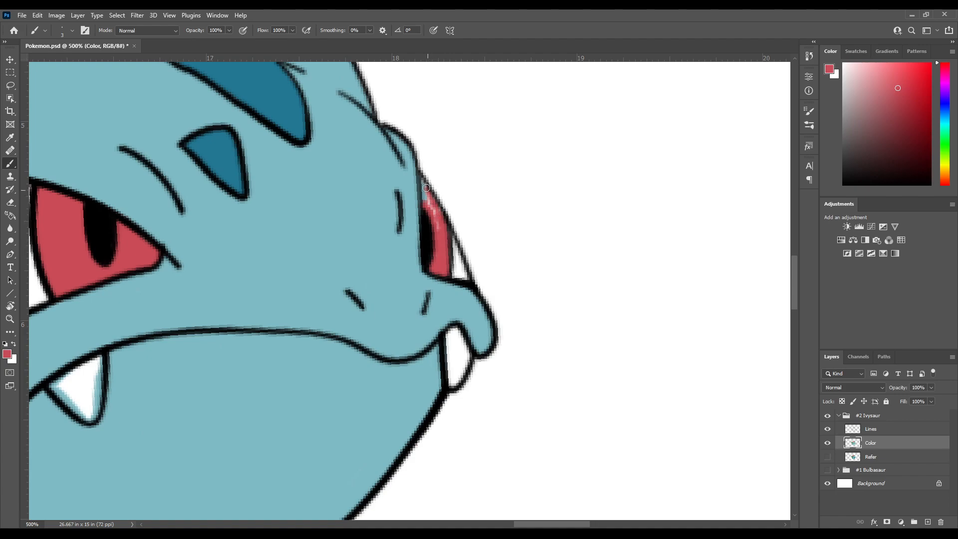
drag(429, 201, 436, 213)
drag(436, 251, 510, 206)
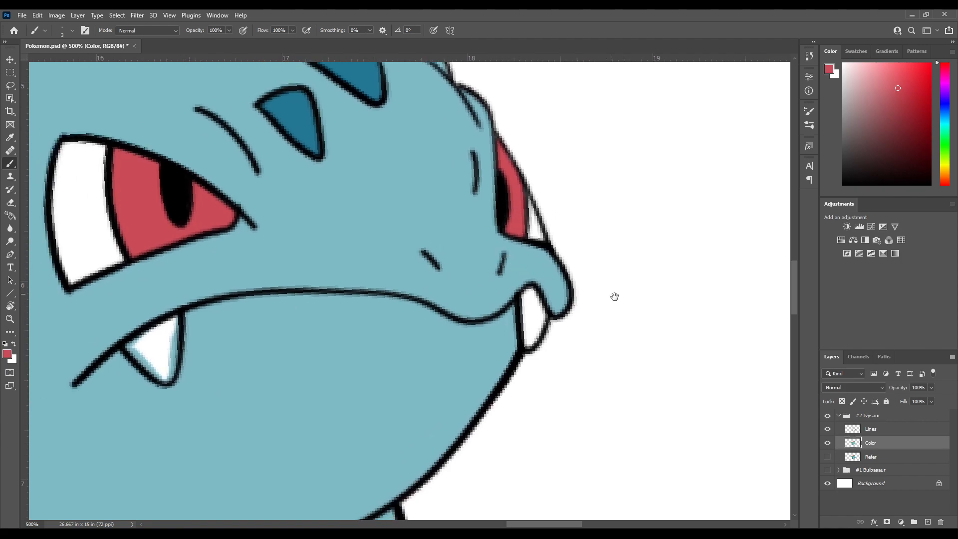
Check the inner ear on the Refer layer, sample black from the reference pupil, and return the view to the Color layer
click(828, 454)
click(828, 444)
click(828, 445)
click(828, 458)
drag(365, 239, 554, 208)
drag(197, 215, 387, 150)
click(828, 443)
click(828, 457)
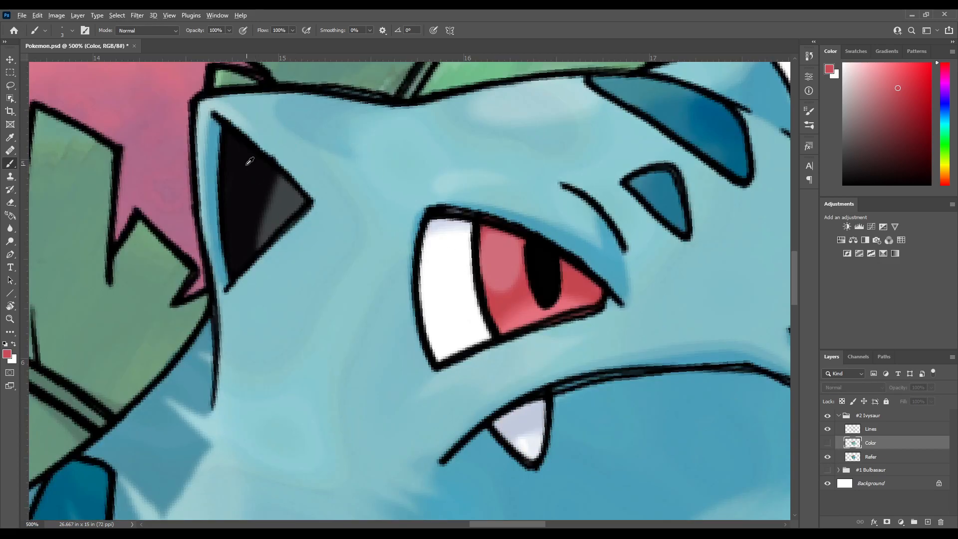
alt+click(259, 180)
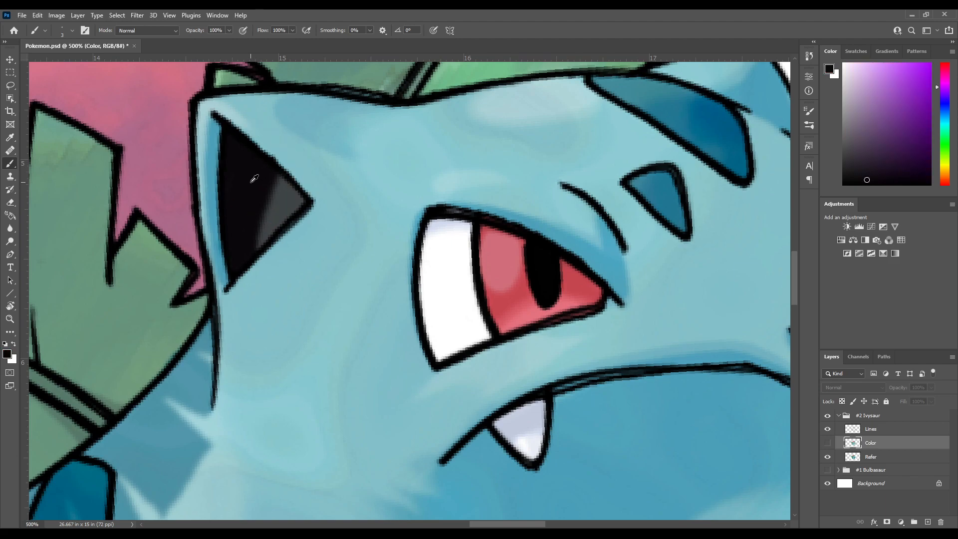
alt+click(555, 259)
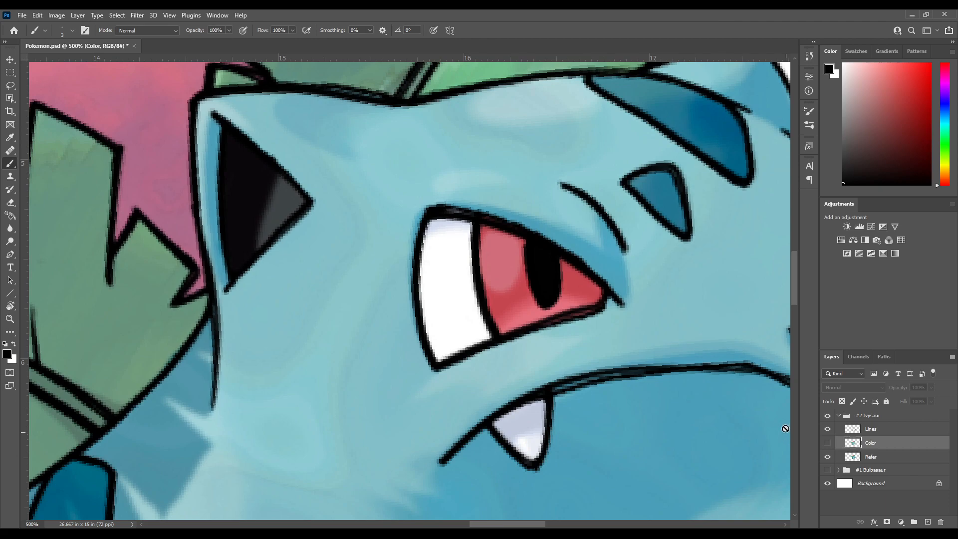
click(827, 455)
Fill the triangular inner ear with black on the Color layer, enlarging the brush for the wider areas
mouse_move(272, 207)
mouse_down()
mouse_move(286, 208)
mouse_move(280, 218)
mouse_up()
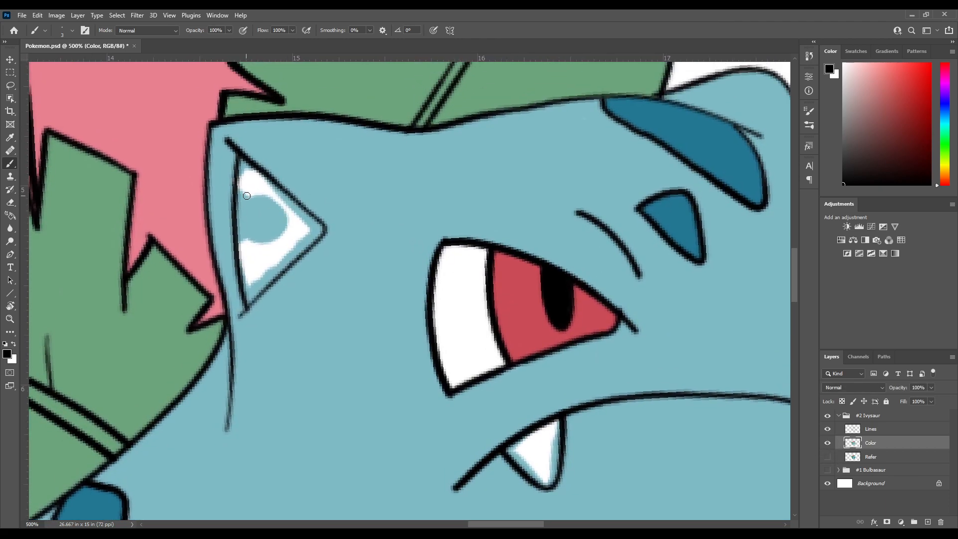
drag(241, 159, 239, 195)
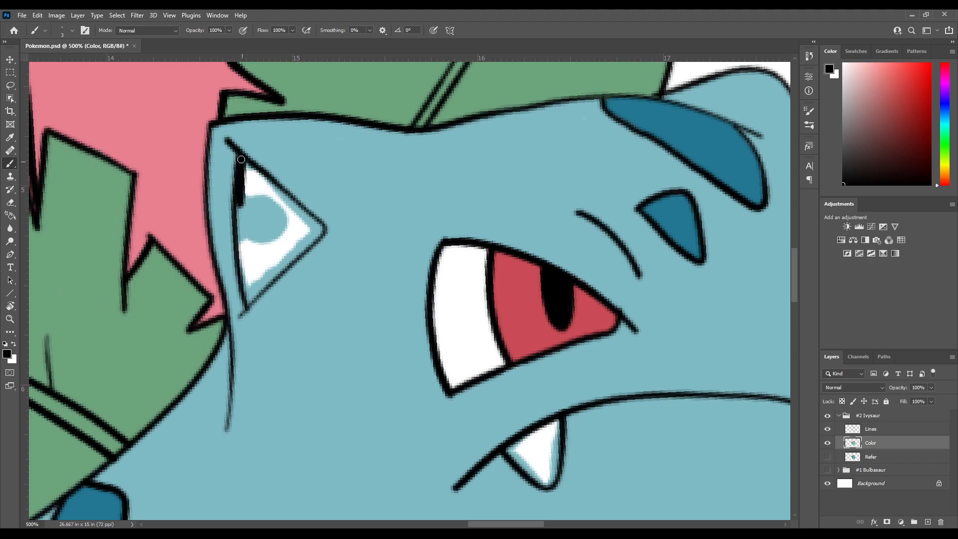
key(])
mouse_move(259, 214)
mouse_down()
mouse_move(262, 192)
mouse_move(248, 200)
mouse_move(254, 279)
mouse_move(260, 261)
mouse_move(252, 265)
mouse_move(280, 242)
mouse_move(250, 262)
mouse_up()
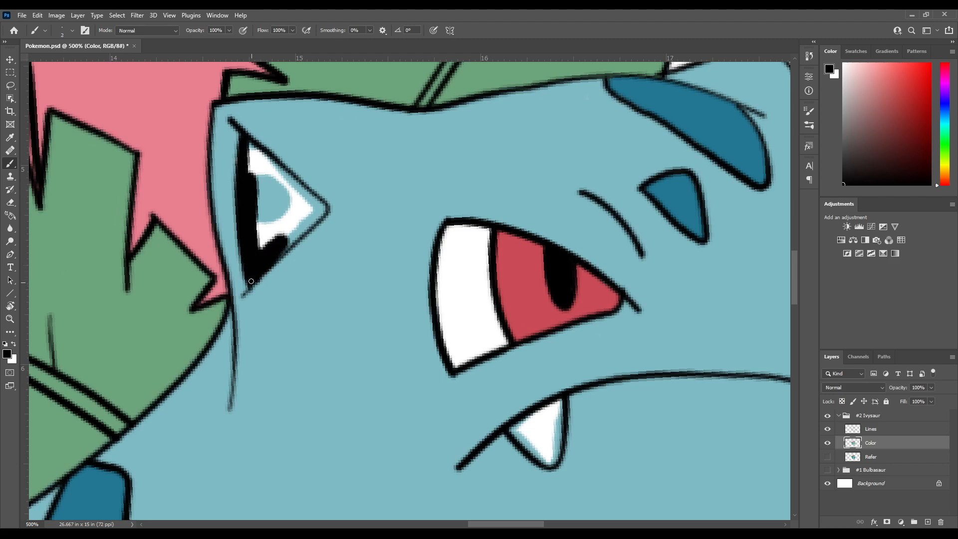
key(])
mouse_move(284, 241)
mouse_down()
mouse_move(269, 259)
mouse_move(319, 207)
mouse_up()
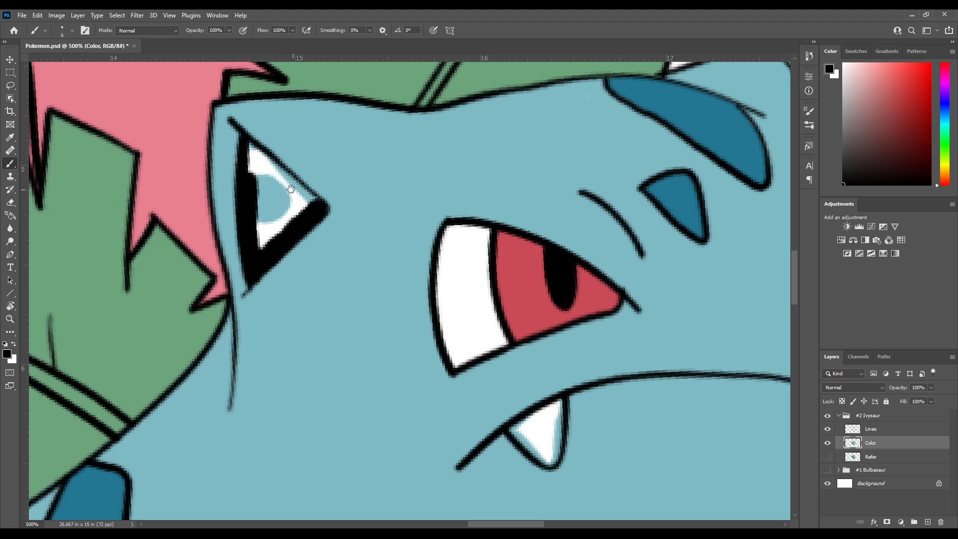
scroll(279, 235, up, 2)
mouse_move(249, 302)
mouse_down()
mouse_move(242, 191)
mouse_move(309, 250)
mouse_move(289, 256)
mouse_move(247, 202)
mouse_up()
key(space)
drag(414, 227, 263, 236)
drag(408, 93, 254, 261)
drag(128, 479, 222, 261)
drag(207, 292, 262, 372)
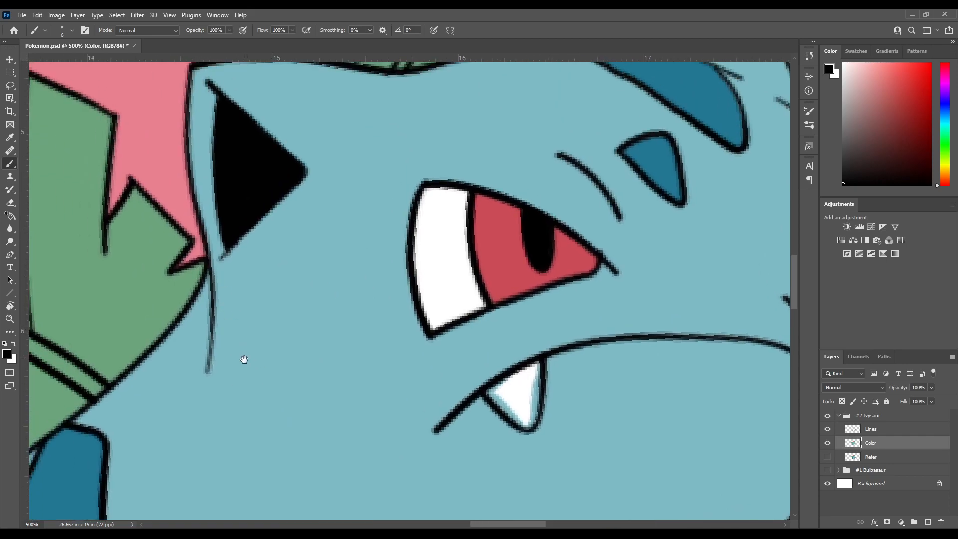
Set the painting colour to white, check the fangs against the Refer layer, and hide the white Background layer
drag(276, 313, 296, 265)
drag(268, 359, 334, 153)
drag(283, 353, 428, 175)
alt+click(277, 280)
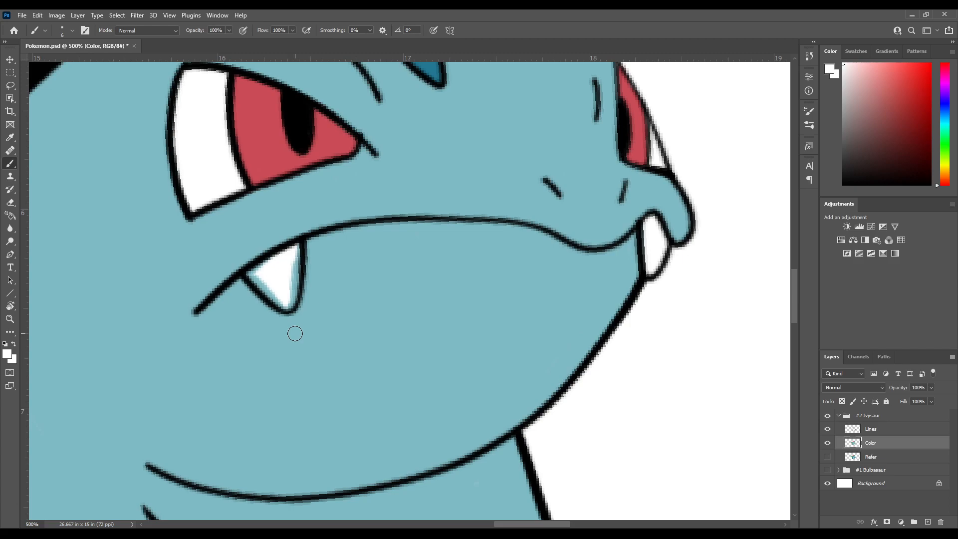
drag(329, 339, 375, 248)
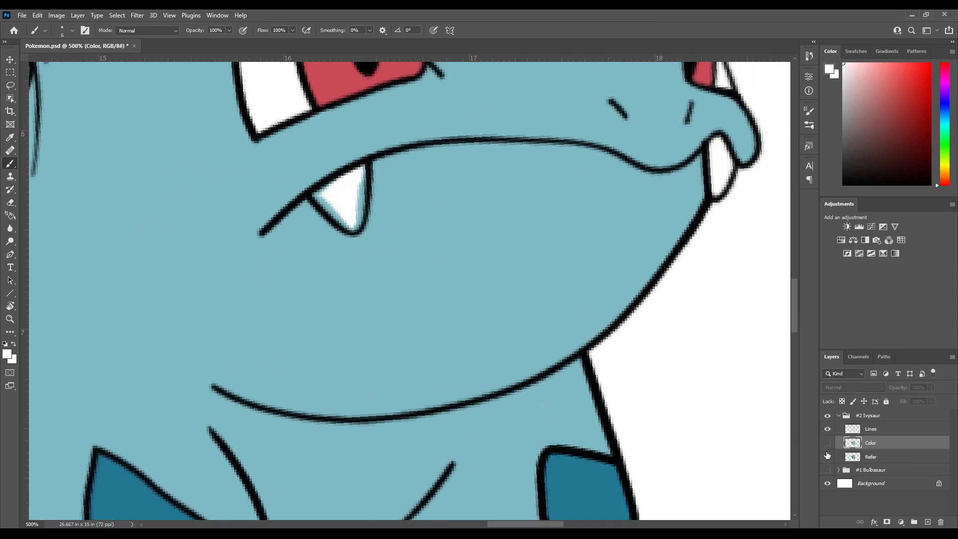
click(827, 455)
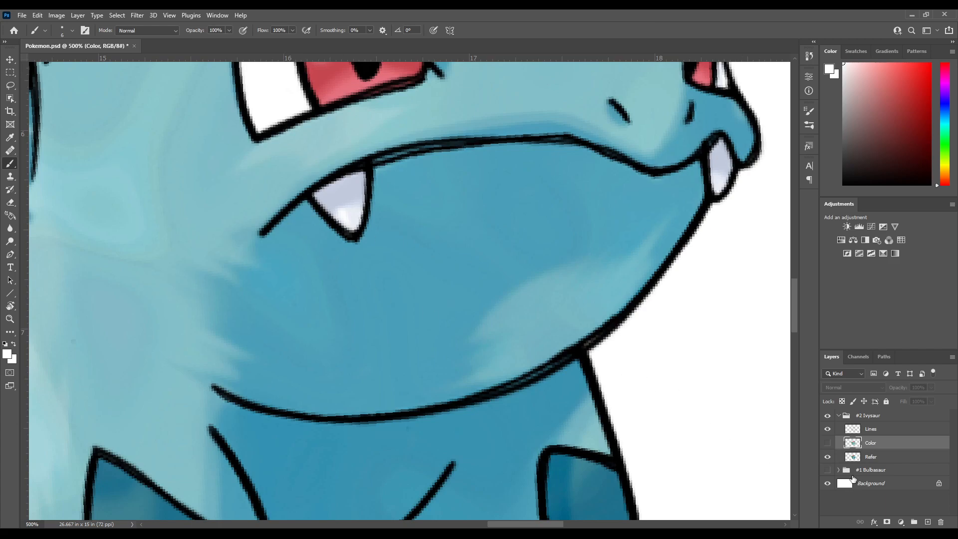
click(827, 457)
click(827, 443)
click(827, 483)
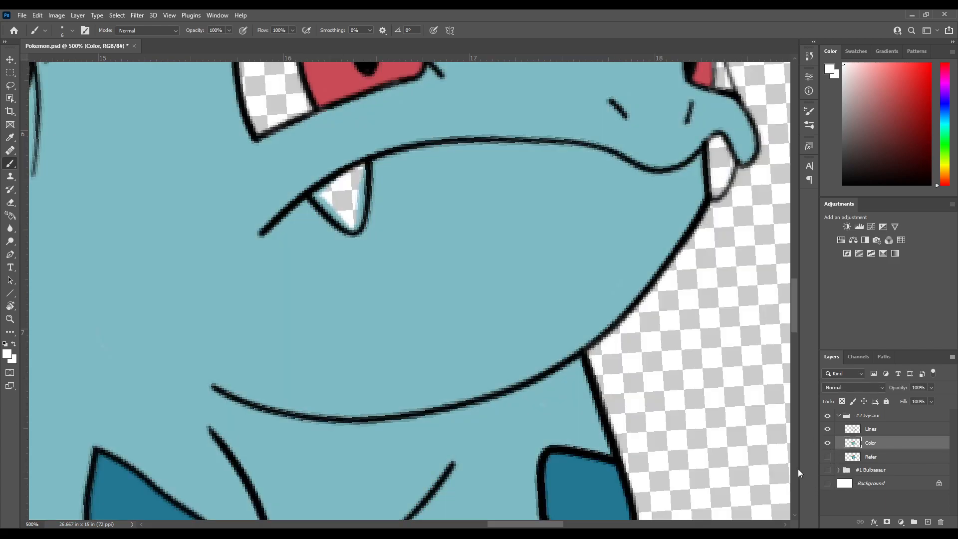
Paint the white of the near eye around its red iris on the Color layer
drag(344, 206, 391, 267)
drag(374, 204, 388, 319)
mouse_move(330, 214)
mouse_down()
mouse_move(331, 255)
mouse_move(297, 233)
mouse_move(292, 252)
mouse_move(286, 295)
mouse_move(304, 366)
mouse_move(352, 344)
mouse_move(334, 311)
mouse_move(335, 235)
mouse_move(306, 234)
mouse_move(294, 260)
mouse_up()
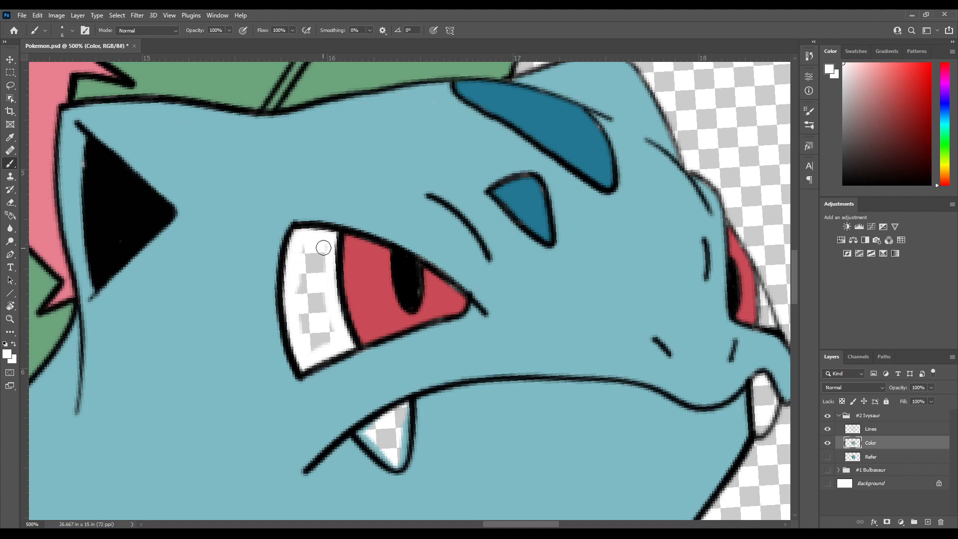
mouse_move(301, 338)
mouse_down()
mouse_move(320, 327)
mouse_move(337, 337)
mouse_move(338, 328)
mouse_move(309, 291)
mouse_move(297, 295)
mouse_move(296, 280)
mouse_move(315, 274)
mouse_move(324, 251)
mouse_up()
Paint the white of the far eye with a smaller brush and fill both fangs with white
drag(466, 188, 280, 306)
drag(449, 423, 297, 253)
drag(302, 203, 253, 249)
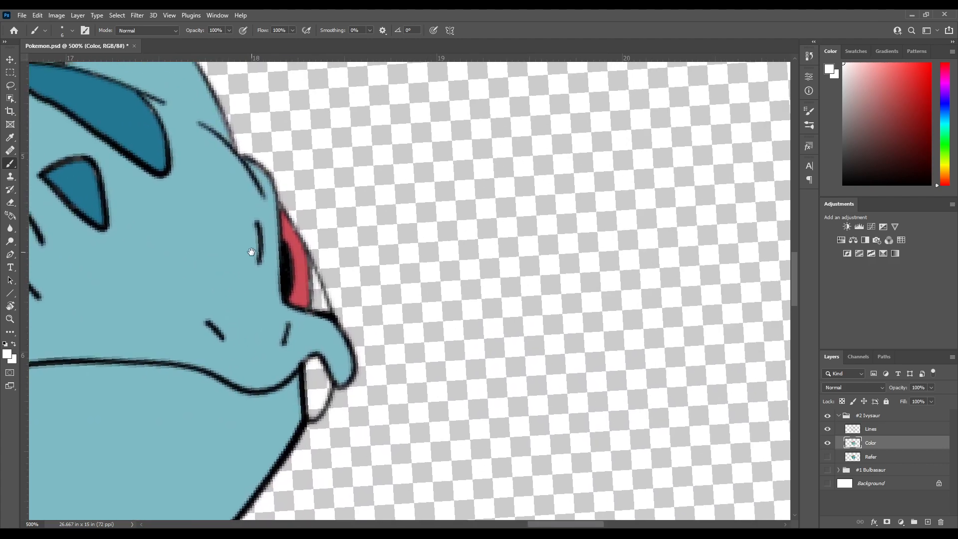
key(bracketleft)
key(bracketleft)
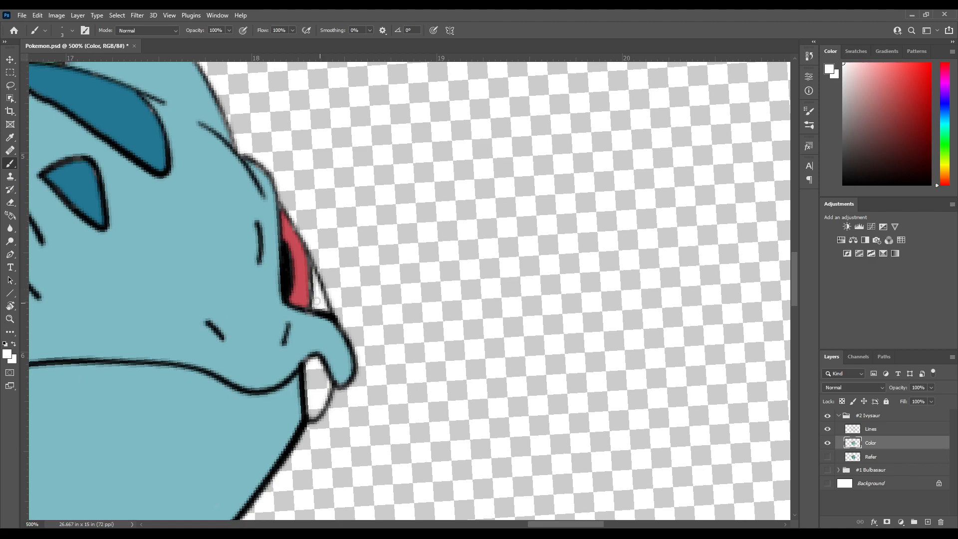
drag(365, 285, 432, 248)
mouse_move(319, 302)
mouse_down()
mouse_move(391, 238)
mouse_move(342, 237)
mouse_move(330, 251)
mouse_move(329, 239)
mouse_move(326, 284)
mouse_move(340, 270)
mouse_move(332, 245)
mouse_move(342, 301)
mouse_move(514, 177)
mouse_up()
key(bracketright)
mouse_move(255, 236)
mouse_down()
mouse_move(350, 261)
mouse_move(435, 308)
mouse_up()
mouse_move(298, 286)
mouse_down()
mouse_move(333, 316)
mouse_move(345, 257)
mouse_move(302, 285)
mouse_move(335, 266)
mouse_move(331, 292)
mouse_move(333, 282)
mouse_move(317, 297)
mouse_up()
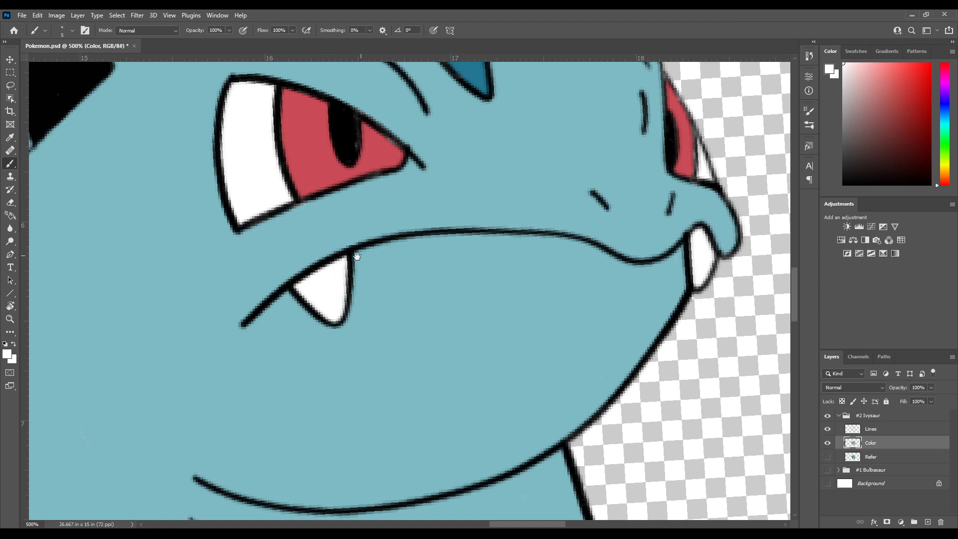
Fill the claws of both front feet with white
drag(414, 211, 269, 333)
drag(349, 338, 383, 192)
drag(286, 381, 419, 81)
drag(347, 332, 307, 272)
drag(370, 327, 254, 275)
drag(308, 325, 348, 250)
mouse_move(247, 292)
mouse_down()
mouse_move(281, 308)
mouse_move(317, 305)
mouse_move(305, 291)
mouse_move(293, 309)
mouse_move(314, 312)
mouse_move(317, 300)
mouse_move(299, 293)
mouse_move(283, 316)
mouse_move(335, 330)
mouse_move(297, 301)
mouse_move(309, 313)
mouse_move(305, 284)
mouse_move(297, 302)
mouse_move(326, 315)
mouse_move(308, 292)
mouse_move(282, 296)
mouse_up()
drag(320, 293, 264, 311)
mouse_move(348, 275)
mouse_down()
mouse_move(282, 299)
mouse_move(214, 292)
mouse_up()
mouse_move(274, 318)
mouse_down()
mouse_move(299, 324)
mouse_move(281, 318)
mouse_move(317, 333)
mouse_move(284, 306)
mouse_move(275, 315)
mouse_move(324, 338)
mouse_up()
mouse_move(350, 306)
mouse_down()
mouse_move(236, 332)
mouse_move(234, 341)
mouse_move(288, 350)
mouse_move(254, 321)
mouse_move(247, 336)
mouse_move(266, 337)
mouse_move(235, 340)
mouse_move(249, 321)
mouse_move(237, 341)
mouse_move(269, 340)
mouse_move(252, 329)
mouse_up()
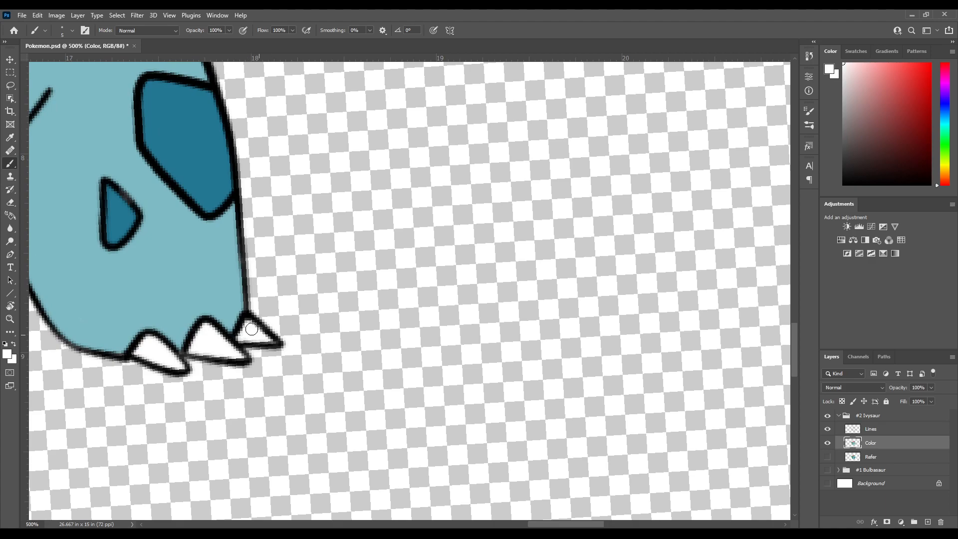
Fill the three claws of the rear foot with white
drag(101, 441, 522, 177)
drag(218, 317, 492, 447)
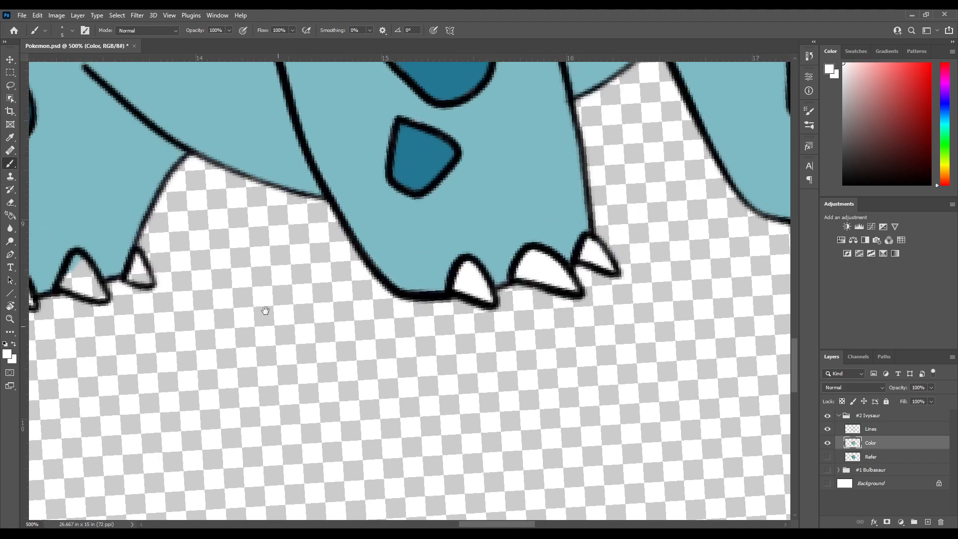
drag(291, 341, 549, 336)
drag(186, 219, 261, 265)
drag(339, 304, 269, 314)
mouse_move(282, 330)
mouse_down()
mouse_move(294, 341)
mouse_move(278, 332)
mouse_move(286, 339)
mouse_move(263, 341)
mouse_up()
mouse_move(290, 358)
mouse_down()
mouse_move(278, 355)
mouse_move(290, 331)
mouse_move(316, 364)
mouse_move(301, 360)
mouse_up()
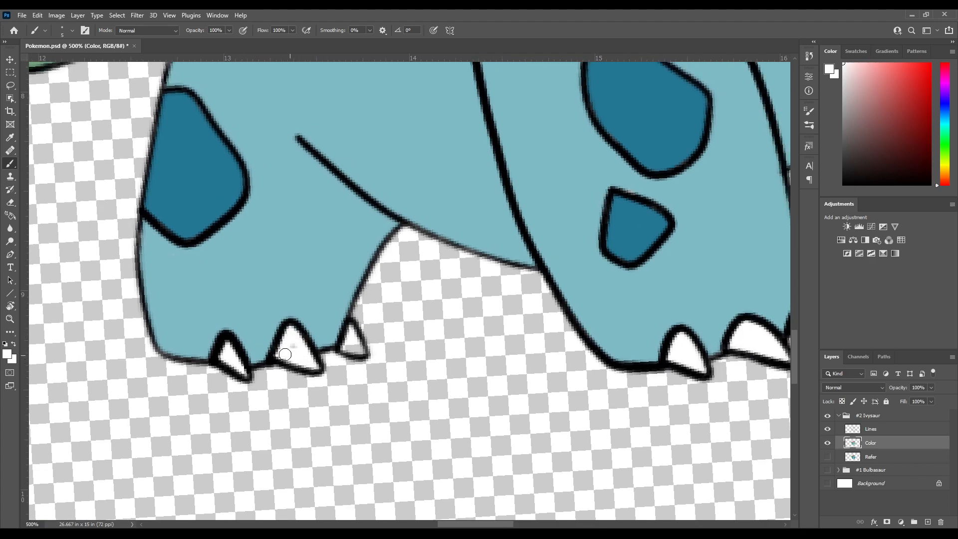
mouse_move(341, 326)
mouse_down()
mouse_move(294, 337)
mouse_move(311, 360)
mouse_move(302, 357)
mouse_up()
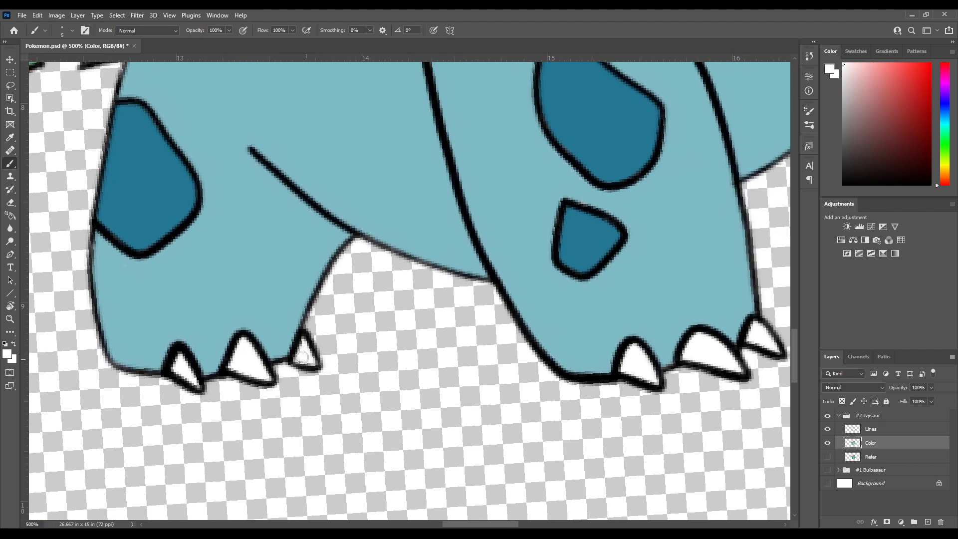
Fit the whole canvas in the view and reset its rotation, returning to the Brush tool
drag(386, 139, 181, 467)
drag(380, 149, 148, 500)
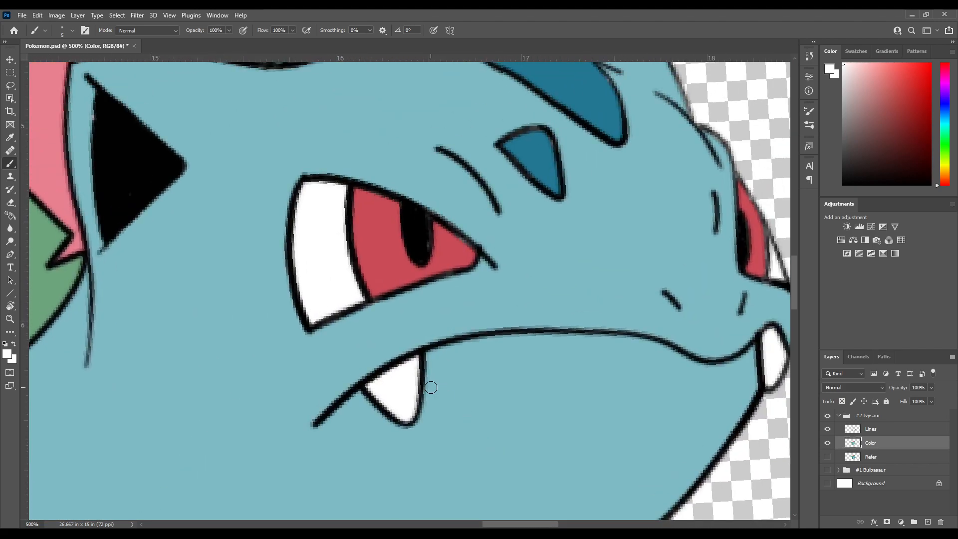
key(ctrl+0)
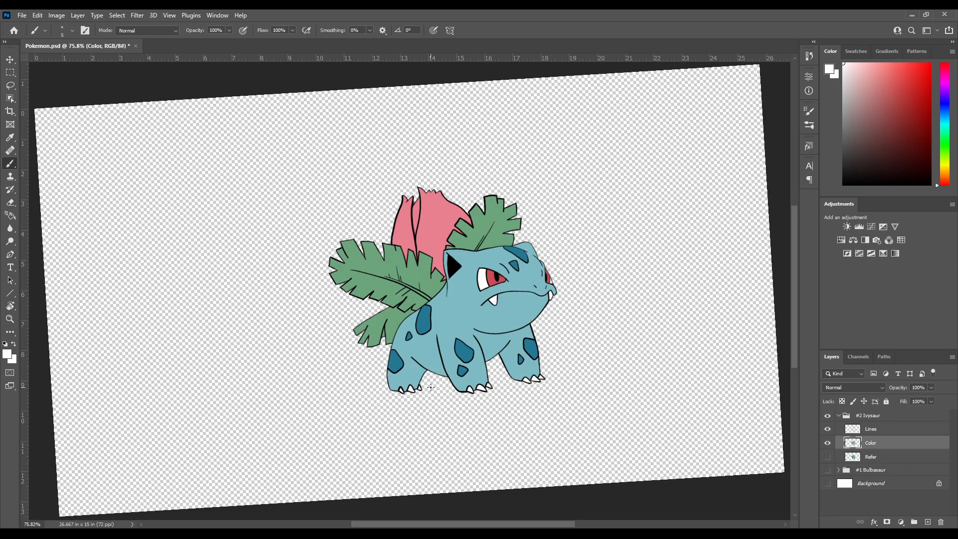
key(r)
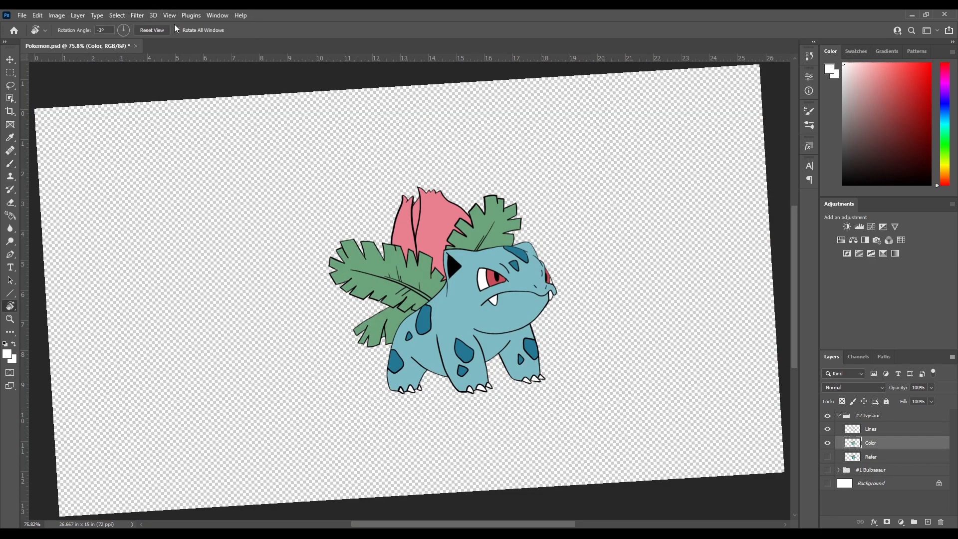
click(151, 30)
key(b)
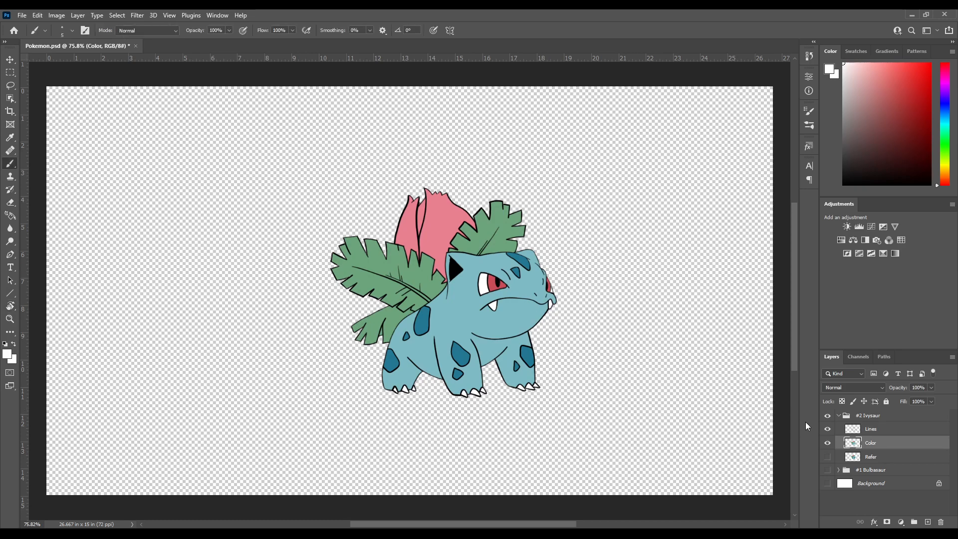
Compare the finished flat colours with the reference by toggling the Color layer over the visible Refer layer
click(827, 455)
click(827, 444)
click(827, 444)
click(826, 445)
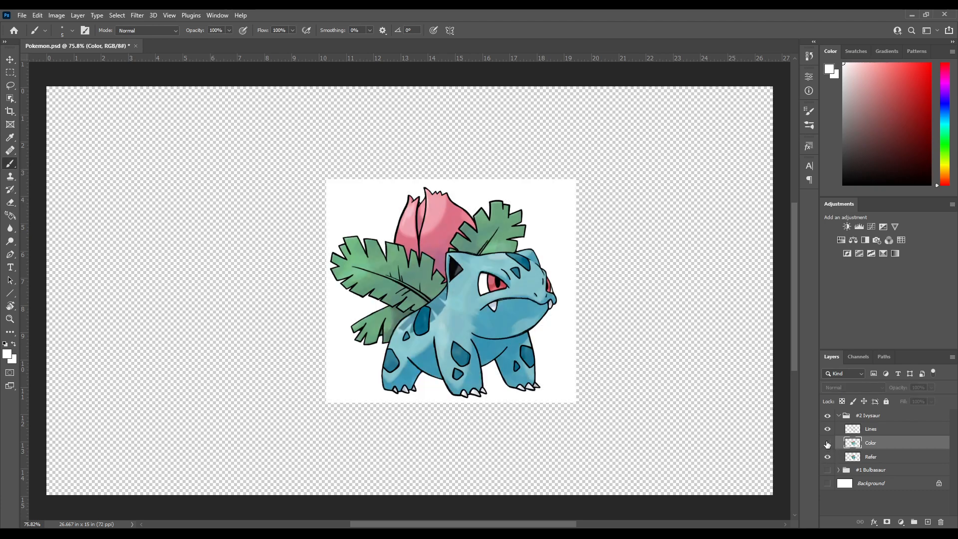
click(828, 443)
click(828, 444)
click(827, 443)
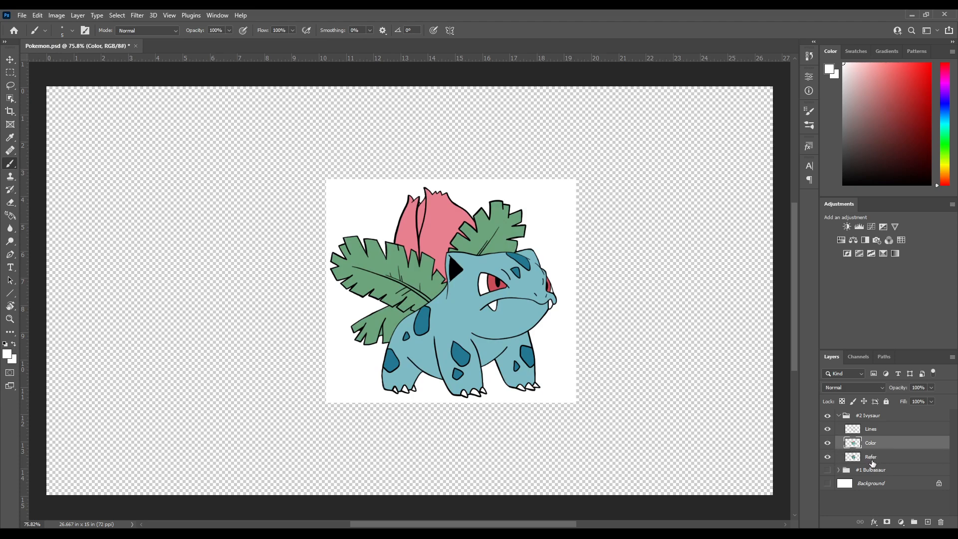
Hide the Refer layer and collapse the #2 Ivysaur group
click(873, 462)
click(827, 457)
click(839, 416)
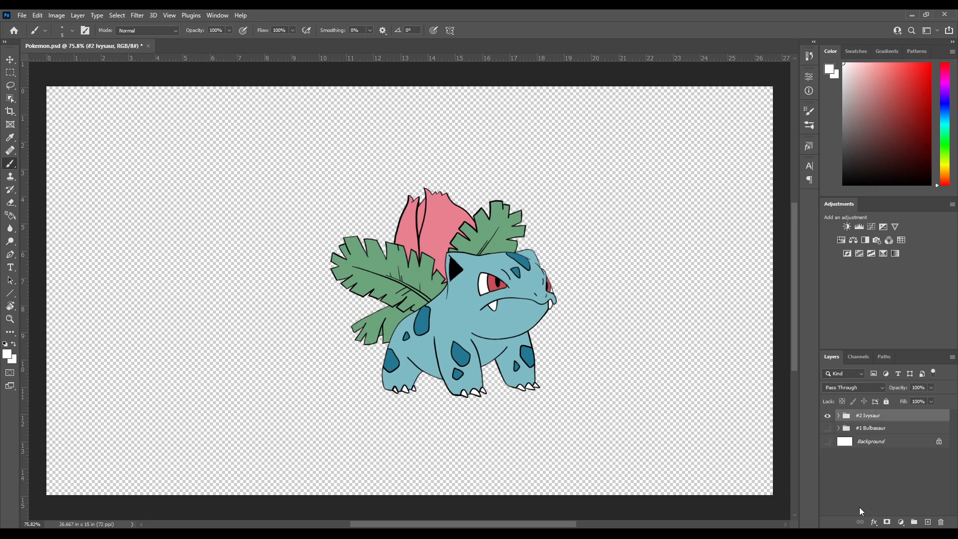
Create a layer group named "#3 Venusaur" above the other groups and hide the #2 Ivysaur group
click(927, 521)
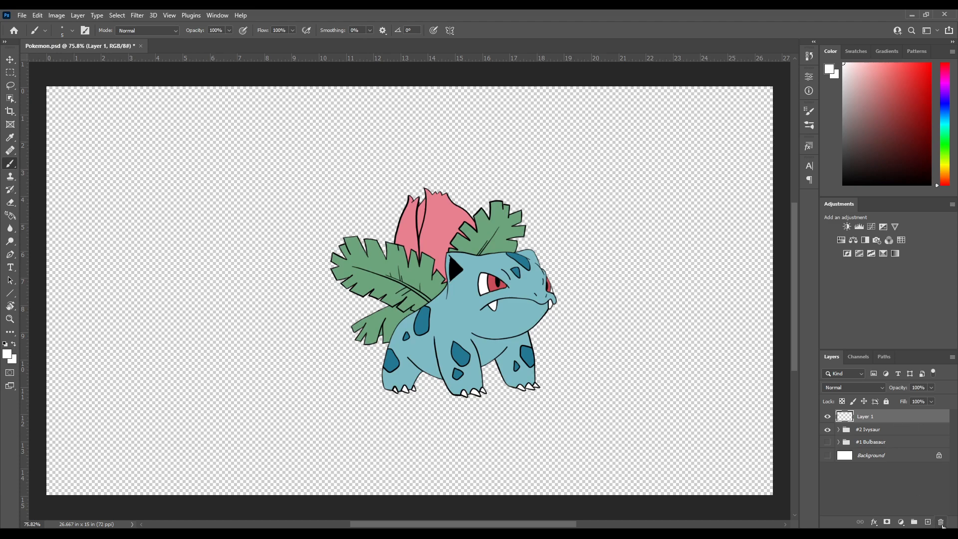
key(ctrl+z)
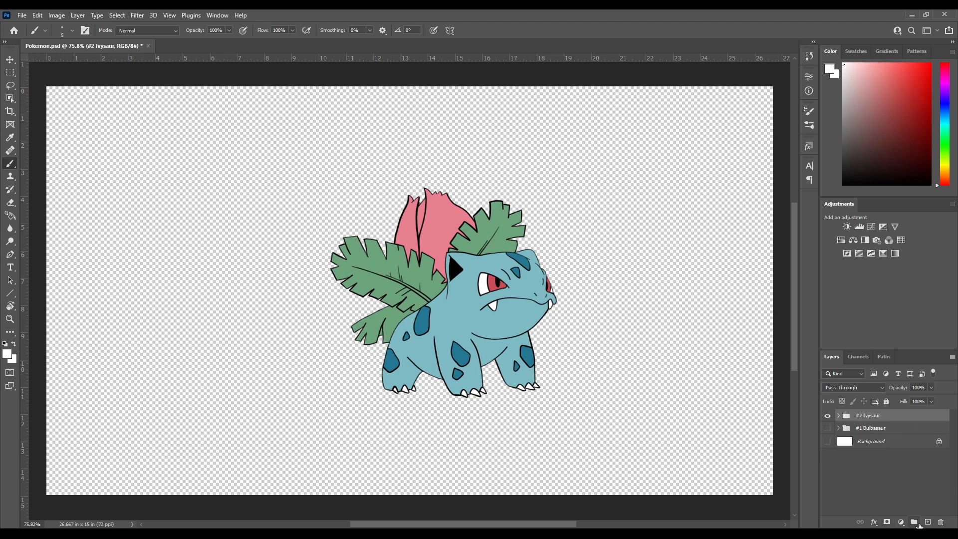
click(914, 522)
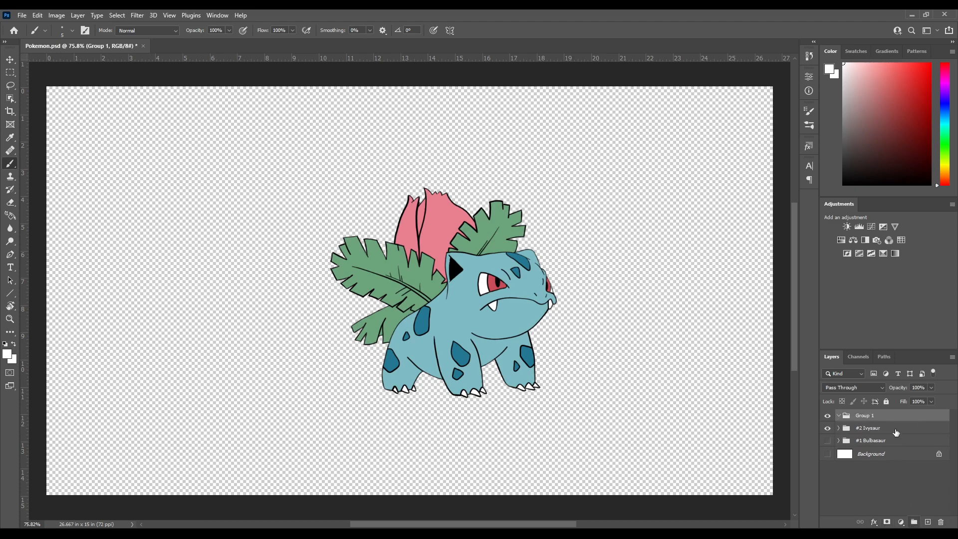
click(839, 416)
double_click(864, 416)
key(Return)
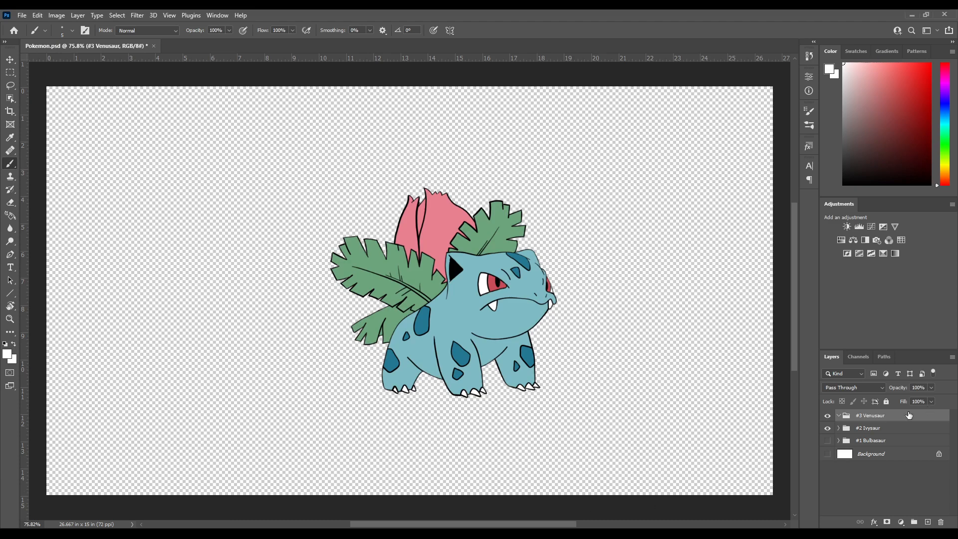
click(827, 428)
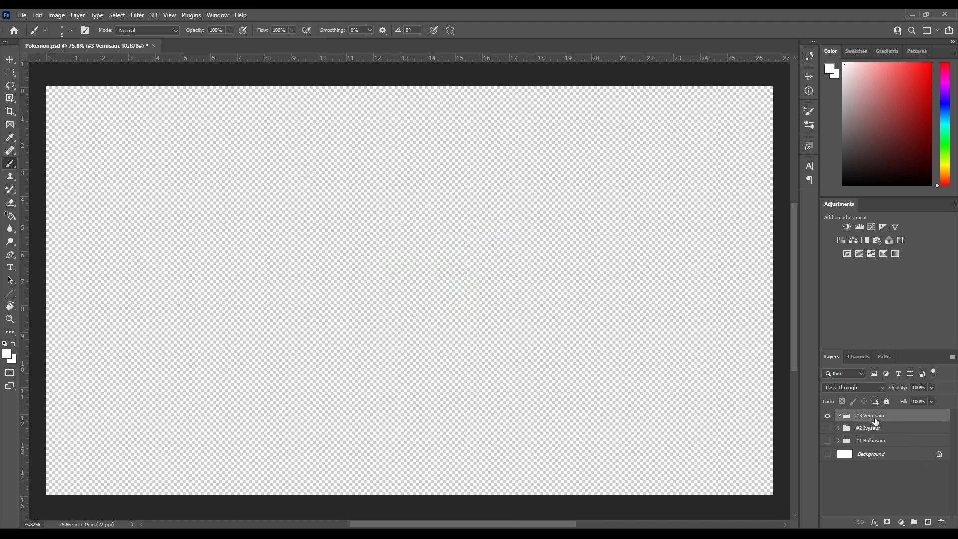
Paste the Venusaur reference image into the #3 Venusaur group and add an empty layer above it
key(ctrl+v)
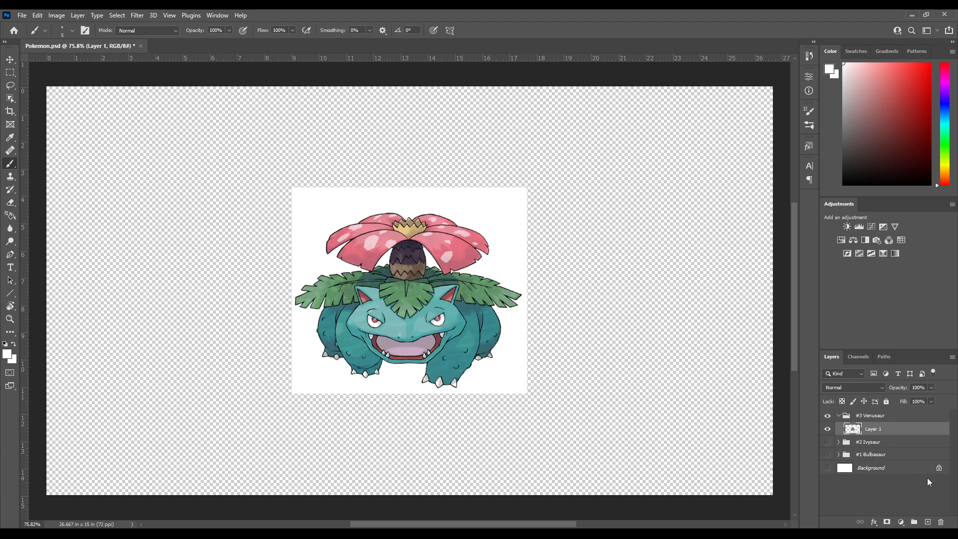
click(927, 522)
Rename the pasted reference layer "Refer" and the empty layer above it "Lines"
double_click(877, 442)
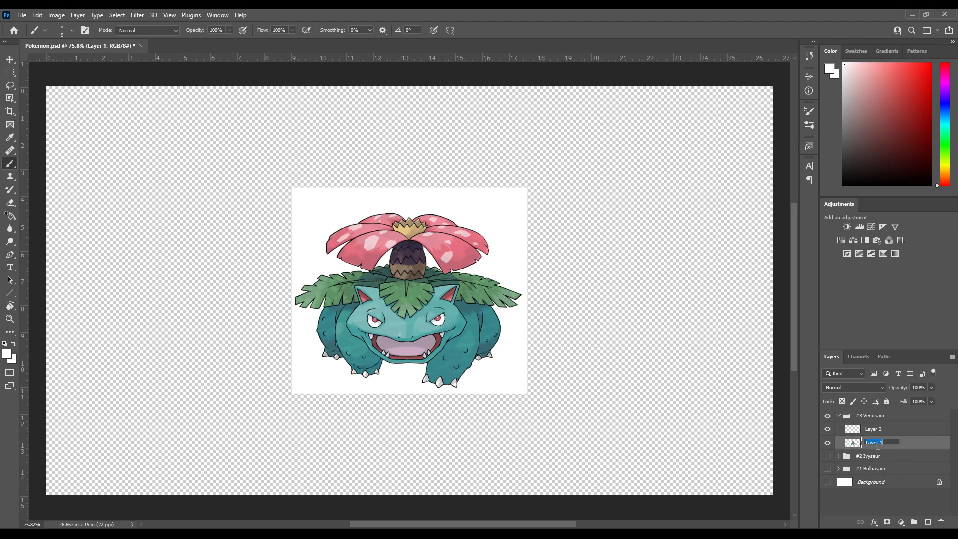
text(refer)
click(838, 457)
click(838, 456)
double_click(871, 442)
text(Refer)
double_click(874, 430)
text(Lines)
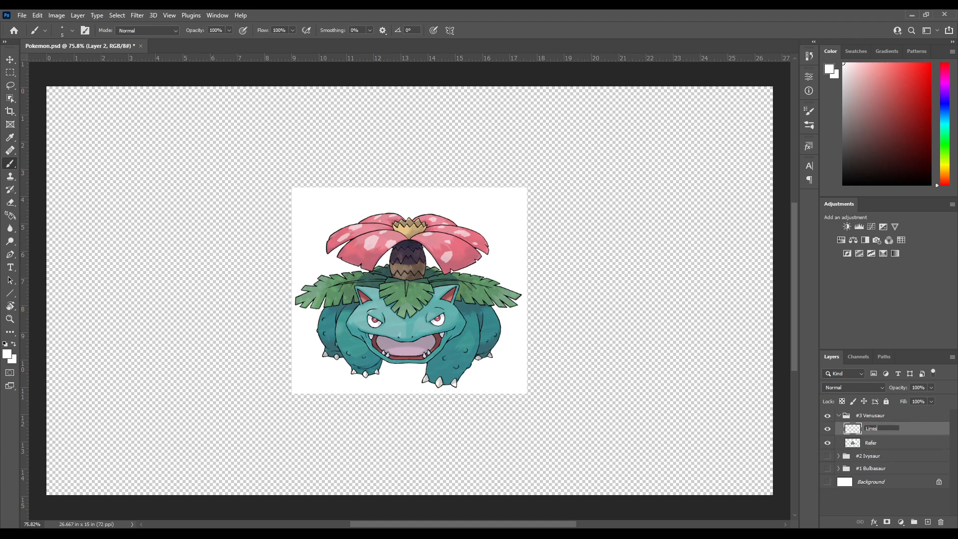
key(Return)
Lower the Venusaur Refer layer's opacity to 50% and show the white Background layer
click(871, 445)
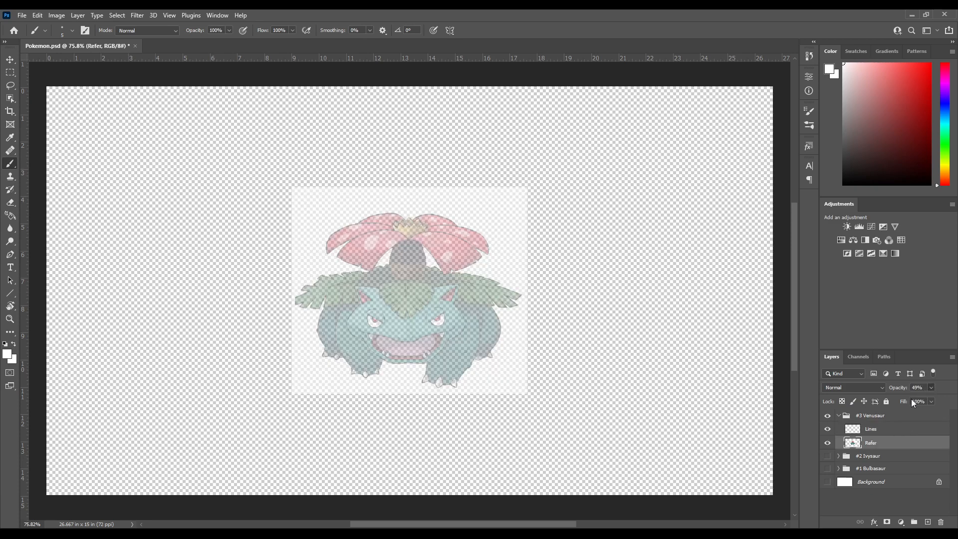
drag(912, 396, 907, 396)
click(827, 481)
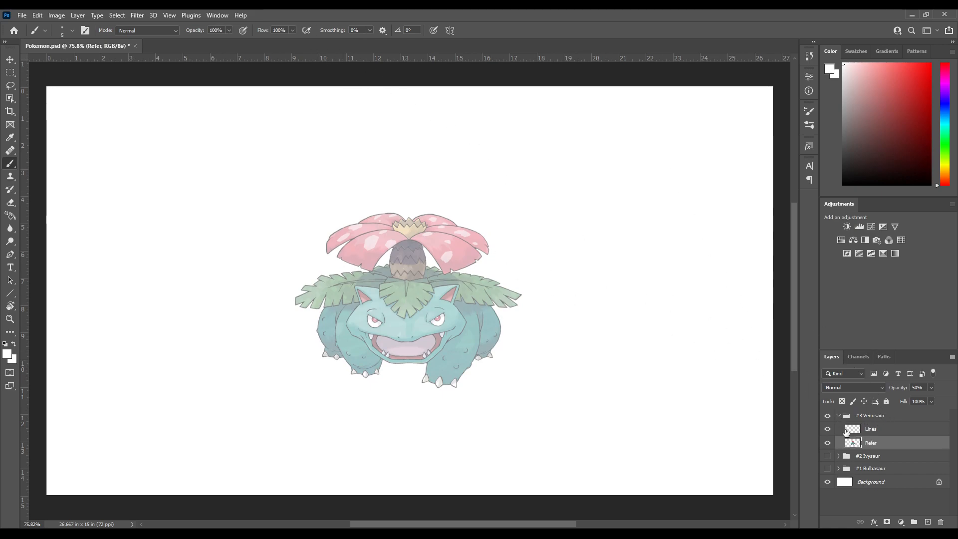
Prepare to ink on the Lines layer with the default black colour and brush smoothing at 48%
click(876, 432)
key(d)
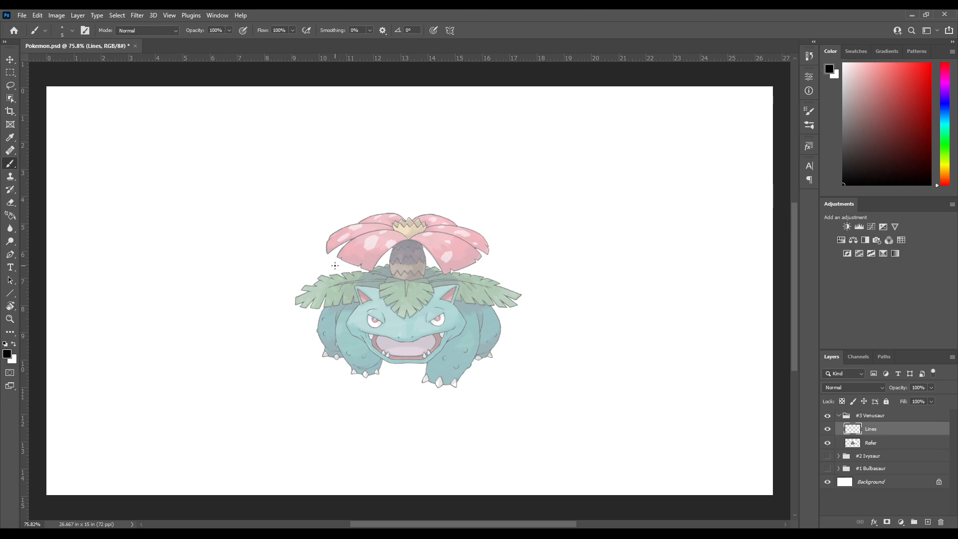
click(368, 30)
drag(370, 39, 374, 40)
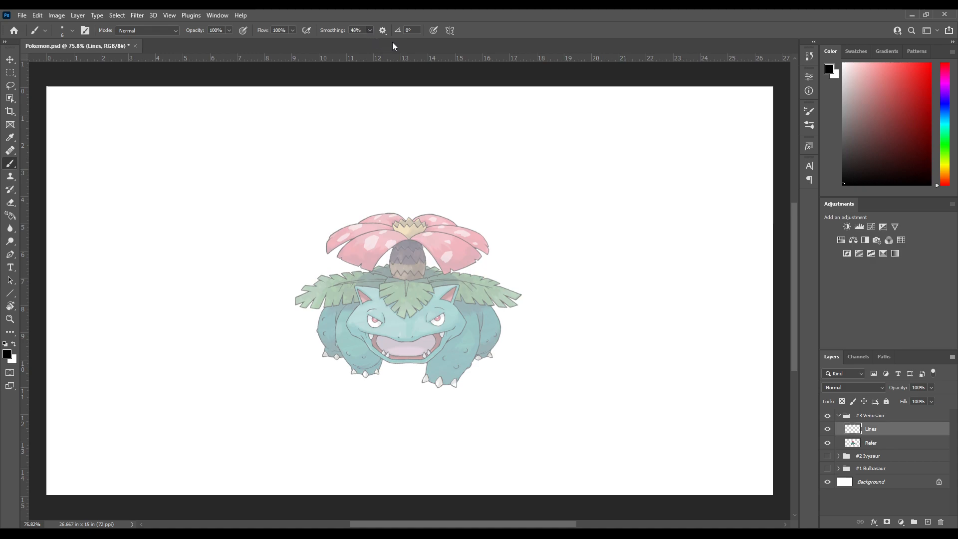
Turn on pen pressure for brush size, set smoothing to 53%, and undo the test strokes on the Lines layer
click(433, 30)
drag(295, 123, 206, 186)
drag(190, 245, 673, 177)
key(ctrl+z)
key(ctrl+plus)
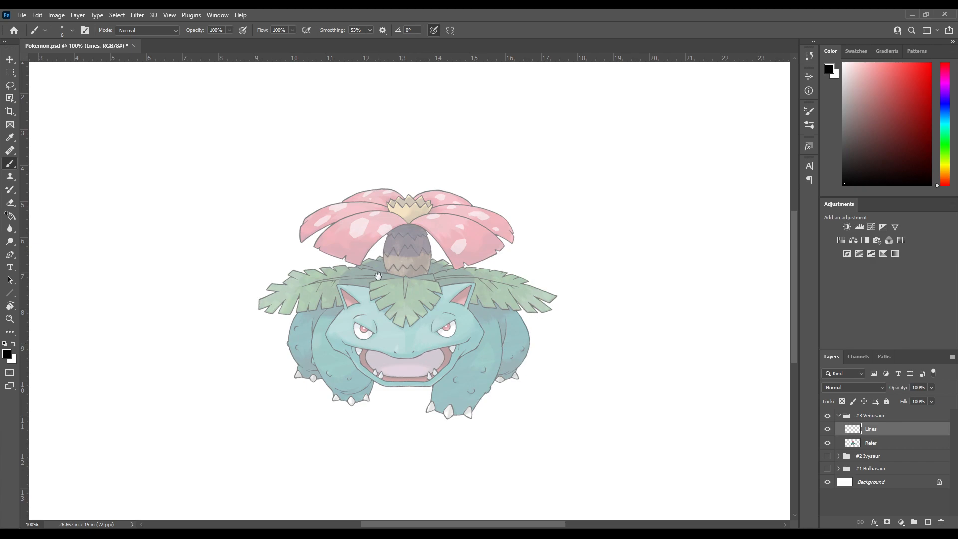
drag(365, 292, 375, 203)
drag(298, 198, 340, 234)
drag(374, 277, 345, 226)
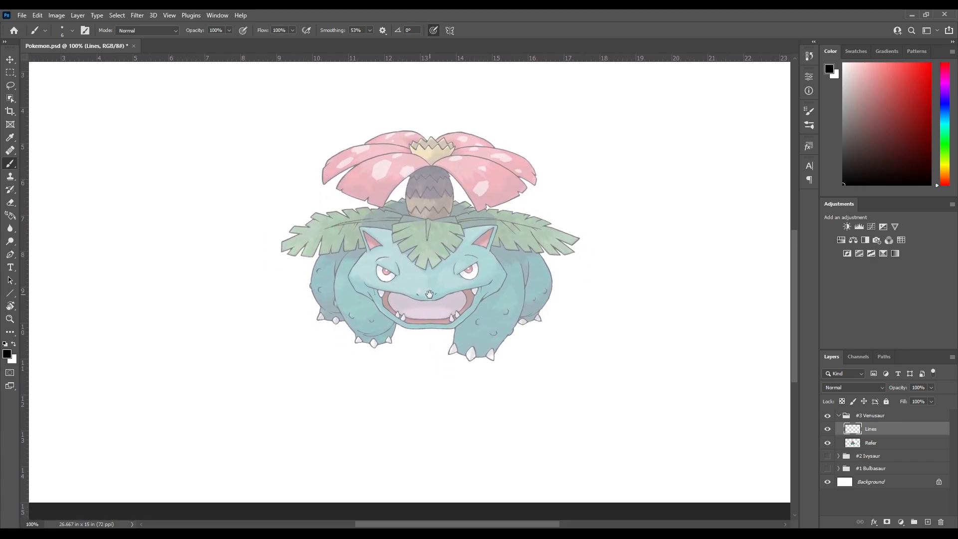
drag(357, 260, 360, 242)
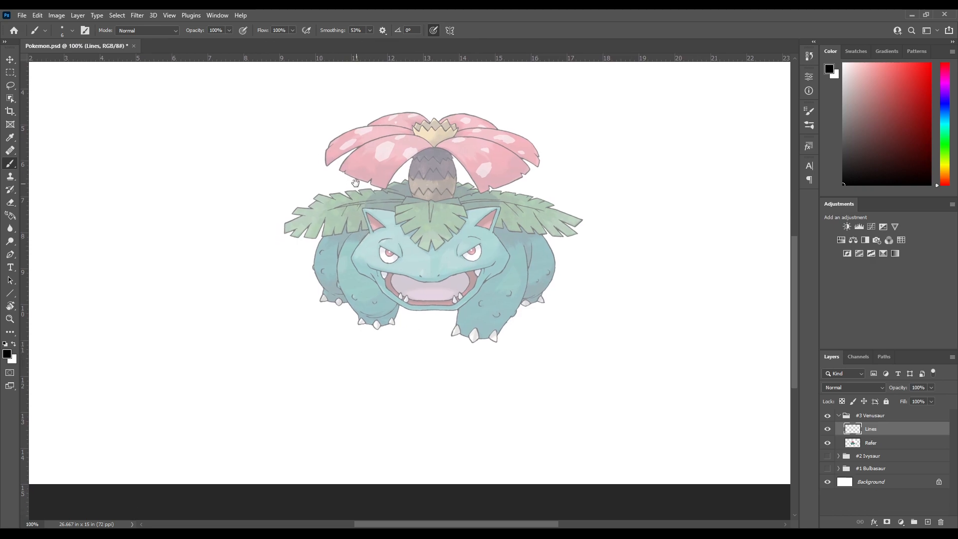
drag(376, 196, 371, 227)
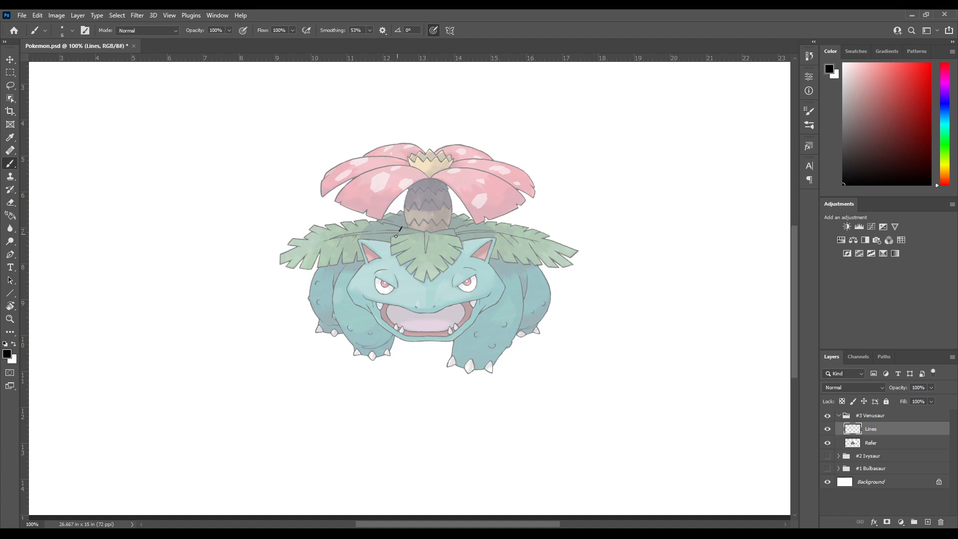
key(ctrl+z)
key(ctrl+z)
key(ctrl+z)
Ink the upper-left corner of the leaf over Venusaur's forehead, undoing strokes that stray from the reference
drag(400, 220, 370, 231)
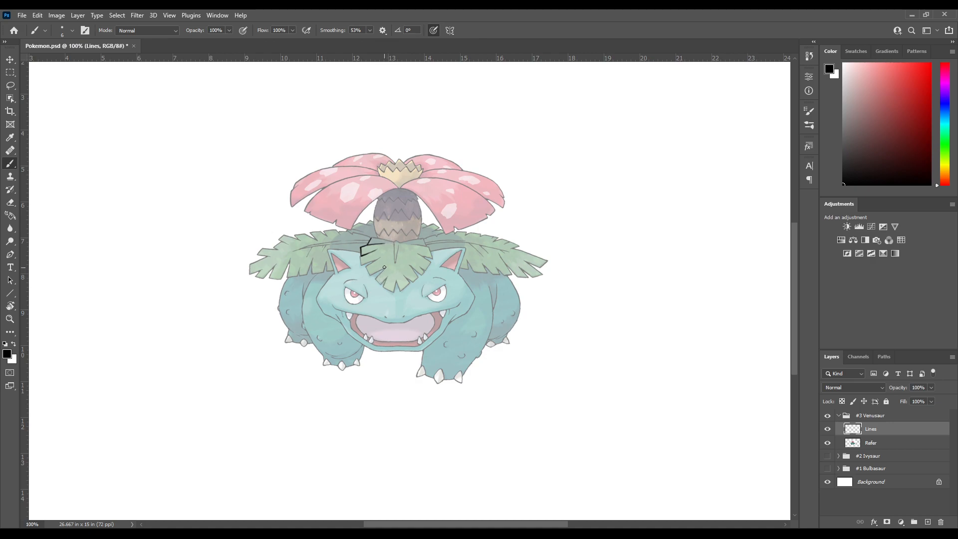
drag(374, 262, 398, 250)
key(ctrl+z)
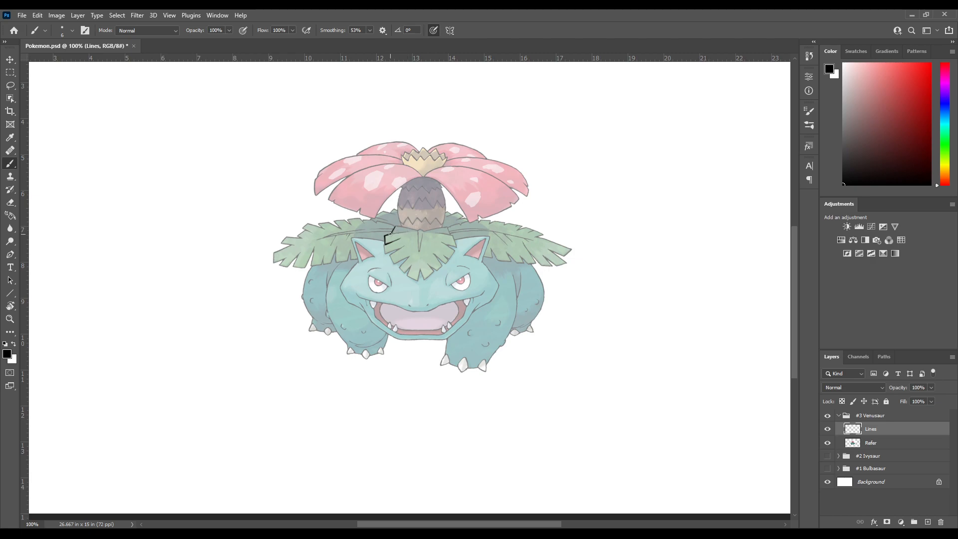
key(ctrl+z)
Refine the short inner notch line beside the forehead leaf's upper-left corner, undoing uneven strokes
key(ctrl+z)
key(ctrl+z)
key(ctrl+z)
key(ctrl+z)
key(ctrl+z)
key(ctrl+z)
key(ctrl+z)
key(ctrl+z)
drag(408, 231, 414, 230)
key(ctrl+z)
key(ctrl+z)
drag(403, 230, 410, 229)
key(ctrl+z)
mouse_move(394, 258)
mouse_down()
mouse_move(403, 220)
mouse_move(360, 224)
mouse_up()
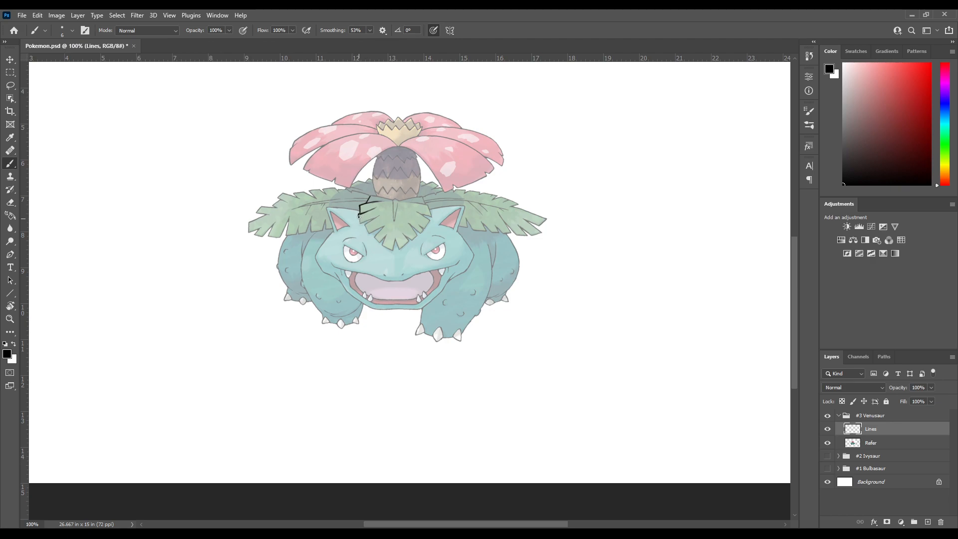
drag(359, 223, 366, 223)
key(ctrl+z)
drag(358, 214, 361, 223)
key(ctrl+z)
drag(359, 219, 384, 226)
key(ctrl+z)
drag(370, 189, 351, 219)
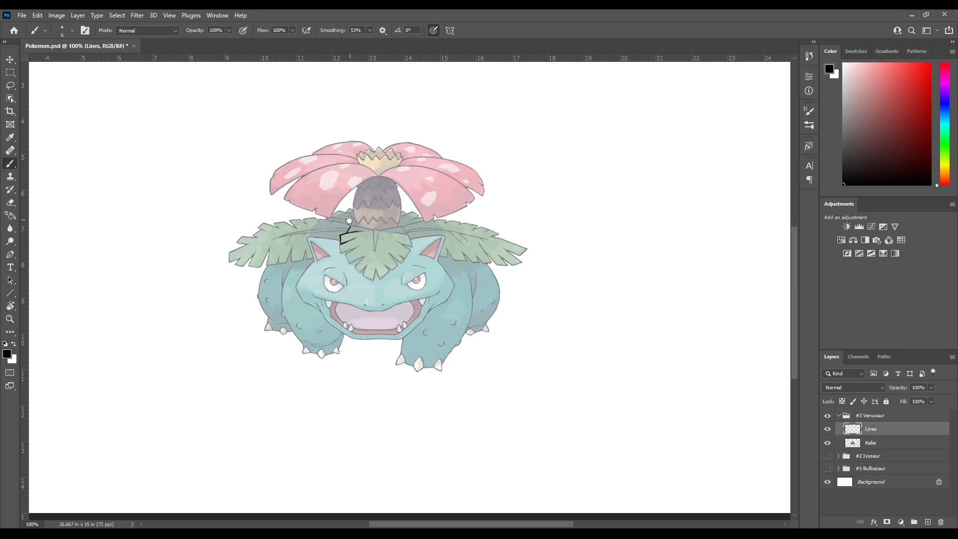
key(ctrl+z)
Compare the new Venusaur lines with the finished Ivysaur drawing by toggling both groups, then hide Ivysaur again
click(827, 456)
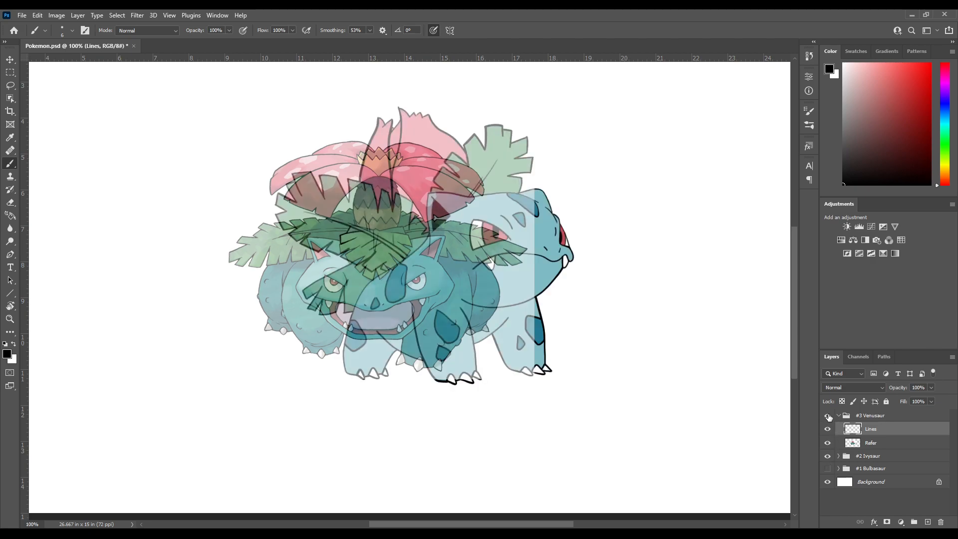
click(828, 416)
click(828, 416)
click(828, 416)
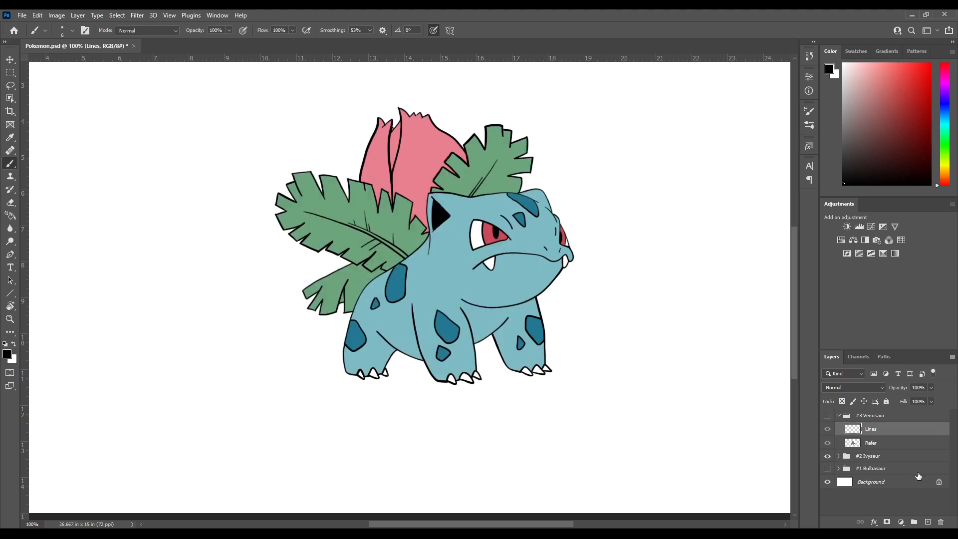
click(827, 416)
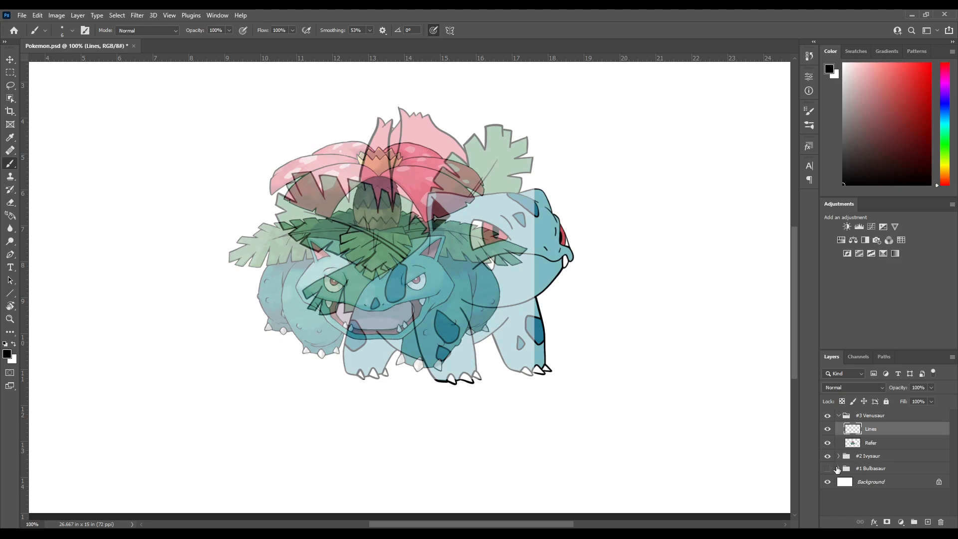
click(827, 455)
Ink the second lobe on the left edge of the forehead leaf and start the third
key(ctrl+plus)
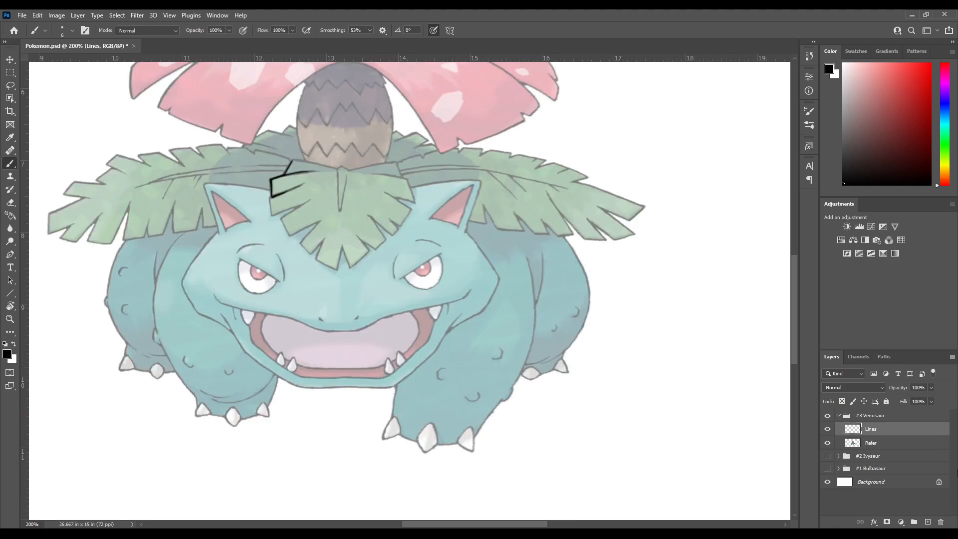
drag(303, 191, 352, 260)
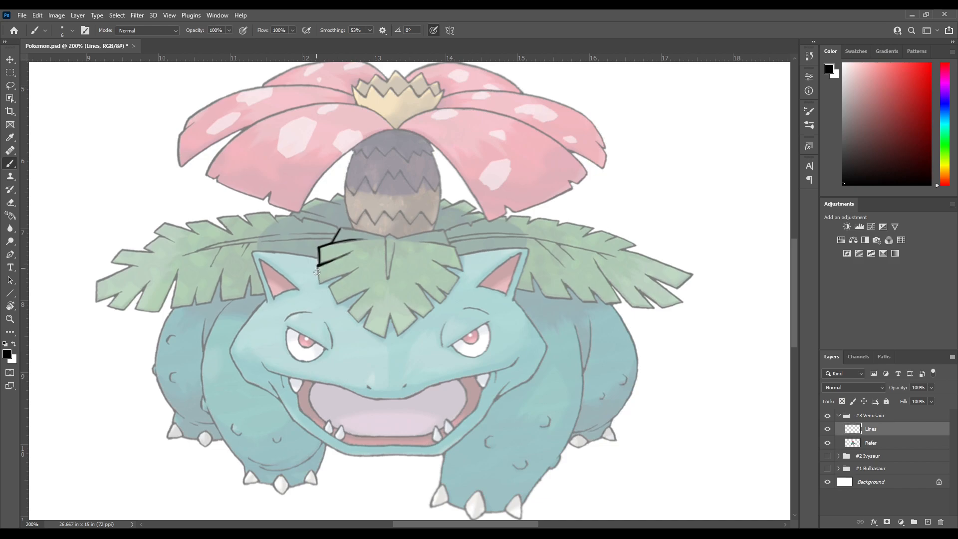
drag(321, 288, 325, 285)
drag(348, 270, 369, 225)
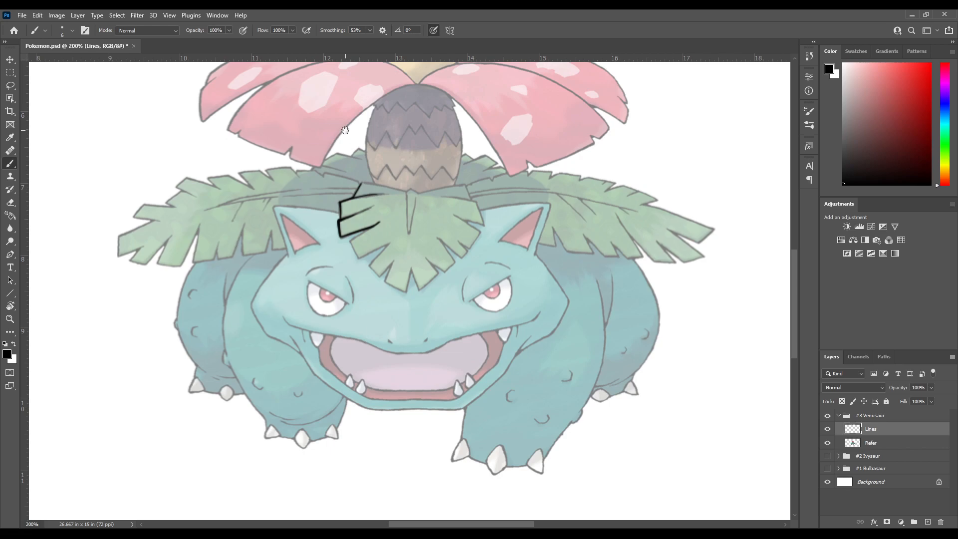
mouse_move(399, 258)
mouse_down()
mouse_move(380, 202)
mouse_move(332, 221)
mouse_move(356, 194)
mouse_move(333, 207)
mouse_move(352, 196)
mouse_move(321, 197)
mouse_move(329, 213)
mouse_move(298, 224)
mouse_move(291, 242)
mouse_move(324, 219)
mouse_up()
key(ctrl+z)
key(ctrl+z)
key(ctrl+z)
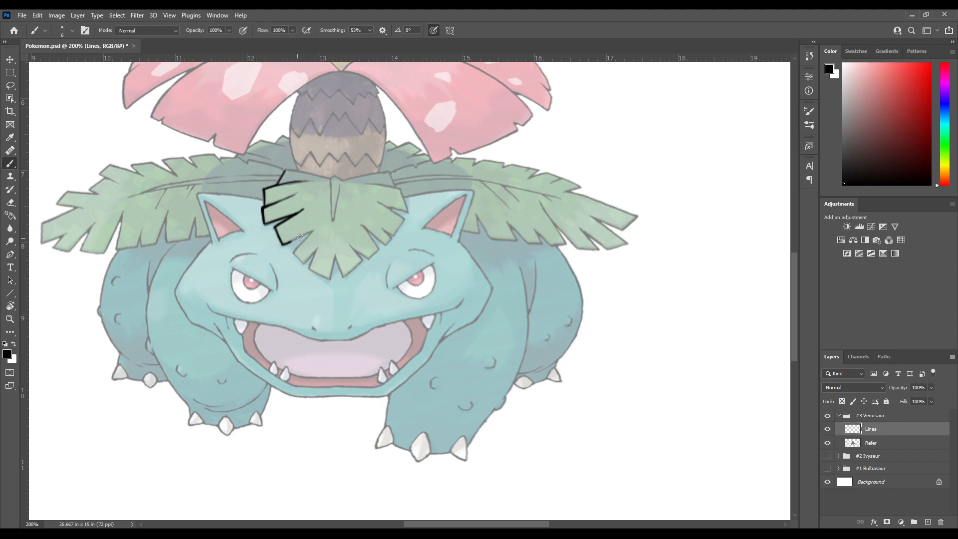
Ink the third lobe's notch and the fourth lobe down the forehead leaf's left edge, undoing stray strokes
drag(302, 245, 328, 205)
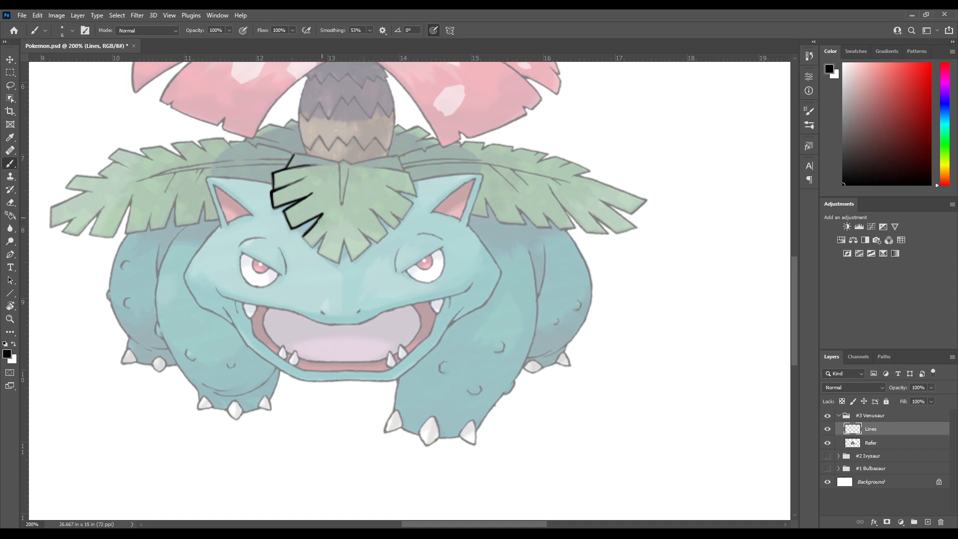
drag(302, 244, 299, 222)
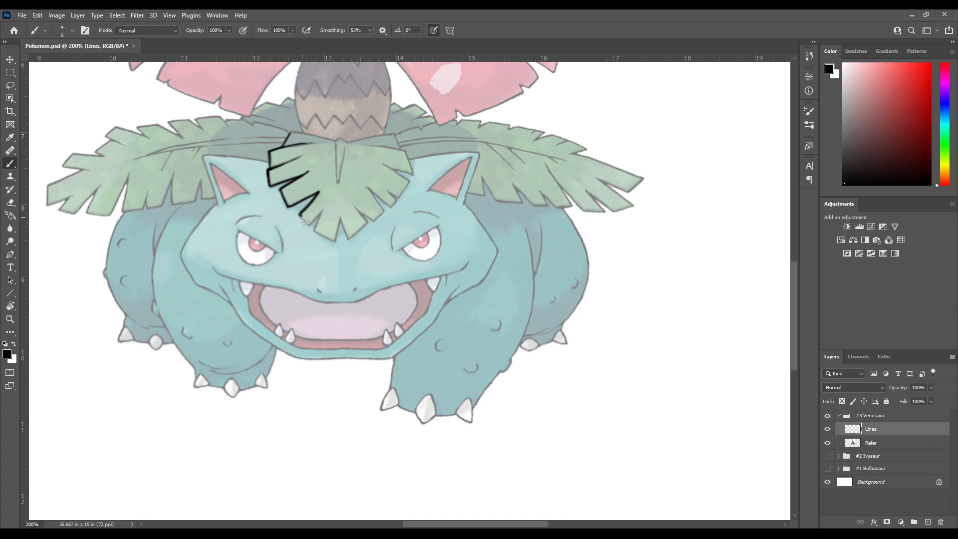
drag(312, 230, 315, 231)
key(ctrl+z)
mouse_move(315, 220)
mouse_down()
mouse_move(324, 214)
mouse_move(318, 230)
mouse_move(317, 217)
mouse_up()
key(ctrl+z)
key(ctrl+z)
scroll(319, 208, down, 1)
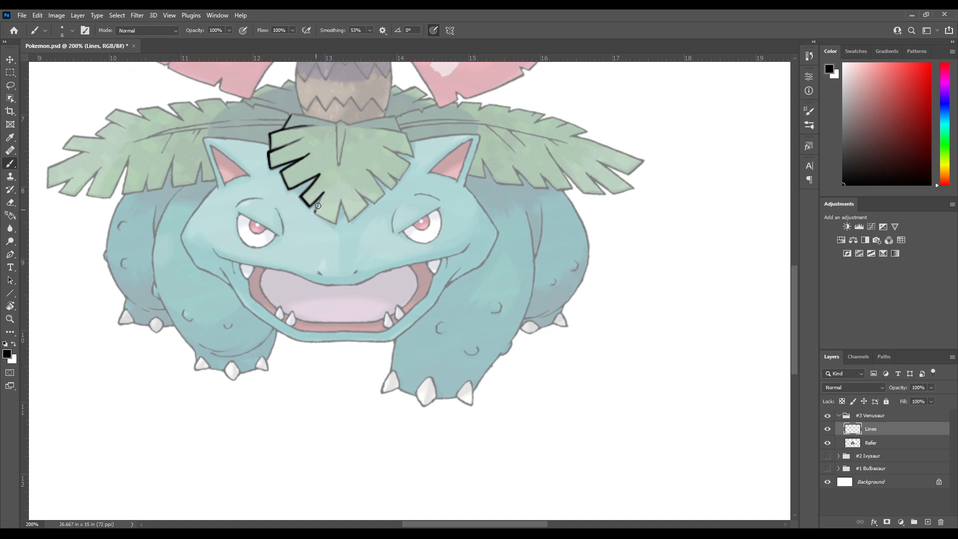
Ink the remaining notches and the pointed bottom tip of the forehead leaf
drag(324, 196, 326, 188)
drag(321, 194, 324, 188)
mouse_move(324, 217)
mouse_down()
mouse_move(349, 203)
mouse_move(317, 204)
mouse_move(305, 222)
mouse_move(309, 202)
mouse_move(303, 227)
mouse_move(312, 215)
mouse_move(283, 246)
mouse_up()
key(ctrl+z)
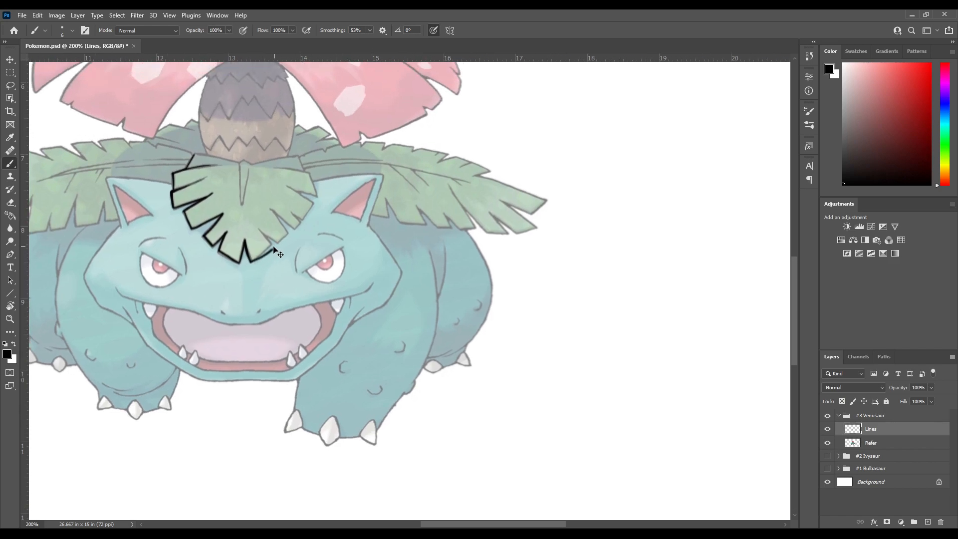
mouse_move(254, 259)
mouse_down()
mouse_move(275, 242)
mouse_move(284, 289)
mouse_move(282, 262)
mouse_up()
Rotate the canvas and ink the first notch to the right of the forehead leaf's bottom tip, redoing uneven strokes
key(r)
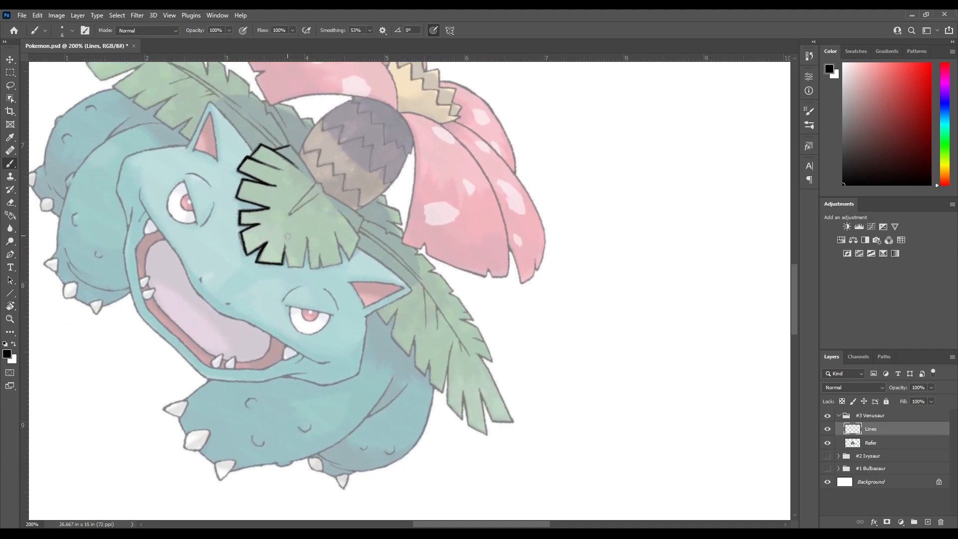
key(ctrl+z)
key(ctrl+z)
key(ctrl+z)
key(ctrl+z)
key(ctrl+z)
key(ctrl+z)
scroll(283, 241, down, 1)
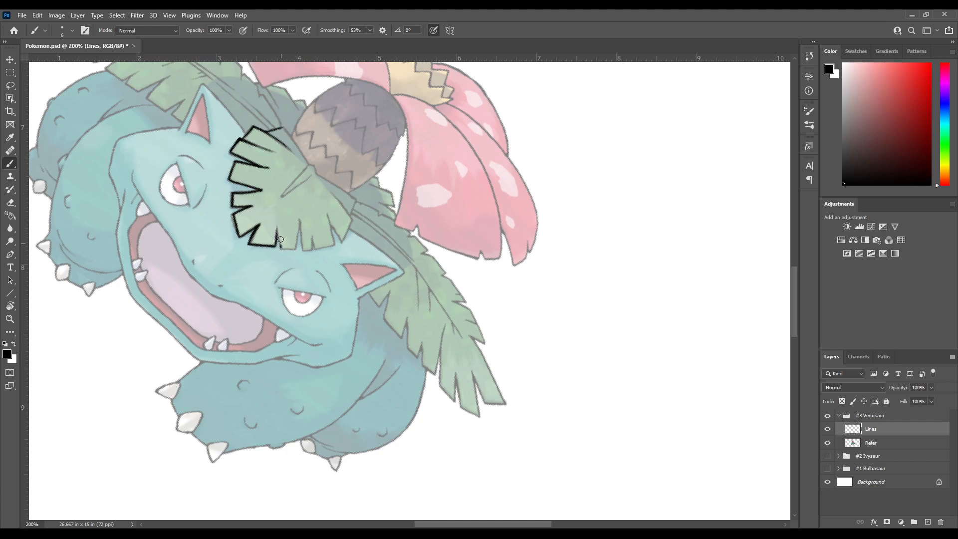
mouse_move(281, 242)
mouse_down()
mouse_move(275, 221)
mouse_move(284, 221)
mouse_up()
mouse_move(288, 244)
mouse_down()
mouse_move(285, 225)
mouse_move(283, 237)
mouse_up()
Turn the canvas upside down and ink the lobe following the first notch on the forehead leaf's right side
key(r)
mouse_move(318, 184)
mouse_down()
mouse_move(239, 292)
mouse_move(367, 400)
mouse_up()
key(b)
mouse_move(372, 401)
mouse_down()
mouse_move(334, 270)
mouse_move(291, 199)
mouse_up()
mouse_move(299, 237)
mouse_down()
mouse_move(296, 206)
mouse_move(299, 219)
mouse_move(248, 266)
mouse_move(269, 227)
mouse_move(262, 277)
mouse_move(299, 244)
mouse_move(327, 266)
mouse_move(300, 205)
mouse_move(319, 174)
mouse_move(319, 208)
mouse_up()
key(r)
key(b)
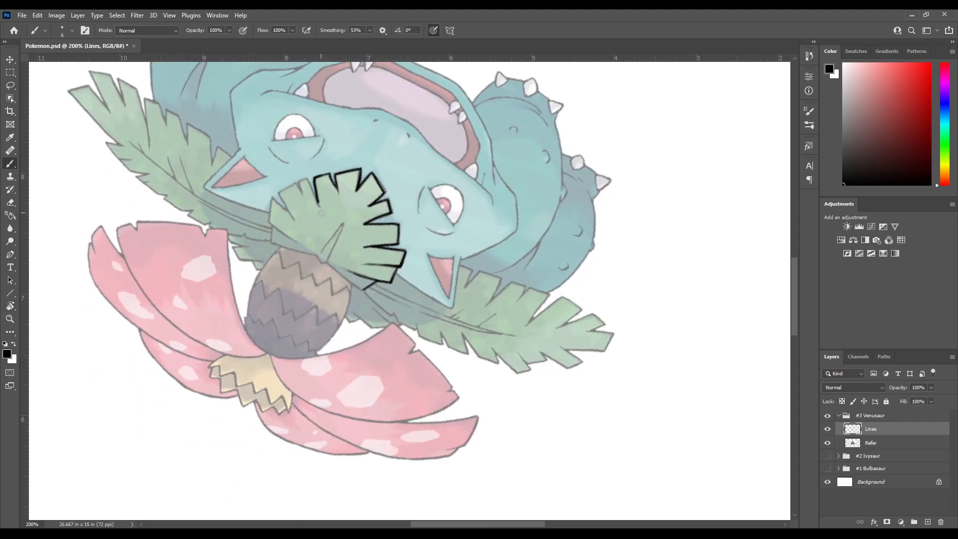
Redraw the side of the latest right-hand lobe and extend its outline into the next notch
key(ctrl+z)
drag(315, 177, 317, 208)
mouse_move(313, 196)
mouse_down()
mouse_move(327, 189)
mouse_move(313, 284)
mouse_move(319, 170)
mouse_up()
key(r)
drag(312, 254, 308, 230)
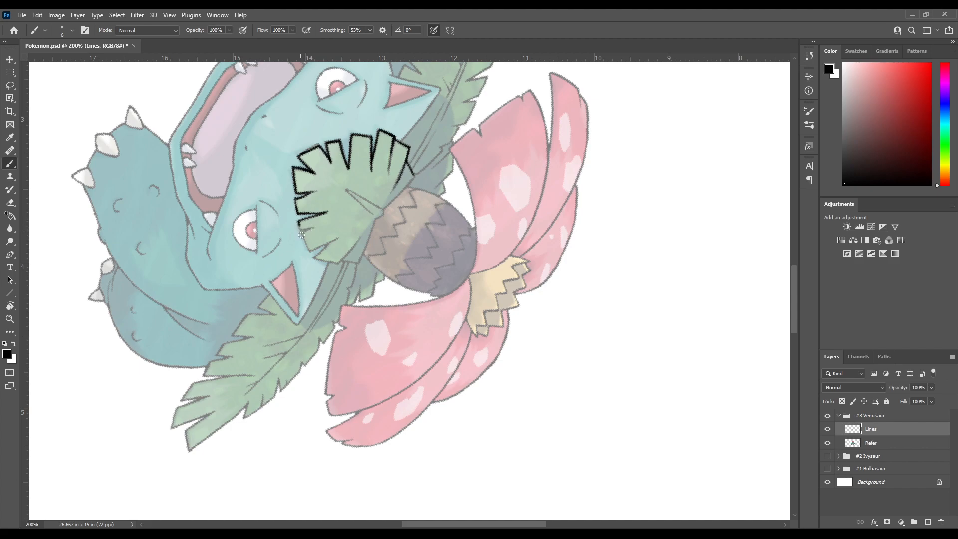
key(r)
mouse_move(306, 232)
mouse_down()
mouse_move(380, 148)
mouse_move(333, 191)
mouse_move(320, 228)
mouse_move(402, 76)
mouse_up()
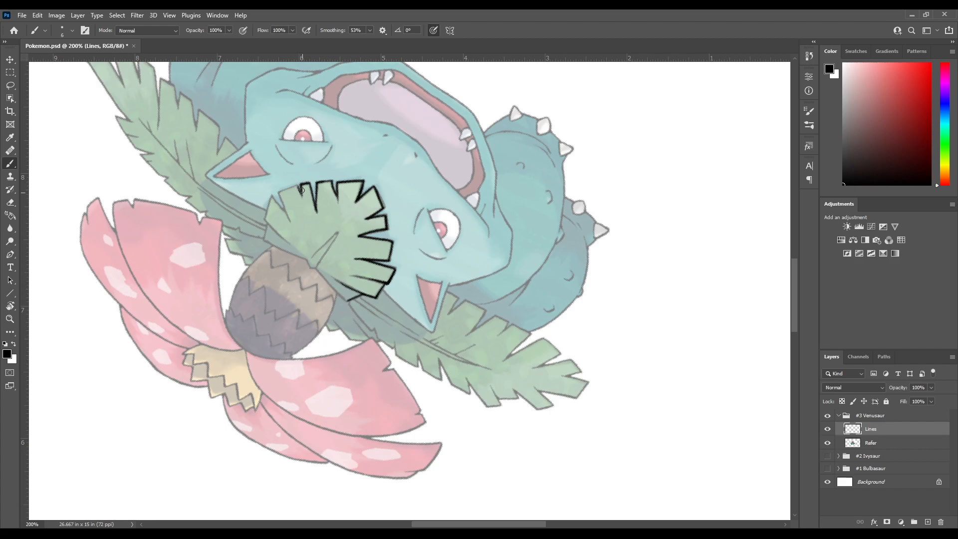
Ink the next lobe up the forehead leaf's right edge, rotating the canvas to suit each stroke
mouse_move(297, 184)
mouse_down()
mouse_move(301, 183)
mouse_move(327, 175)
mouse_up()
key(ctrl+z)
key(r)
mouse_move(396, 154)
mouse_down()
mouse_move(288, 219)
mouse_move(277, 241)
mouse_up()
drag(303, 327, 345, 167)
key(r)
mouse_move(345, 175)
mouse_down()
mouse_move(300, 225)
mouse_move(343, 172)
mouse_up()
key(r)
drag(343, 172, 302, 234)
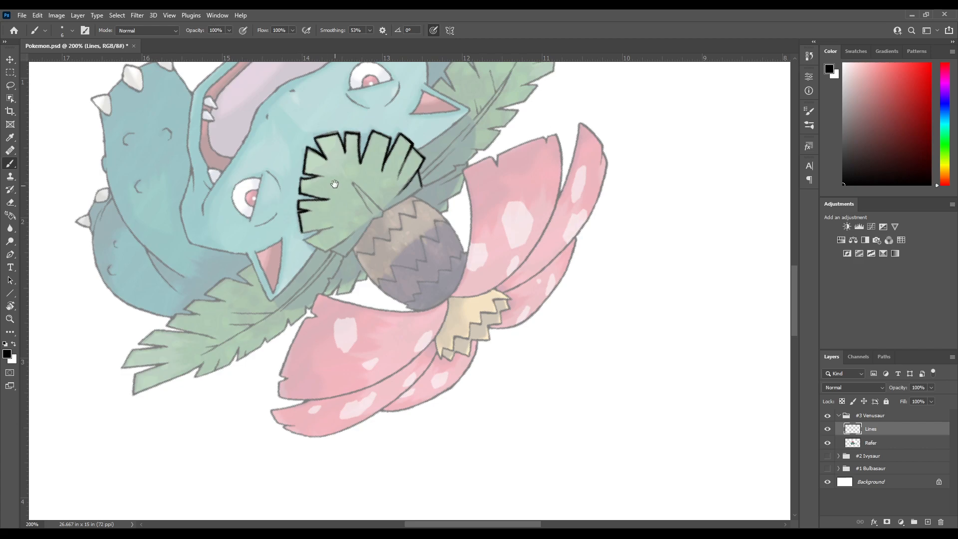
drag(335, 186, 297, 225)
Ink the notch leading to the forehead leaf's uppermost right lobe, undoing the stray stroke
key(r)
mouse_move(382, 212)
mouse_down()
mouse_move(352, 308)
mouse_move(263, 127)
mouse_up()
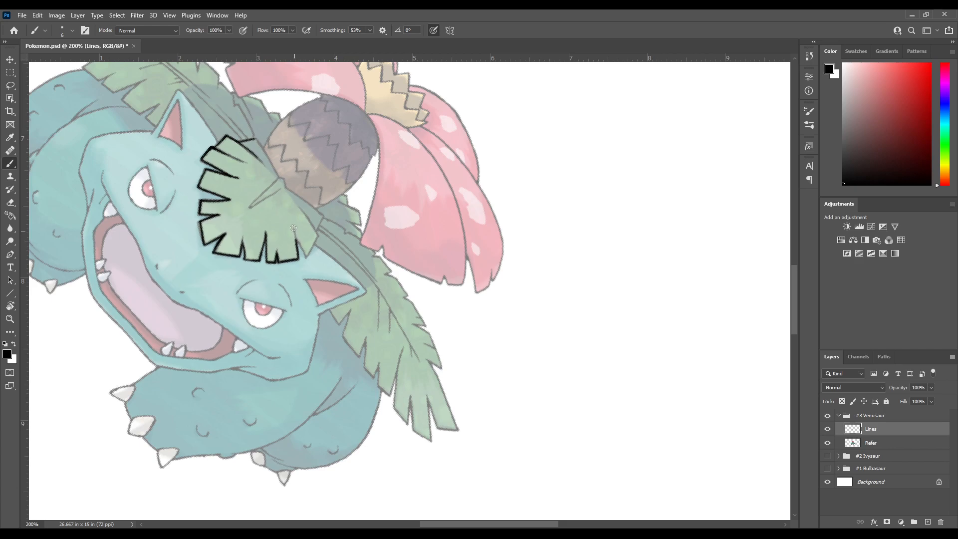
mouse_move(318, 258)
mouse_down()
mouse_move(291, 240)
mouse_move(302, 308)
mouse_move(290, 220)
mouse_move(311, 206)
mouse_move(284, 280)
mouse_move(318, 270)
mouse_move(302, 287)
mouse_move(300, 256)
mouse_move(295, 288)
mouse_move(315, 253)
mouse_move(281, 230)
mouse_up()
key(r)
key(r)
mouse_move(452, 186)
mouse_down()
mouse_move(337, 204)
mouse_move(300, 262)
mouse_up()
mouse_move(428, 433)
mouse_down()
mouse_move(300, 253)
mouse_move(299, 275)
mouse_up()
key(ctrl+z)
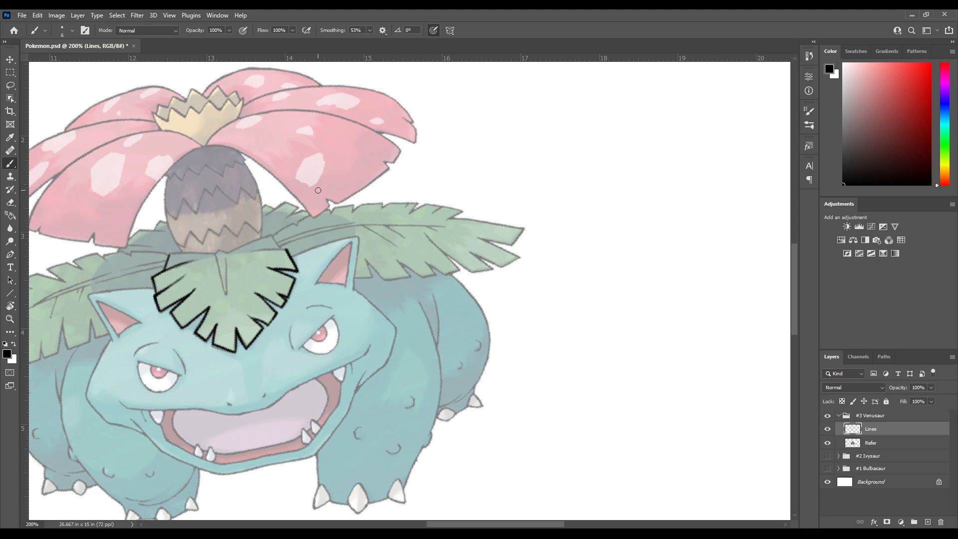
Ink the outer edge of the uppermost right lobe on the forehead leaf with the canvas rotated
key(r)
drag(318, 180, 317, 197)
mouse_move(364, 291)
mouse_down()
mouse_move(329, 194)
mouse_move(308, 205)
mouse_move(313, 183)
mouse_up()
key(r)
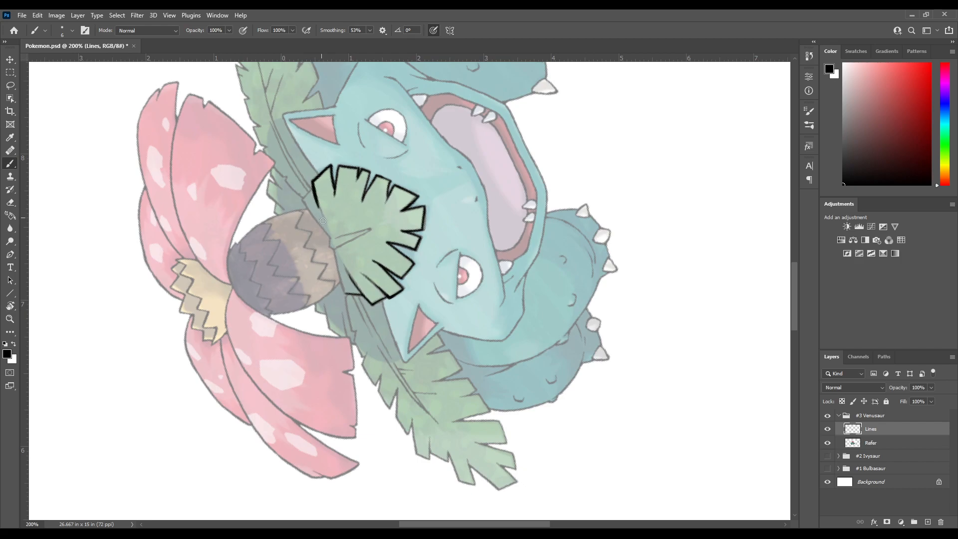
drag(321, 212, 326, 219)
key(r)
mouse_move(326, 224)
mouse_down()
mouse_move(316, 226)
mouse_move(345, 194)
mouse_move(397, 180)
mouse_up()
key(b)
drag(474, 149, 282, 206)
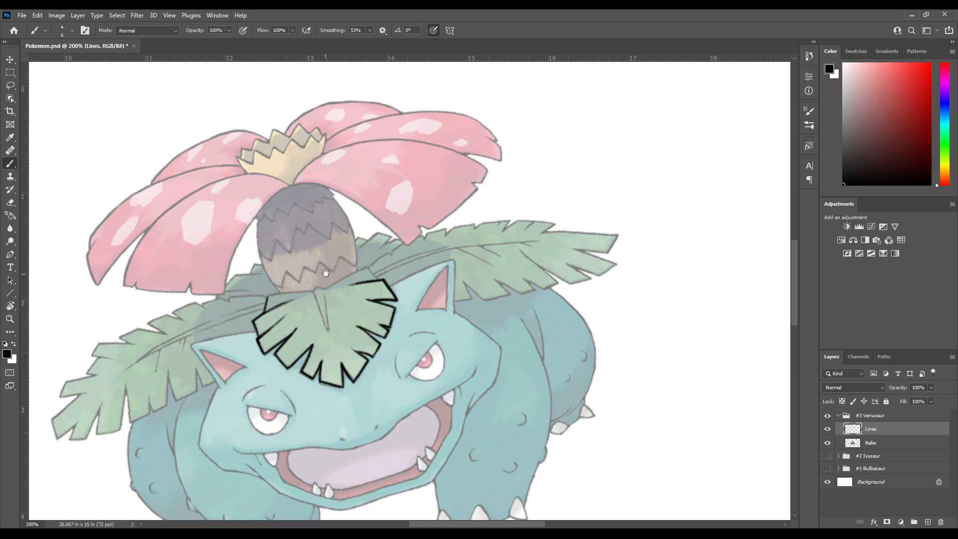
Ink the forehead leaf's upper-right corner, rotating the canvas between strokes
key(r)
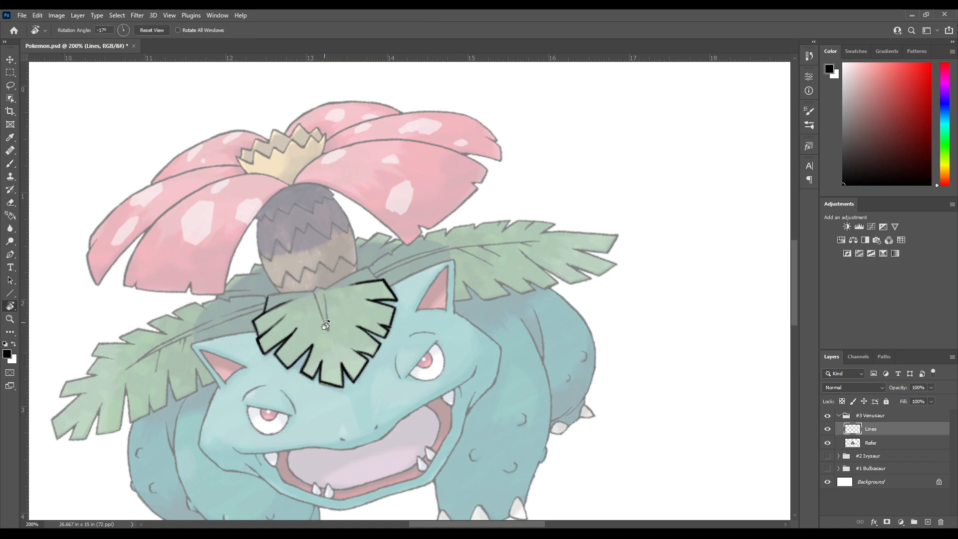
drag(324, 322, 324, 214)
key(b)
mouse_move(490, 205)
mouse_down()
mouse_move(387, 235)
mouse_move(414, 164)
mouse_up()
key(r)
drag(424, 167, 365, 172)
key(b)
drag(349, 238, 365, 202)
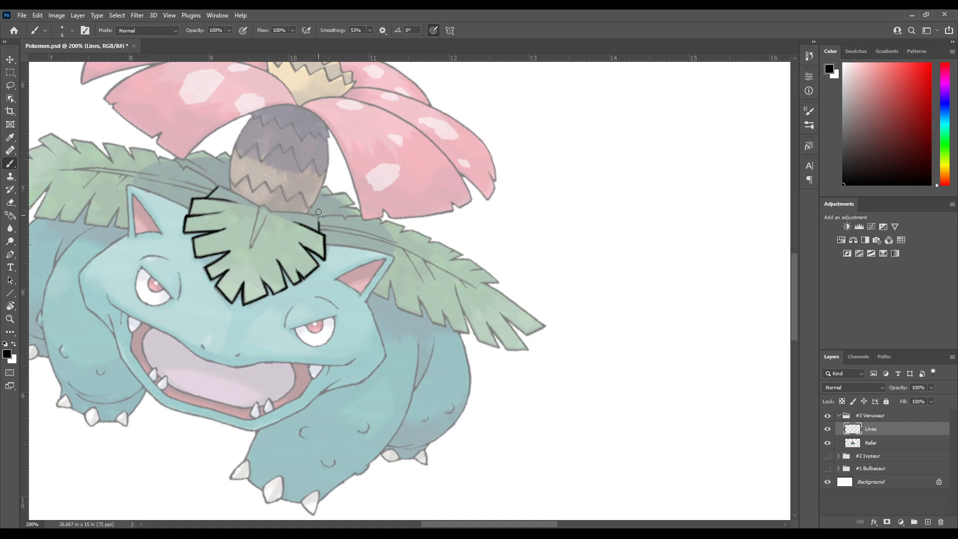
drag(321, 243, 340, 204)
Turn the canvas sideways and start the forehead leaf's top edge from its upper-right corner, undoing the last misplaced stroke
key(r)
mouse_move(449, 160)
mouse_down()
mouse_move(388, 153)
mouse_move(287, 255)
mouse_up()
mouse_move(344, 278)
mouse_down()
mouse_move(299, 184)
mouse_move(324, 339)
mouse_move(328, 165)
mouse_move(289, 81)
mouse_up()
key(b)
key(r)
drag(300, 279, 333, 214)
key(b)
drag(431, 157, 328, 190)
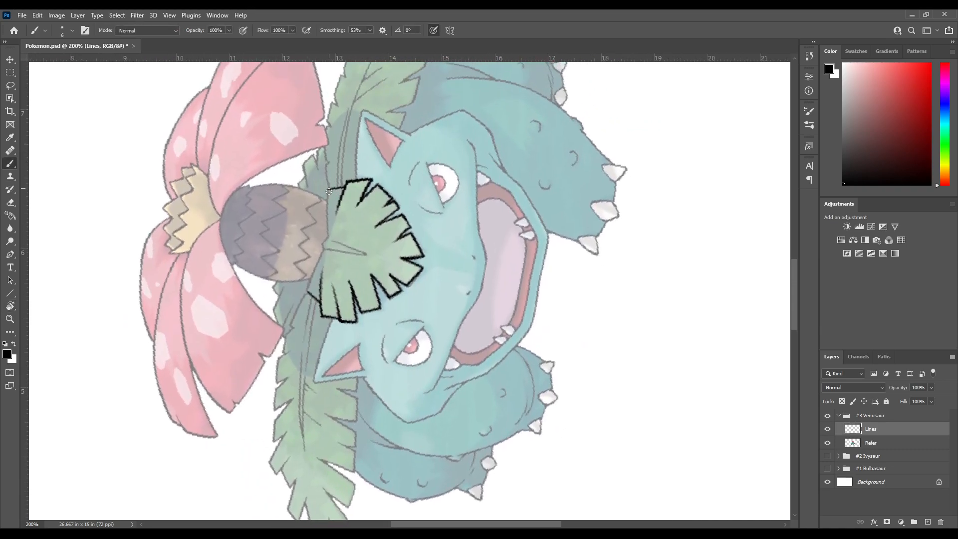
mouse_move(350, 215)
mouse_down()
mouse_move(358, 180)
mouse_move(333, 195)
mouse_up()
key(r)
key(b)
key(ctrl+z)
Ink the forehead leaf's top edge from its right corner to the base of the flower's trunk
mouse_move(293, 235)
mouse_down()
mouse_move(325, 196)
mouse_move(322, 246)
mouse_move(327, 193)
mouse_move(348, 198)
mouse_move(344, 190)
mouse_move(379, 163)
mouse_move(319, 201)
mouse_move(313, 182)
mouse_move(317, 234)
mouse_move(366, 166)
mouse_up()
key(r)
key(b)
key(r)
drag(366, 165, 300, 202)
key(b)
drag(333, 208, 344, 175)
mouse_move(298, 213)
mouse_down()
mouse_move(375, 163)
mouse_move(327, 170)
mouse_move(340, 170)
mouse_up()
key(r)
key(b)
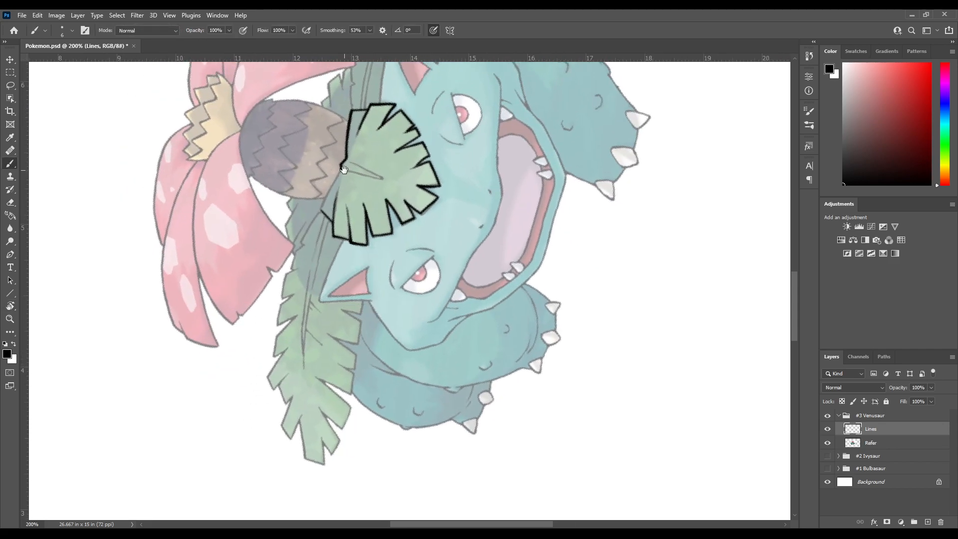
mouse_move(347, 214)
mouse_down()
mouse_move(360, 182)
mouse_move(329, 233)
mouse_up()
key(r)
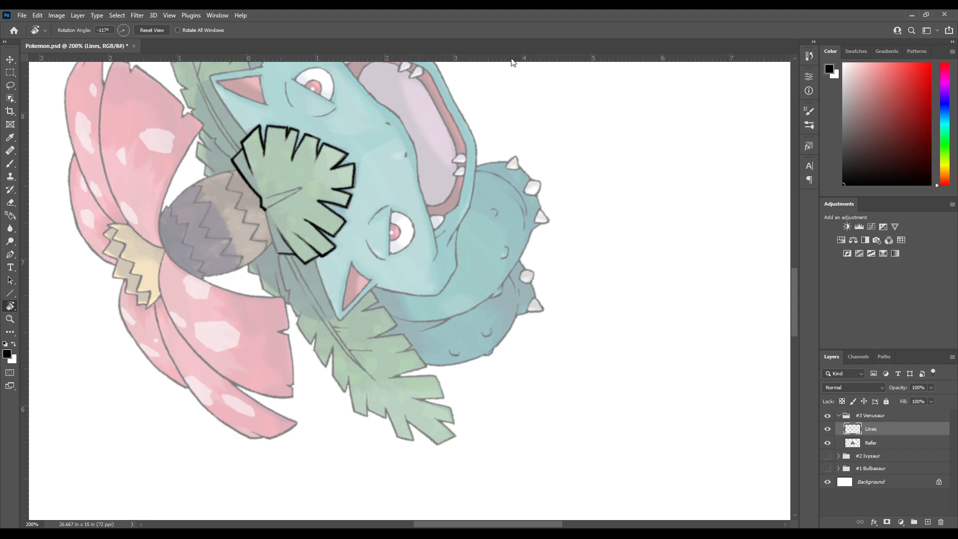
key(b)
mouse_move(264, 224)
mouse_down()
mouse_move(303, 154)
mouse_move(364, 199)
mouse_move(323, 236)
mouse_move(334, 264)
mouse_up()
key(ctrl+z)
mouse_move(324, 224)
mouse_down()
mouse_move(339, 272)
mouse_move(326, 225)
mouse_move(341, 273)
mouse_move(325, 223)
mouse_move(340, 273)
mouse_up()
key(ctrl+z)
key(ctrl+z)
Ink the left half of the forehead leaf's top edge, from the trunk's base to the leaf's upper-left corner, redoing misplaced strokes
key(ctrl+z)
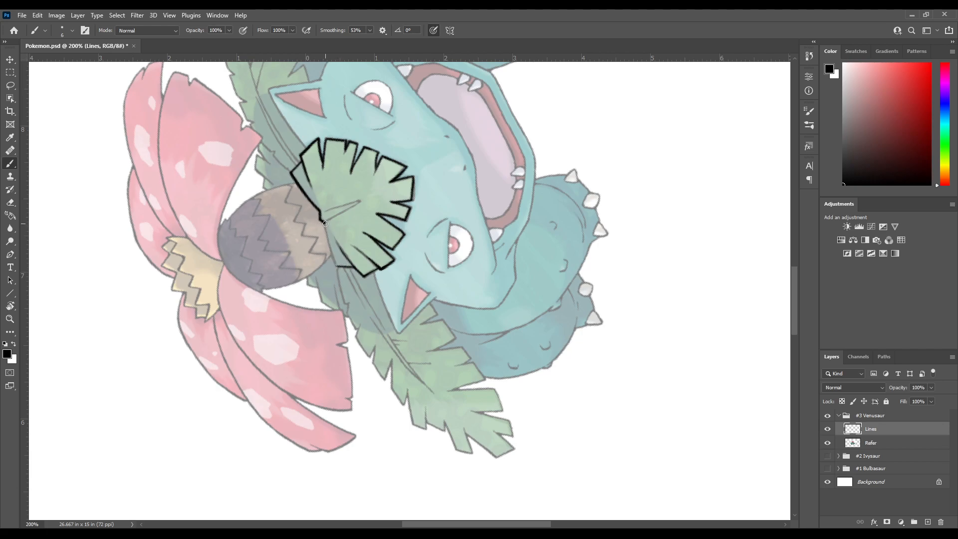
key(ctrl+z)
drag(333, 260, 340, 271)
key(ctrl+z)
drag(328, 237, 341, 273)
key(ctrl+z)
drag(324, 223, 331, 251)
key(ctrl+z)
drag(321, 220, 342, 271)
key(ctrl+z)
mouse_move(325, 228)
mouse_down()
mouse_move(346, 275)
mouse_move(330, 294)
mouse_move(317, 271)
mouse_move(358, 209)
mouse_up()
key(r)
key(b)
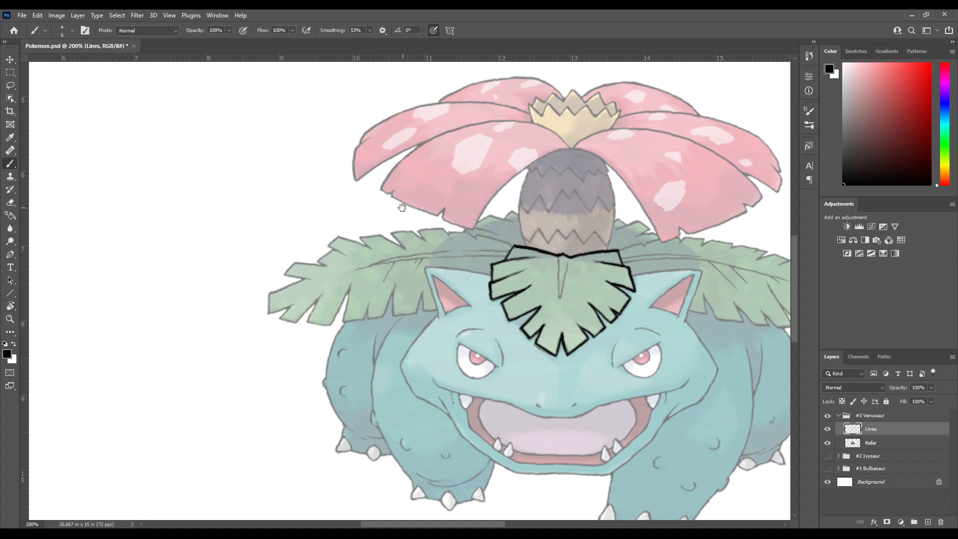
Ink the central vein of the forehead leaf, starting from the dip in its top edge
scroll(324, 197, right, 3)
scroll(342, 196, right, 2)
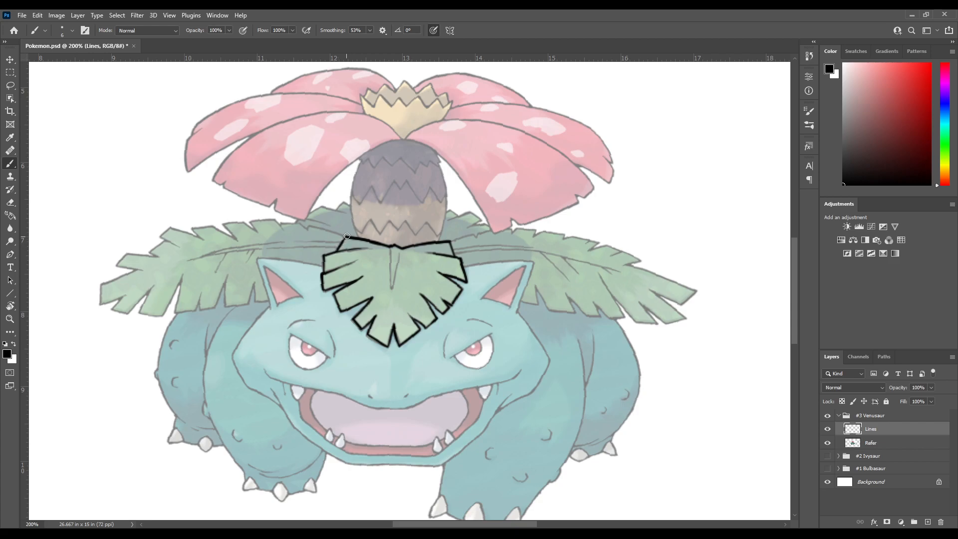
scroll(397, 194, right, 3)
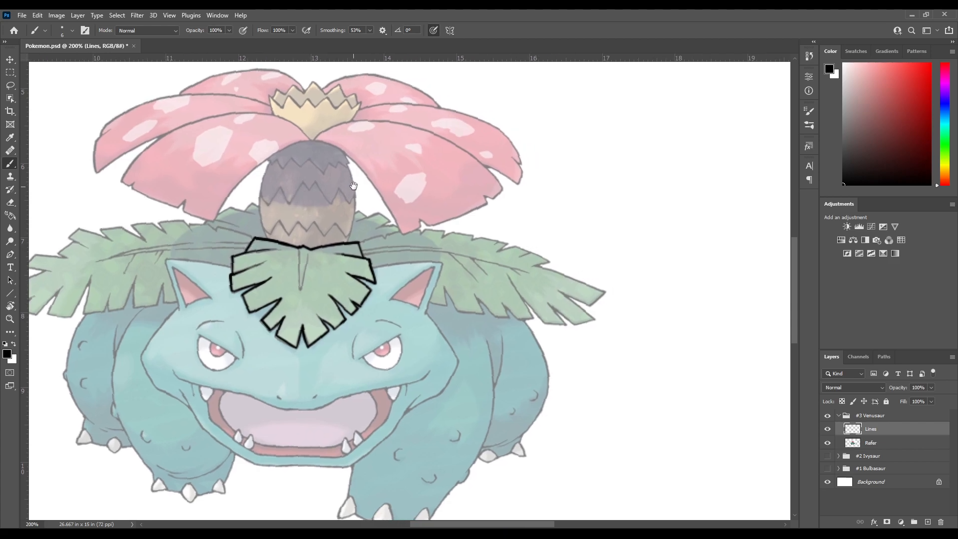
scroll(311, 219, down, 1)
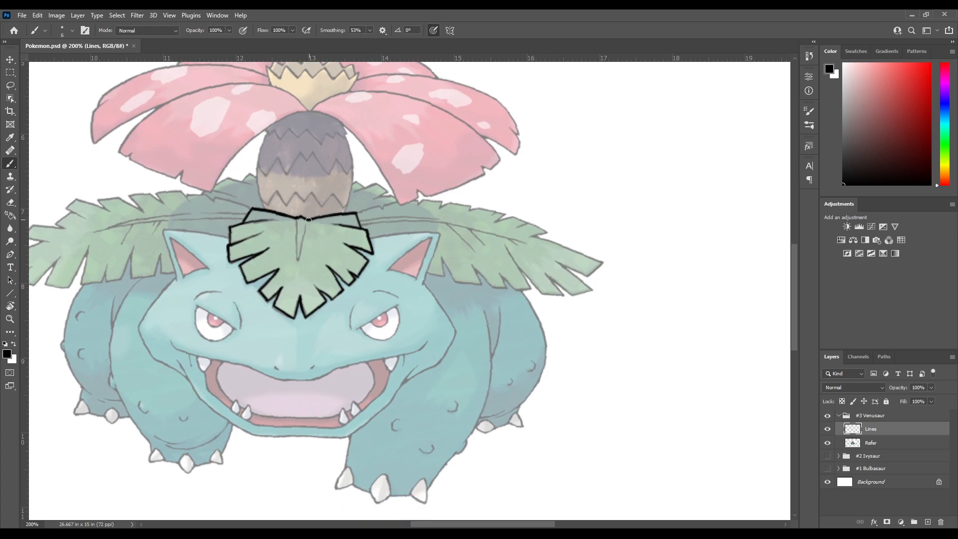
mouse_move(298, 218)
mouse_down()
mouse_move(299, 265)
mouse_move(306, 228)
mouse_up()
key(ctrl+z)
key(ctrl+z)
mouse_move(298, 219)
mouse_down()
mouse_move(298, 263)
mouse_move(305, 229)
mouse_up()
drag(338, 194, 288, 248)
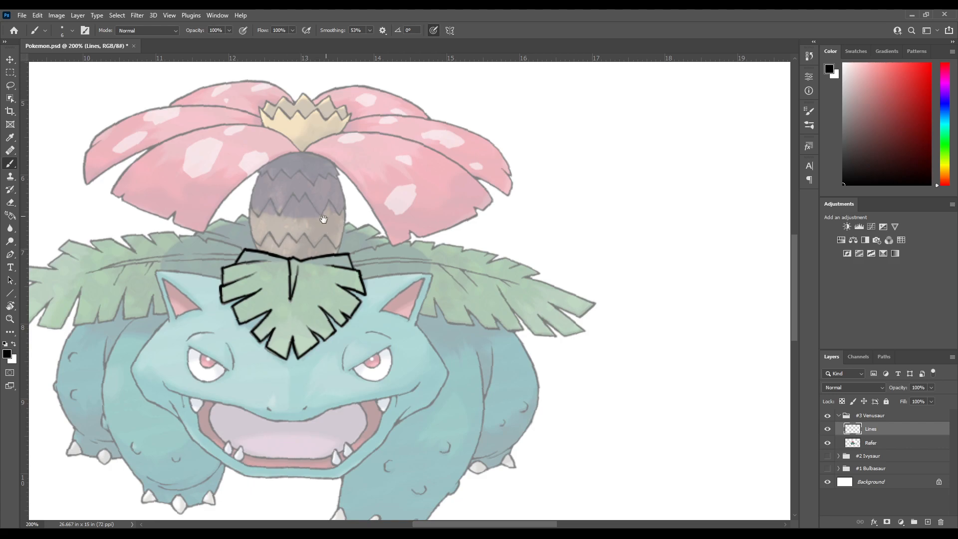
drag(297, 143, 323, 177)
drag(296, 259, 352, 169)
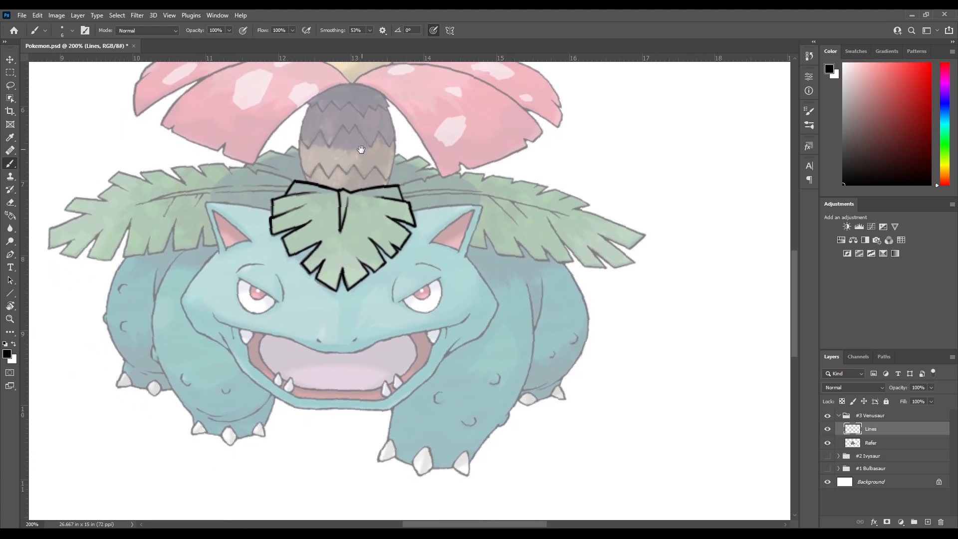
drag(367, 145, 343, 202)
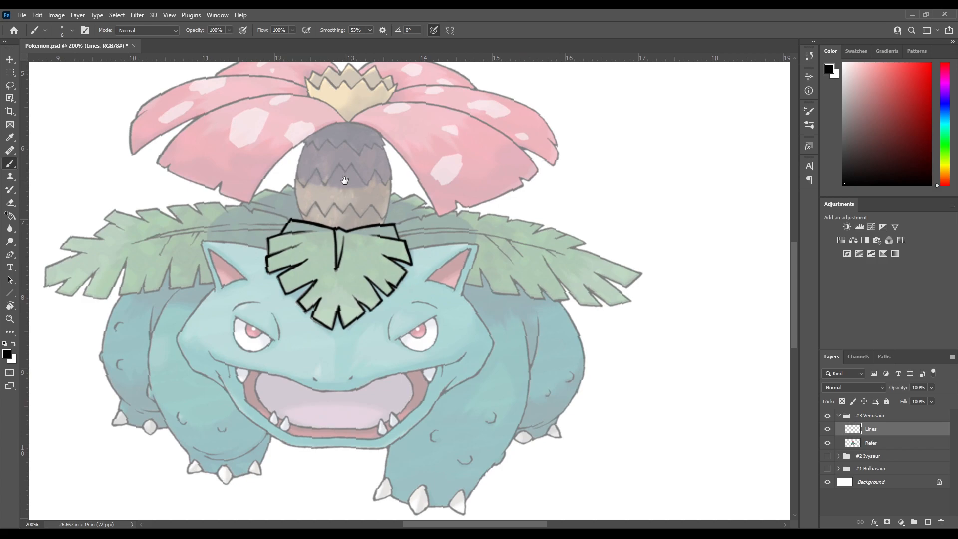
drag(341, 159, 335, 223)
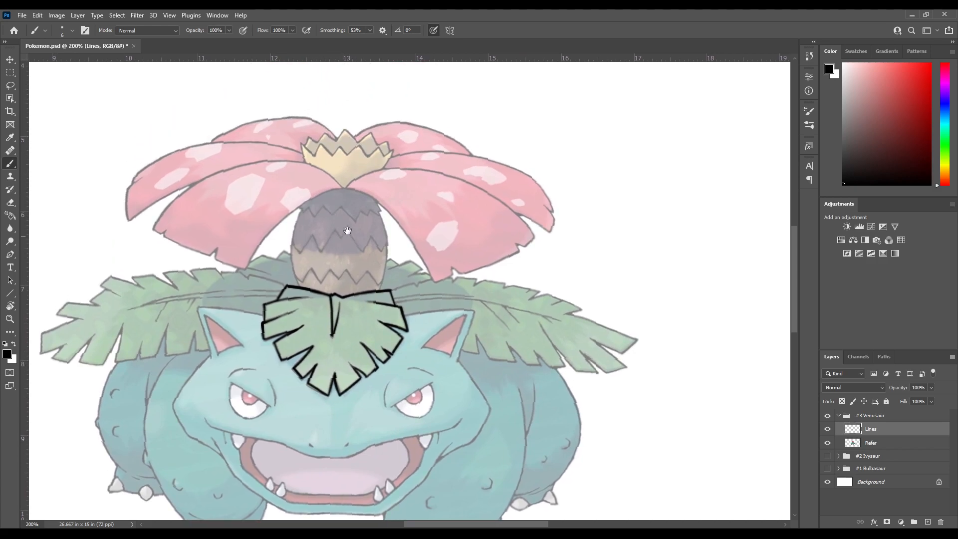
Rotate the canvas sideways and ink the left ear's top edge from the forehead leaf to the ear tip
scroll(315, 200, down, 5)
scroll(310, 184, left, 3)
key(r)
mouse_move(350, 172)
mouse_down()
mouse_move(325, 187)
mouse_move(366, 419)
mouse_move(294, 212)
mouse_up()
key(r)
drag(310, 192, 424, 150)
drag(434, 157, 269, 258)
key(r)
mouse_move(311, 232)
mouse_down()
mouse_move(301, 258)
mouse_move(353, 210)
mouse_move(379, 166)
mouse_up()
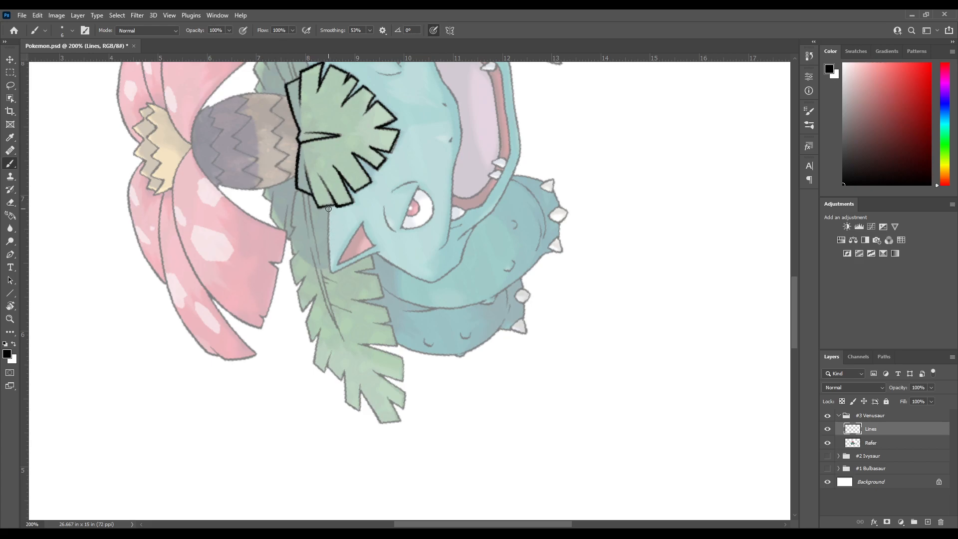
mouse_move(328, 245)
mouse_down()
mouse_move(330, 271)
mouse_move(341, 244)
mouse_move(329, 187)
mouse_up()
Ink the left ear's outer edge from the tip down to the head, redoing misplaced strokes
key(r)
mouse_move(293, 305)
mouse_down()
mouse_move(293, 201)
mouse_move(398, 185)
mouse_move(424, 192)
mouse_up()
drag(393, 229, 267, 138)
mouse_move(399, 150)
mouse_down()
mouse_move(323, 156)
mouse_move(324, 210)
mouse_up()
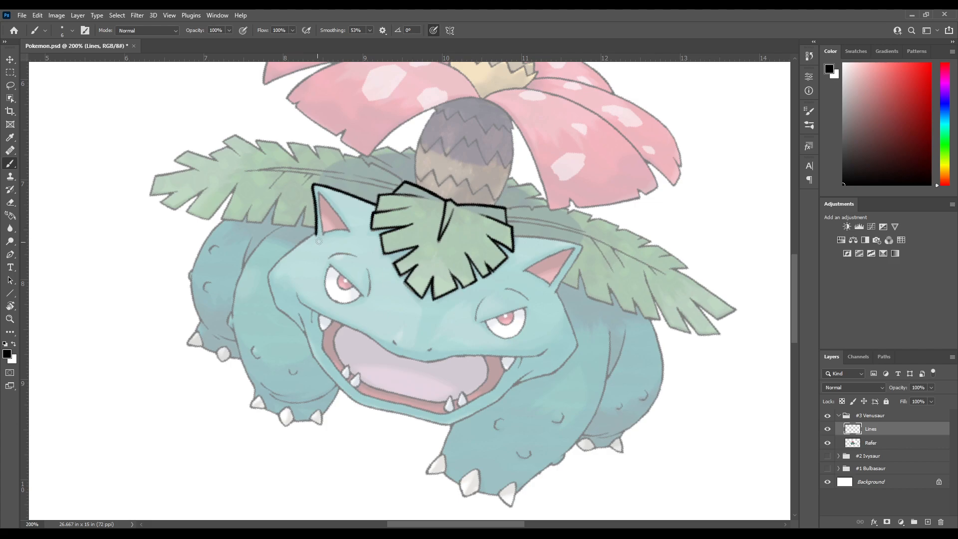
key(ctrl+z)
drag(317, 229, 316, 239)
key(ctrl+z)
mouse_move(312, 195)
mouse_down()
mouse_move(317, 241)
mouse_move(338, 197)
mouse_move(302, 239)
mouse_move(290, 291)
mouse_up()
Ink the left side of the head from the ear's base to the outer corner of the cheek
key(r)
drag(328, 247, 328, 137)
mouse_move(329, 204)
mouse_down()
mouse_move(325, 167)
mouse_move(299, 162)
mouse_move(303, 205)
mouse_move(295, 144)
mouse_up()
key(r)
drag(294, 281, 326, 154)
key(b)
drag(486, 81, 327, 190)
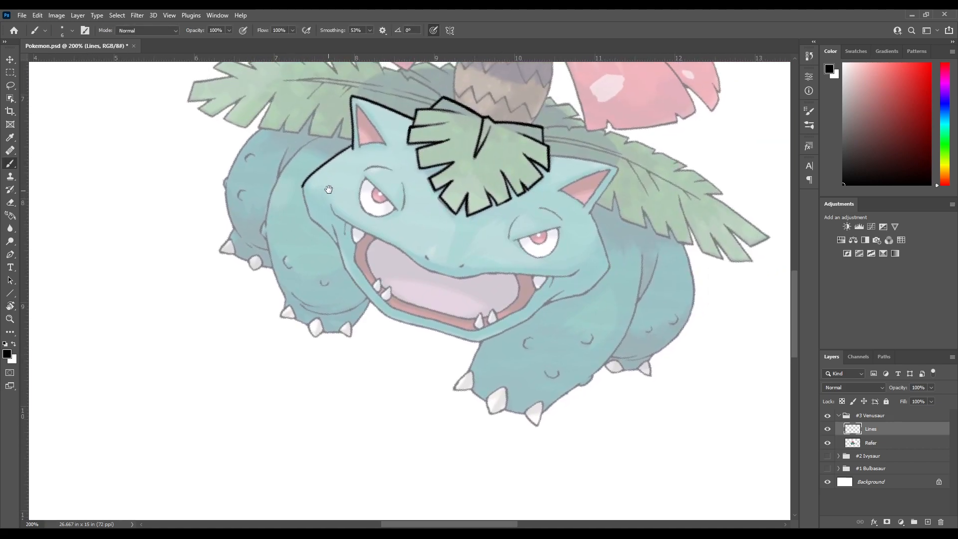
drag(334, 152, 326, 186)
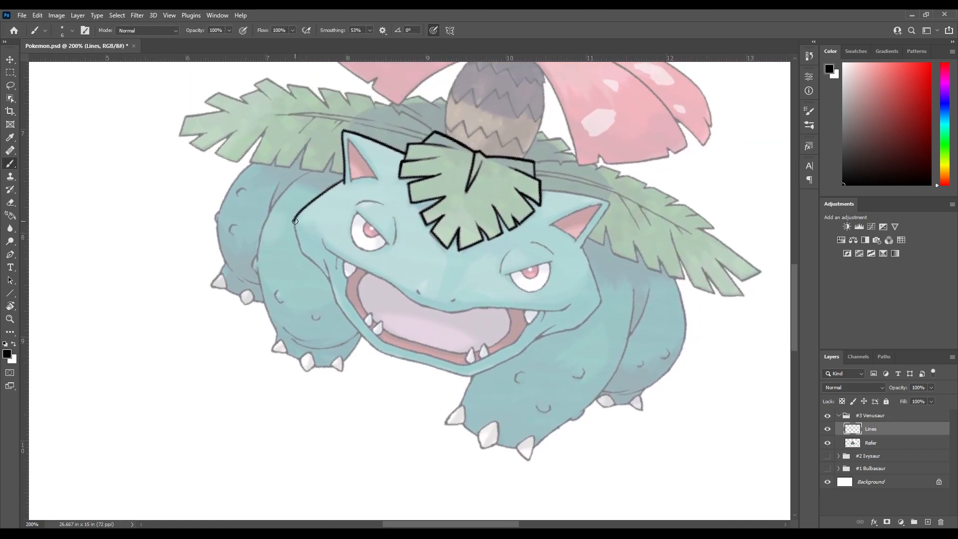
Ink the left cheek's edge down to the jaw with the crease beside the mouth, undoing misplaced strokes
drag(295, 230, 301, 244)
key(ctrl+z)
drag(322, 269, 336, 289)
drag(327, 252, 305, 207)
key(ctrl+z)
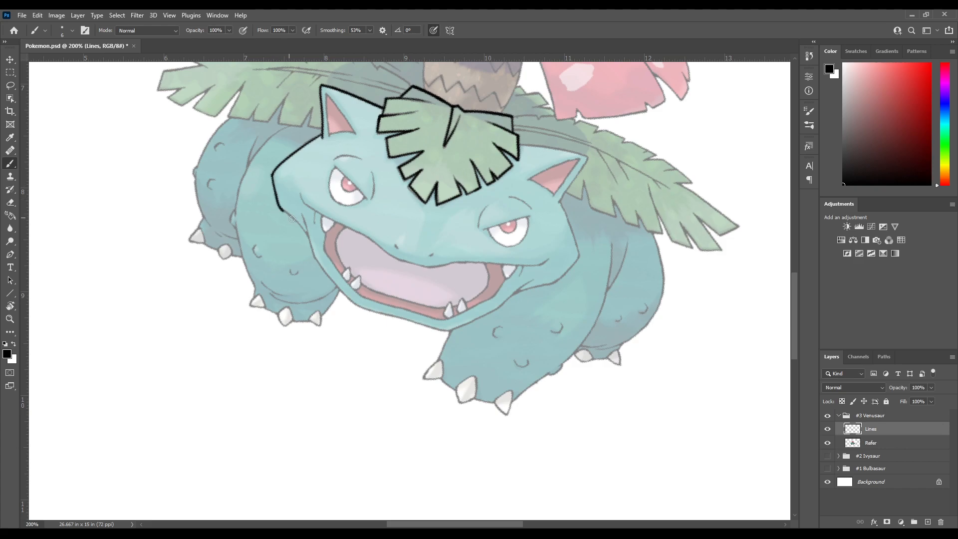
mouse_move(304, 227)
mouse_down()
mouse_move(312, 243)
mouse_move(304, 215)
mouse_up()
key(ctrl+z)
key(ctrl+z)
scroll(303, 195, down, 3)
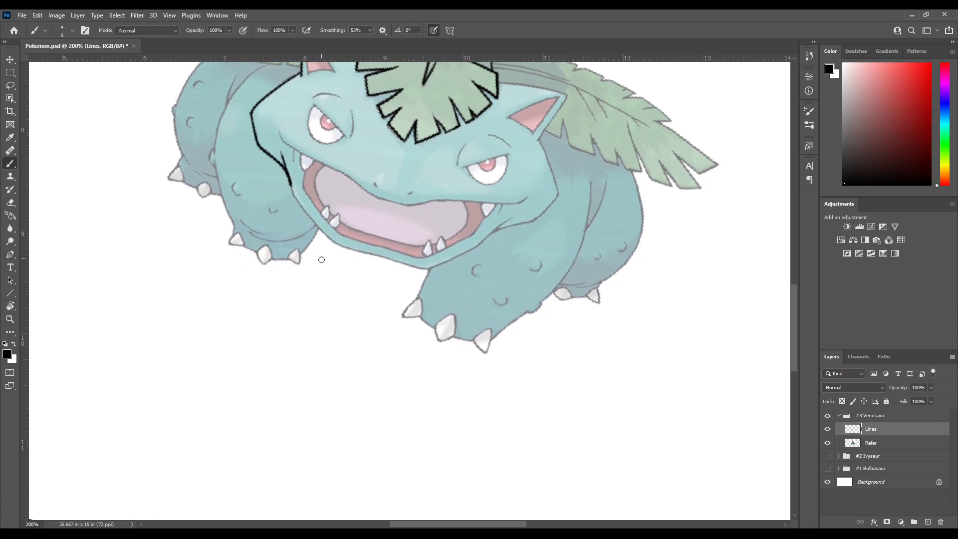
Ink the left side of the lower jaw with the canvas rotated
key(r)
mouse_move(313, 292)
mouse_down()
mouse_move(293, 195)
mouse_move(262, 235)
mouse_up()
key(b)
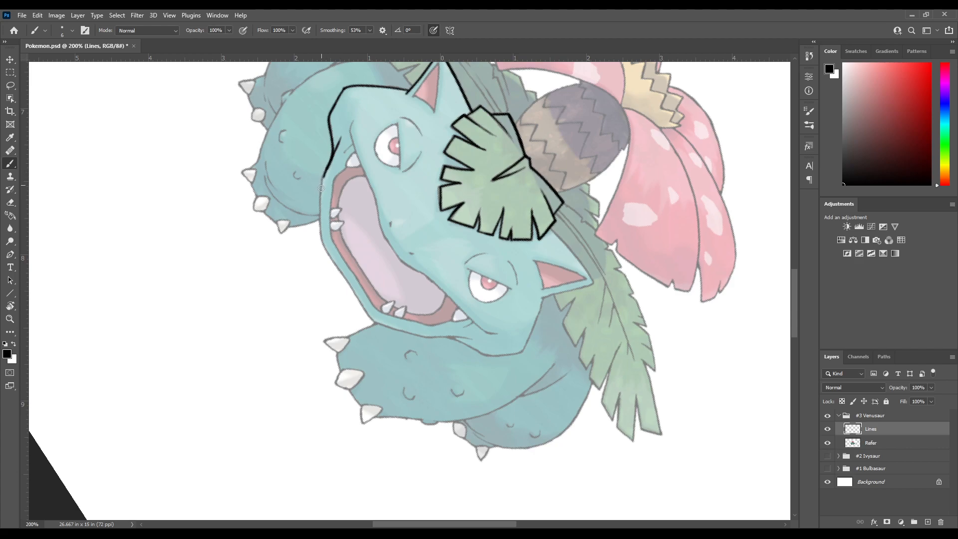
mouse_move(319, 204)
mouse_down()
mouse_move(329, 257)
mouse_move(315, 196)
mouse_up()
key(r)
mouse_move(333, 272)
mouse_down()
mouse_move(317, 212)
mouse_move(340, 197)
mouse_move(264, 224)
mouse_up()
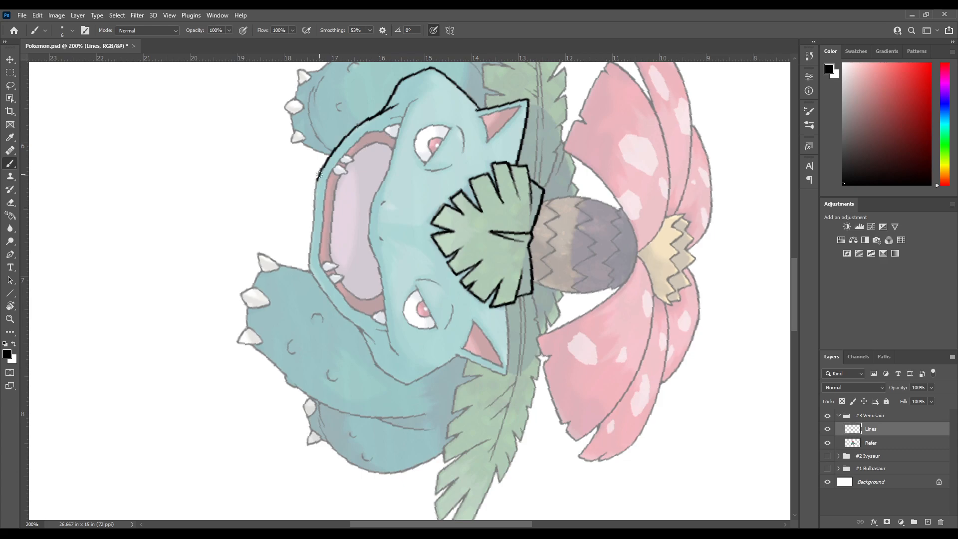
Continue the jaw outline along the chin to its lower-right corner, rotating the canvas
mouse_move(315, 207)
mouse_down()
mouse_move(314, 275)
mouse_move(310, 213)
mouse_up()
key(r)
mouse_move(312, 305)
mouse_down()
mouse_move(309, 228)
mouse_move(326, 207)
mouse_up()
key(b)
mouse_move(380, 178)
mouse_down()
mouse_move(332, 175)
mouse_move(328, 164)
mouse_up()
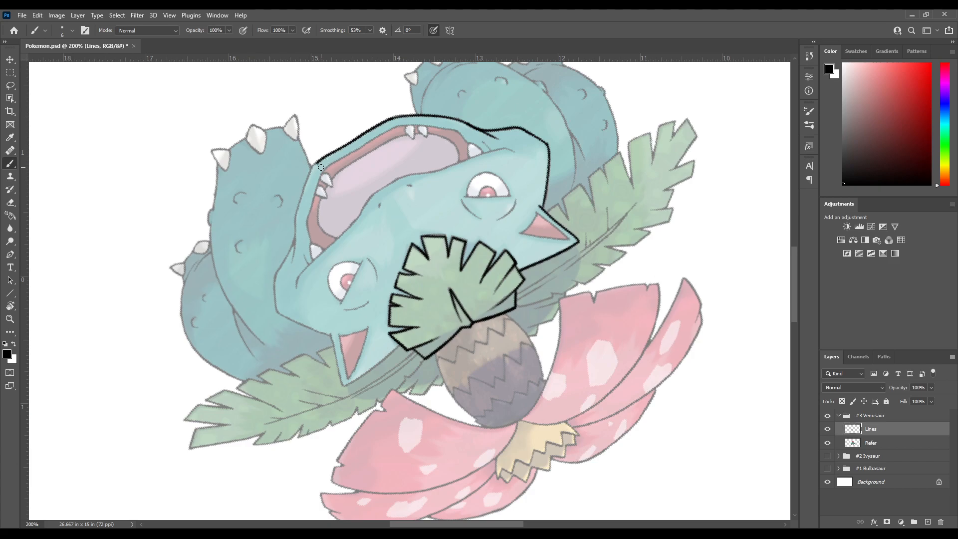
Clean up the chin line's end and ink the right side of the jaw up to the crease beside the mouth
key(e)
drag(312, 160, 312, 167)
key(b)
key(ctrl+z)
drag(303, 193, 296, 251)
key(r)
drag(296, 271, 282, 149)
key(space)
drag(347, 255, 320, 181)
mouse_move(329, 232)
mouse_down()
mouse_move(331, 195)
mouse_move(346, 245)
mouse_up()
Ink the right cheek's lower edge out to the outer corner of the cheek, rotating the canvas
key(r)
drag(323, 306, 310, 229)
key(b)
key(space)
drag(360, 185, 322, 203)
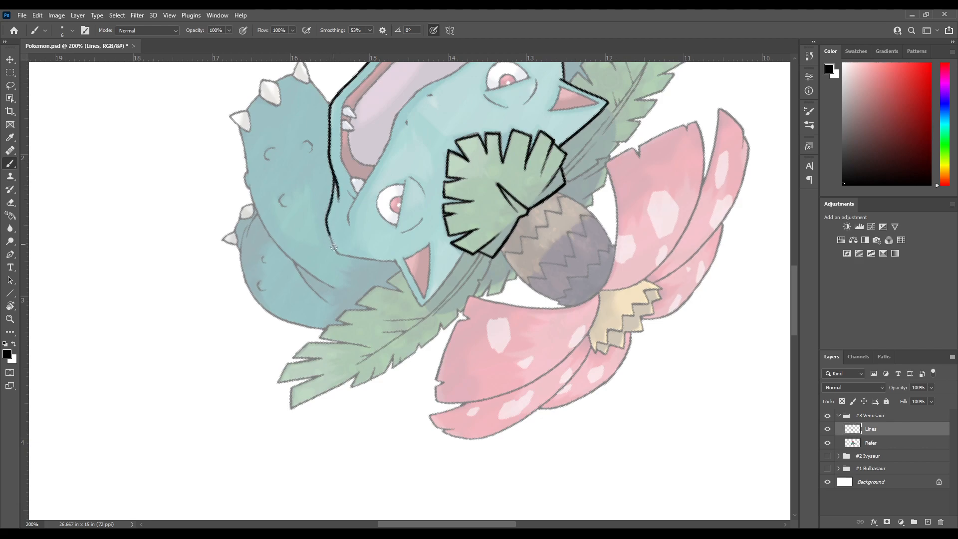
key(r)
mouse_move(360, 241)
mouse_down()
mouse_move(331, 208)
mouse_move(346, 185)
mouse_move(296, 193)
mouse_up()
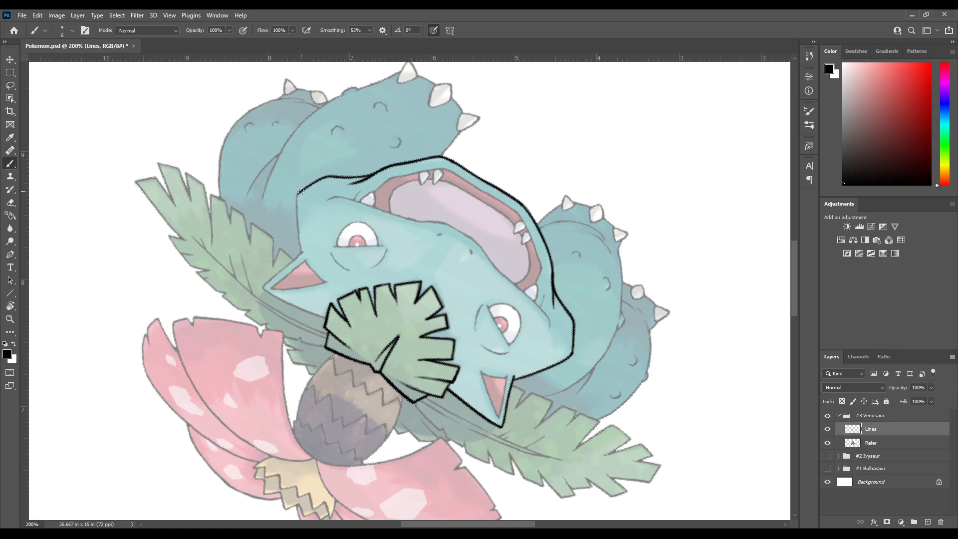
Ink the right side of the head from the cheek's outer corner to the ear's base
drag(298, 224, 301, 249)
key(ctrl+z)
mouse_move(299, 228)
mouse_down()
mouse_move(301, 259)
mouse_move(320, 196)
mouse_up()
key(r)
mouse_move(303, 259)
mouse_down()
mouse_move(326, 221)
mouse_move(309, 333)
mouse_move(324, 197)
mouse_up()
drag(310, 231, 320, 208)
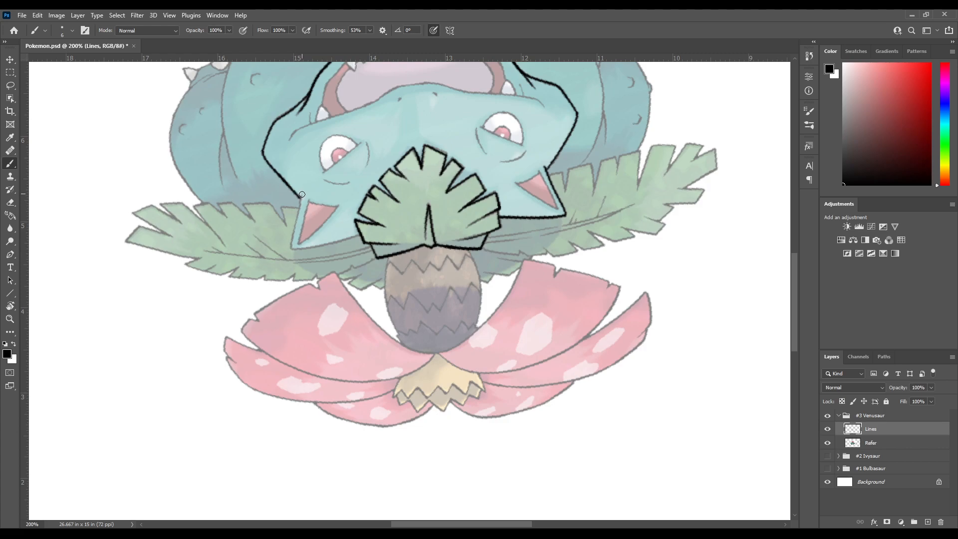
Ink the right ear's outer edge to its tip and its top edge back to the forehead leaf
drag(297, 220, 292, 252)
drag(331, 152, 280, 216)
key(r)
drag(349, 295, 400, 351)
mouse_move(411, 337)
mouse_down()
mouse_move(348, 238)
mouse_move(326, 173)
mouse_up()
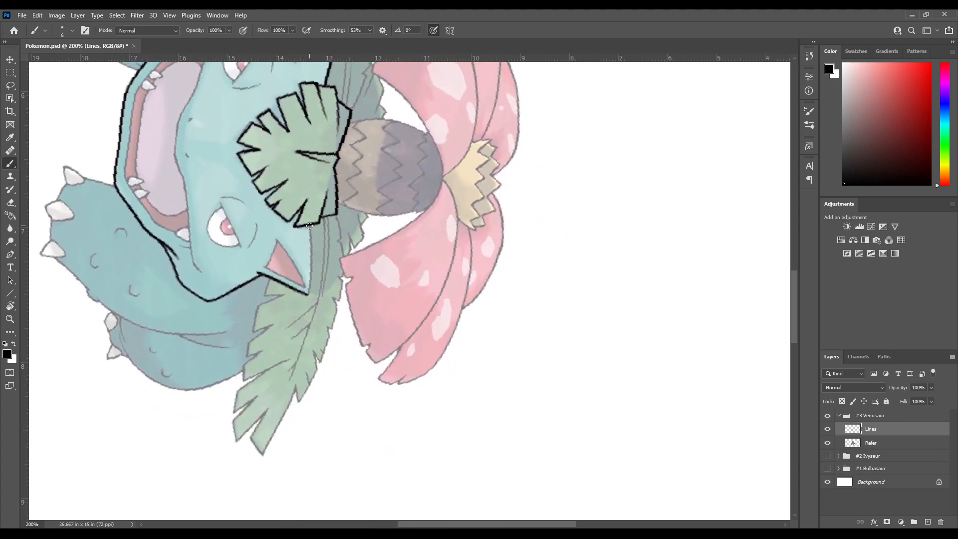
drag(311, 235, 307, 297)
scroll(327, 162, up, 4)
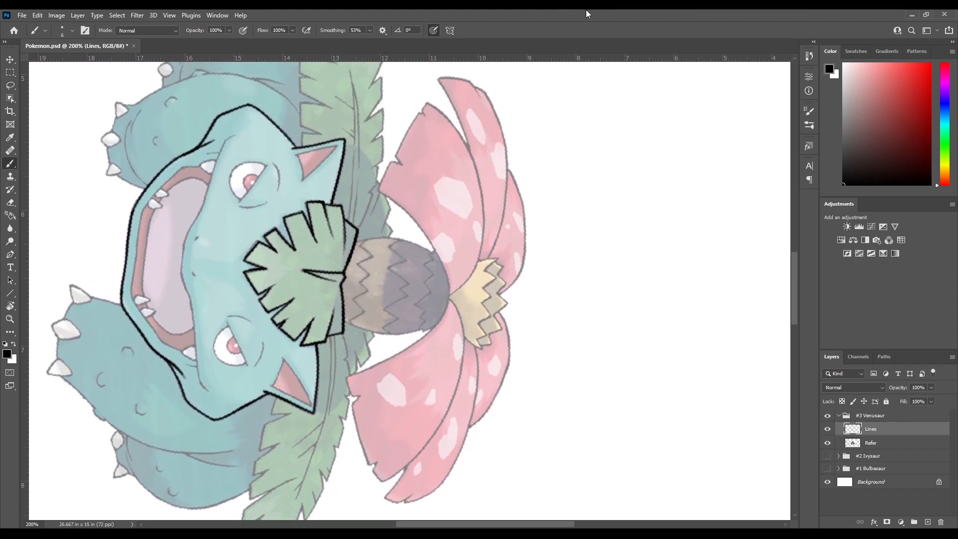
Ink the long edges of the left ear's pink inner area, redoing the misplaced stroke
key(r)
mouse_move(336, 154)
mouse_down()
mouse_move(299, 299)
mouse_move(348, 293)
mouse_move(356, 138)
mouse_up()
key(b)
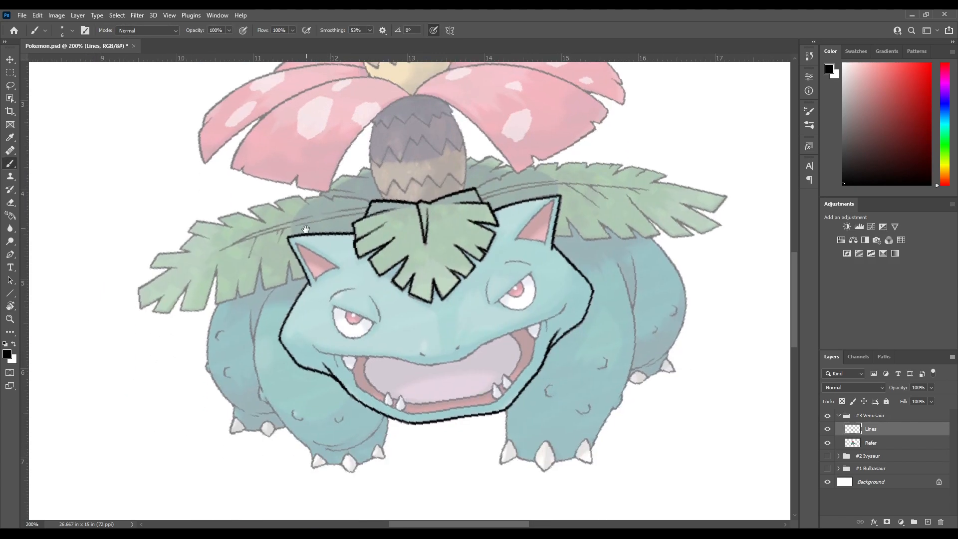
drag(295, 243, 318, 287)
key(ctrl+z)
drag(312, 248, 290, 204)
key(r)
drag(290, 210, 399, 149)
drag(353, 182, 280, 225)
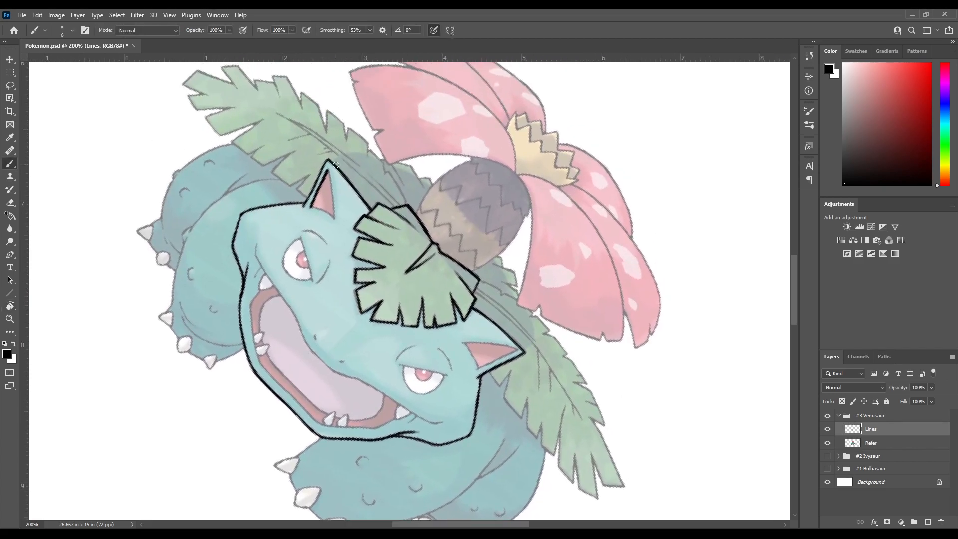
drag(334, 215, 335, 219)
drag(327, 194, 262, 274)
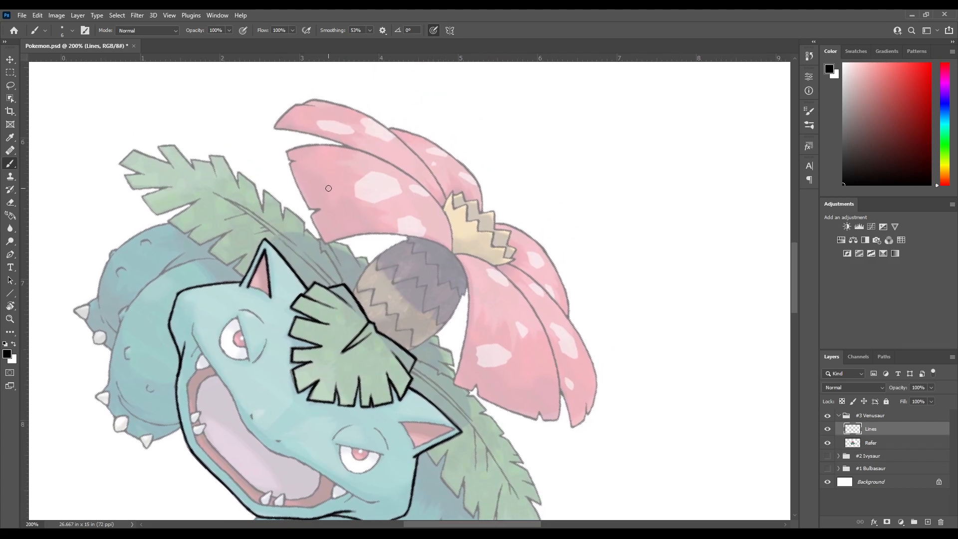
Turn the canvas sideways and close the left inner ear's outline along its base
key(r)
mouse_move(354, 149)
mouse_down()
mouse_move(247, 298)
mouse_move(304, 382)
mouse_up()
mouse_move(424, 248)
mouse_down()
mouse_move(306, 195)
mouse_move(231, 92)
mouse_up()
key(r)
drag(331, 284, 345, 203)
drag(431, 138, 319, 180)
key(r)
drag(352, 209, 324, 239)
mouse_move(301, 249)
mouse_down()
mouse_move(309, 217)
mouse_move(312, 255)
mouse_up()
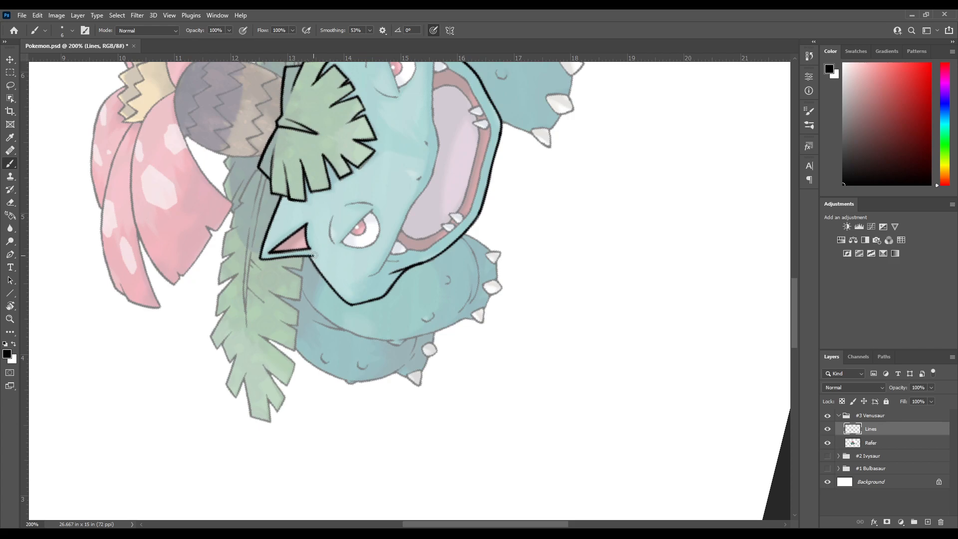
Rotate the canvas and ink the long edges of the right ear's pink inner area, undoing misplaced strokes
mouse_move(352, 204)
mouse_down()
mouse_move(271, 333)
mouse_move(332, 179)
mouse_up()
key(r)
mouse_move(339, 193)
mouse_down()
mouse_move(287, 246)
mouse_move(272, 287)
mouse_up()
key(ctrl+z)
mouse_move(286, 236)
mouse_down()
mouse_move(276, 276)
mouse_move(294, 238)
mouse_move(271, 249)
mouse_move(290, 264)
mouse_move(289, 321)
mouse_up()
key(ctrl+z)
key(r)
key(b)
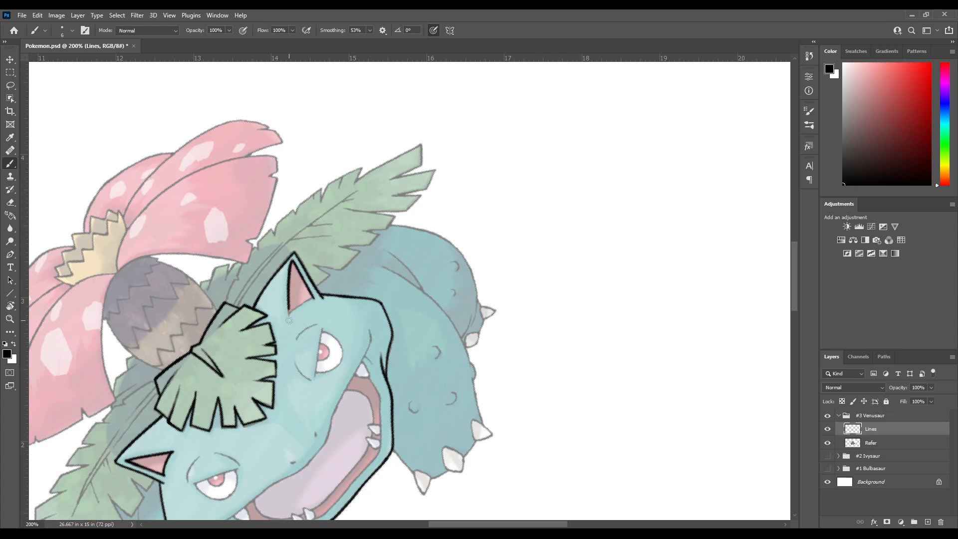
Turn the canvas sideways and close the right inner ear's outline along its base
key(r)
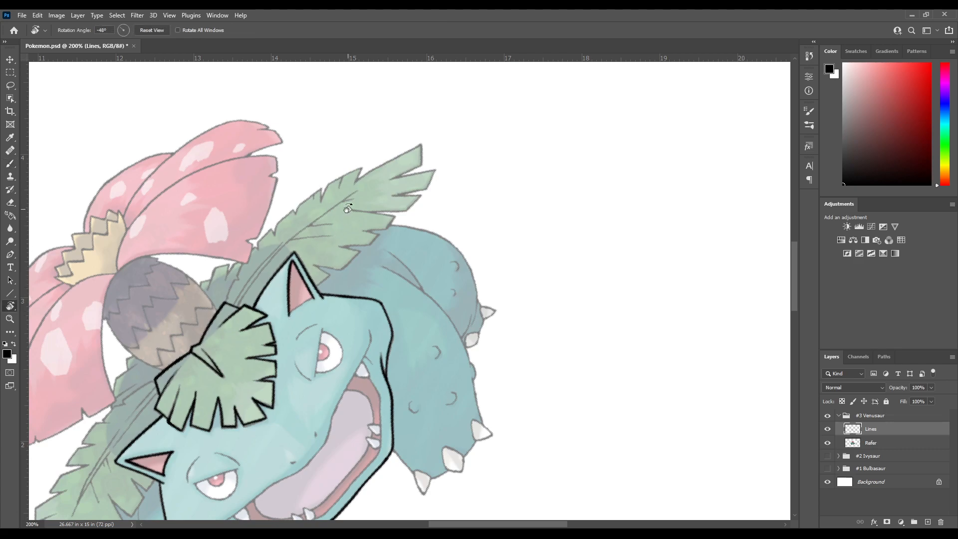
drag(326, 244, 304, 236)
key(b)
drag(378, 383, 344, 205)
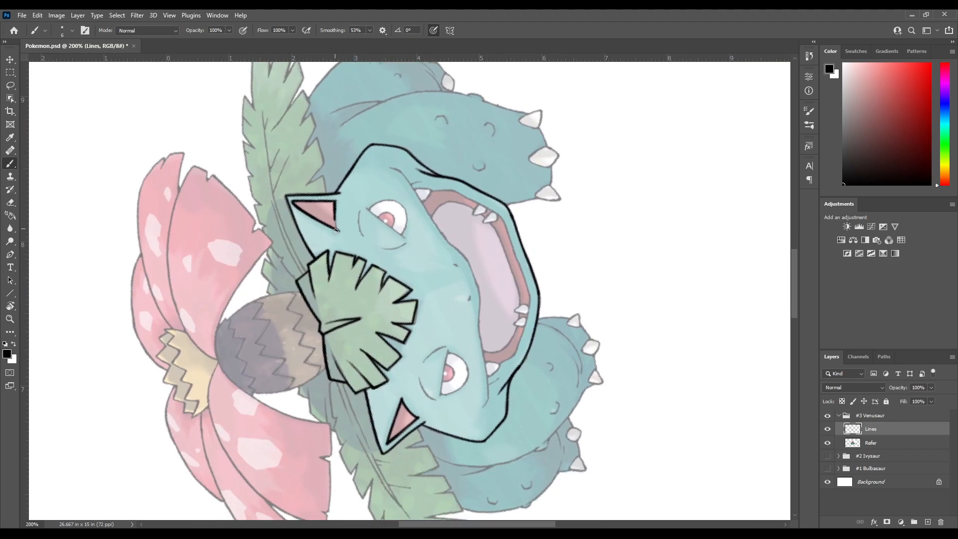
drag(334, 204, 336, 229)
key(ctrl+z)
mouse_move(339, 218)
mouse_down()
mouse_move(332, 151)
mouse_move(312, 119)
mouse_up()
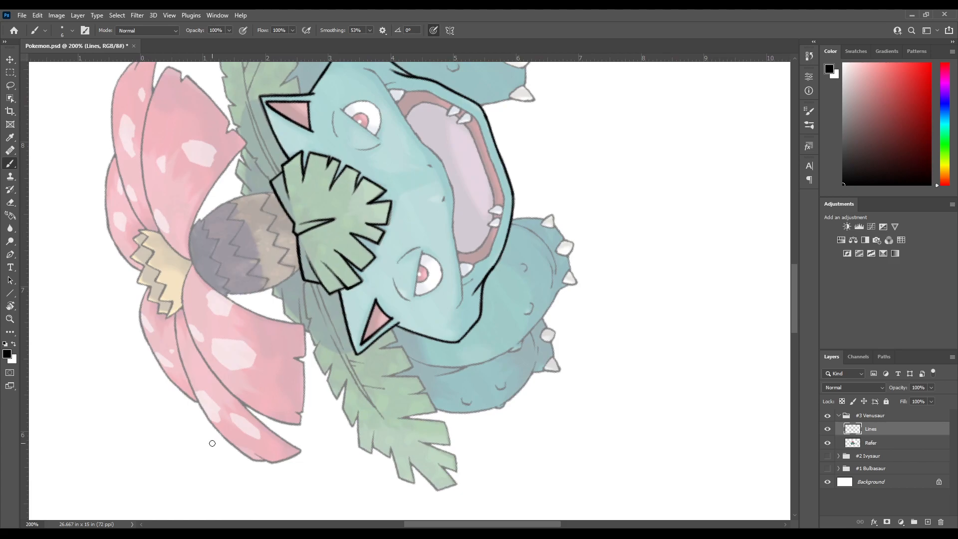
Ink the brow arc above the left eye with the canvas rotated, redoing misplaced strokes
key(r)
drag(356, 314, 367, 244)
key(b)
mouse_move(531, 299)
mouse_down()
mouse_move(423, 336)
mouse_move(360, 336)
mouse_move(385, 216)
mouse_move(305, 239)
mouse_move(269, 281)
mouse_up()
key(r)
key(b)
drag(294, 363, 340, 245)
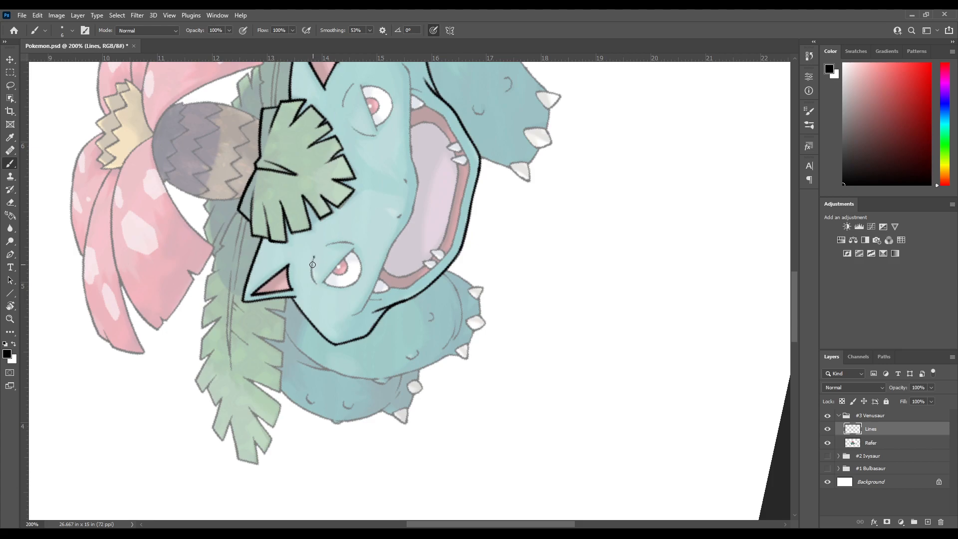
key(ctrl+z)
key(ctrl+z)
drag(313, 259, 316, 282)
drag(335, 229, 294, 239)
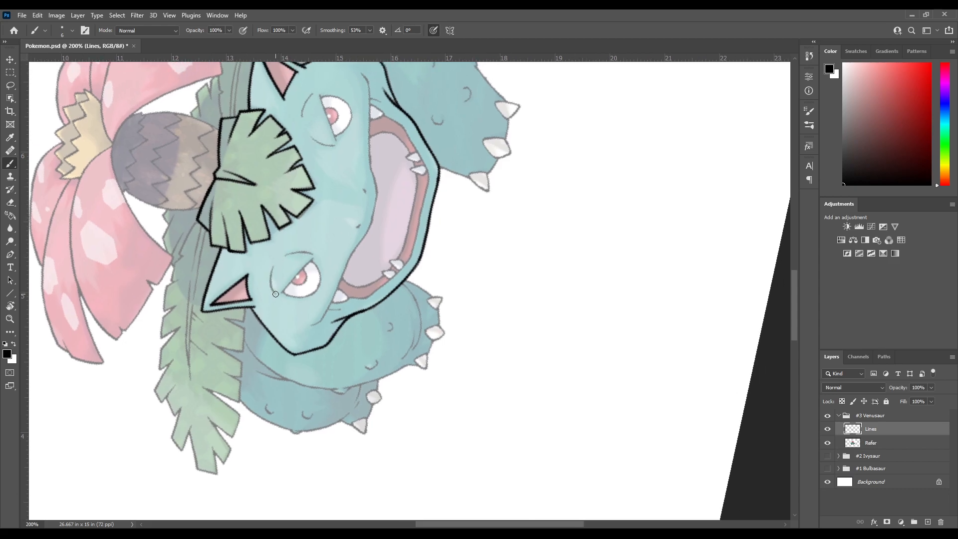
drag(274, 292, 271, 269)
drag(308, 235, 281, 265)
Ink the curved crease on the inner side of the left eye, redoing the misplaced stroke
key(r)
drag(297, 349, 328, 192)
mouse_move(362, 224)
mouse_down()
mouse_move(301, 255)
mouse_move(327, 236)
mouse_move(369, 168)
mouse_move(351, 213)
mouse_up()
key(b)
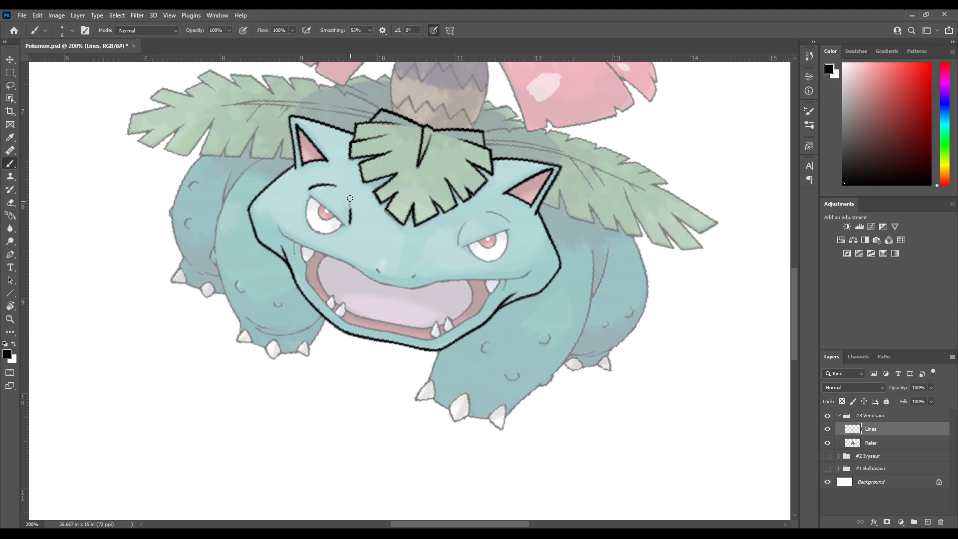
drag(348, 226, 352, 211)
key(ctrl+z)
drag(418, 245, 291, 294)
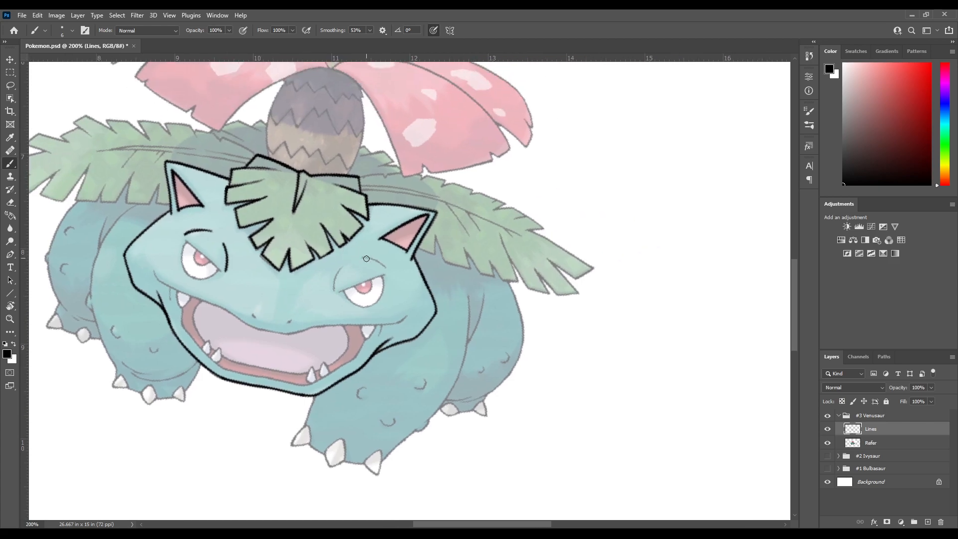
Ink the curved crease on the inner side of the right eye, redoing misplaced strokes at different canvas angles
key(r)
drag(370, 230, 318, 271)
drag(344, 291, 335, 214)
key(r)
drag(334, 214, 380, 189)
drag(347, 252, 329, 278)
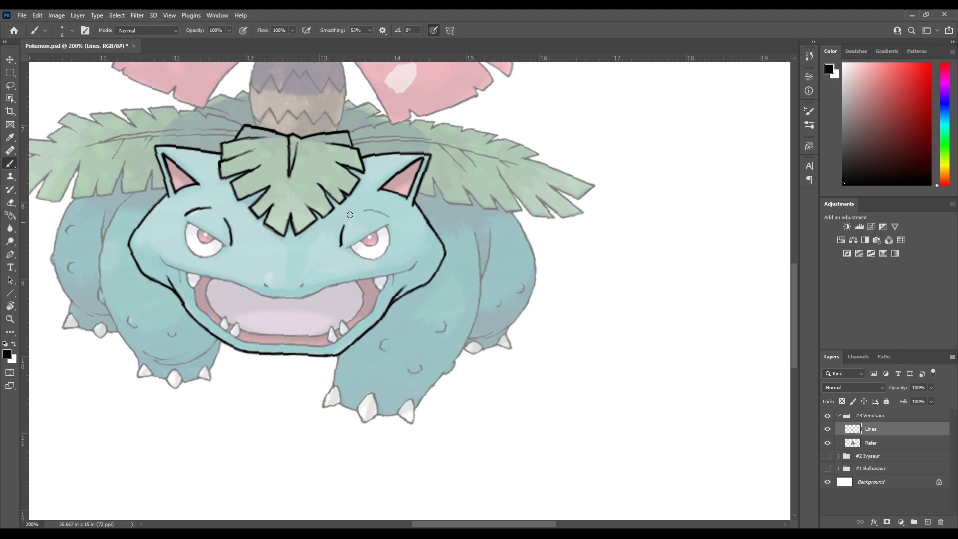
key(ctrl+z)
key(ctrl+z)
mouse_move(340, 247)
mouse_down()
mouse_move(361, 179)
mouse_move(342, 228)
mouse_up()
key(r)
click(151, 30)
key(b)
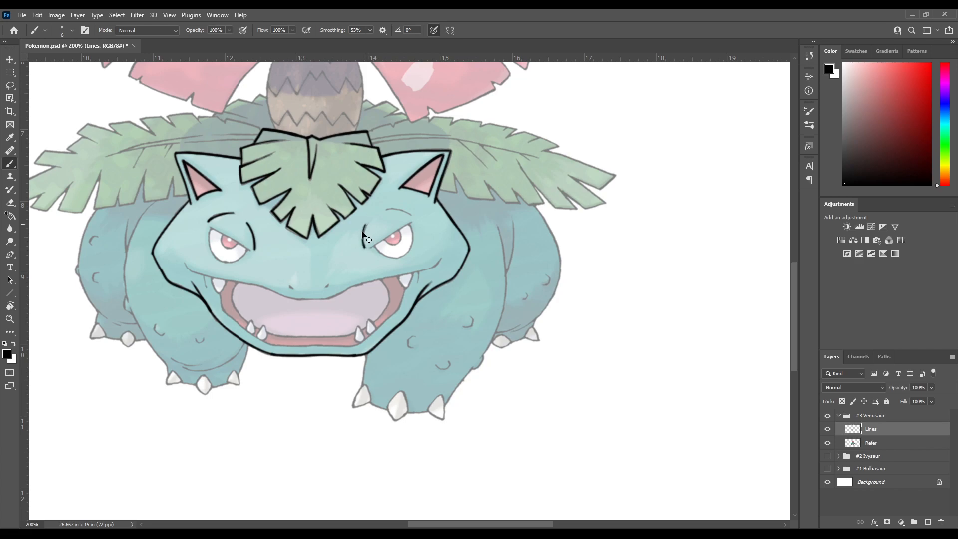
drag(363, 246, 364, 233)
key(ctrl+z)
key(ctrl+z)
mouse_move(365, 245)
mouse_down()
mouse_move(368, 222)
mouse_move(371, 254)
mouse_move(371, 223)
mouse_up()
Turn the canvas sideways and ink the brow arc above the right eye, redoing the misplaced stroke
key(r)
drag(429, 243, 347, 237)
drag(324, 269, 359, 192)
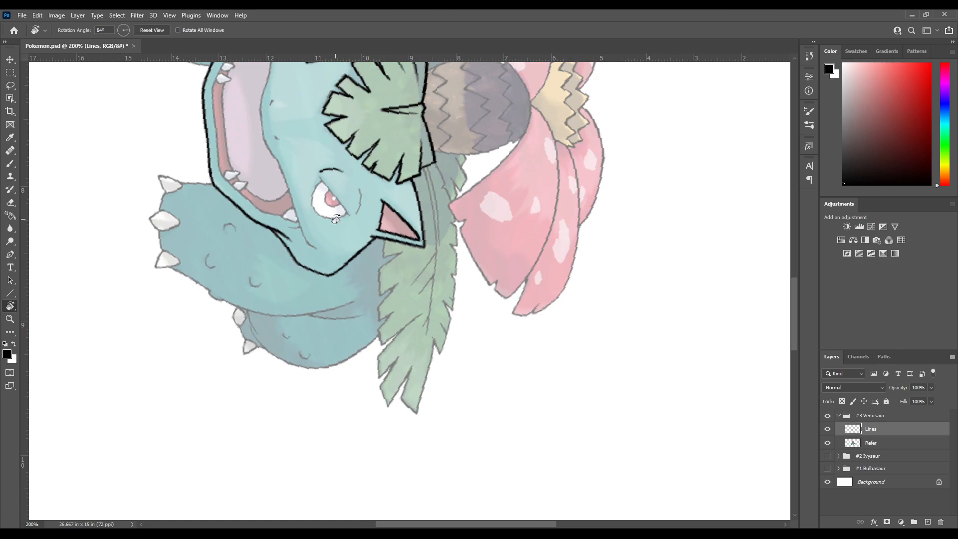
key(b)
mouse_move(362, 190)
mouse_down()
mouse_move(346, 229)
mouse_move(373, 206)
mouse_up()
key(ctrl+z)
key(r)
mouse_move(422, 226)
mouse_down()
mouse_move(365, 240)
mouse_move(343, 286)
mouse_move(394, 118)
mouse_up()
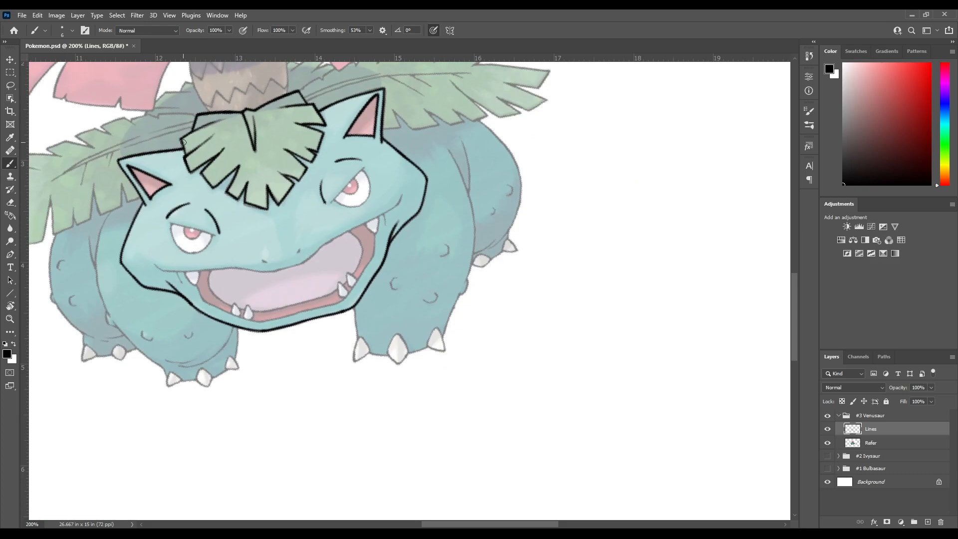
Ink the straight upper eyelid line of the right eye on a rotated canvas, redoing misplaced strokes
key(r)
click(153, 30)
drag(354, 202, 307, 234)
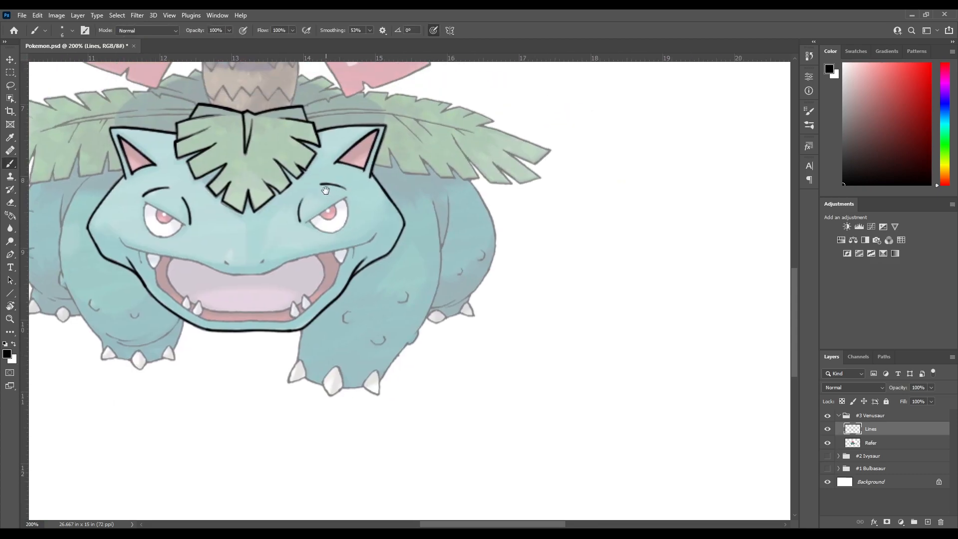
drag(325, 188, 312, 210)
key(r)
mouse_move(353, 175)
mouse_down()
mouse_move(323, 272)
mouse_move(315, 202)
mouse_move(314, 213)
mouse_up()
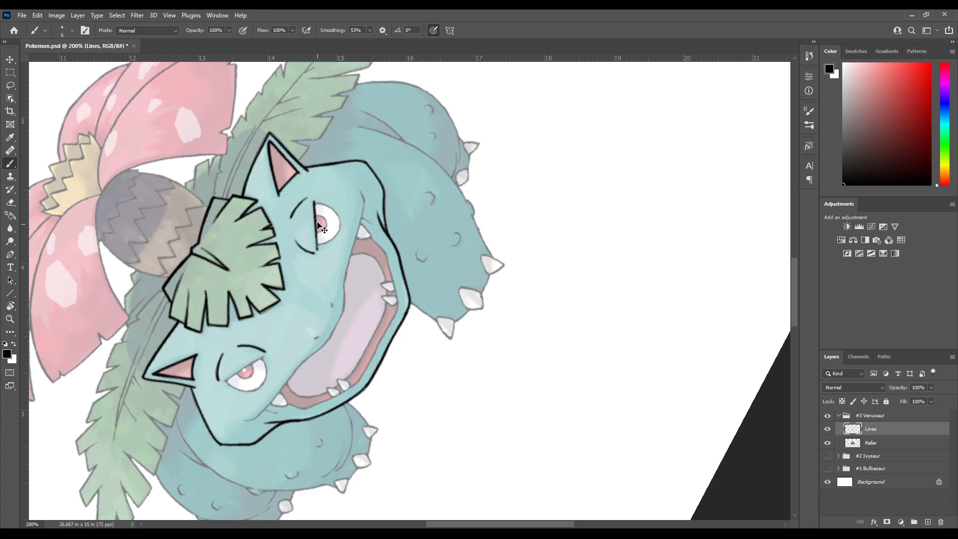
key(ctrl+z)
drag(314, 202, 317, 240)
key(ctrl+z)
mouse_move(315, 202)
mouse_down()
mouse_move(319, 260)
mouse_move(315, 202)
mouse_up()
key(ctrl+z)
mouse_move(362, 292)
mouse_down()
mouse_move(338, 242)
mouse_move(293, 267)
mouse_up()
Turn the canvas nearly upside down and ink the rounded lower outline of the right eye, undoing misplaced strokes
key(r)
mouse_move(307, 193)
mouse_down()
mouse_move(292, 280)
mouse_move(299, 329)
mouse_move(339, 175)
mouse_up()
key(r)
drag(329, 185, 289, 233)
drag(286, 304, 306, 249)
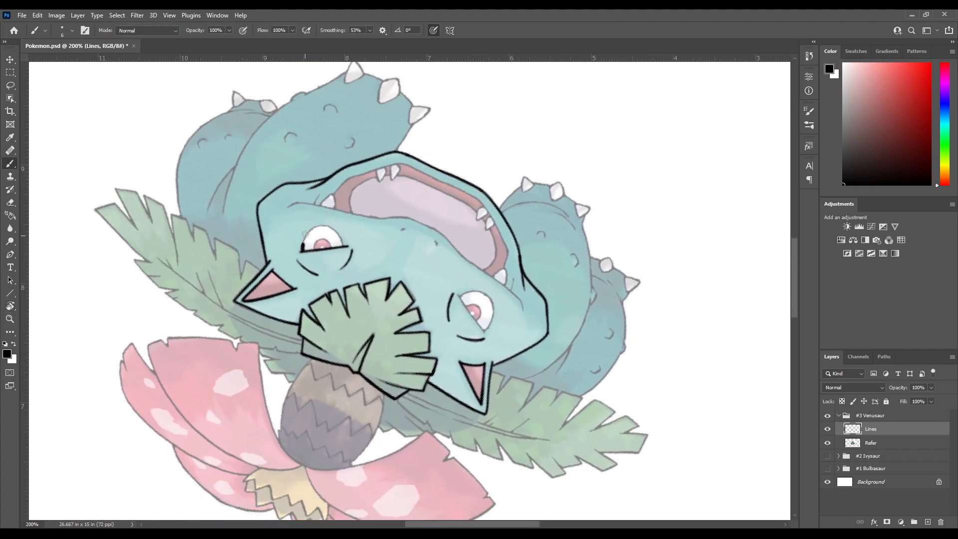
drag(304, 249, 310, 228)
key(ctrl+z)
key(ctrl+z)
mouse_move(304, 238)
mouse_down()
mouse_move(337, 223)
mouse_move(344, 229)
mouse_move(309, 232)
mouse_move(335, 224)
mouse_move(344, 246)
mouse_move(325, 221)
mouse_move(345, 249)
mouse_move(350, 229)
mouse_move(304, 264)
mouse_move(298, 304)
mouse_up()
key(ctrl+z)
key(ctrl+z)
Rotate the canvas closer to upright and retrace the right eye's upper eyelid line, undoing misplaced strokes
key(r)
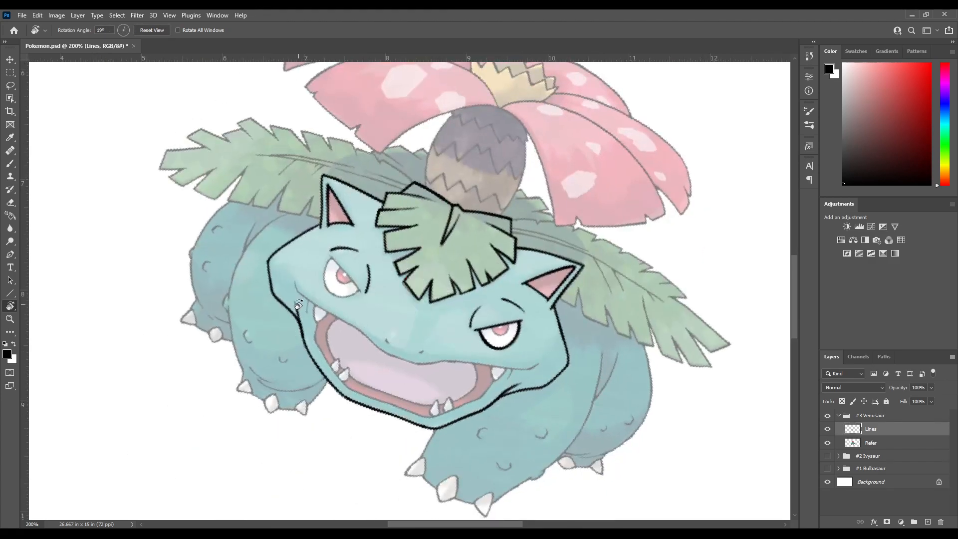
key(b)
mouse_move(384, 338)
mouse_down()
mouse_move(256, 252)
mouse_move(183, 230)
mouse_up()
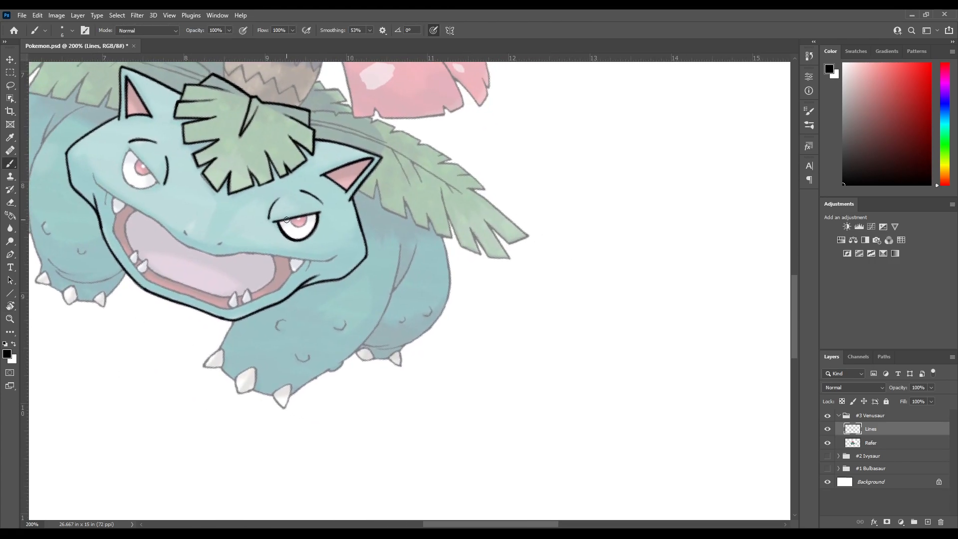
key(ctrl+z)
mouse_move(278, 222)
mouse_down()
mouse_move(282, 238)
mouse_move(307, 244)
mouse_move(325, 216)
mouse_move(283, 232)
mouse_move(300, 240)
mouse_move(278, 225)
mouse_move(299, 243)
mouse_move(322, 222)
mouse_up()
key(ctrl+z)
key(ctrl+z)
mouse_move(296, 256)
mouse_down()
mouse_move(346, 212)
mouse_move(248, 250)
mouse_up()
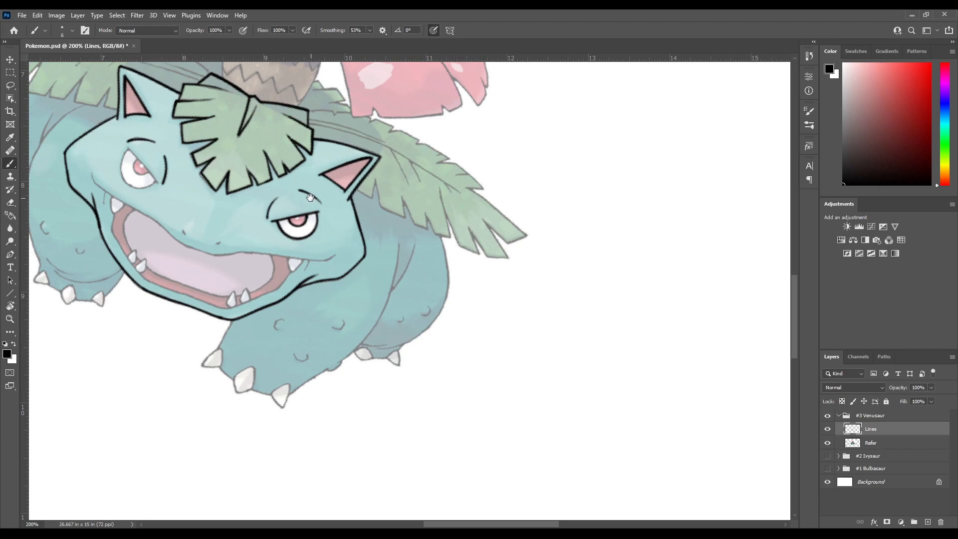
drag(310, 197, 315, 215)
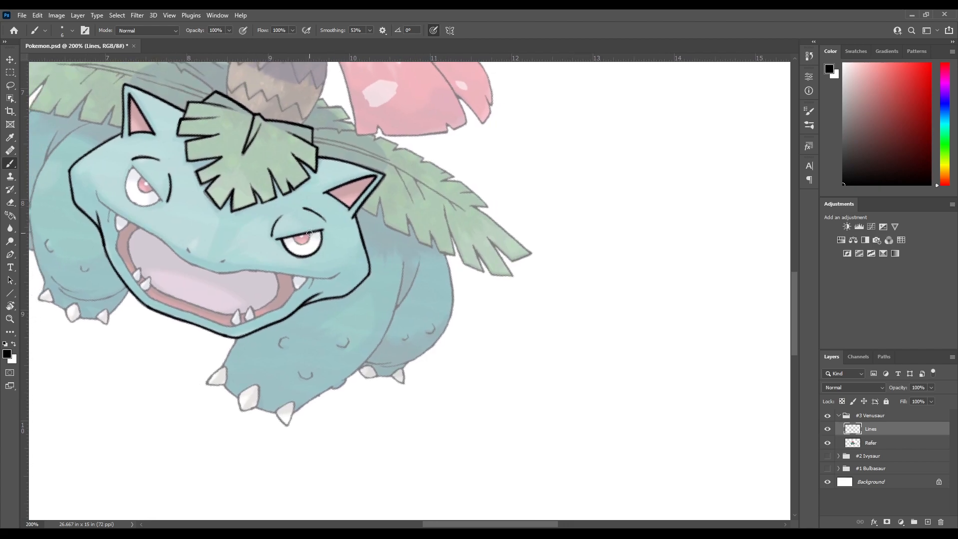
Ink the outline of the right eye's pink iris below the eyelid line, redoing misplaced strokes
drag(309, 240, 291, 235)
key(ctrl+z)
key(ctrl+z)
mouse_move(293, 237)
mouse_down()
mouse_move(304, 248)
mouse_move(313, 246)
mouse_move(295, 241)
mouse_move(302, 248)
mouse_move(316, 233)
mouse_up()
key(ctrl+z)
key(ctrl+z)
drag(307, 246, 317, 265)
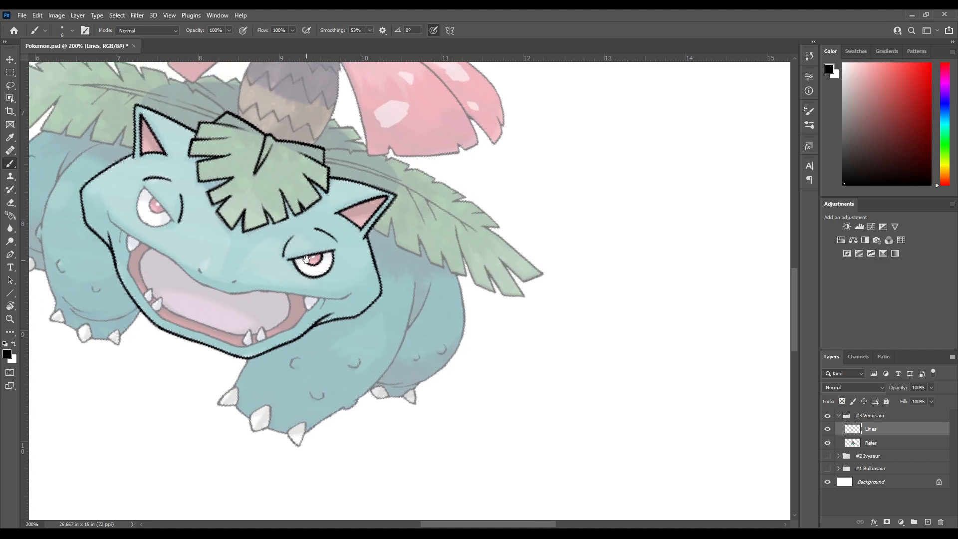
drag(282, 272, 334, 270)
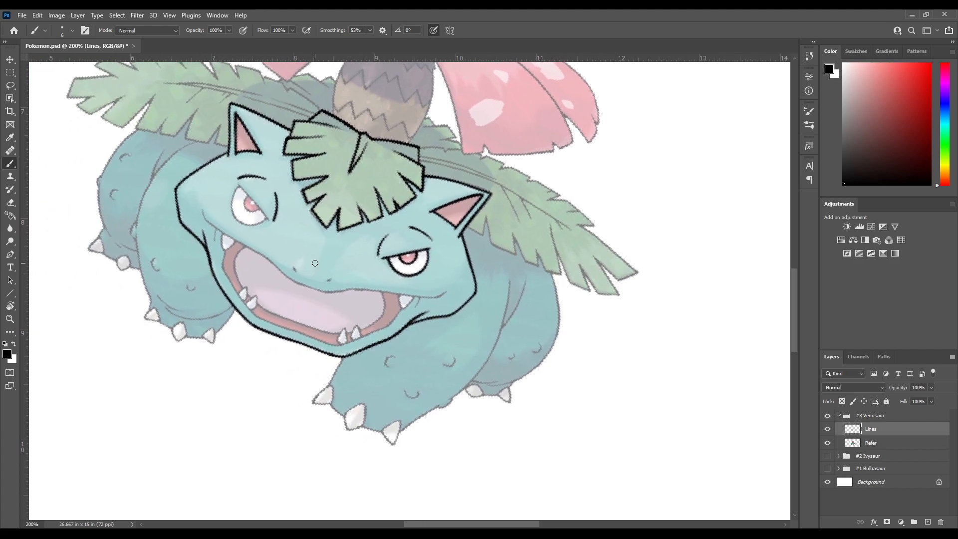
Rotate the canvas and ink the straight upper eyelid line of the left eye, undoing the misplaced stroke
key(r)
mouse_move(192, 288)
mouse_down()
mouse_move(188, 358)
mouse_move(175, 391)
mouse_move(198, 424)
mouse_up()
drag(209, 369, 236, 317)
drag(277, 254, 234, 262)
key(r)
drag(241, 334, 297, 216)
key(b)
drag(313, 168, 284, 226)
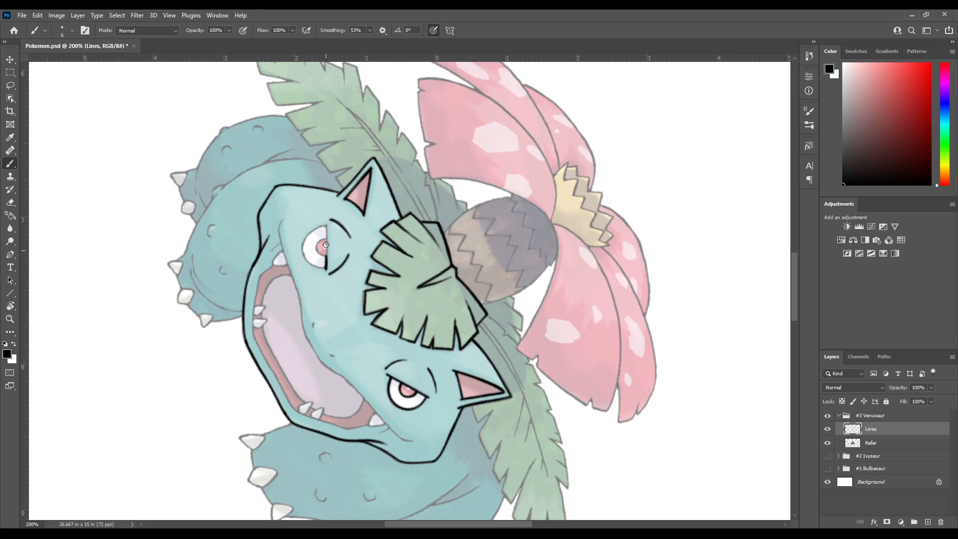
key(ctrl+z)
Tilt the canvas the other way and ink the rounded lower outline of the left eye, redoing misplaced strokes
key(r)
drag(345, 271, 308, 272)
key(b)
key(space)
drag(304, 346, 317, 240)
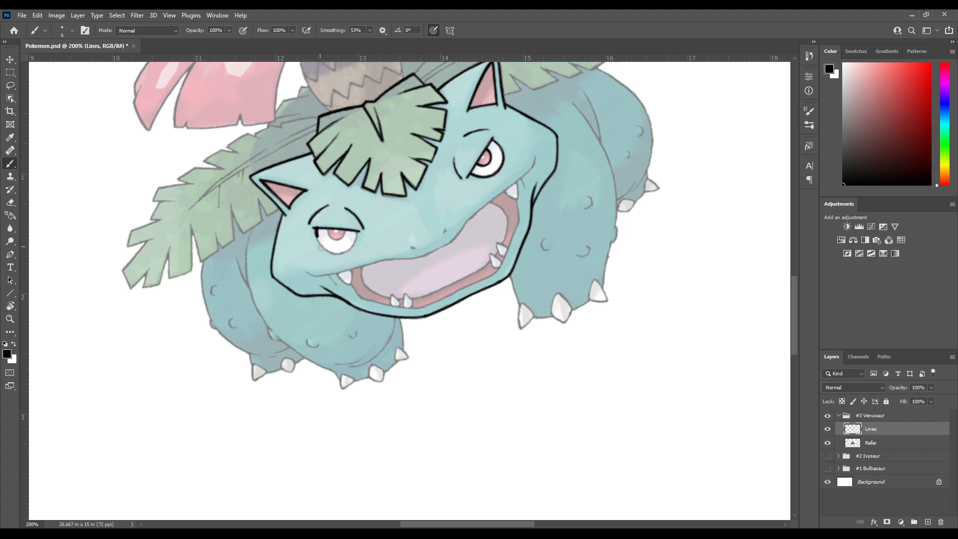
mouse_move(315, 234)
mouse_down()
mouse_move(331, 255)
mouse_move(354, 246)
mouse_move(358, 232)
mouse_move(320, 248)
mouse_move(326, 254)
mouse_move(316, 235)
mouse_move(330, 255)
mouse_move(350, 252)
mouse_move(363, 220)
mouse_up()
key(ctrl+z)
key(ctrl+z)
scroll(336, 182, down, 2)
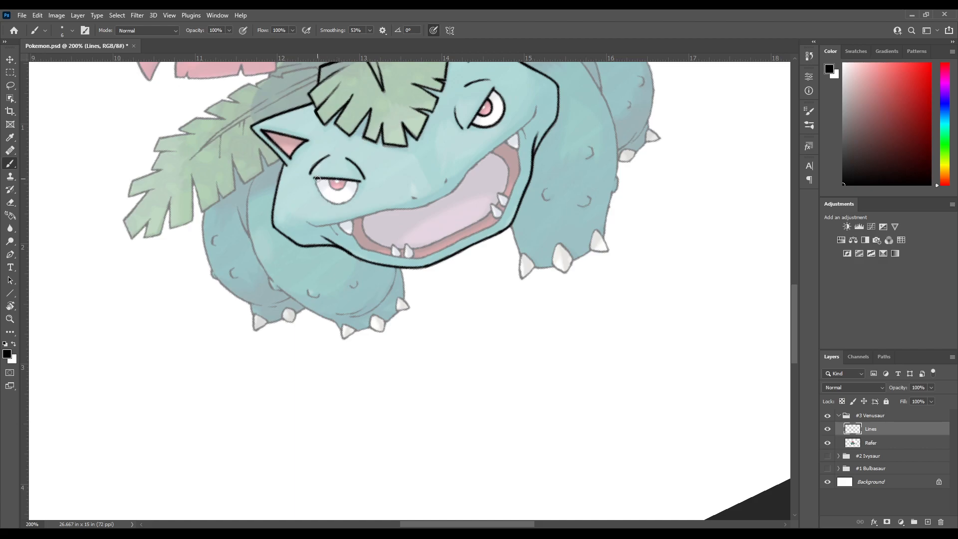
mouse_move(318, 189)
mouse_down()
mouse_move(358, 194)
mouse_move(359, 171)
mouse_move(345, 204)
mouse_move(358, 186)
mouse_move(349, 162)
mouse_move(314, 235)
mouse_up()
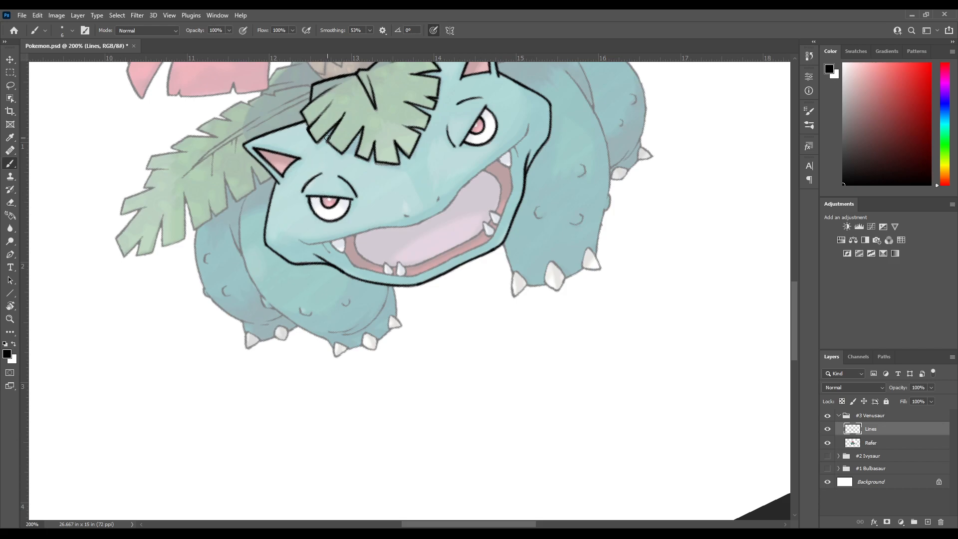
Rotate the canvas and ink the two small nostrils above the centre of Venusaur's mouth
drag(374, 161, 346, 196)
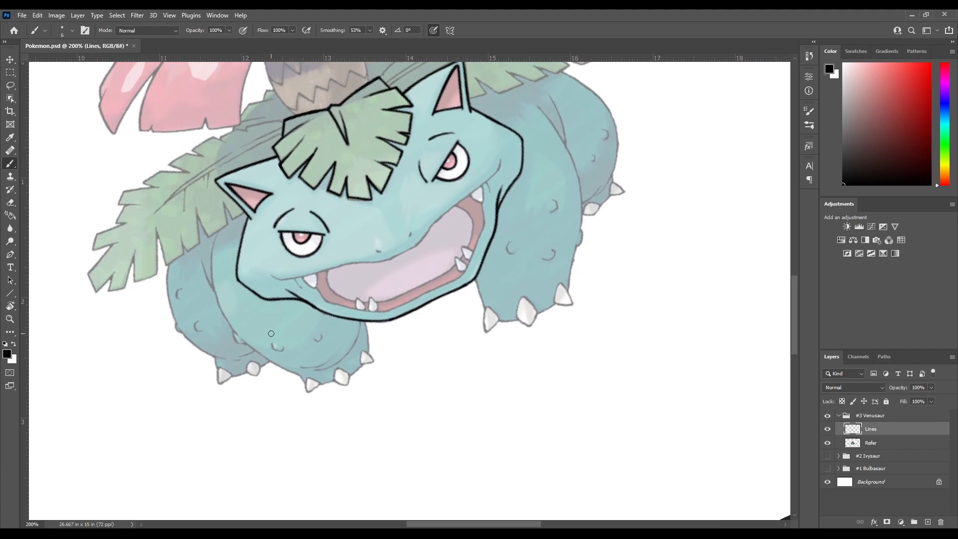
mouse_move(365, 305)
mouse_down()
mouse_move(343, 232)
mouse_move(384, 225)
mouse_move(318, 272)
mouse_up()
key(r)
drag(352, 221, 323, 256)
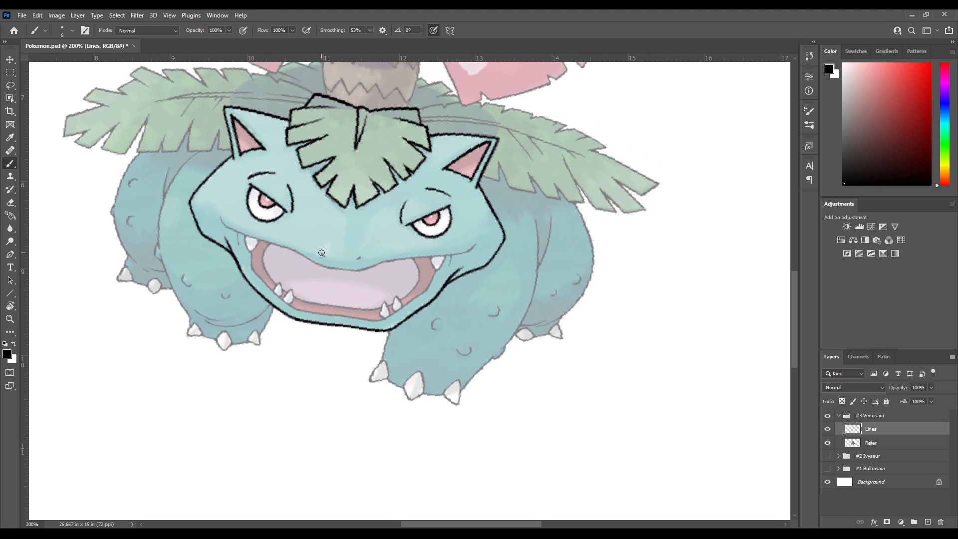
key(r)
mouse_move(360, 243)
mouse_down()
mouse_move(312, 237)
mouse_move(309, 276)
mouse_move(325, 247)
mouse_up()
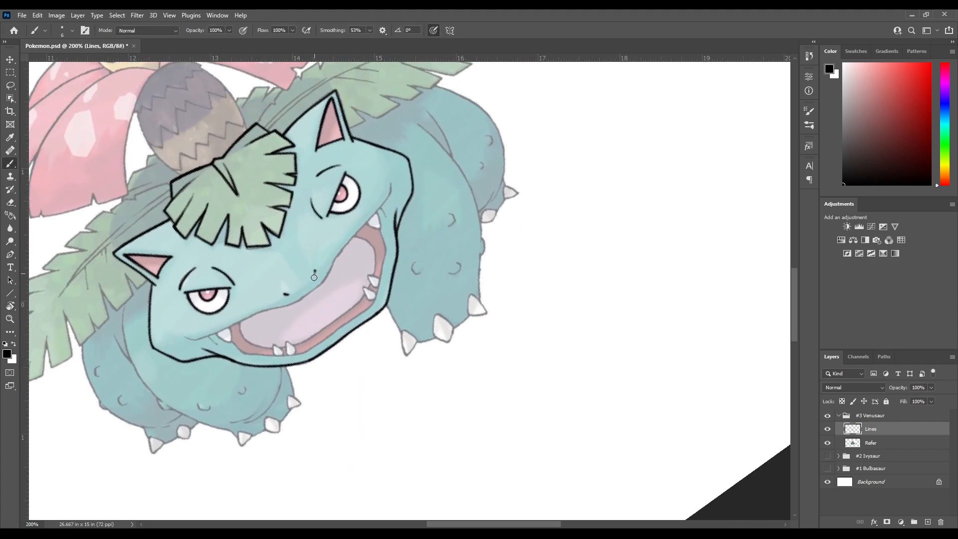
drag(331, 292, 359, 225)
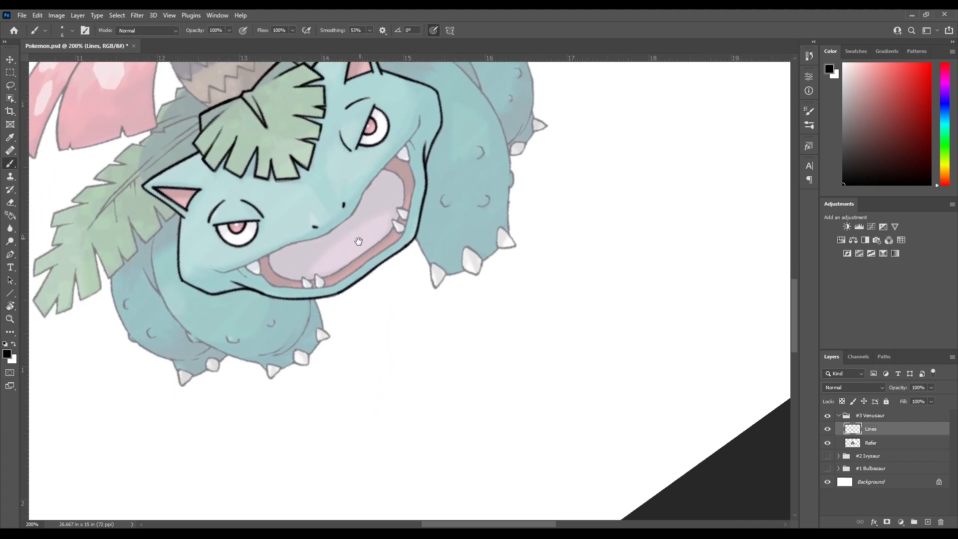
Turn the canvas sideways and ink the upper mouth line from corner to corner, undoing misplaced strokes
drag(286, 355, 294, 269)
key(r)
key(b)
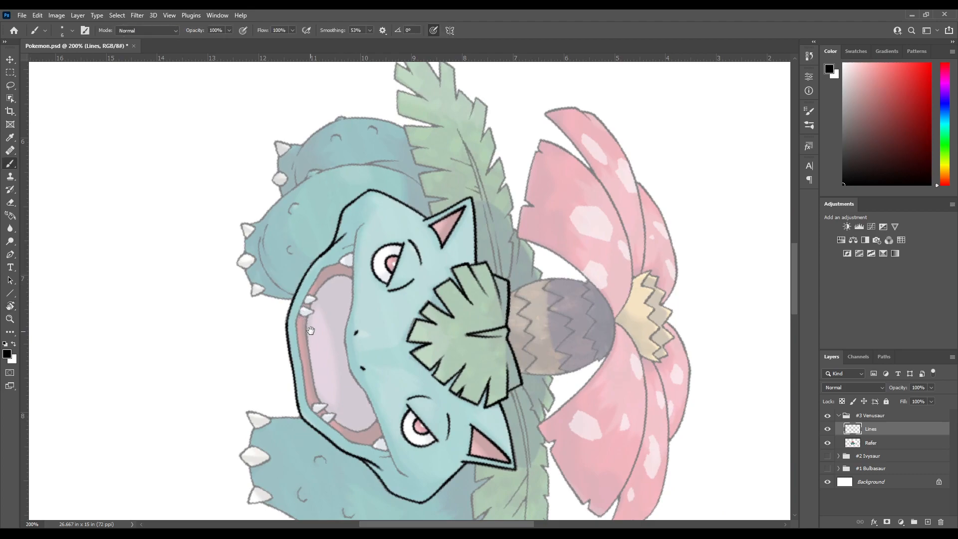
drag(308, 332, 293, 272)
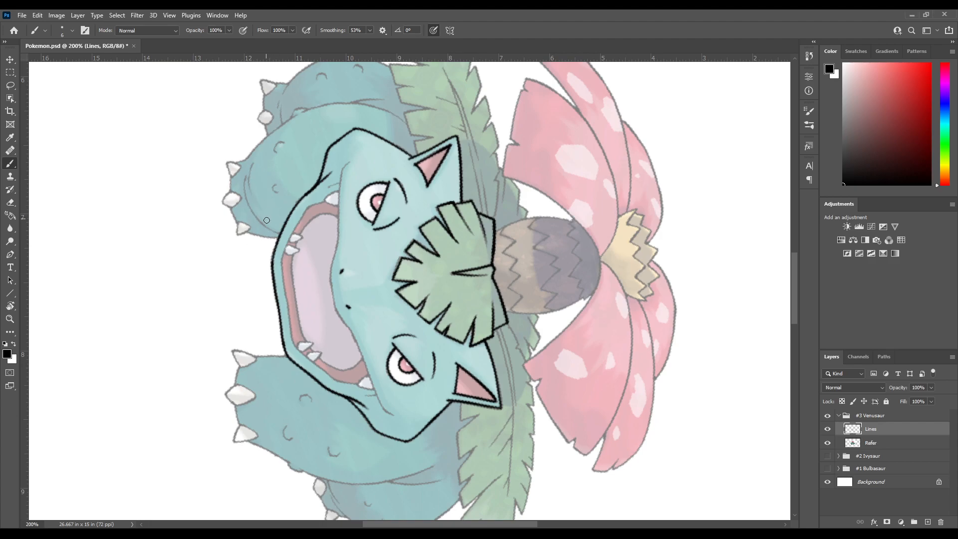
drag(285, 285, 263, 248)
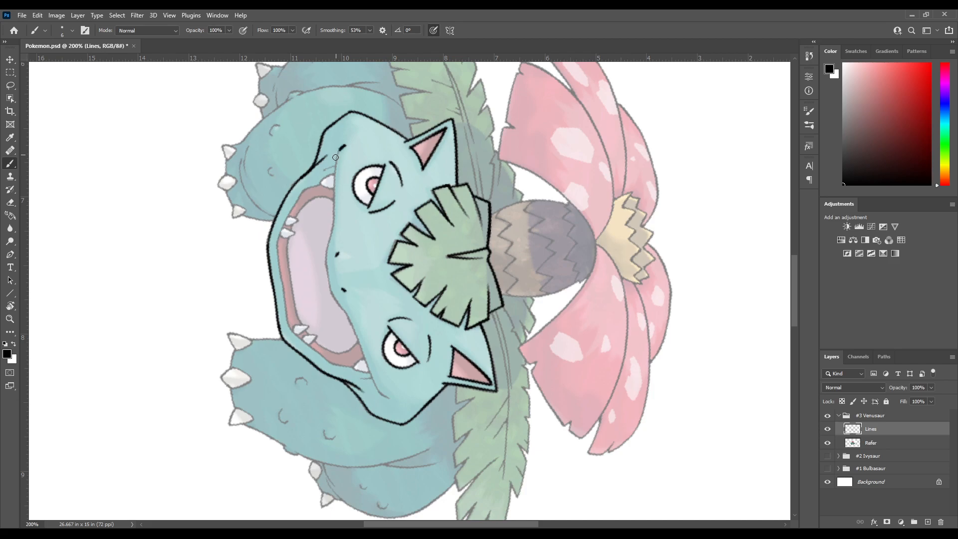
key(ctrl+z)
drag(335, 182, 323, 247)
key(ctrl+z)
mouse_move(342, 147)
mouse_down()
mouse_move(326, 268)
mouse_move(375, 381)
mouse_move(399, 404)
mouse_up()
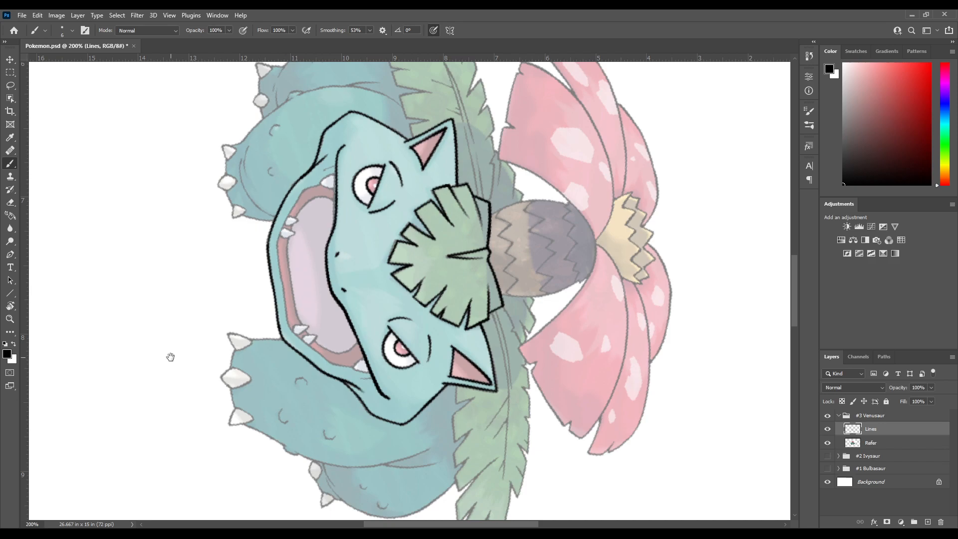
Adjust the canvas rotation slightly, undo the upper mouth line and retrace it in one long stroke
mouse_move(167, 354)
mouse_down()
mouse_move(246, 295)
mouse_move(235, 220)
mouse_move(192, 299)
mouse_move(204, 310)
mouse_up()
key(r)
mouse_move(220, 343)
mouse_down()
mouse_move(222, 223)
mouse_move(207, 316)
mouse_up()
key(b)
key(ctrl+z)
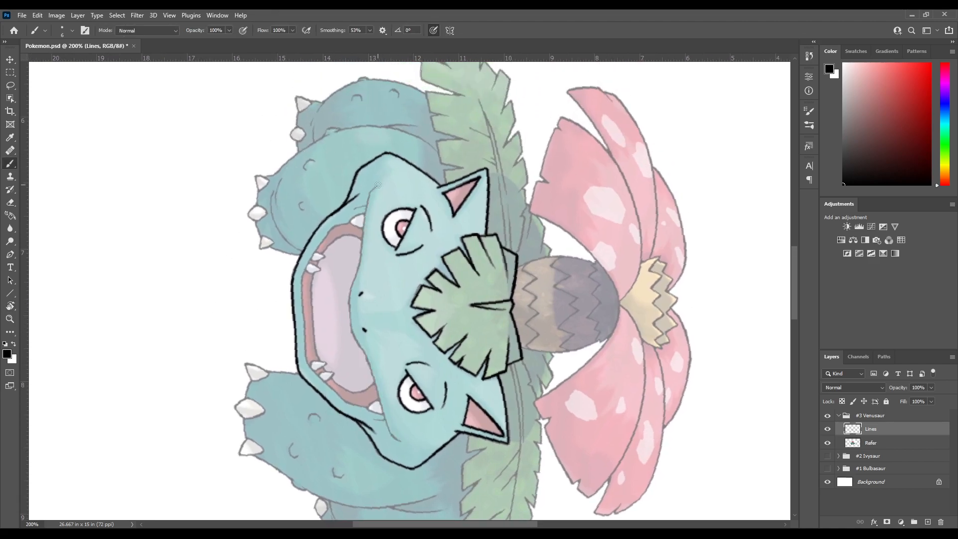
mouse_move(377, 186)
mouse_down()
mouse_move(364, 202)
mouse_move(364, 238)
mouse_up()
key(ctrl+z)
mouse_move(378, 186)
mouse_down()
mouse_move(364, 209)
mouse_move(347, 310)
mouse_move(388, 427)
mouse_move(408, 447)
mouse_up()
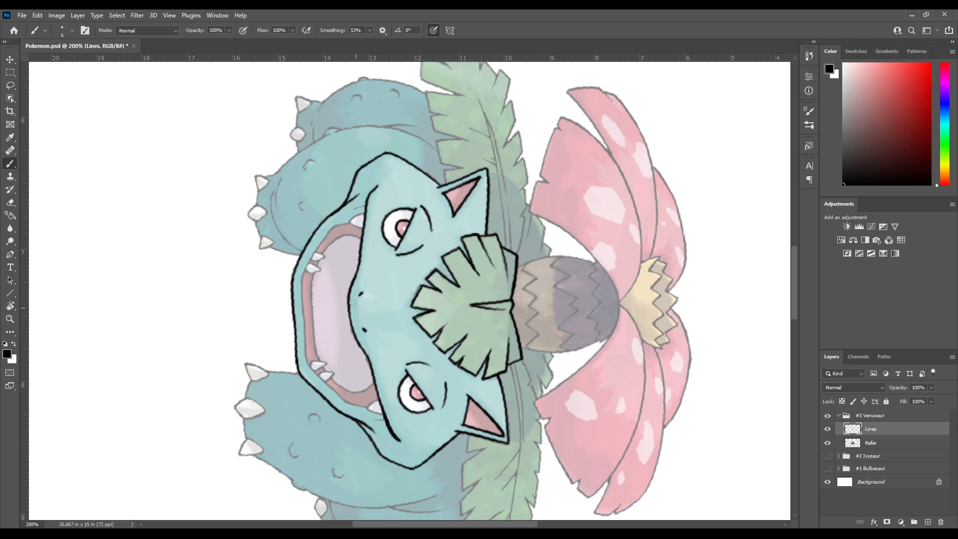
Try to ink the upper mouth line starting from the right mouth corner, undoing each misplaced stroke
drag(363, 313, 320, 218)
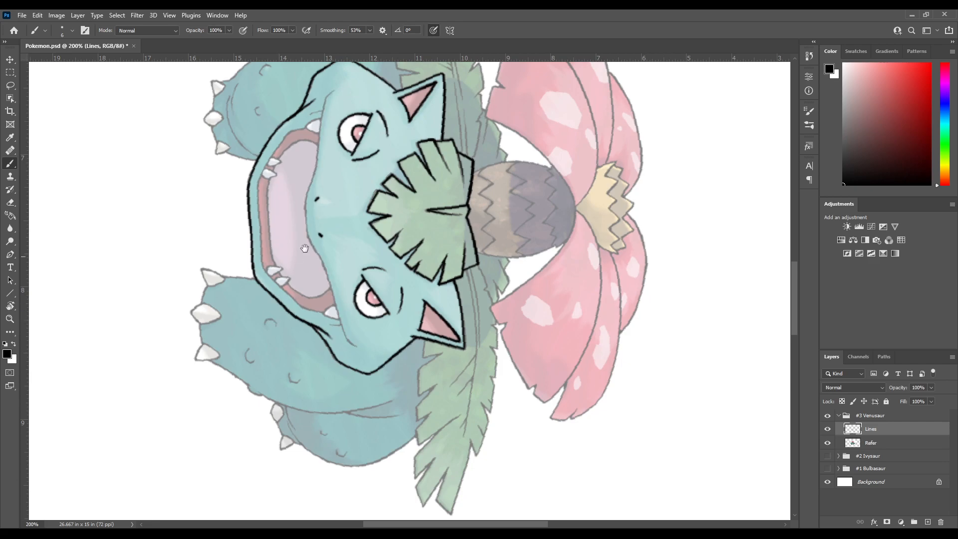
drag(299, 256, 311, 343)
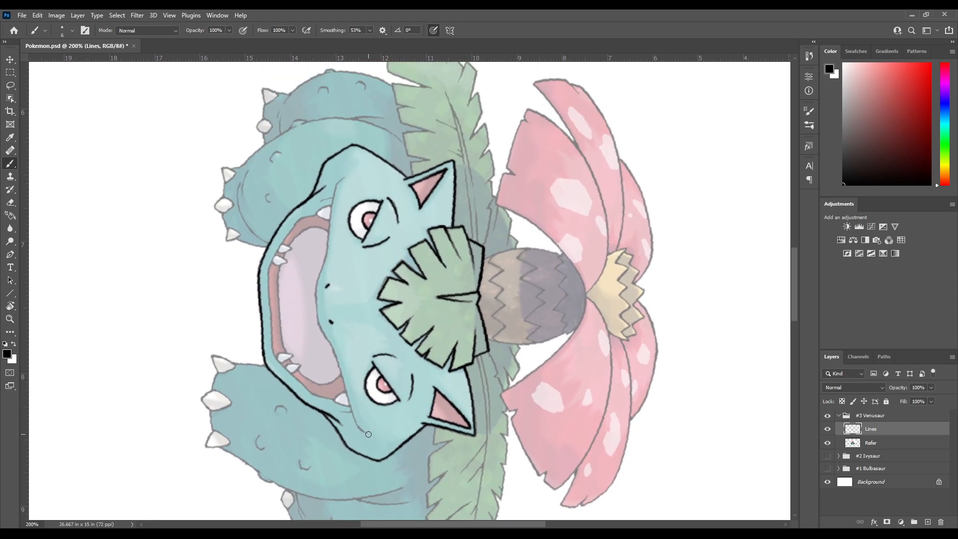
drag(354, 422, 348, 409)
key(ctrl+z)
drag(362, 430, 341, 378)
key(ctrl+z)
drag(356, 424, 349, 404)
key(ctrl+z)
drag(349, 407, 341, 372)
key(ctrl+z)
drag(366, 431, 325, 338)
key(ctrl+z)
key(ctrl+z)
key(ctrl+z)
drag(363, 430, 345, 401)
key(ctrl+z)
mouse_move(367, 433)
mouse_down()
mouse_move(348, 412)
mouse_move(319, 325)
mouse_move(317, 289)
mouse_move(325, 262)
mouse_move(335, 262)
mouse_up()
key(ctrl+z)
Try to ink the whole upper mouth line starting from the left mouth corner, undoing the unsatisfactory strokes
drag(345, 177, 330, 193)
drag(345, 177, 325, 257)
key(ctrl+z)
mouse_move(337, 183)
mouse_down()
mouse_move(315, 311)
mouse_move(354, 418)
mouse_move(374, 439)
mouse_up()
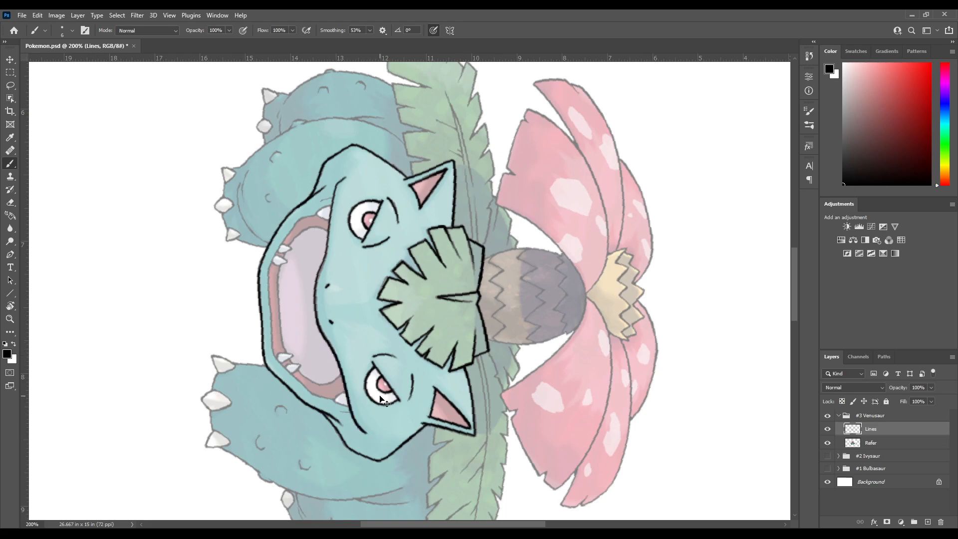
key(ctrl+z)
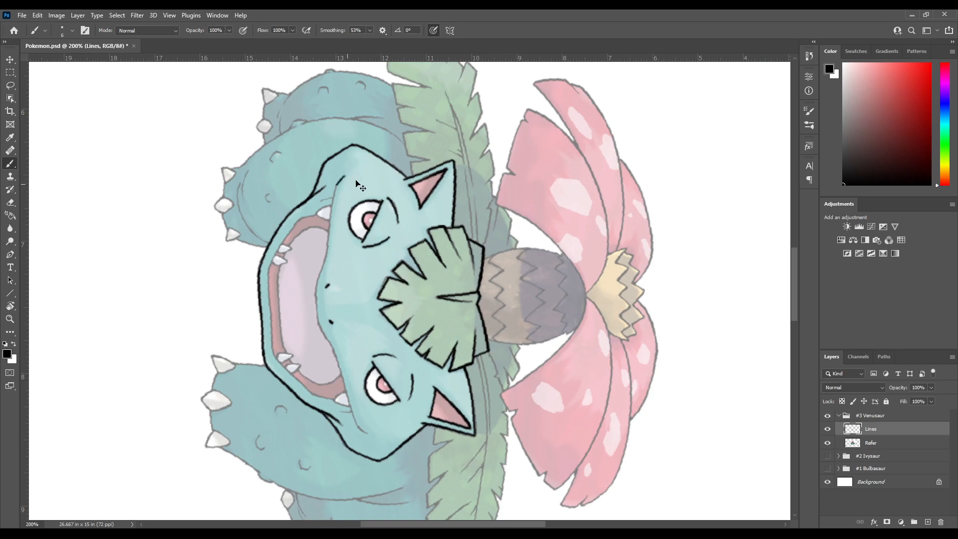
drag(335, 184, 329, 232)
mouse_move(336, 184)
mouse_down()
mouse_move(315, 304)
mouse_move(374, 441)
mouse_up()
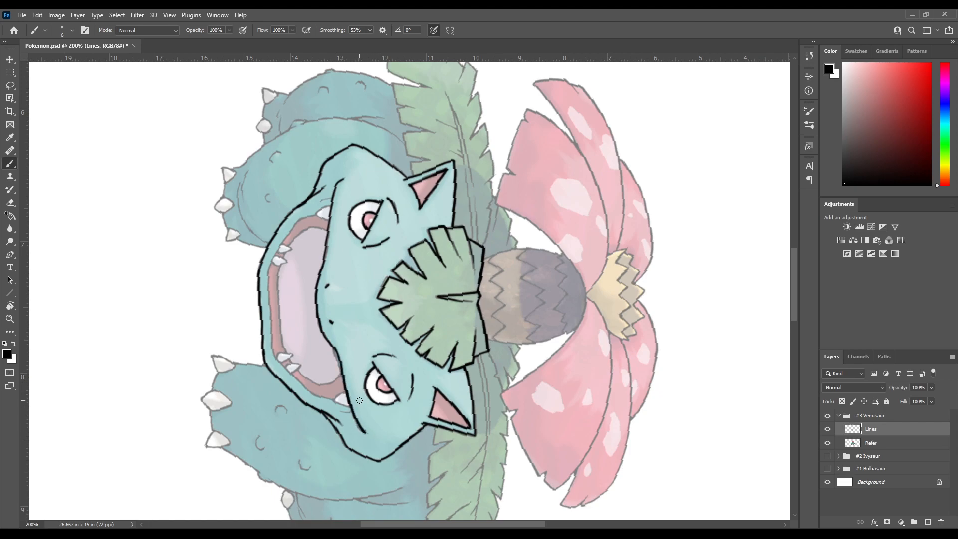
key(ctrl+z)
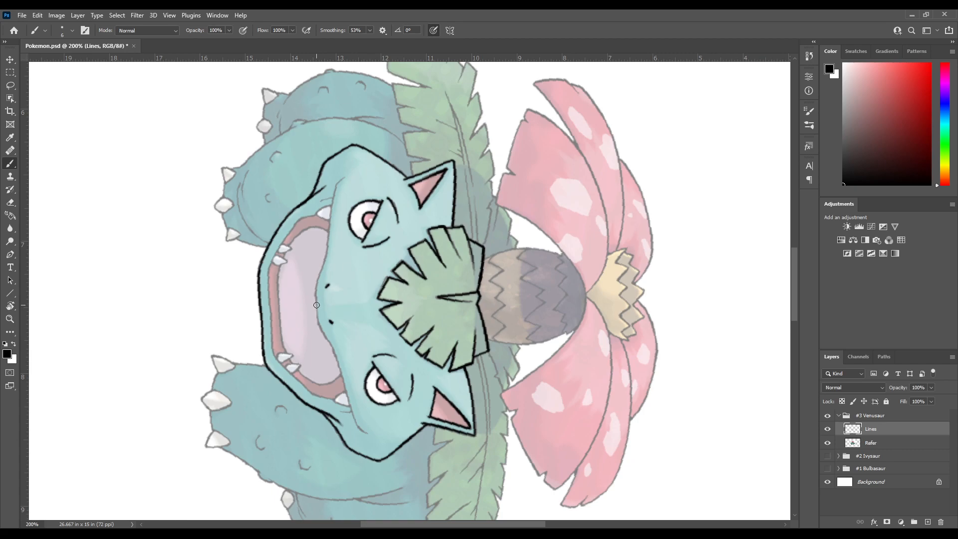
Ink the left half of the upper mouth line from the left corner to below the nostrils, redoing misplaced strokes
drag(315, 297, 323, 274)
key(ctrl+z)
mouse_move(316, 301)
mouse_down()
mouse_move(337, 180)
mouse_move(349, 170)
mouse_up()
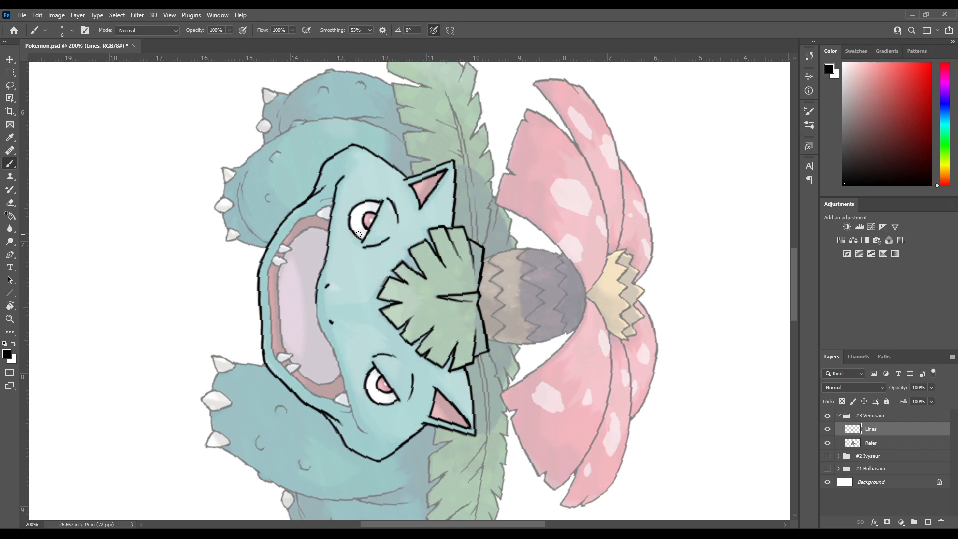
key(ctrl+z)
drag(341, 178, 330, 221)
key(ctrl+z)
drag(341, 181, 315, 294)
key(ctrl+z)
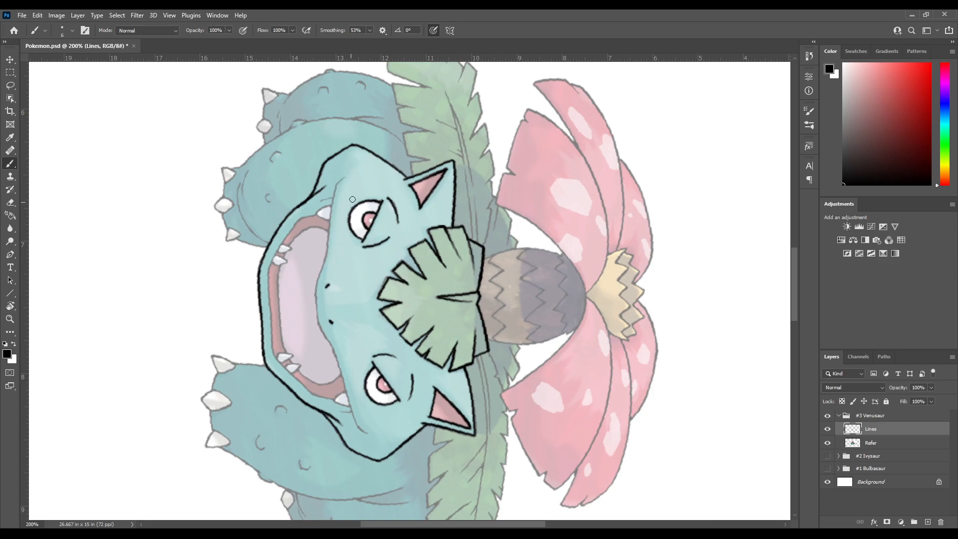
drag(335, 184, 317, 313)
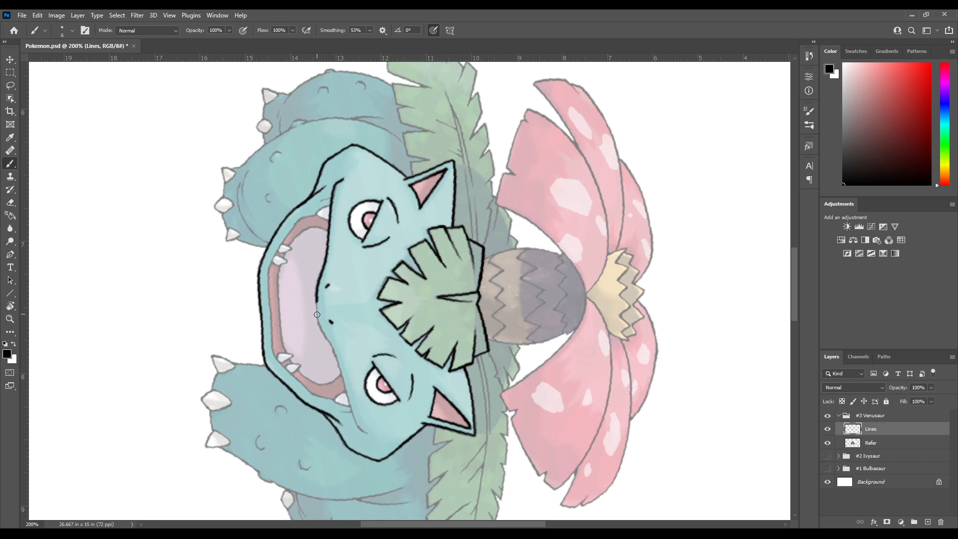
Try to ink the right half of the upper mouth line and inspect how it joins the left half
drag(389, 342, 349, 198)
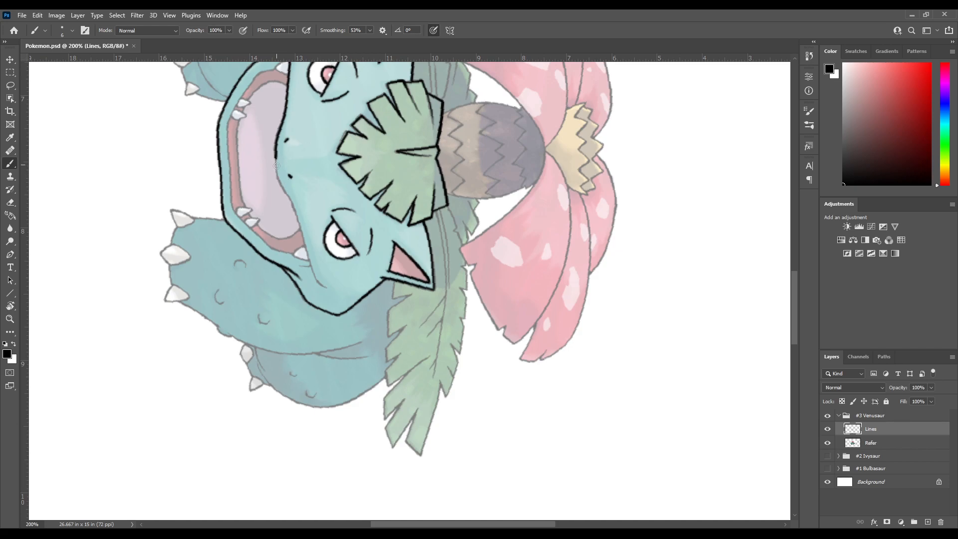
drag(294, 207, 324, 292)
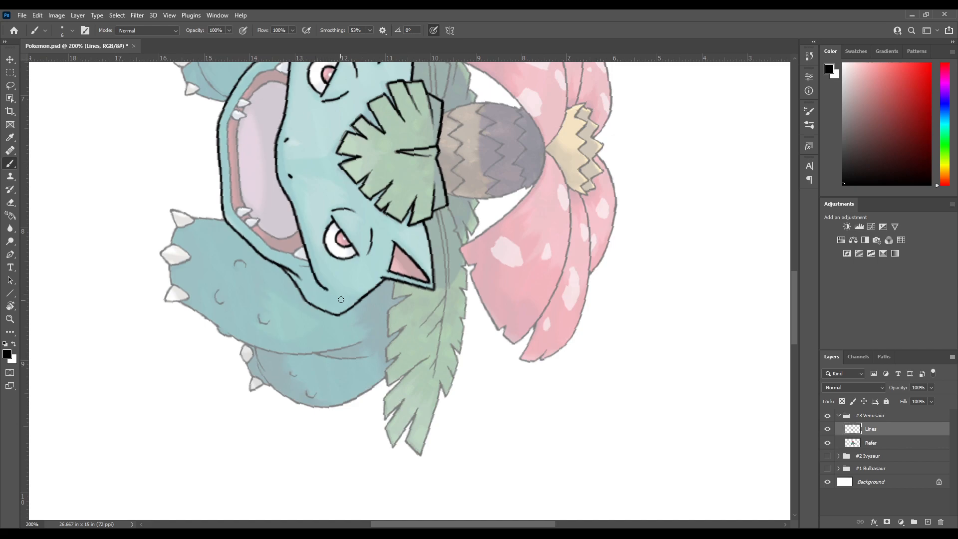
drag(348, 186, 392, 281)
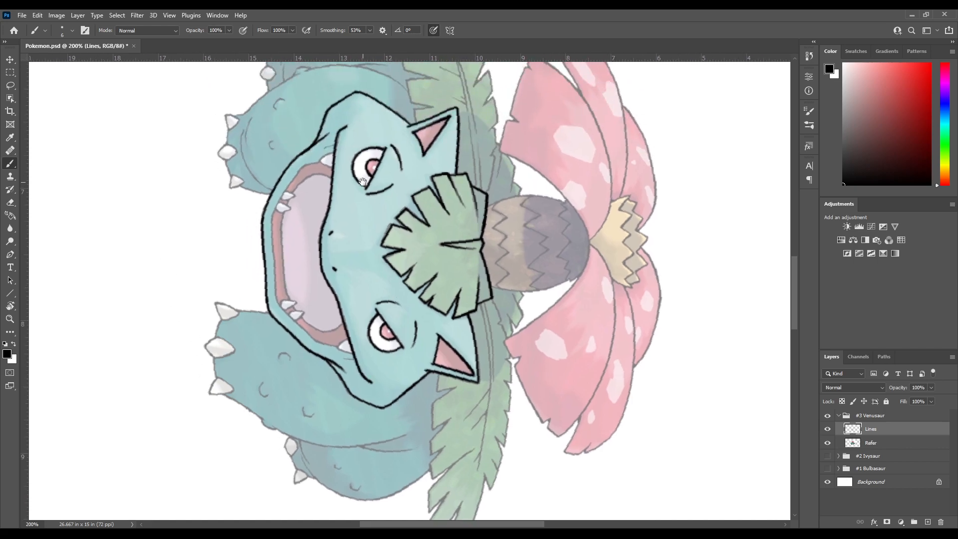
drag(386, 183, 380, 262)
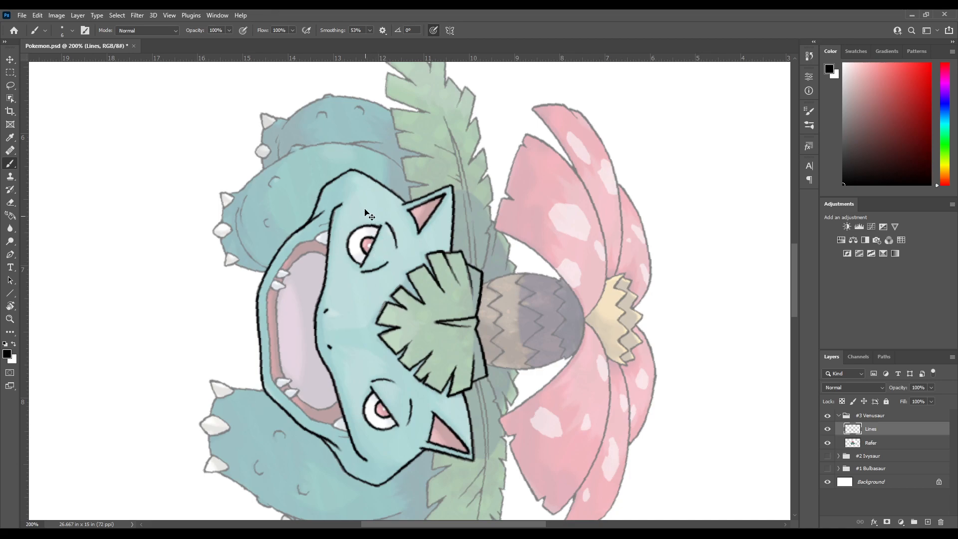
drag(372, 344, 344, 250)
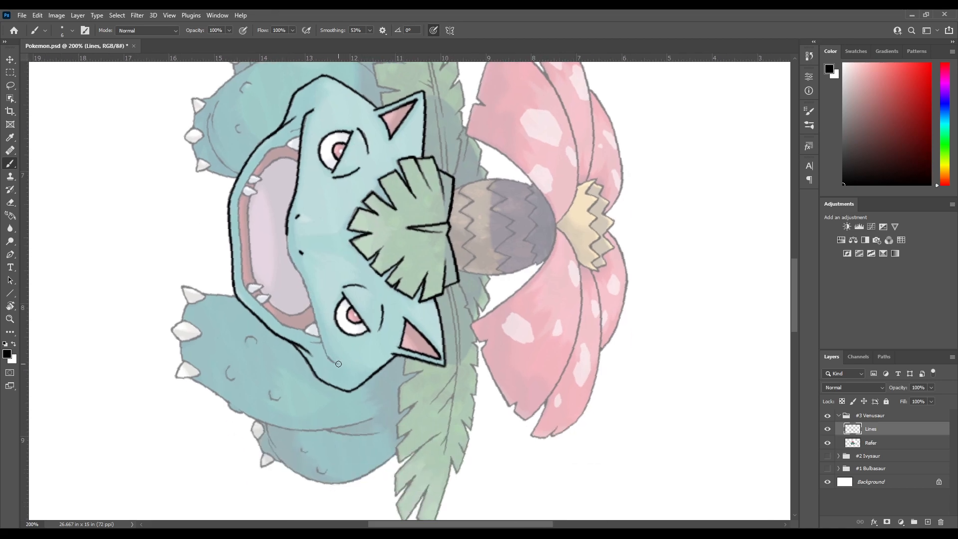
Retrace the right half of the upper mouth line from below the nostrils to the right corner, undoing misplaced strokes
mouse_move(336, 363)
mouse_down()
mouse_move(323, 352)
mouse_move(308, 294)
mouse_up()
key(ctrl+z)
mouse_move(337, 363)
mouse_down()
mouse_move(321, 341)
mouse_move(329, 360)
mouse_move(312, 296)
mouse_up()
key(ctrl+z)
key(ctrl+z)
drag(333, 360, 310, 300)
key(ctrl+z)
drag(286, 245, 308, 288)
key(ctrl+z)
mouse_move(287, 245)
mouse_down()
mouse_move(324, 352)
mouse_move(346, 370)
mouse_up()
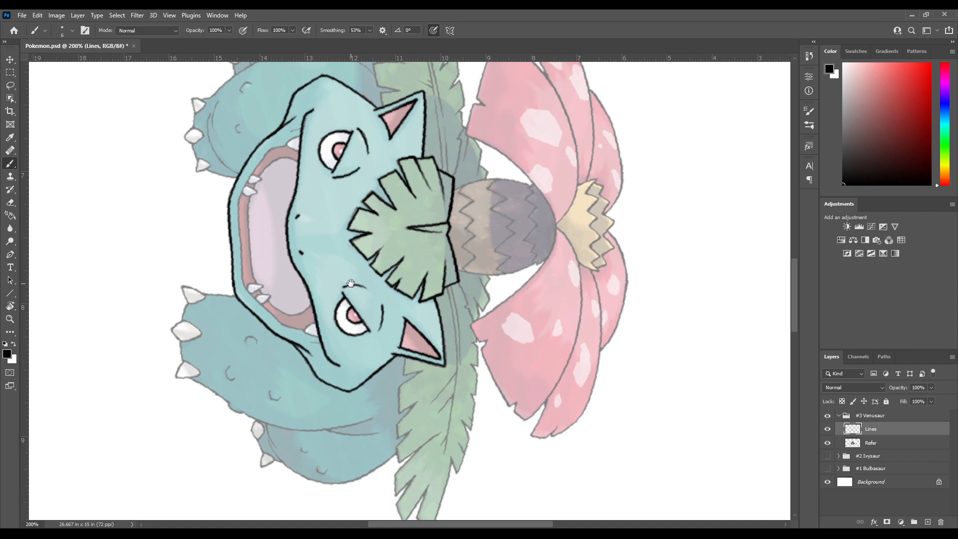
Rotate the canvas back to nearly upright and ink the short crease below the left mouth corner
mouse_move(338, 228)
mouse_down()
mouse_move(357, 265)
mouse_move(344, 235)
mouse_move(326, 253)
mouse_up()
key(r)
key(Escape)
key(b)
drag(317, 288, 318, 193)
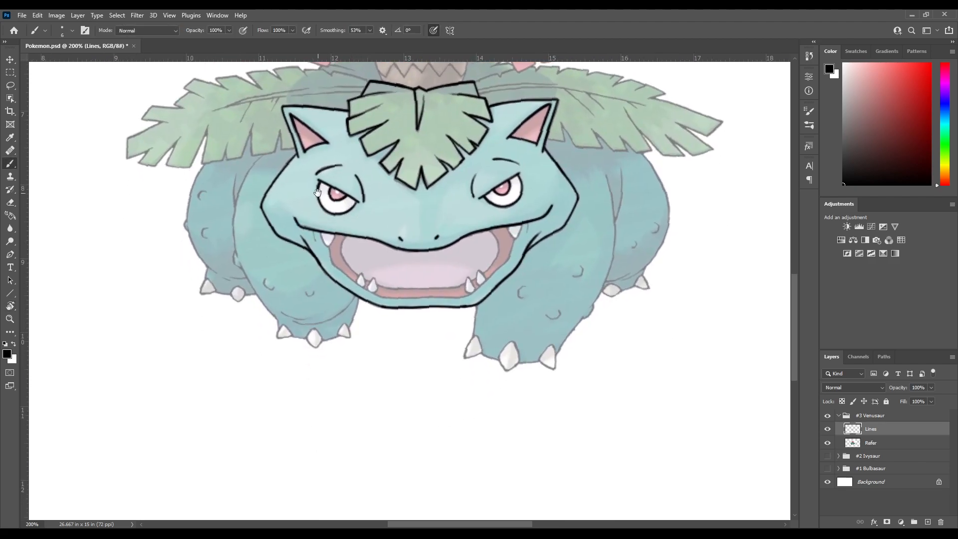
drag(335, 263, 352, 306)
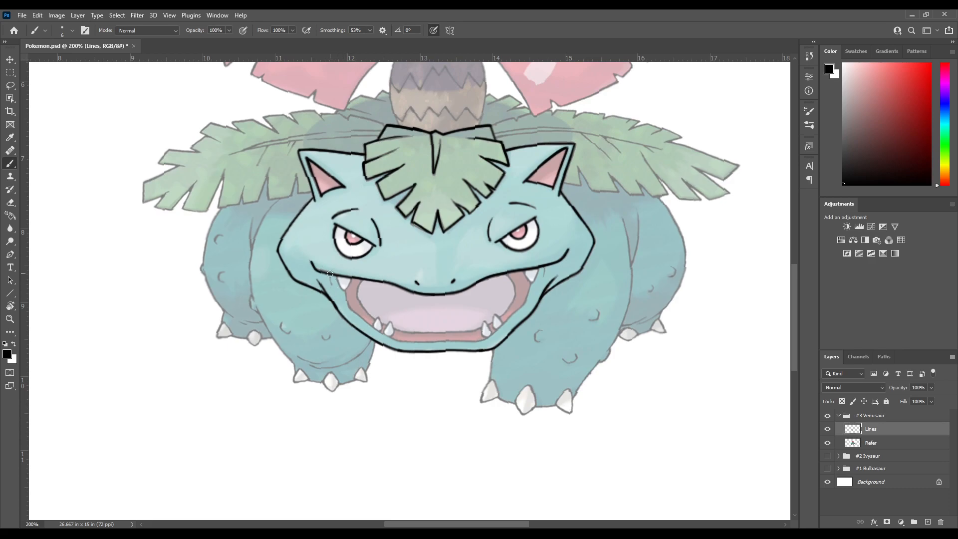
key(ctrl+z)
Reset the canvas rotation to 0° and ink the short crease below the right mouth corner, undoing misplaced strokes
scroll(334, 290, right, 3)
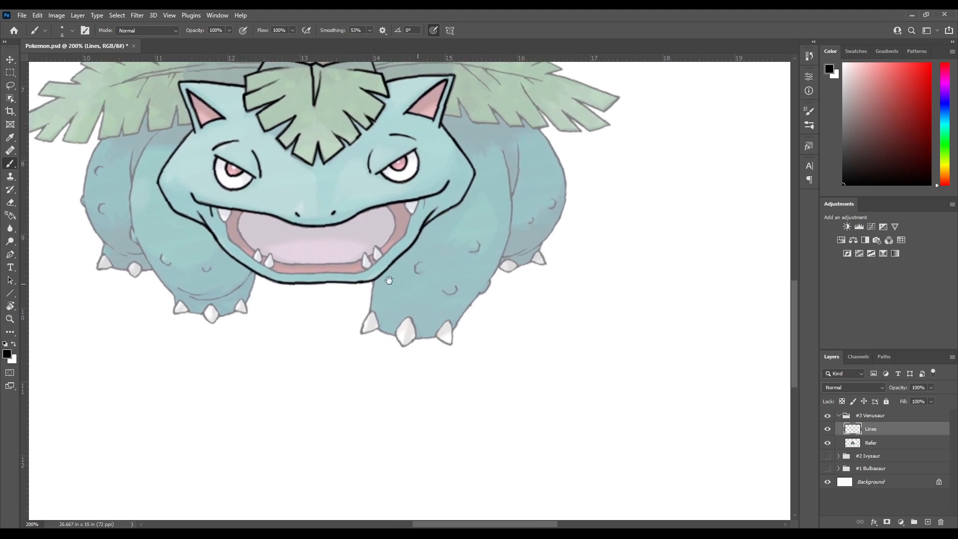
scroll(361, 234, down, 1)
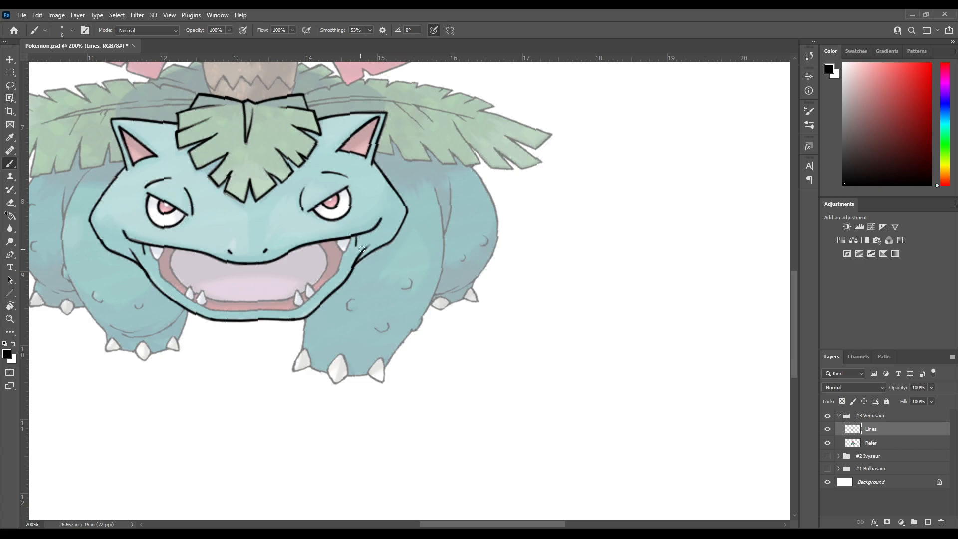
drag(311, 281, 366, 256)
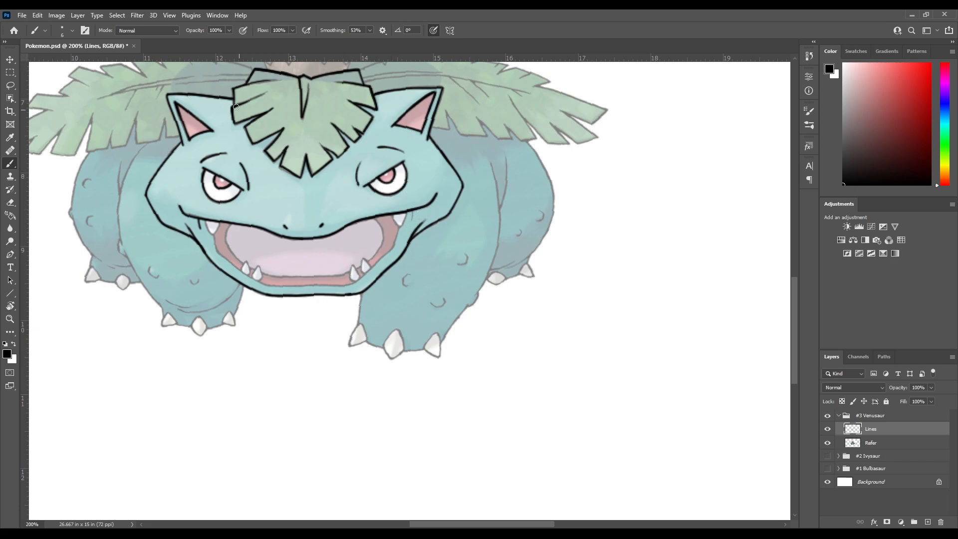
key(r)
click(156, 30)
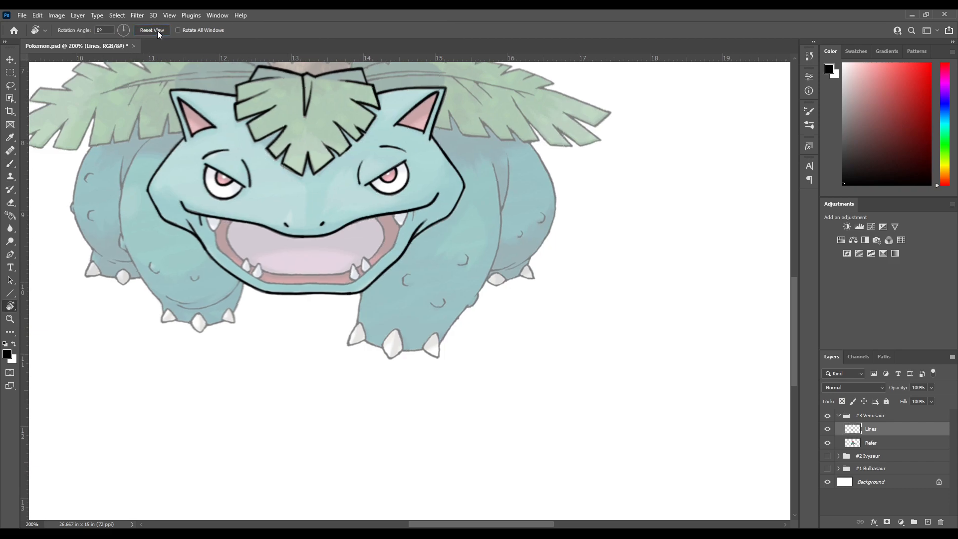
key(b)
drag(430, 230, 450, 221)
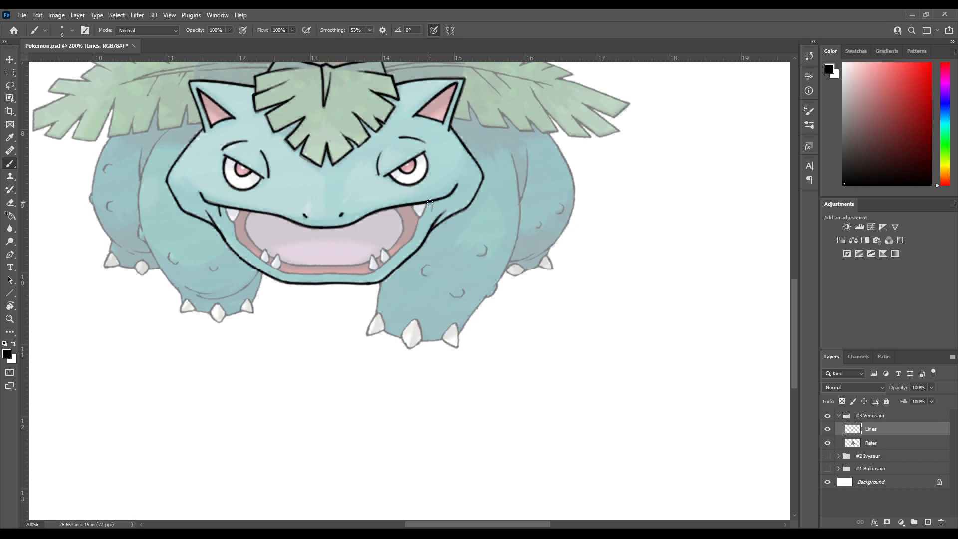
drag(442, 235, 491, 220)
key(ctrl+z)
mouse_move(448, 272)
mouse_down()
mouse_move(514, 210)
mouse_move(555, 194)
mouse_up()
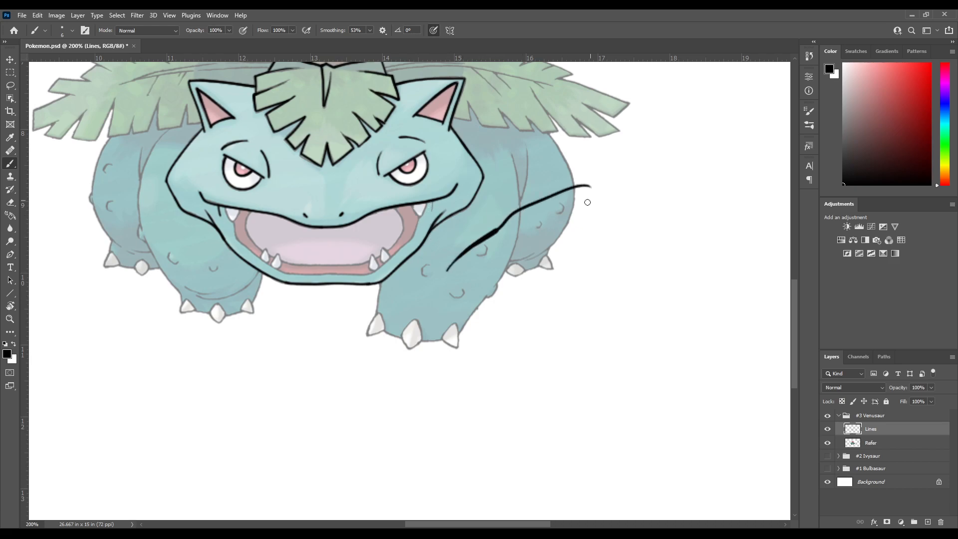
key(ctrl+z)
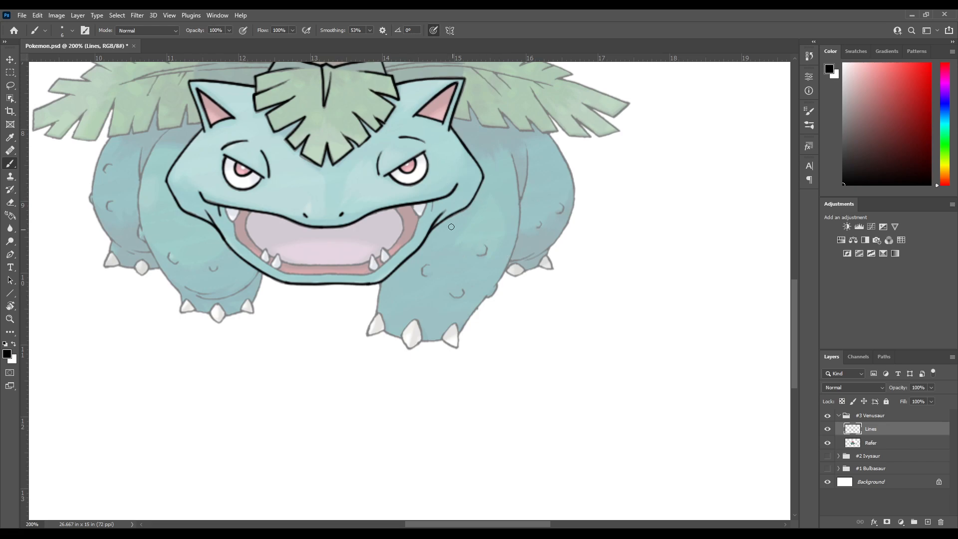
drag(440, 206, 455, 222)
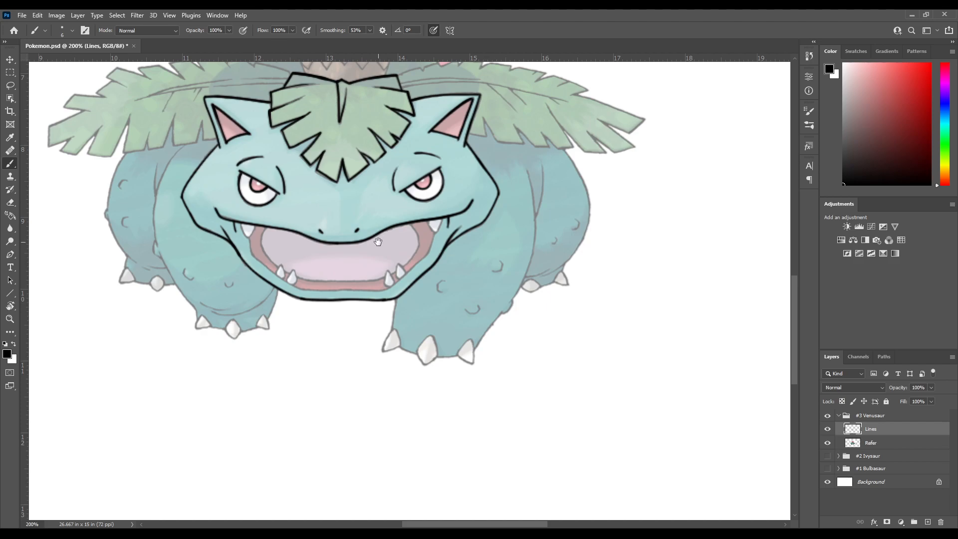
Ink the left and right upper fangs just inside the mouth corners on the Lines layer
drag(424, 268, 481, 261)
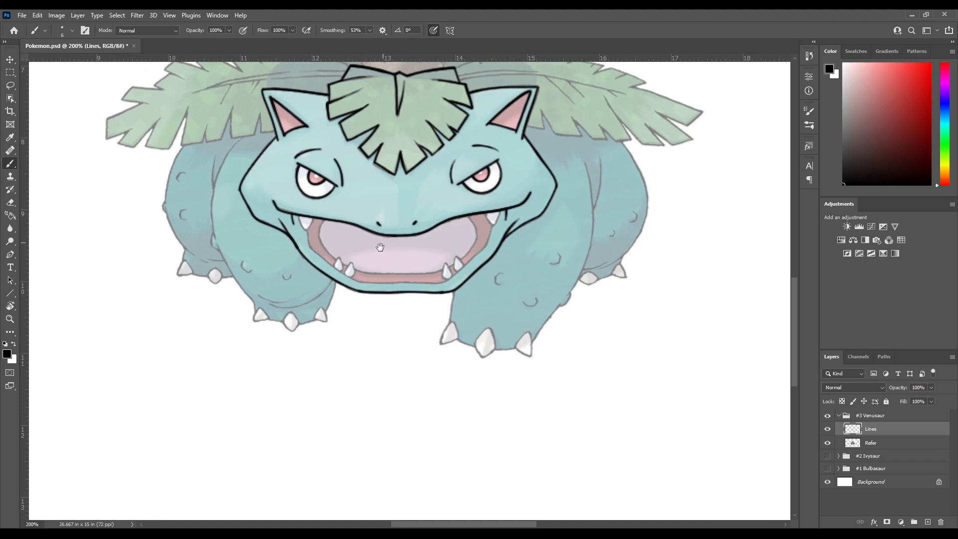
drag(300, 217, 308, 233)
drag(308, 221, 329, 226)
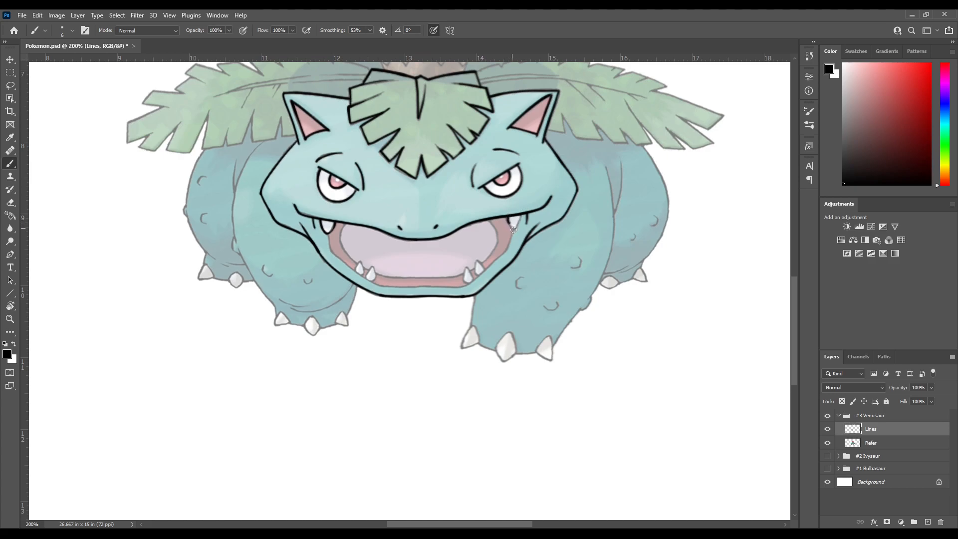
drag(522, 215, 524, 206)
drag(511, 285, 557, 258)
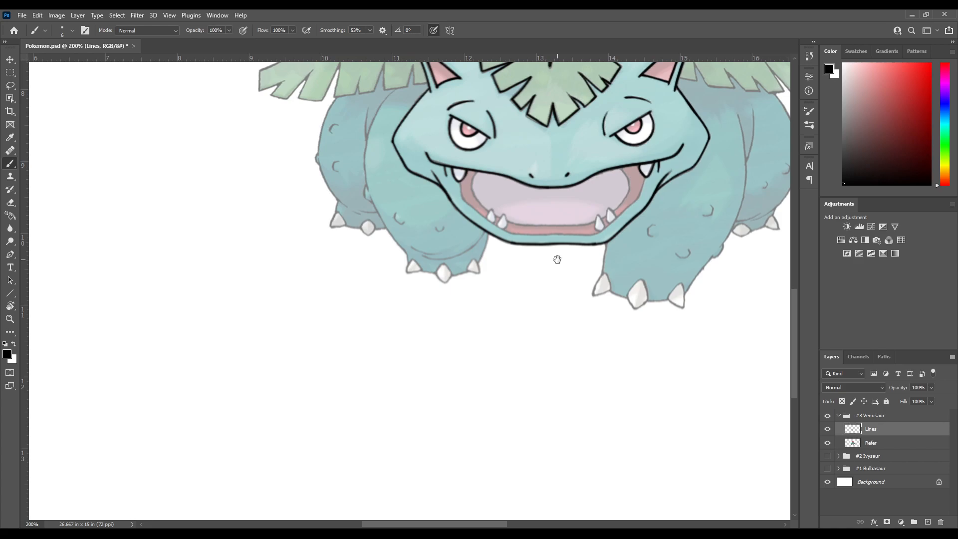
drag(437, 266, 302, 314)
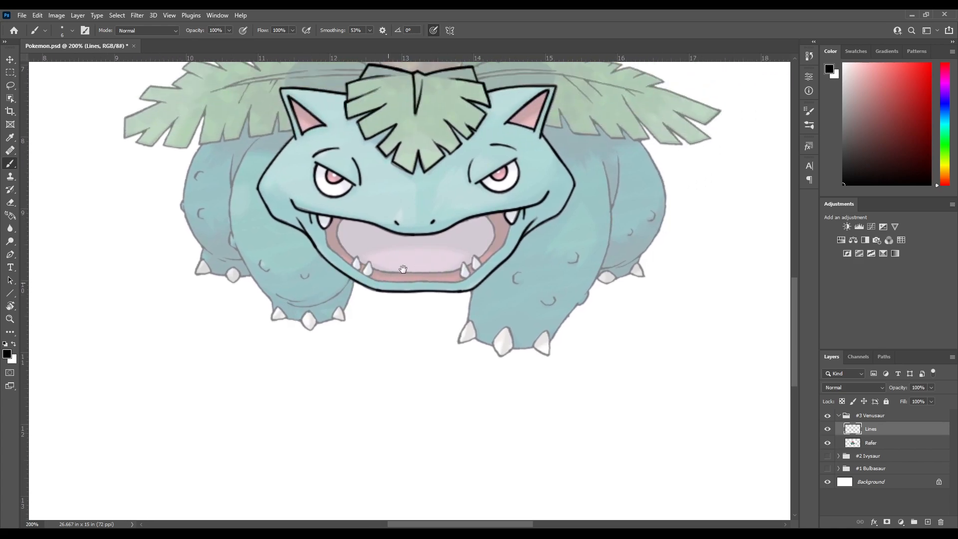
drag(403, 244, 323, 218)
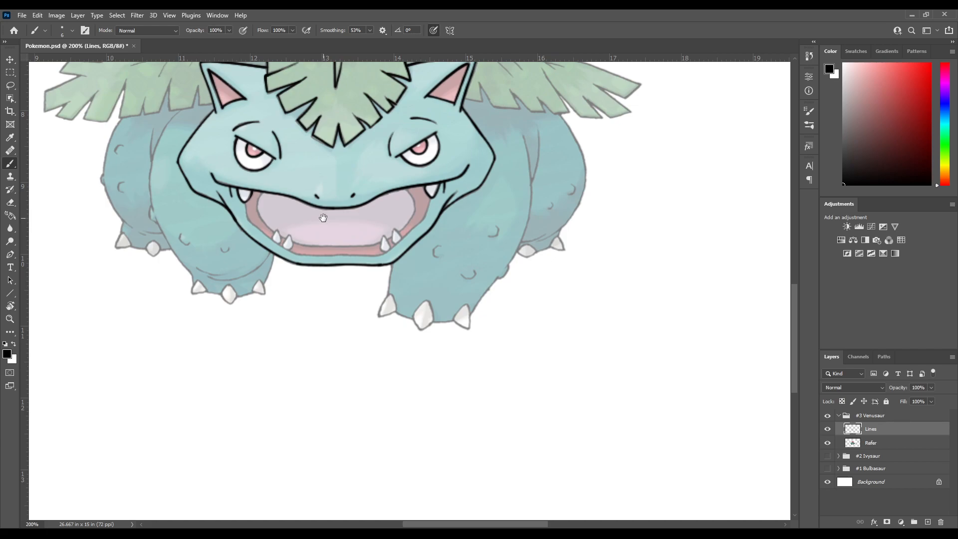
drag(324, 217, 383, 207)
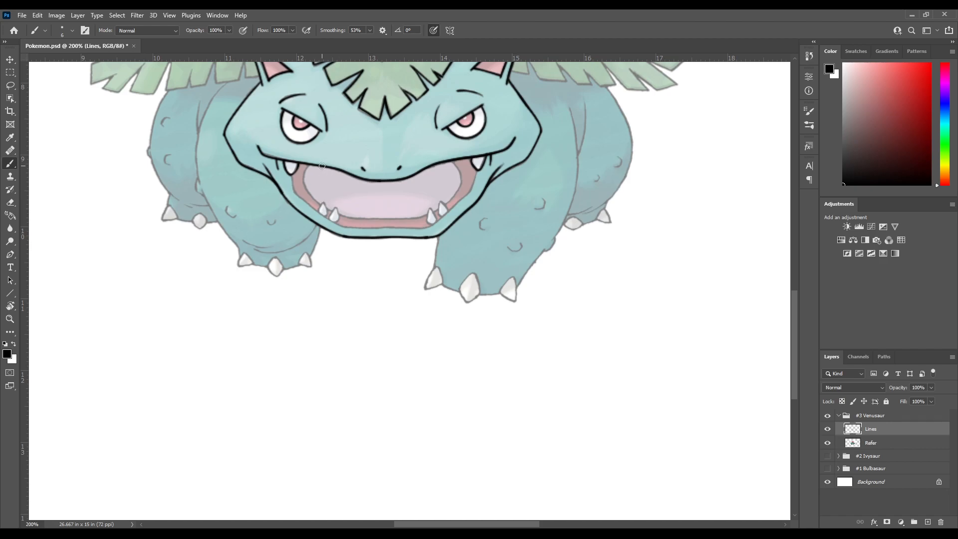
drag(317, 189, 341, 226)
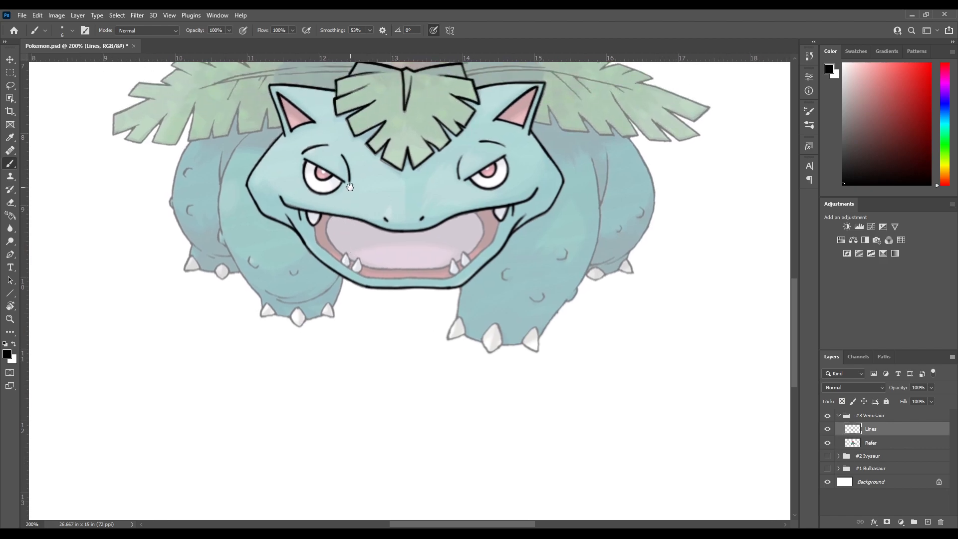
drag(312, 198, 325, 161)
drag(333, 210, 303, 190)
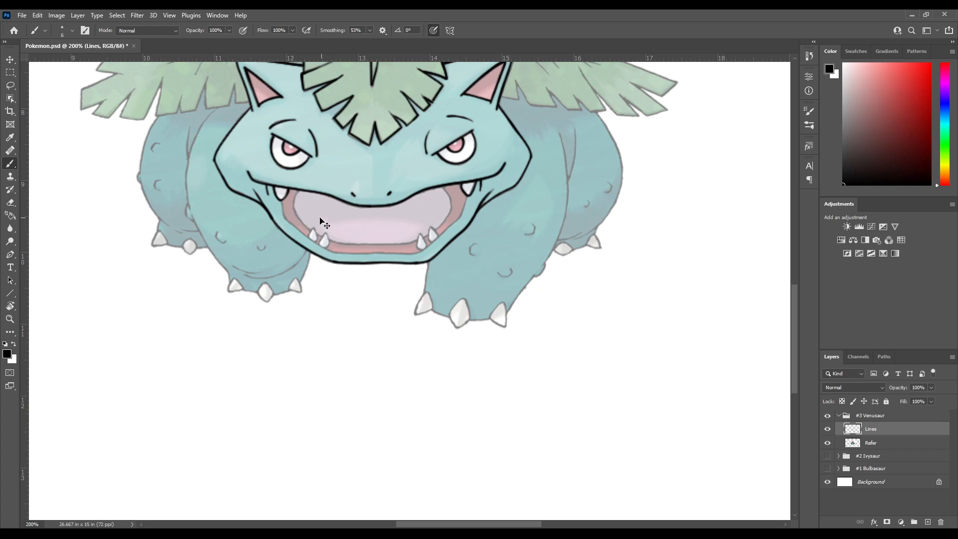
scroll(319, 244, down, 1)
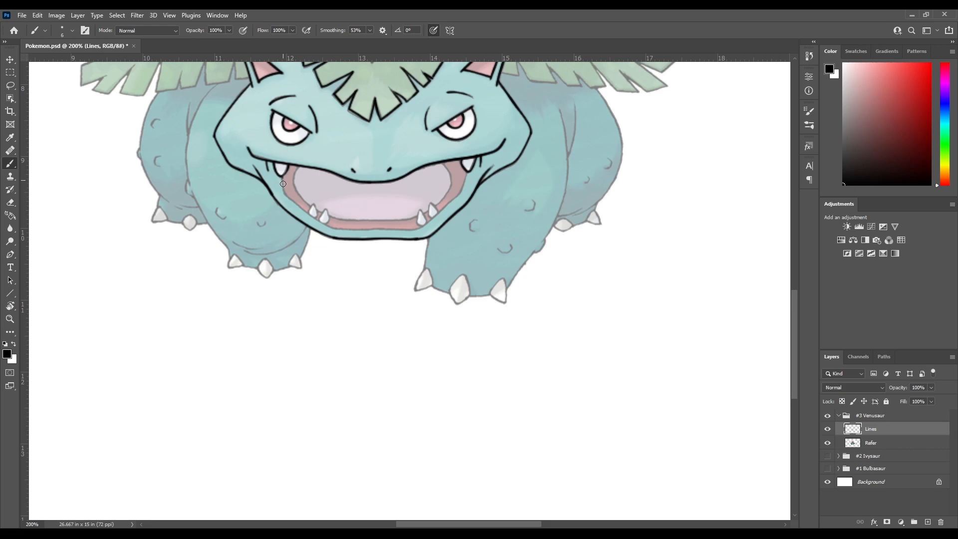
Rotate the canvas sideways and ink the lower lip's inner edge from the left mouth corner along the chin
drag(291, 187, 278, 160)
key(r)
mouse_move(295, 307)
mouse_down()
mouse_move(335, 220)
mouse_move(382, 187)
mouse_up()
key(b)
drag(511, 154, 295, 183)
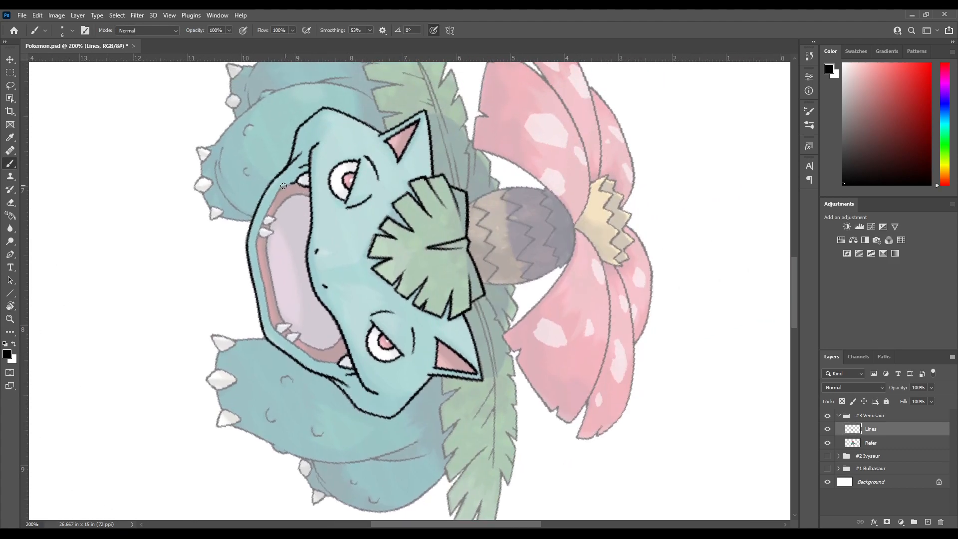
mouse_move(273, 197)
mouse_down()
mouse_move(254, 240)
mouse_move(269, 325)
mouse_up()
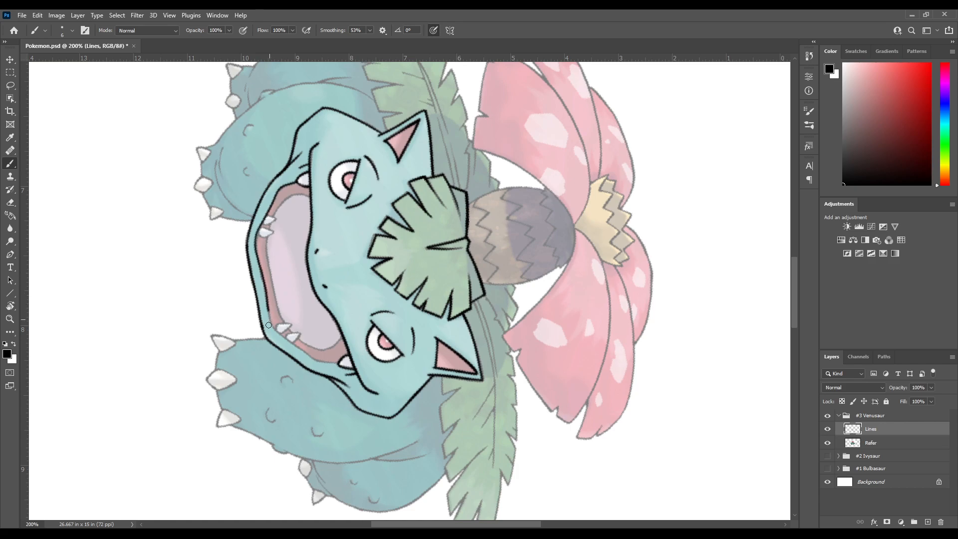
Try to ink the right side of the lower lip's inner edge with the canvas rotated to 101°, undoing the stroke
key(r)
drag(305, 396, 259, 248)
key(b)
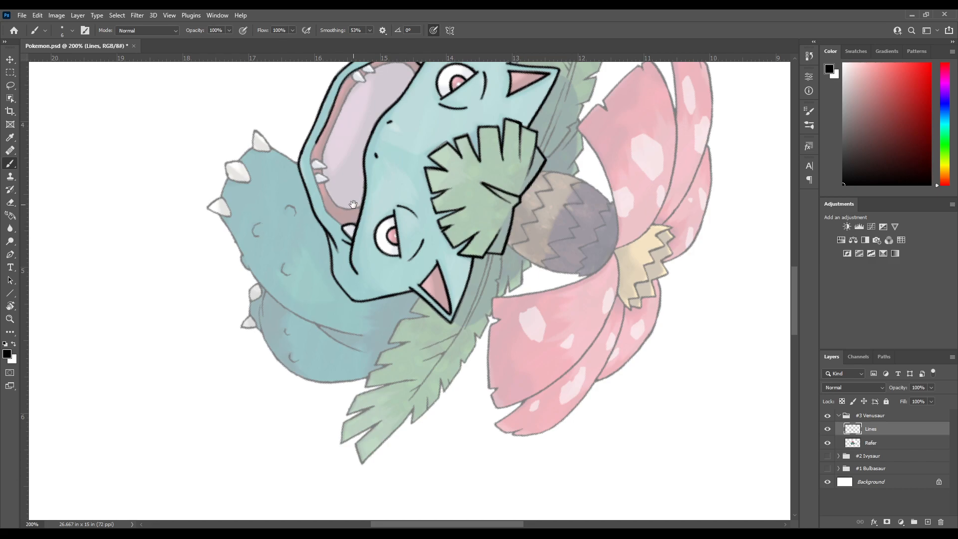
drag(370, 207, 316, 295)
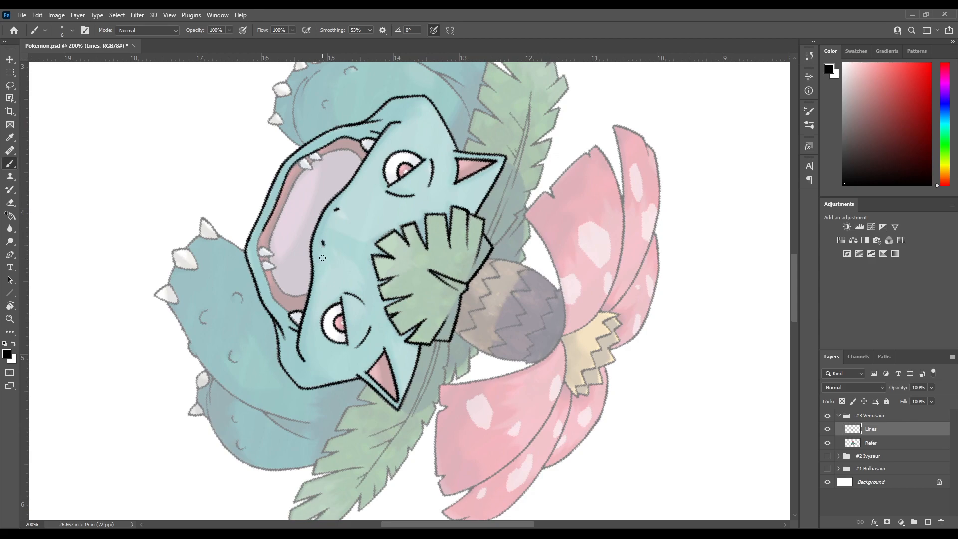
key(r)
mouse_move(341, 346)
mouse_down()
mouse_move(339, 331)
mouse_move(370, 362)
mouse_move(332, 318)
mouse_up()
key(b)
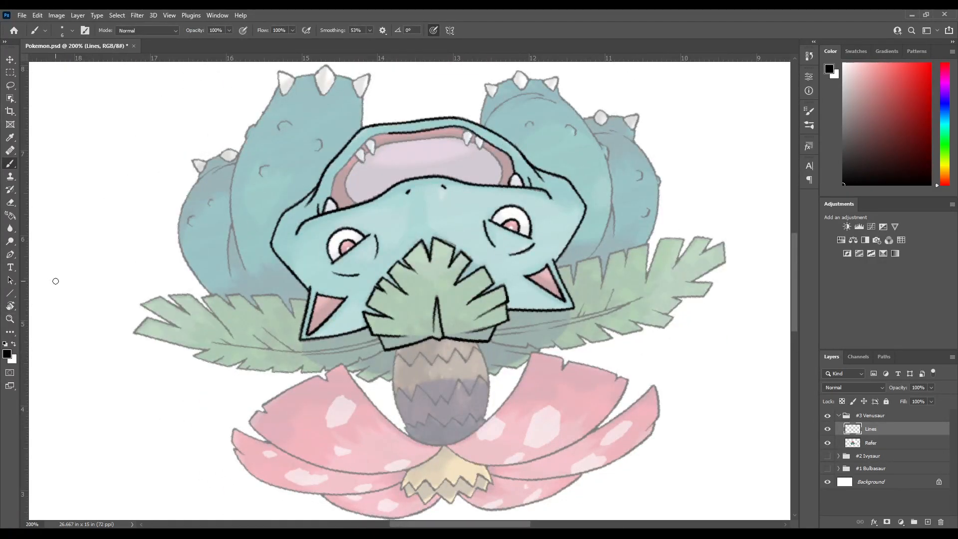
key(r)
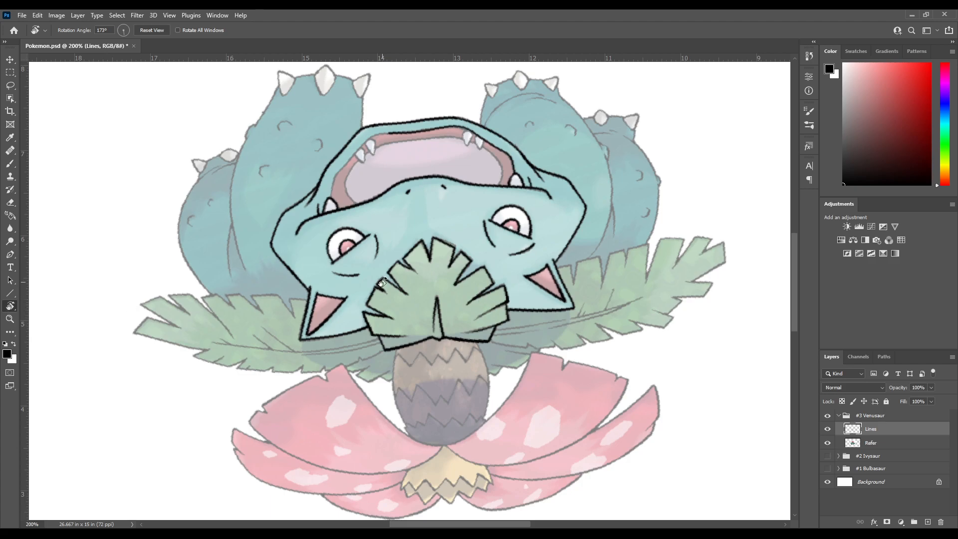
drag(381, 282, 280, 253)
drag(291, 298, 353, 244)
drag(351, 279, 347, 265)
mouse_move(344, 204)
mouse_down()
mouse_move(331, 229)
mouse_move(332, 215)
mouse_up()
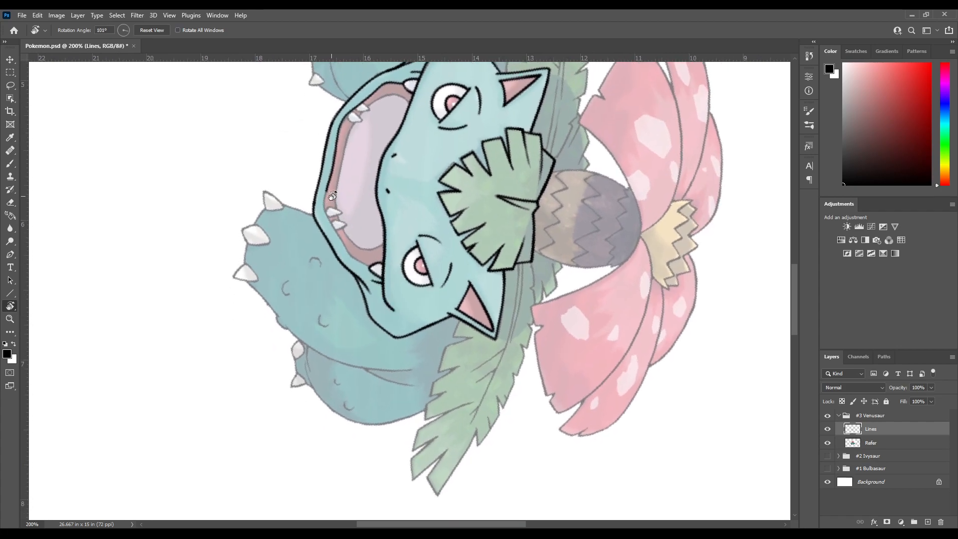
key(b)
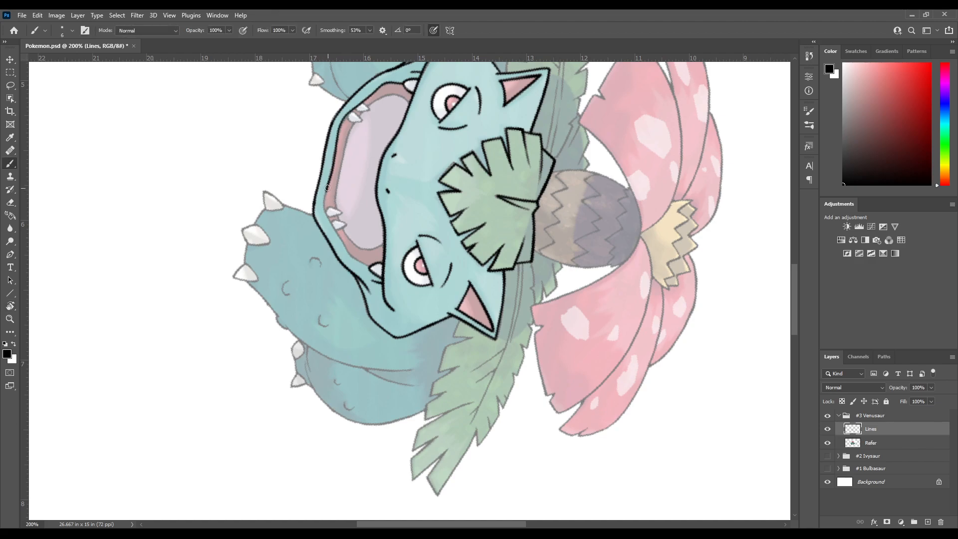
drag(326, 218, 347, 257)
key(ctrl+z)
Rotate the canvas to 102° and retry the right side of the lower lip's inner edge, undoing both strokes
key(r)
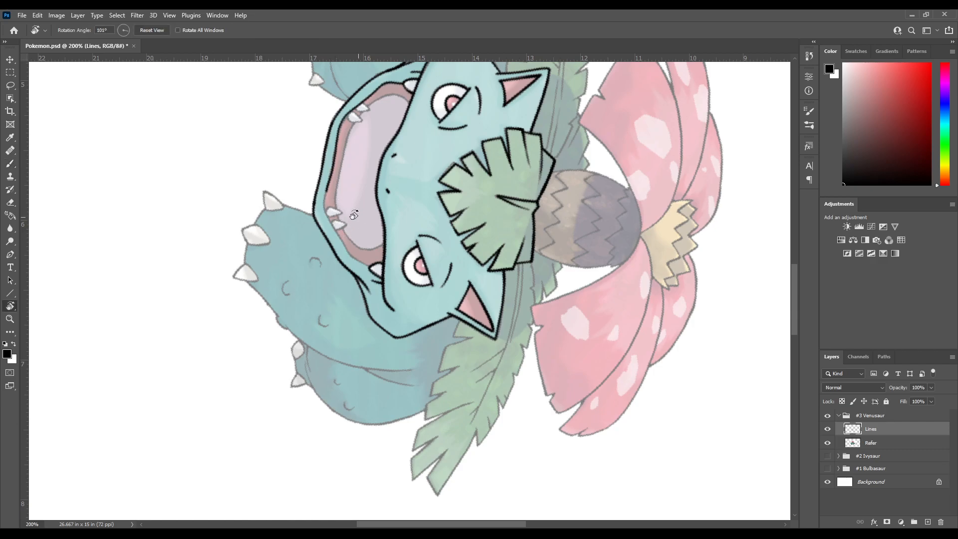
mouse_move(330, 261)
mouse_down()
mouse_move(322, 304)
mouse_move(307, 284)
mouse_move(300, 302)
mouse_up()
key(b)
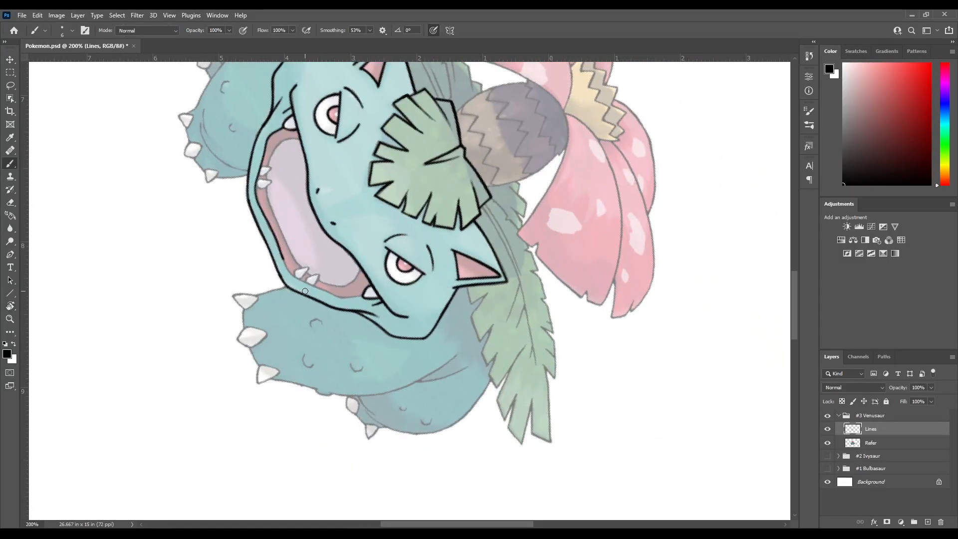
drag(325, 334, 315, 259)
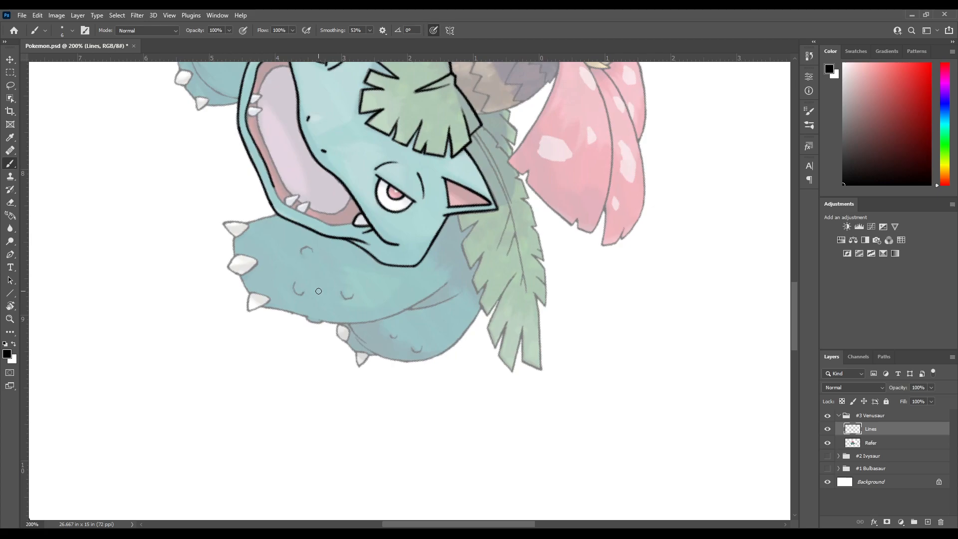
key(r)
drag(309, 328, 322, 270)
key(b)
key(b)
mouse_move(341, 236)
mouse_down()
mouse_move(323, 253)
mouse_move(320, 277)
mouse_move(333, 275)
mouse_up()
drag(341, 334, 349, 239)
drag(320, 162, 348, 229)
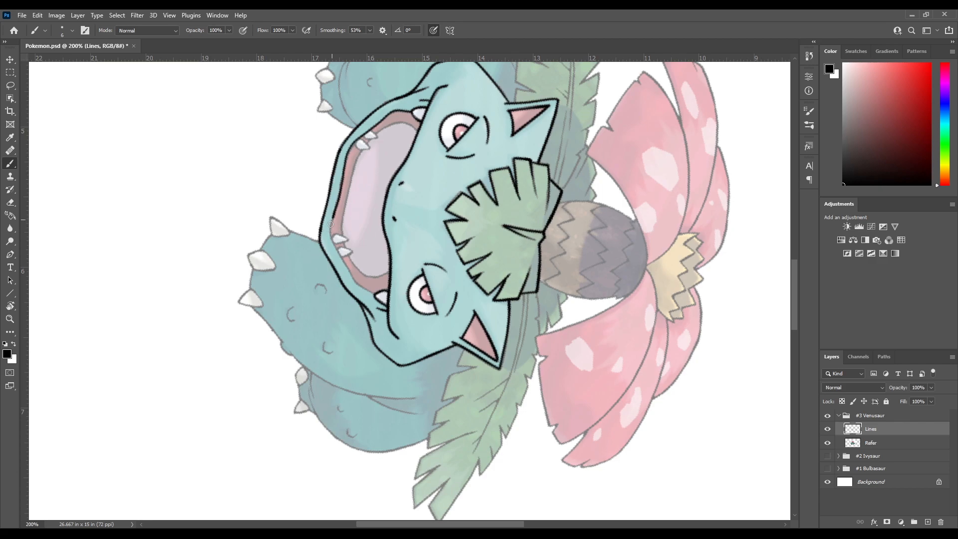
drag(338, 251, 353, 282)
key(ctrl+z)
mouse_move(336, 252)
mouse_down()
mouse_move(359, 288)
mouse_move(382, 300)
mouse_up()
key(ctrl+z)
Adjust the canvas rotation slightly and ink the lower lip's inner edge up to the right mouth corner
key(r)
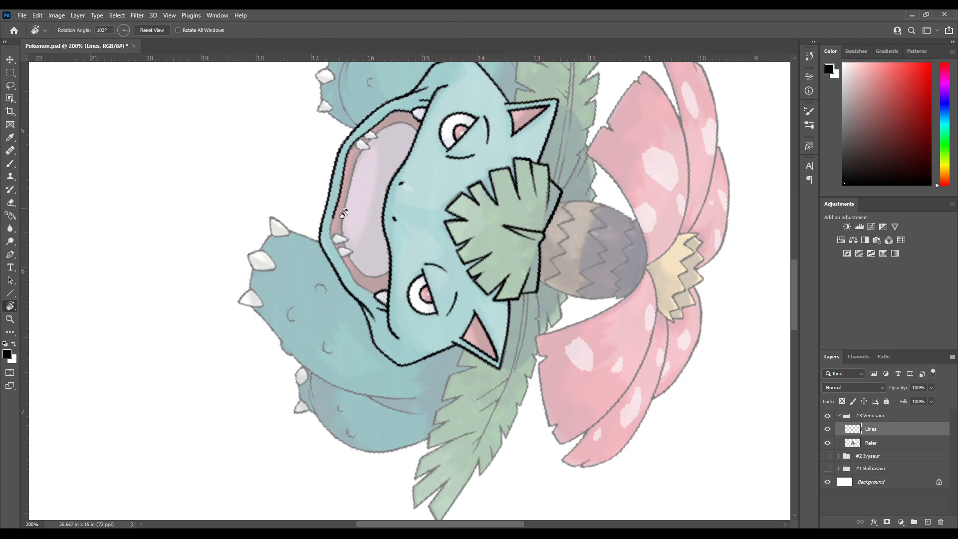
drag(344, 208, 329, 222)
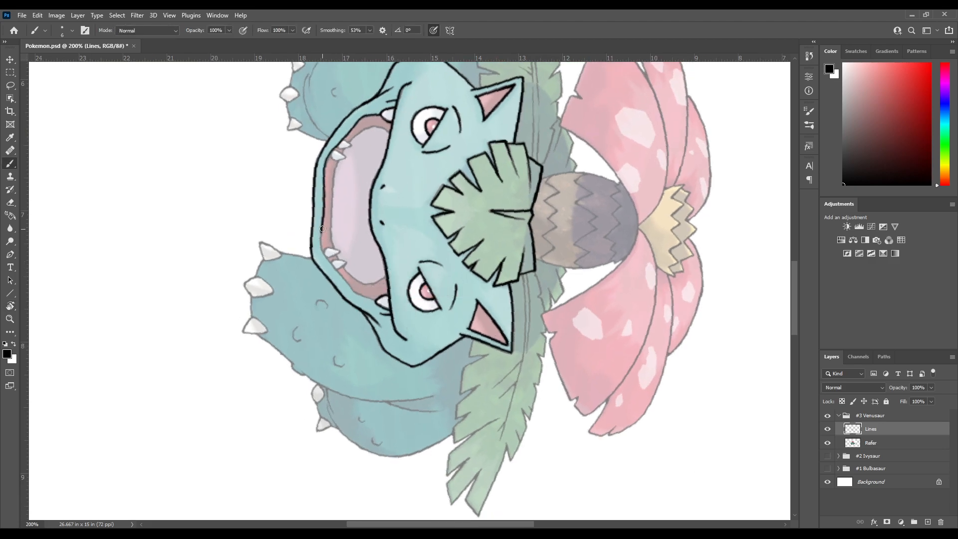
mouse_move(321, 247)
mouse_down()
mouse_move(355, 293)
mouse_move(383, 306)
mouse_up()
drag(350, 246, 394, 293)
Reset the canvas rotation to 0° and return to the Brush tool
key(r)
drag(472, 254, 340, 243)
drag(338, 280, 339, 227)
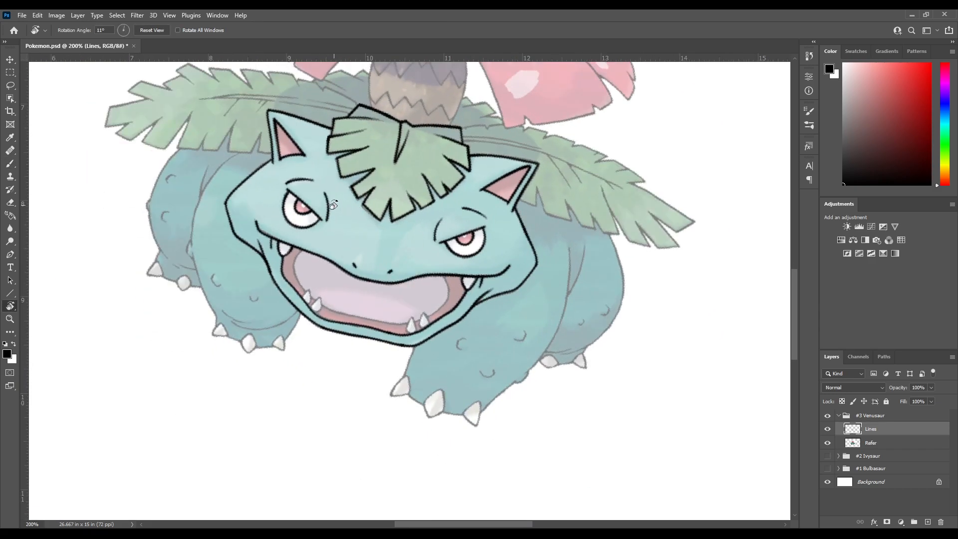
key(Escape)
key(b)
drag(379, 332, 352, 220)
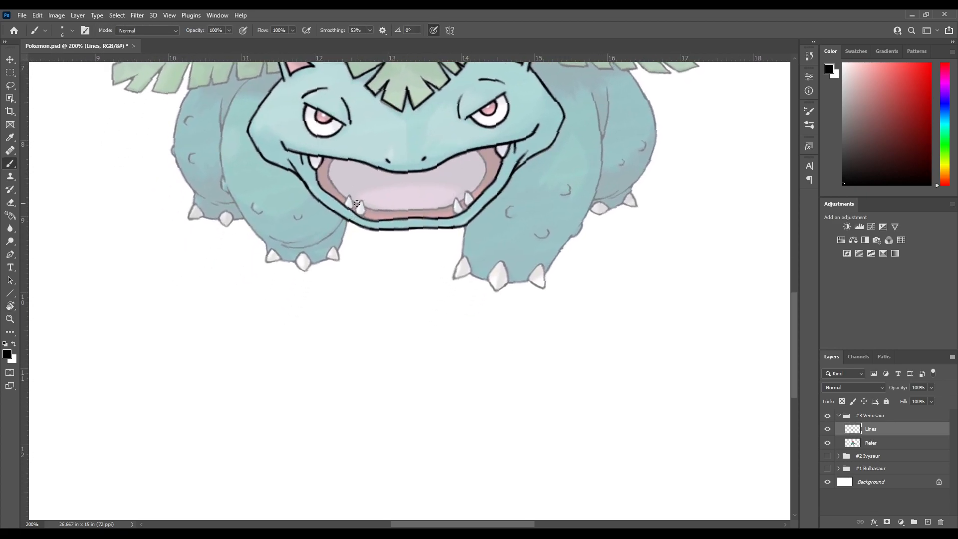
key(r)
click(150, 31)
key(b)
Ink the two small lower teeth on the left side of the mouth
drag(282, 130, 256, 224)
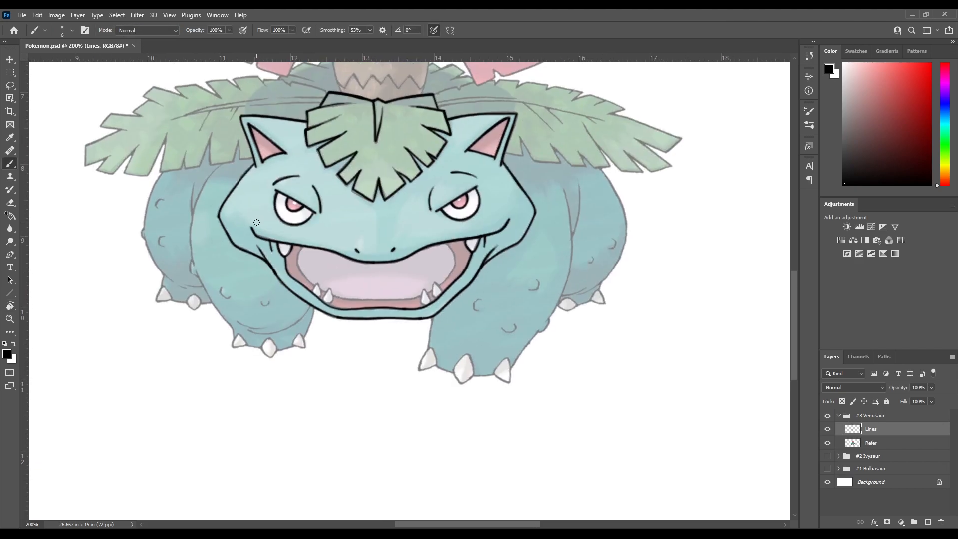
drag(325, 264, 297, 225)
key(r)
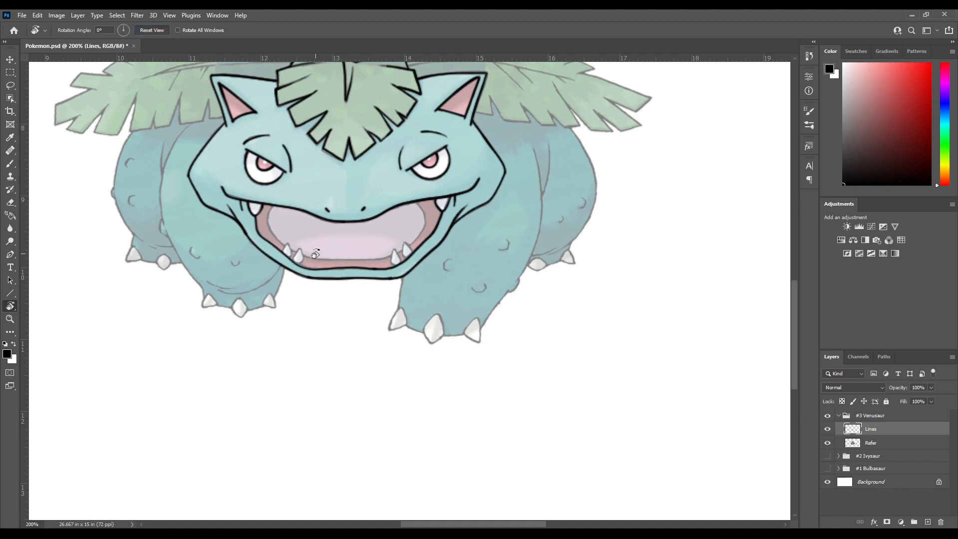
key(b)
drag(295, 251, 278, 230)
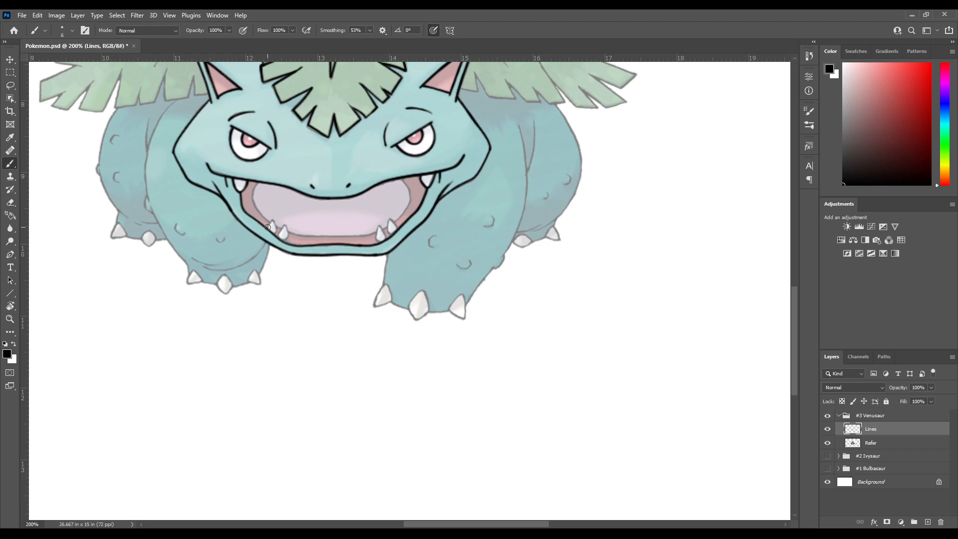
mouse_move(268, 227)
mouse_down()
mouse_move(274, 215)
mouse_move(277, 238)
mouse_move(257, 189)
mouse_move(261, 206)
mouse_up()
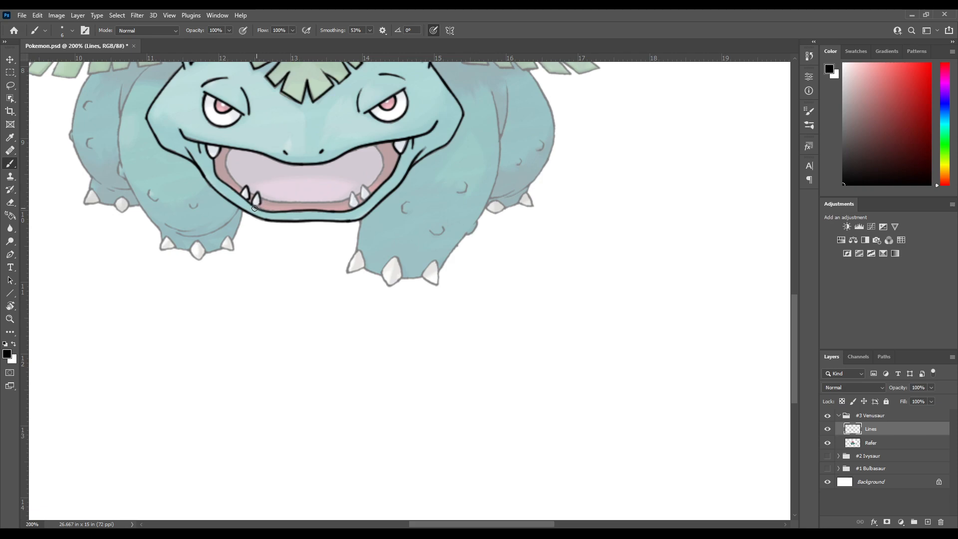
Ink the inner lower tooth on the right side of the mouth, undoing misplaced strokes
mouse_move(328, 188)
mouse_down()
mouse_move(220, 214)
mouse_move(257, 228)
mouse_up()
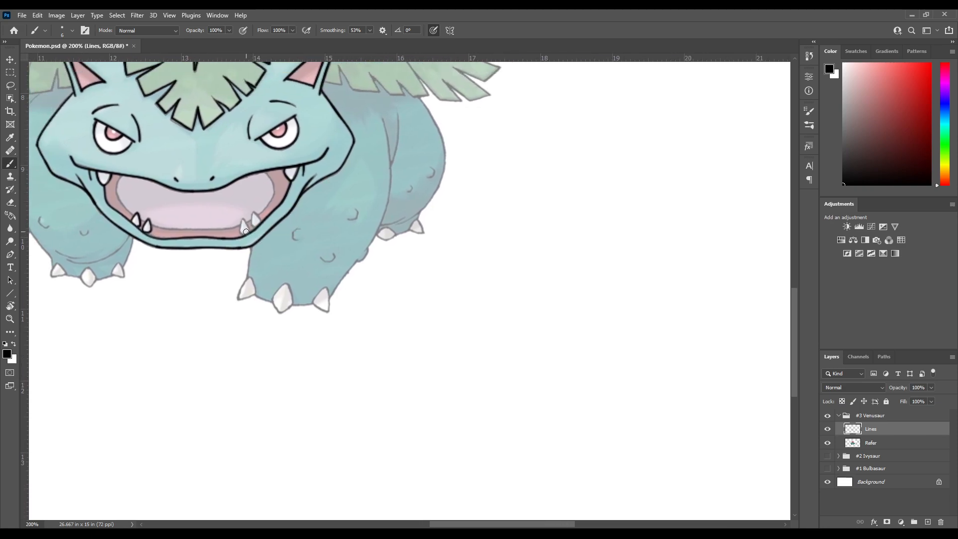
drag(240, 221, 244, 234)
mouse_move(256, 219)
mouse_down()
mouse_move(296, 217)
mouse_move(279, 238)
mouse_move(284, 221)
mouse_up()
key(ctrl+z)
key(ctrl+z)
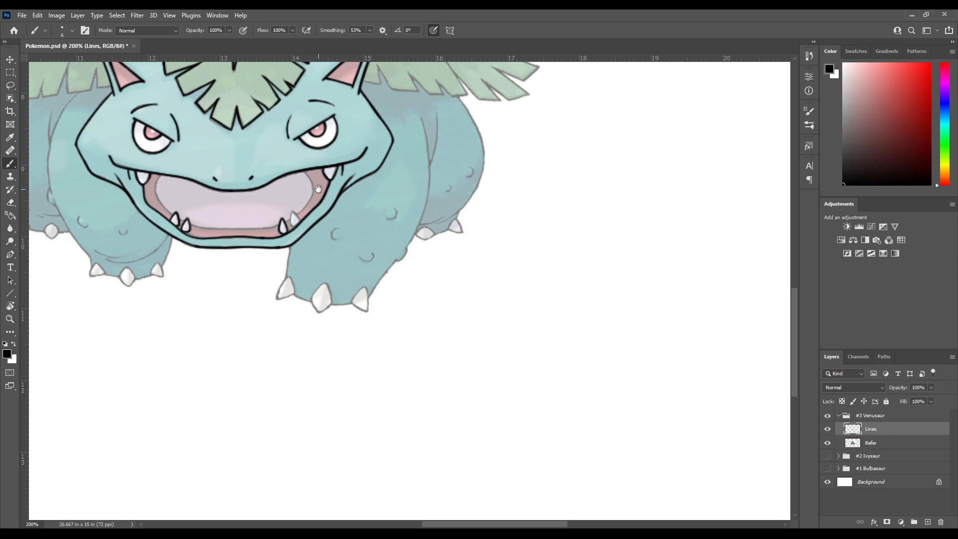
Ink the outer lower tooth on the right side of the mouth, undoing misplaced strokes
drag(427, 288, 456, 330)
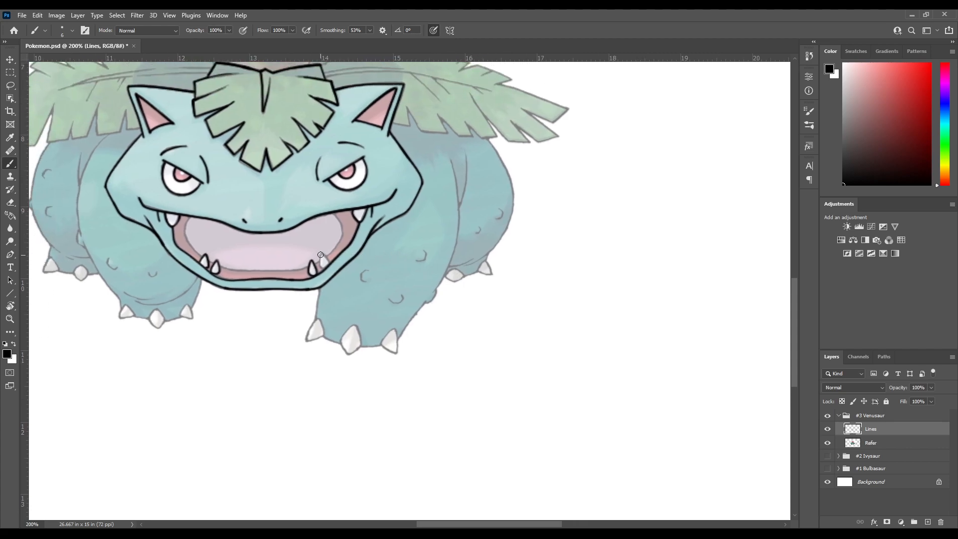
mouse_move(320, 254)
mouse_down()
mouse_move(322, 272)
mouse_move(320, 265)
mouse_up()
key(ctrl+z)
key(ctrl+z)
key(ctrl+z)
drag(315, 298, 378, 279)
drag(319, 270, 356, 272)
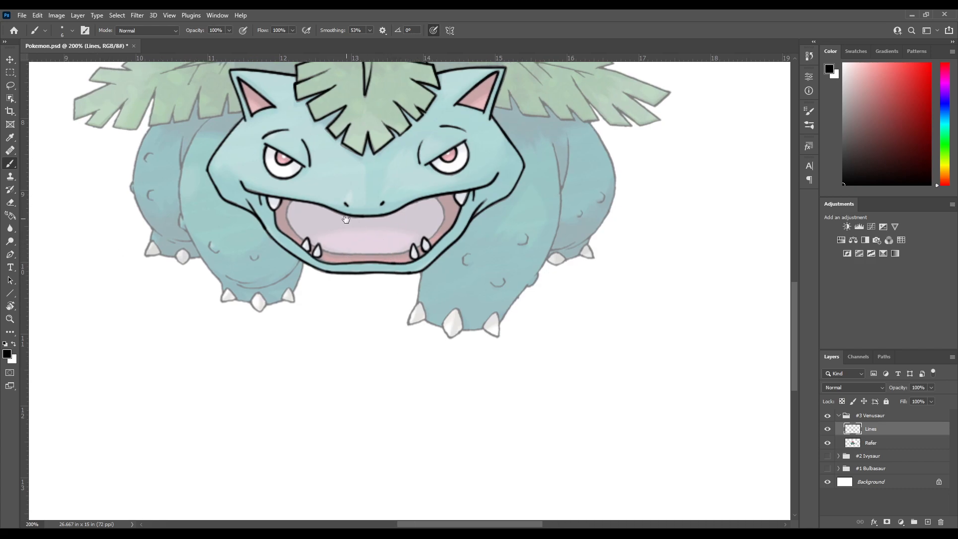
Try to ink the lower edge of the inner mouth between the left and right pairs of lower teeth
drag(337, 209, 349, 254)
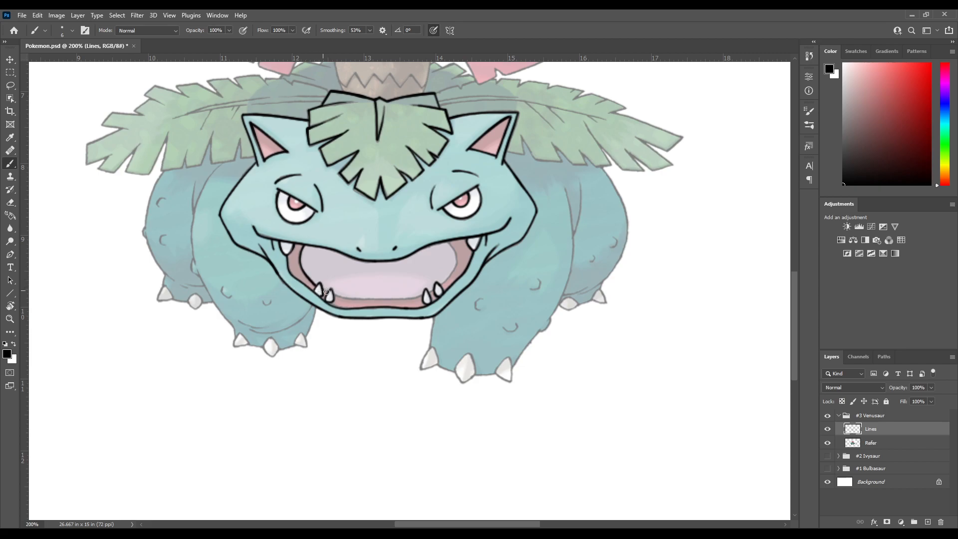
key(r)
mouse_move(360, 240)
mouse_down()
mouse_move(316, 284)
mouse_move(359, 206)
mouse_move(335, 217)
mouse_up()
key(r)
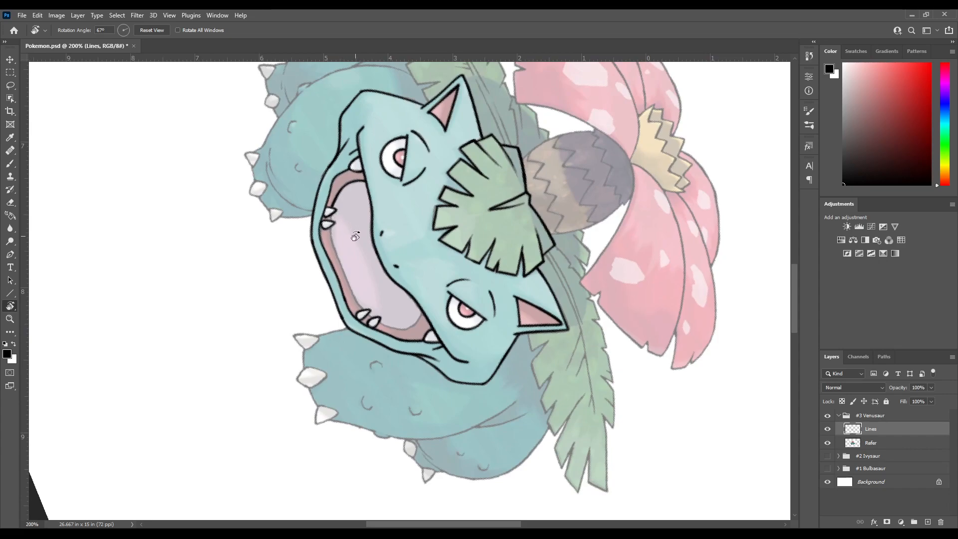
key(b)
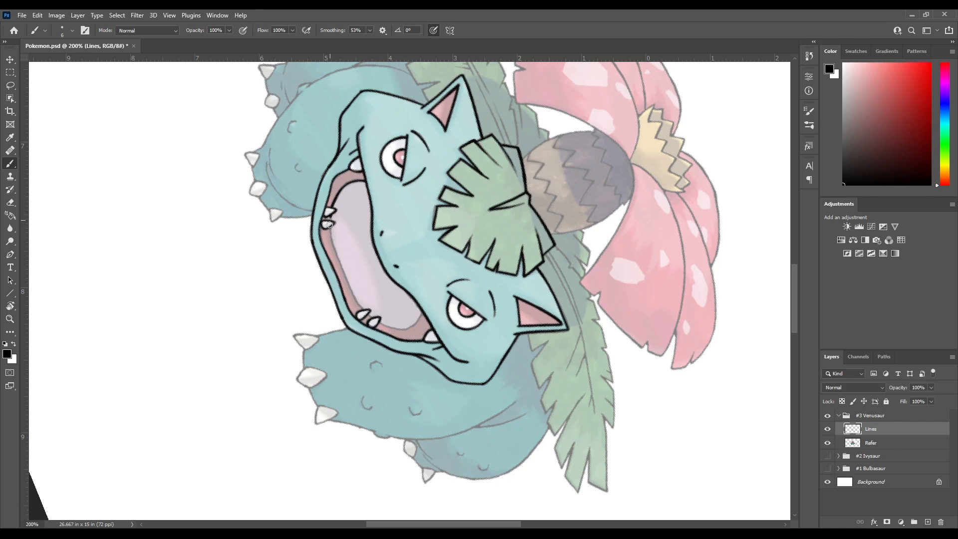
scroll(356, 237, down, 2)
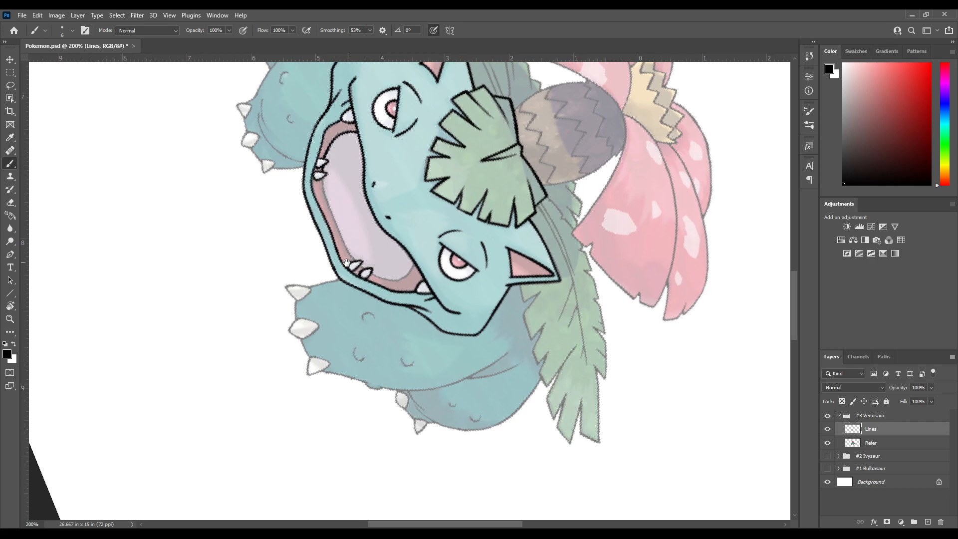
key(r)
drag(322, 303, 325, 259)
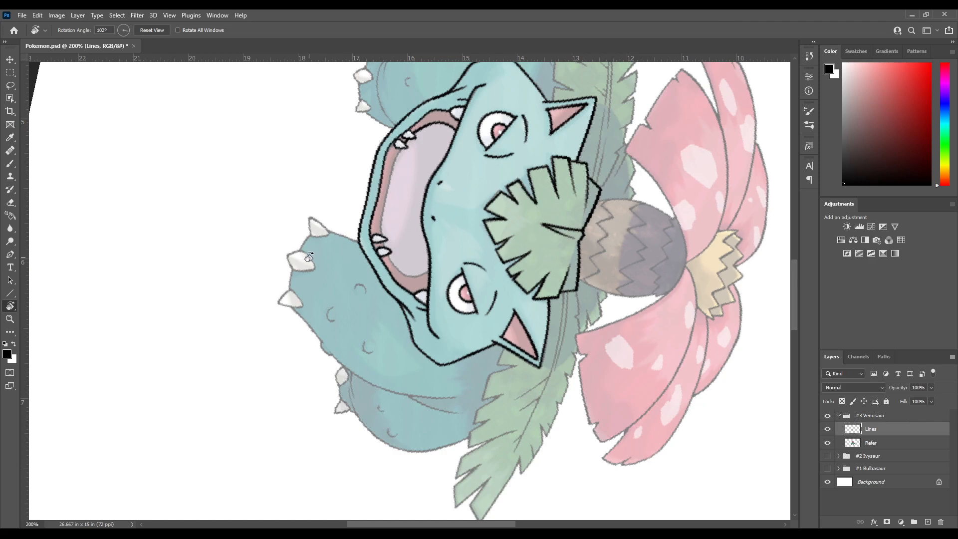
mouse_move(319, 240)
mouse_down()
mouse_move(342, 212)
mouse_move(333, 224)
mouse_up()
key(b)
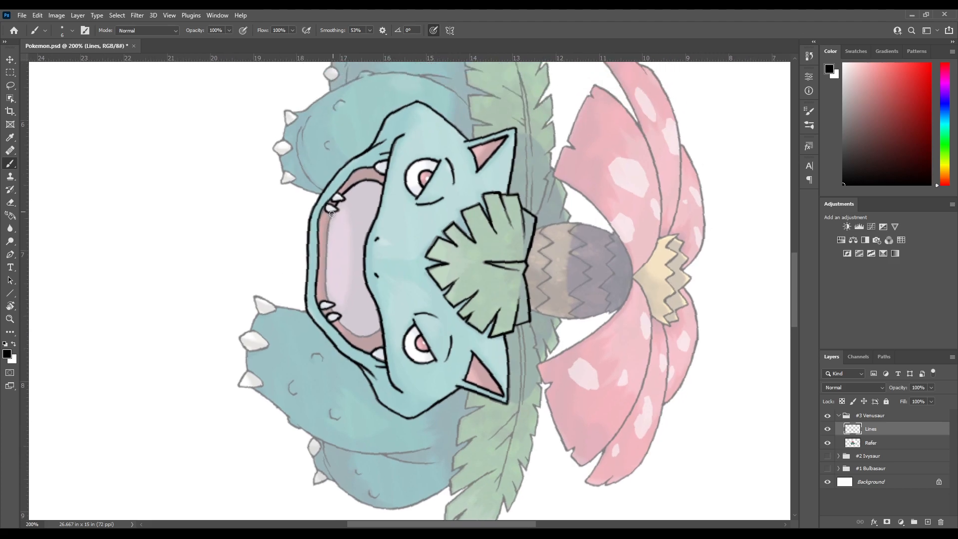
drag(326, 236, 328, 305)
key(ctrl+z)
key(ctrl+z)
drag(325, 230, 330, 306)
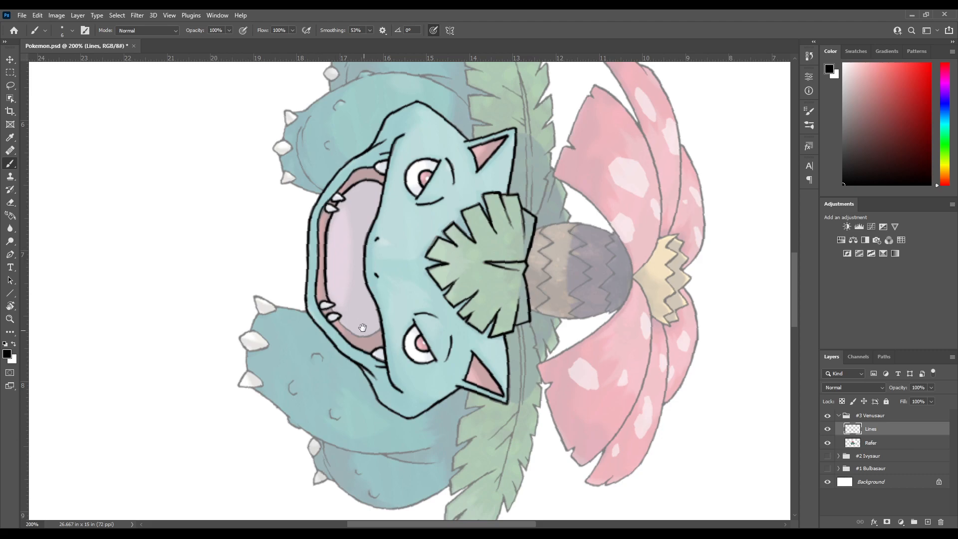
scroll(364, 329, down, 2)
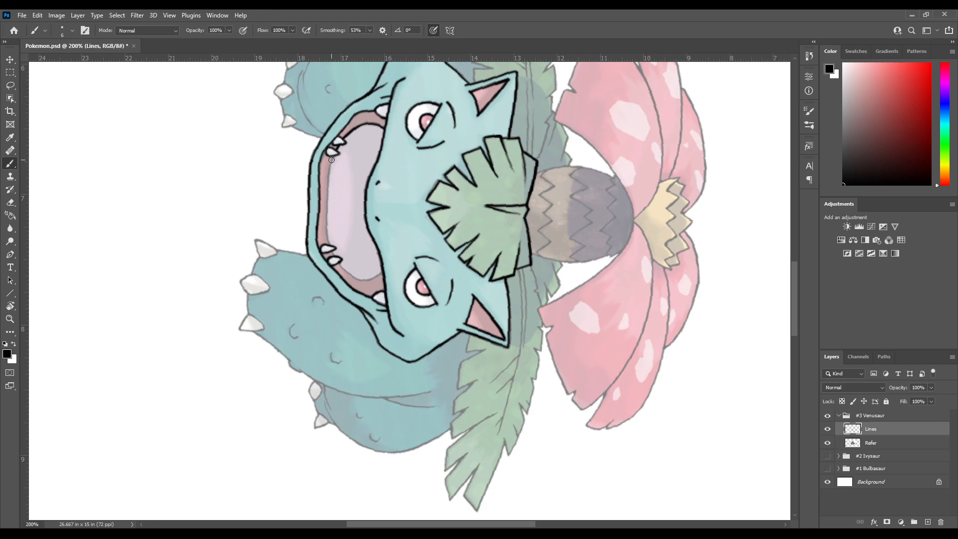
drag(333, 160, 356, 199)
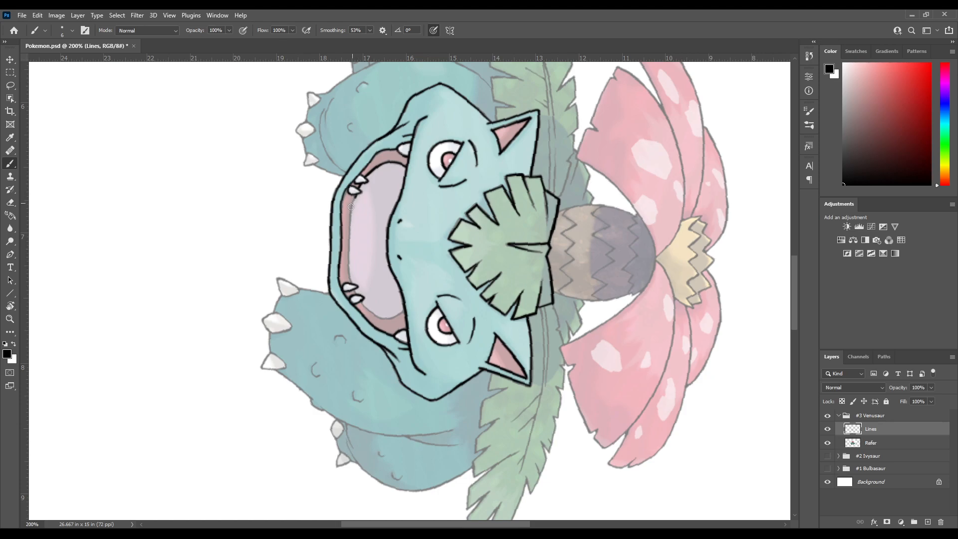
mouse_move(349, 212)
mouse_down()
mouse_move(354, 289)
mouse_move(356, 245)
mouse_up()
key(space)
key(r)
drag(360, 310, 365, 263)
key(space)
drag(389, 208, 349, 218)
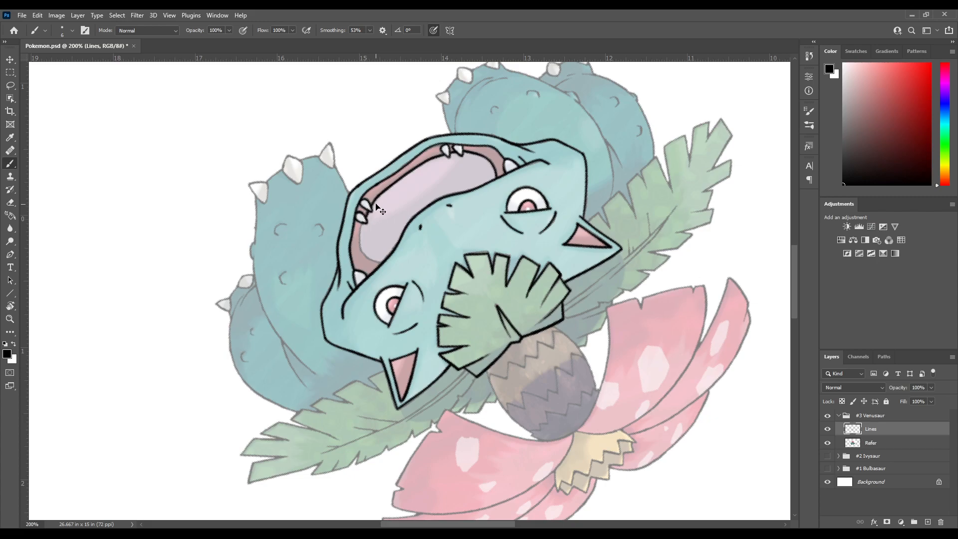
key(space)
drag(381, 201, 369, 227)
key(r)
mouse_move(364, 277)
mouse_down()
mouse_move(374, 226)
mouse_move(399, 198)
mouse_up()
key(space)
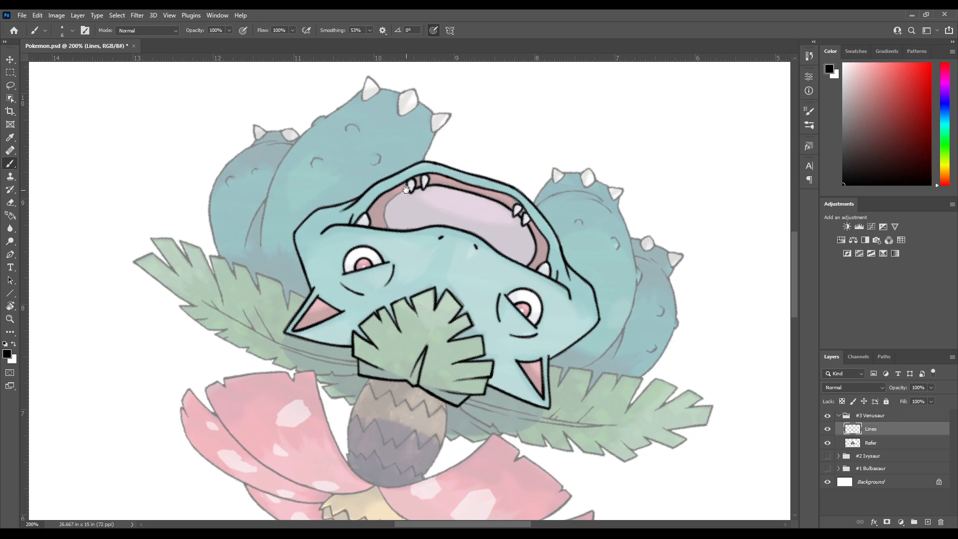
key(space)
drag(394, 193, 368, 242)
key(r)
drag(446, 231, 340, 252)
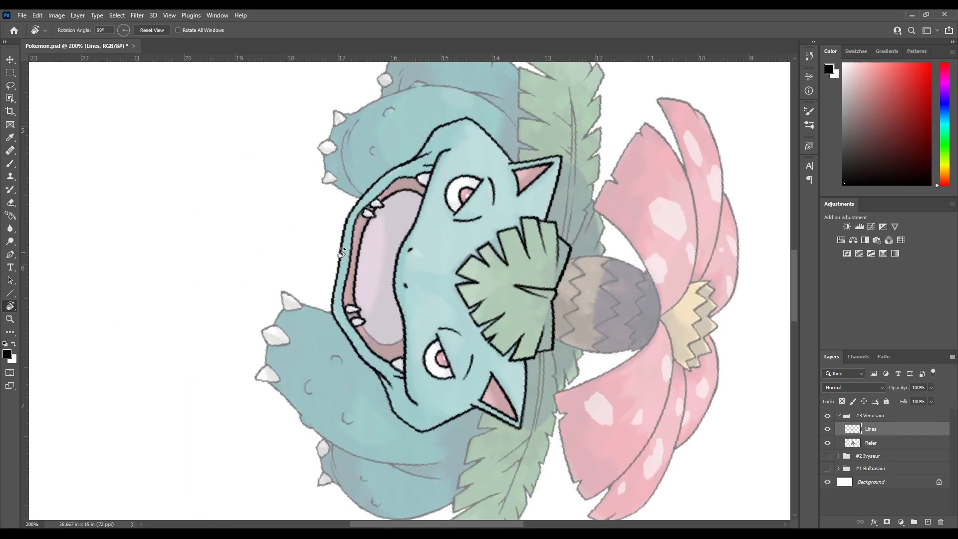
key(b)
key(r)
key(b)
mouse_move(392, 210)
mouse_down()
mouse_move(358, 227)
mouse_move(380, 212)
mouse_up()
key(space)
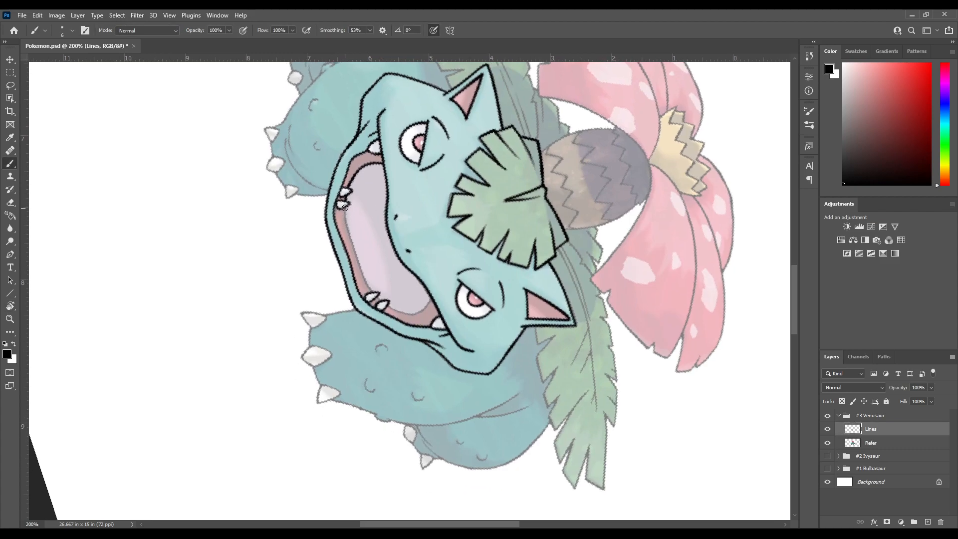
Try to re-ink the lower inner-mouth line starting from the left lower teeth, undoing each stroke
drag(352, 244, 381, 302)
key(ctrl+z)
mouse_move(346, 235)
mouse_down()
mouse_move(366, 273)
mouse_move(347, 254)
mouse_up()
key(ctrl+z)
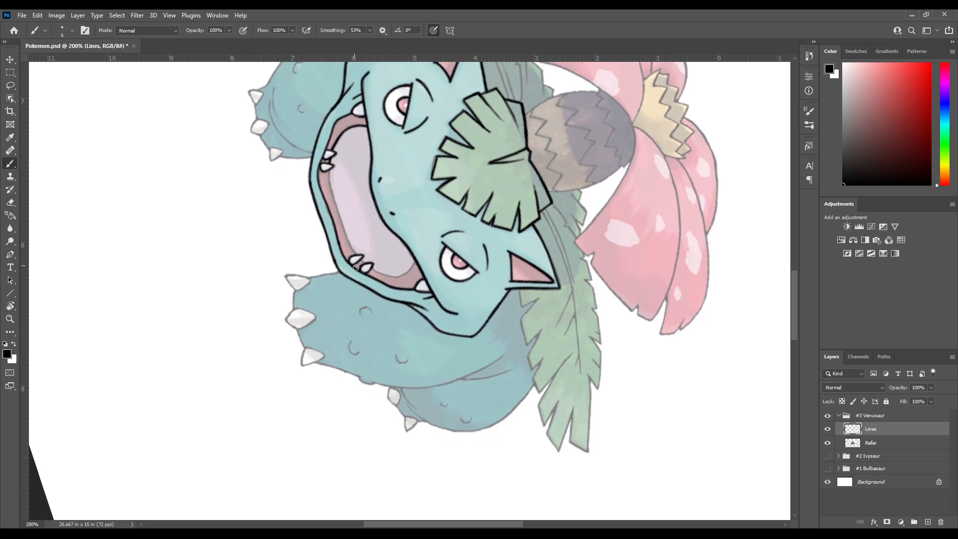
Rotate the canvas and ink the lower inner-mouth edge between the two pairs of lower teeth, undoing misplaced strokes
key(r)
drag(343, 288, 355, 251)
drag(360, 214, 346, 227)
key(b)
drag(351, 184, 333, 220)
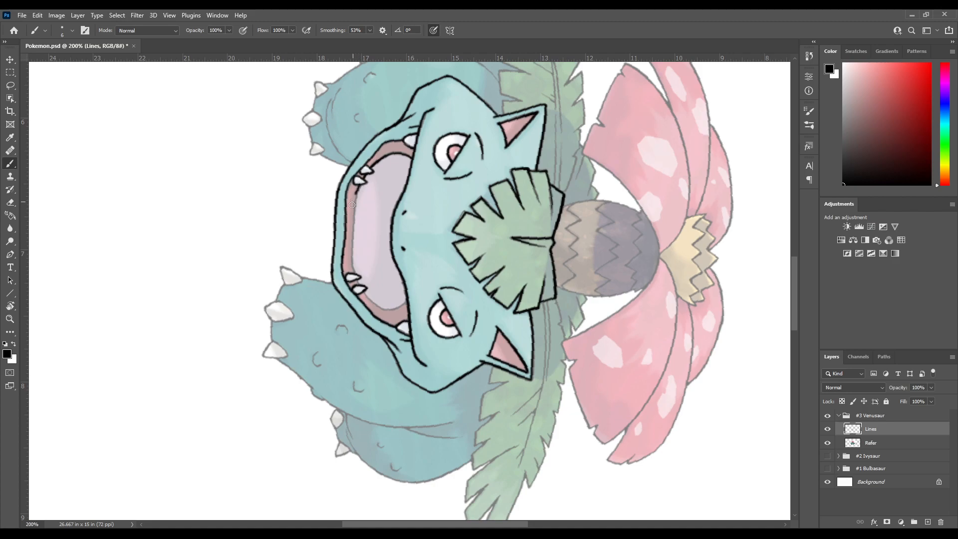
drag(356, 197, 360, 281)
key(ctrl+z)
drag(355, 203, 354, 279)
key(ctrl+z)
drag(353, 210, 359, 282)
key(ctrl+z)
drag(353, 207, 351, 269)
key(ctrl+z)
drag(353, 209, 360, 283)
key(ctrl+z)
drag(361, 182, 352, 276)
key(ctrl+z)
drag(354, 201, 359, 283)
Ink the right edge of the inner mouth from the outer lower tooth up toward the fang, undoing misplaced strokes
scroll(380, 280, down, 2)
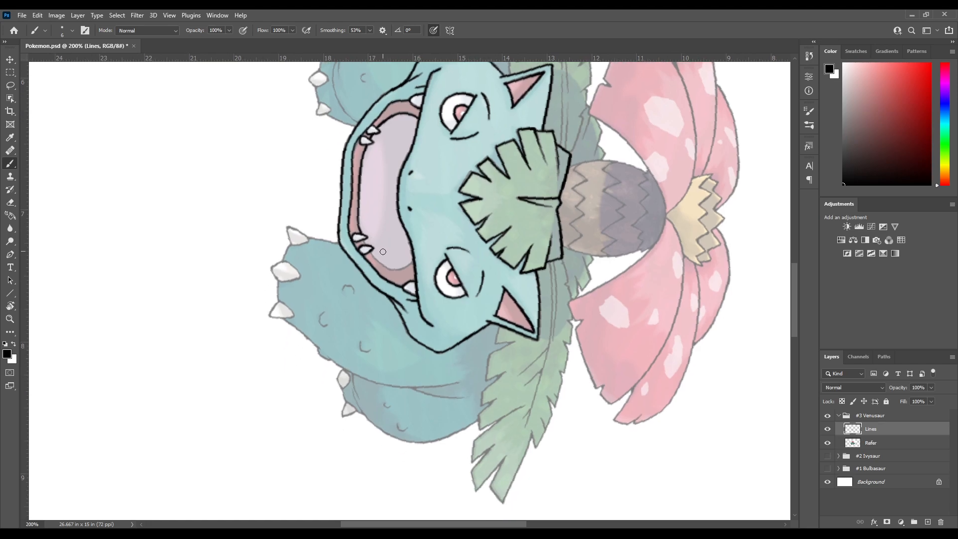
scroll(376, 256, down, 1)
key(r)
drag(375, 256, 400, 208)
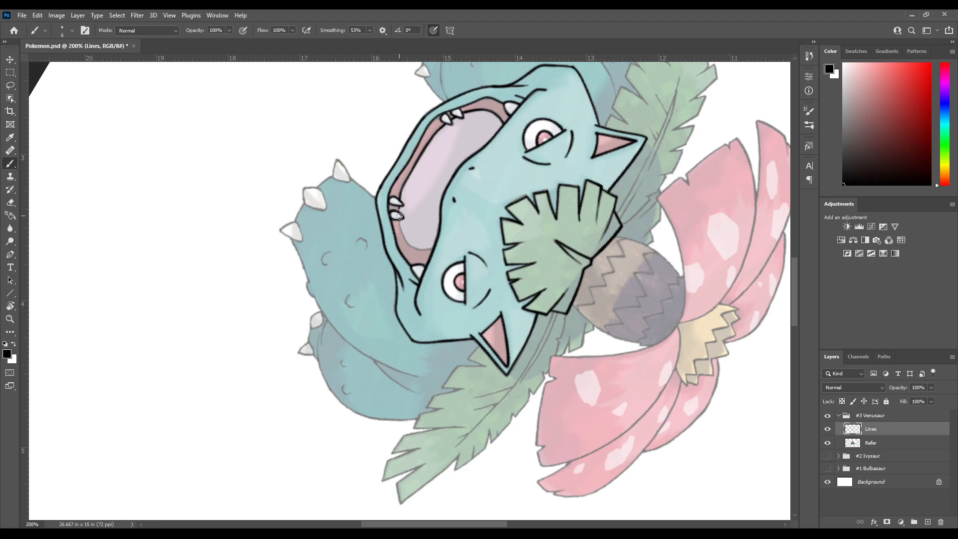
mouse_move(405, 233)
mouse_down()
mouse_move(399, 210)
mouse_move(402, 246)
mouse_move(394, 210)
mouse_move(409, 207)
mouse_move(404, 235)
mouse_move(417, 187)
mouse_move(435, 179)
mouse_move(356, 187)
mouse_move(357, 207)
mouse_move(357, 185)
mouse_move(385, 227)
mouse_up()
key(r)
key(b)
key(ctrl+z)
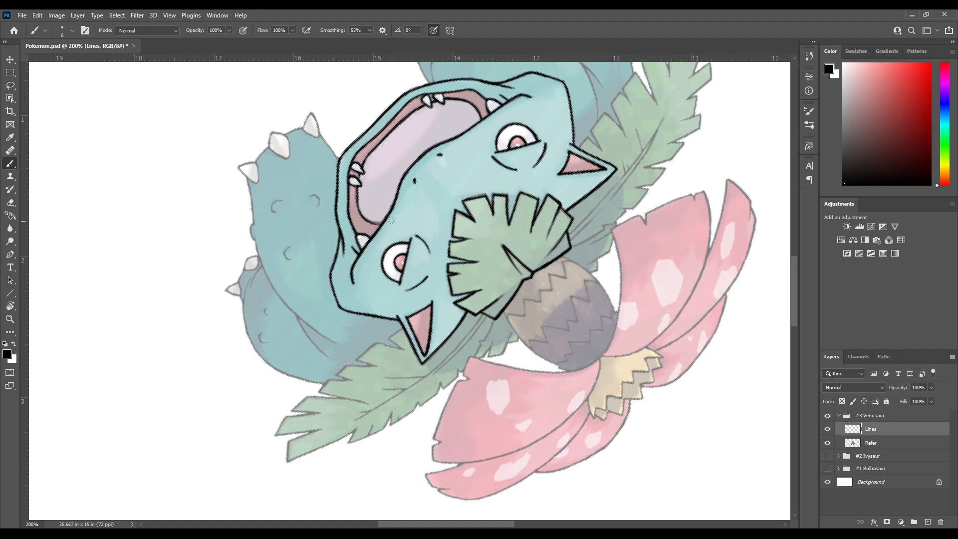
key(ctrl+z)
mouse_move(362, 218)
mouse_down()
mouse_move(377, 227)
mouse_move(390, 220)
mouse_up()
Examine the inked mouth and face from several canvas angles, ending with the canvas upright
drag(397, 170, 347, 260)
key(r)
drag(482, 270, 344, 249)
mouse_move(391, 197)
mouse_down()
mouse_move(357, 220)
mouse_move(464, 330)
mouse_move(415, 221)
mouse_move(345, 277)
mouse_up()
key(b)
mouse_move(424, 210)
mouse_down()
mouse_move(355, 296)
mouse_move(449, 254)
mouse_move(401, 239)
mouse_move(416, 229)
mouse_up()
key(r)
key(b)
drag(457, 204, 386, 206)
drag(447, 186, 320, 297)
drag(380, 298, 405, 192)
drag(352, 280, 398, 246)
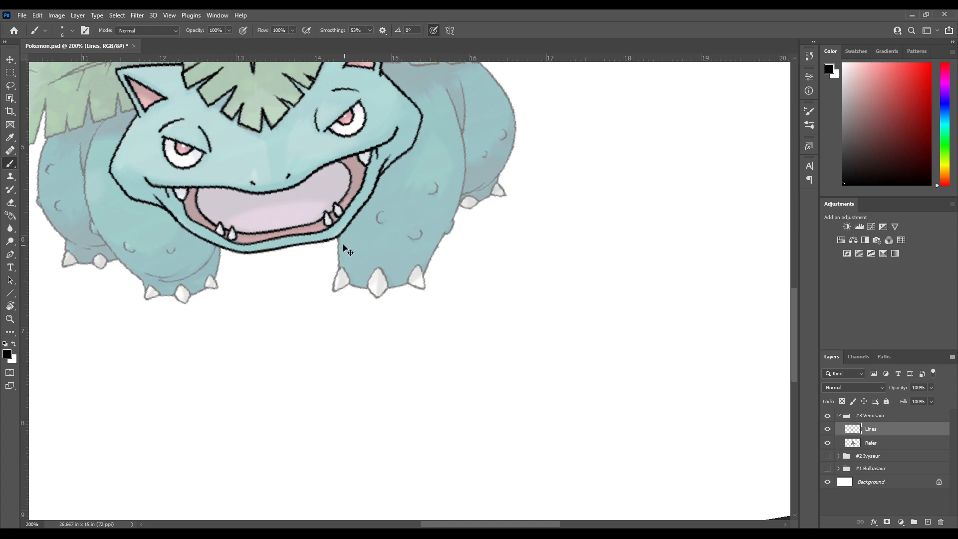
drag(340, 231, 368, 316)
drag(325, 259, 366, 84)
key(r)
mouse_move(340, 301)
mouse_down()
mouse_move(365, 238)
mouse_move(346, 287)
mouse_up()
key(b)
mouse_move(291, 301)
mouse_down()
mouse_move(344, 238)
mouse_move(394, 227)
mouse_up()
drag(464, 156, 312, 295)
key(r)
mouse_move(399, 240)
mouse_down()
mouse_move(360, 277)
mouse_move(369, 327)
mouse_move(363, 245)
mouse_move(391, 342)
mouse_move(360, 302)
mouse_move(370, 195)
mouse_up()
key(b)
key(r)
mouse_move(391, 283)
mouse_down()
mouse_move(432, 194)
mouse_move(468, 190)
mouse_up()
key(b)
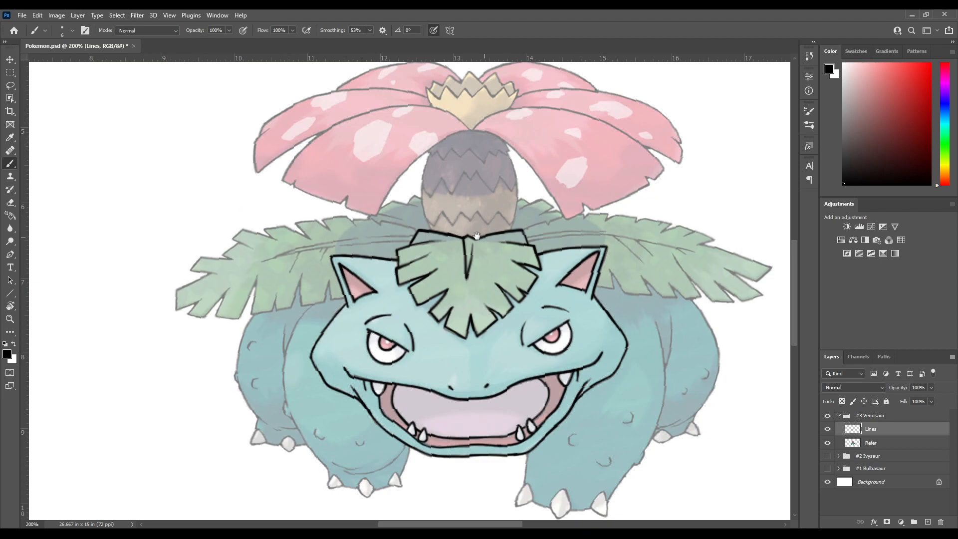
drag(485, 237, 370, 245)
drag(476, 264, 410, 233)
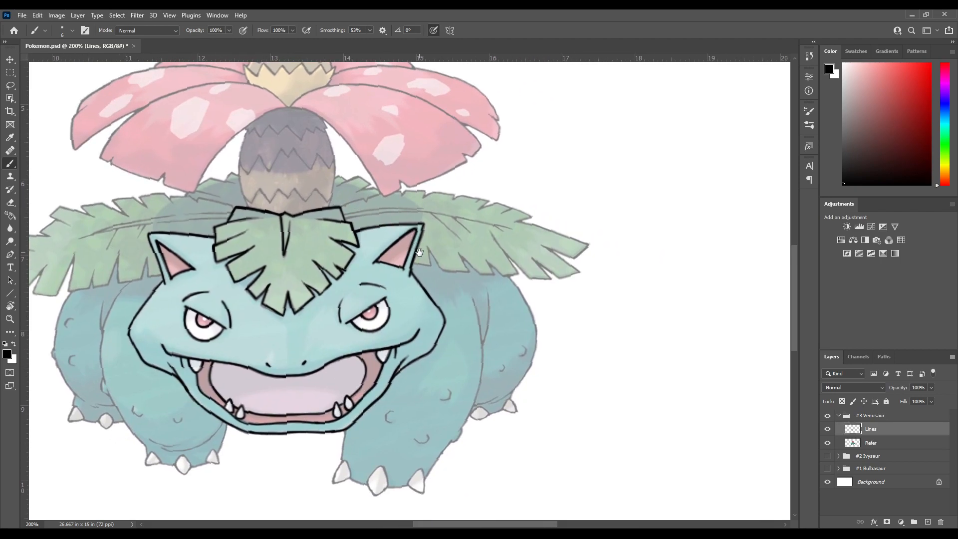
key(r)
drag(424, 306, 424, 278)
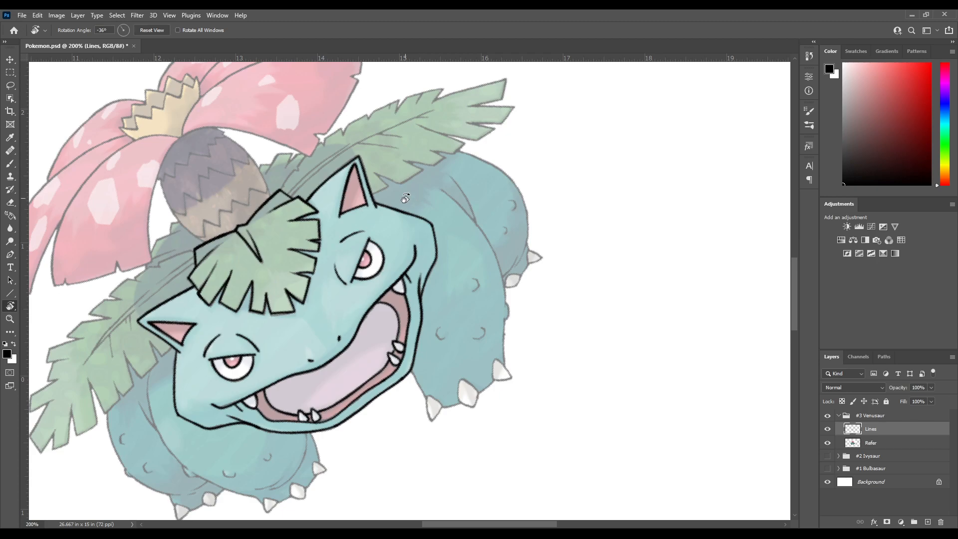
drag(377, 359, 376, 277)
drag(416, 162, 306, 243)
key(b)
mouse_move(461, 196)
mouse_down()
mouse_move(330, 303)
mouse_move(389, 208)
mouse_move(407, 324)
mouse_up()
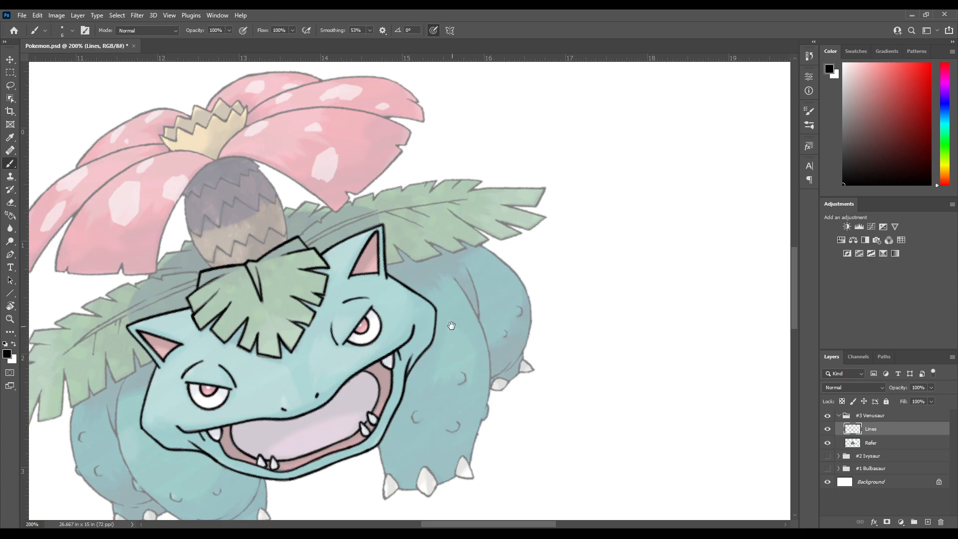
key(r)
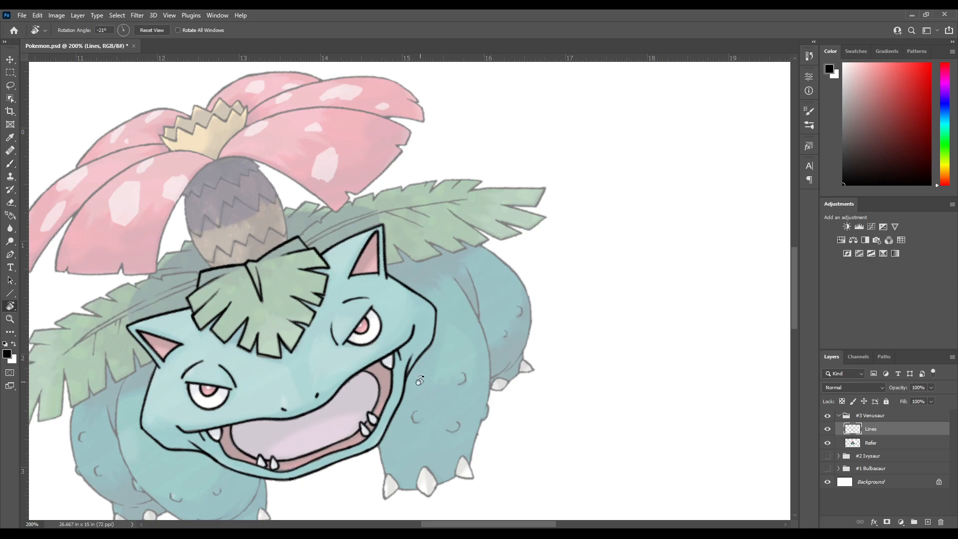
mouse_move(385, 302)
mouse_down()
mouse_move(413, 240)
mouse_move(438, 219)
mouse_move(339, 318)
mouse_move(337, 280)
mouse_move(317, 333)
mouse_up()
key(b)
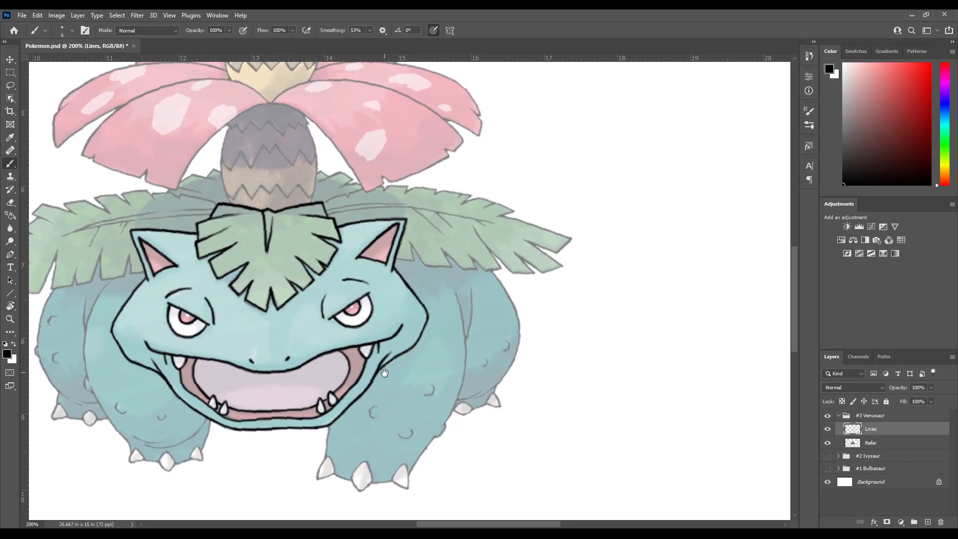
drag(383, 384, 409, 269)
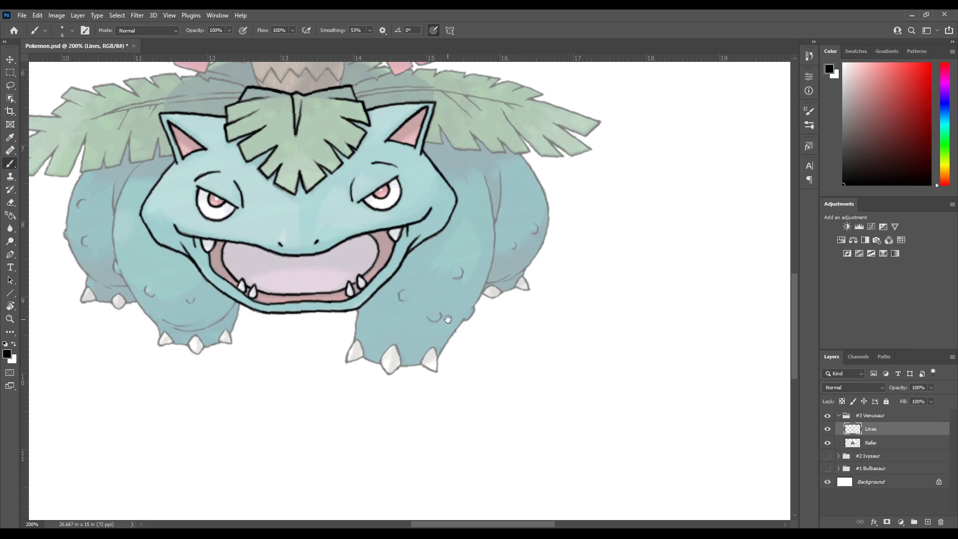
drag(446, 319, 454, 242)
drag(382, 240, 396, 346)
drag(368, 276, 419, 333)
mouse_move(417, 196)
mouse_down()
mouse_move(367, 273)
mouse_move(399, 239)
mouse_move(375, 208)
mouse_up()
key(r)
key(b)
mouse_move(374, 241)
mouse_down()
mouse_move(362, 176)
mouse_move(368, 226)
mouse_up()
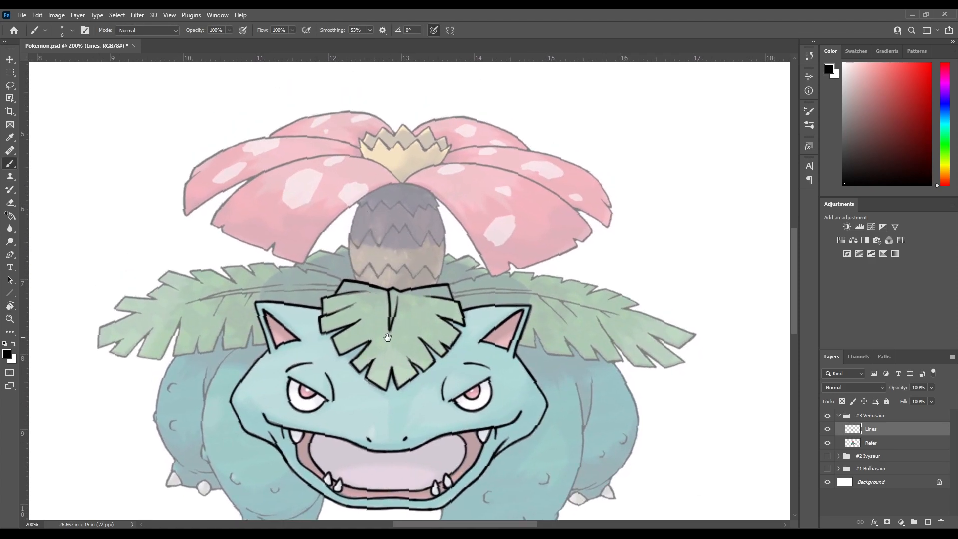
drag(388, 337, 372, 244)
drag(417, 315, 395, 258)
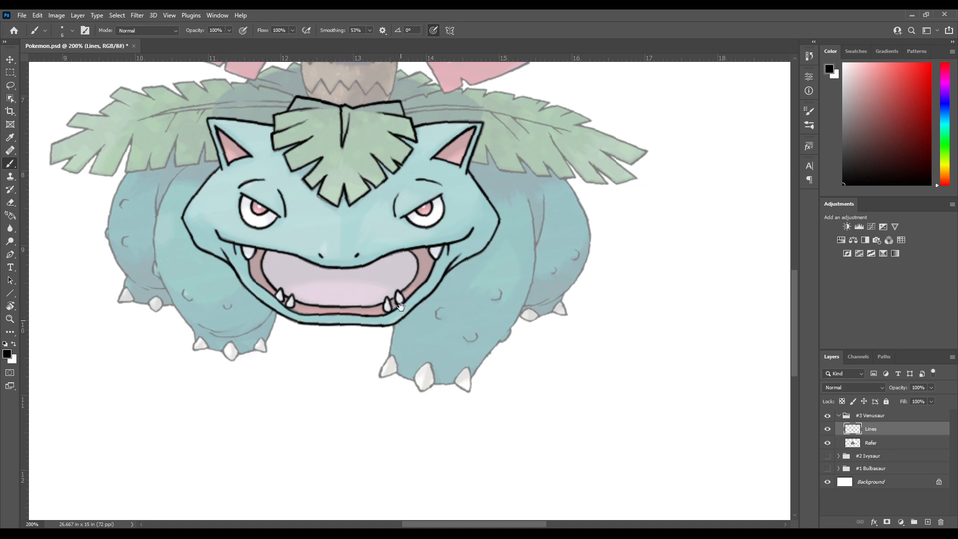
Try to ink the inner edge of the right front leg just below the jaw
drag(400, 314, 396, 288)
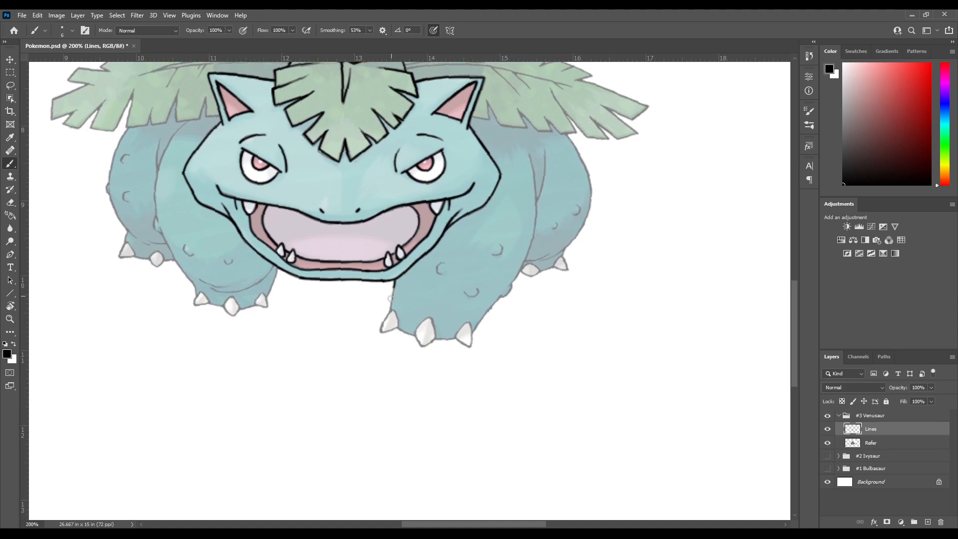
key(ctrl+z)
drag(408, 262, 391, 308)
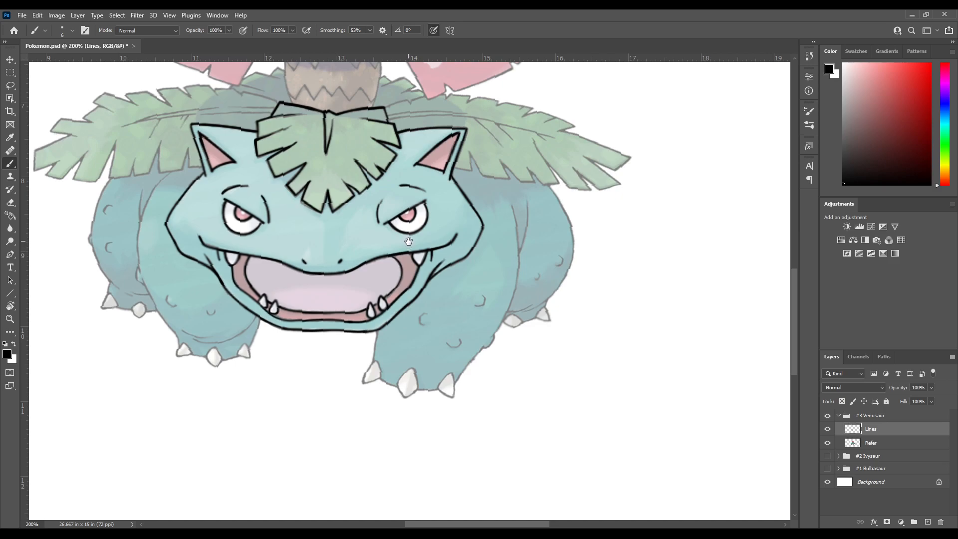
Try to ink the upper left edge of the trunk beneath the flower
drag(421, 241, 405, 299)
drag(398, 194, 395, 294)
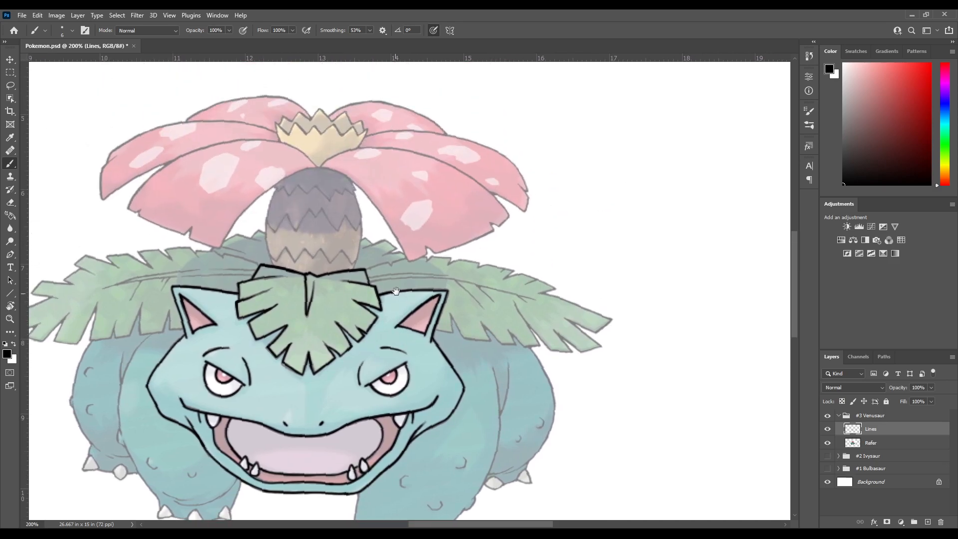
drag(335, 221, 369, 291)
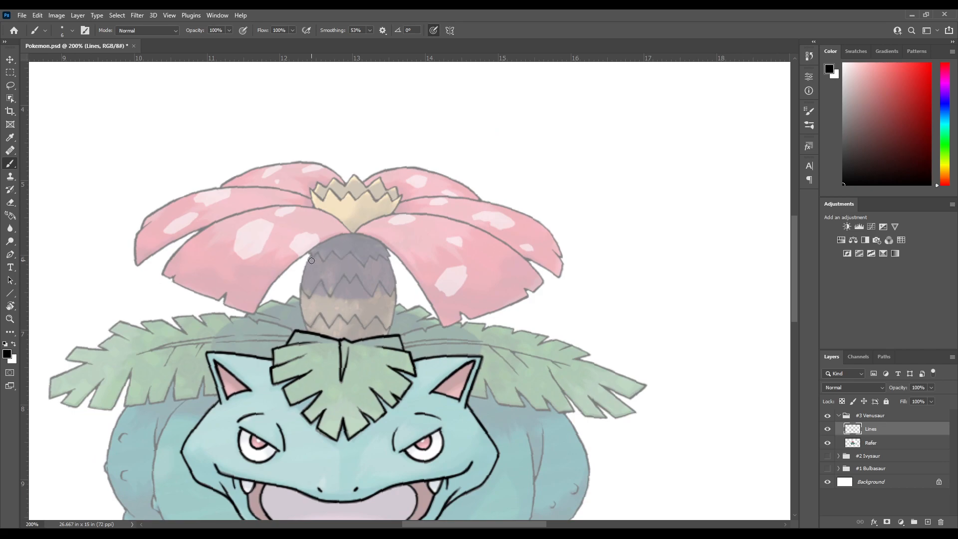
scroll(316, 257, down, 2)
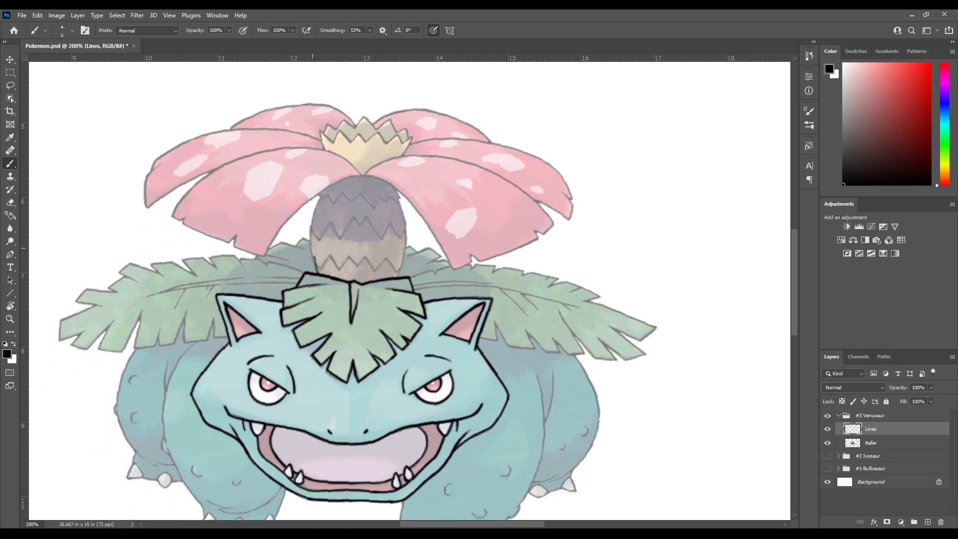
drag(311, 233, 316, 208)
key(ctrl+z)
drag(324, 264, 336, 248)
drag(401, 285, 345, 206)
drag(358, 261, 344, 314)
drag(347, 270, 355, 354)
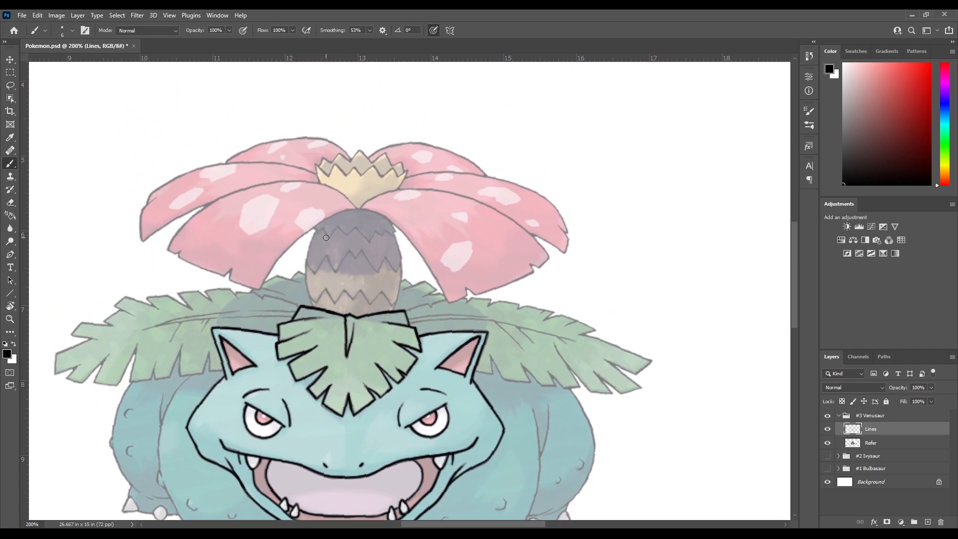
mouse_move(316, 277)
mouse_down()
mouse_move(317, 215)
mouse_move(317, 272)
mouse_up()
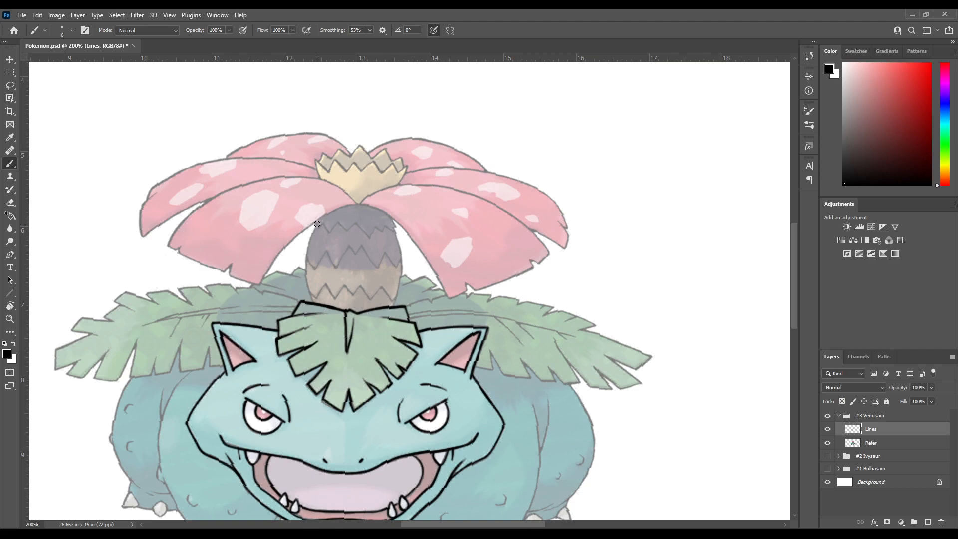
Try to ink the lower edges of the front petals where they arch over the trunk
drag(354, 244, 421, 255)
key(r)
mouse_move(336, 205)
mouse_down()
mouse_move(306, 266)
mouse_move(323, 293)
mouse_move(351, 231)
mouse_up()
mouse_move(373, 184)
mouse_down()
mouse_move(315, 225)
mouse_move(297, 289)
mouse_up()
key(r)
drag(374, 215, 391, 179)
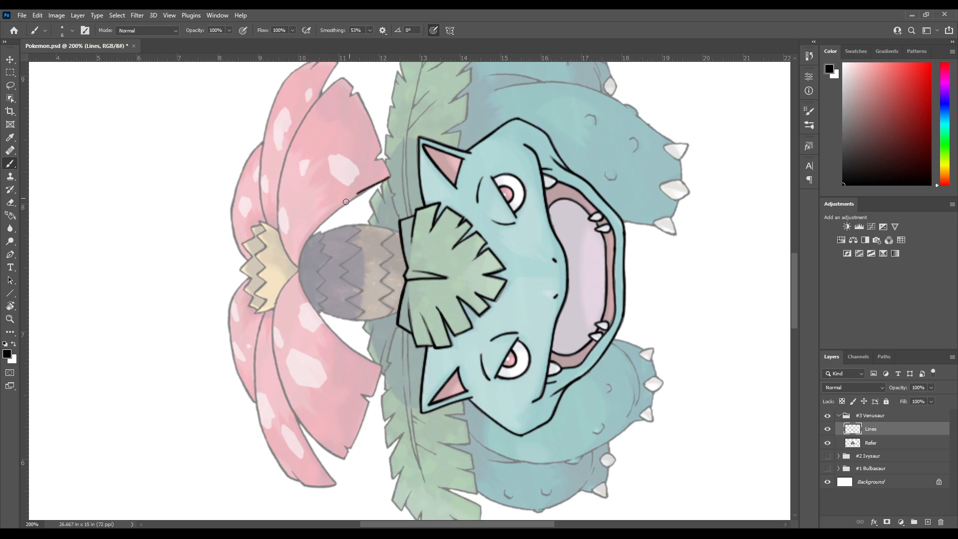
key(ctrl+z)
mouse_move(322, 222)
mouse_down()
mouse_move(296, 265)
mouse_move(302, 295)
mouse_move(380, 365)
mouse_up()
key(ctrl+z)
mouse_move(278, 373)
mouse_down()
mouse_move(296, 333)
mouse_move(341, 289)
mouse_up()
drag(293, 341, 319, 384)
key(ctrl+z)
key(ctrl+z)
mouse_move(222, 419)
mouse_down()
mouse_move(268, 346)
mouse_move(342, 305)
mouse_move(344, 367)
mouse_move(285, 398)
mouse_move(275, 372)
mouse_move(365, 264)
mouse_move(352, 233)
mouse_move(323, 243)
mouse_move(290, 273)
mouse_move(200, 434)
mouse_up()
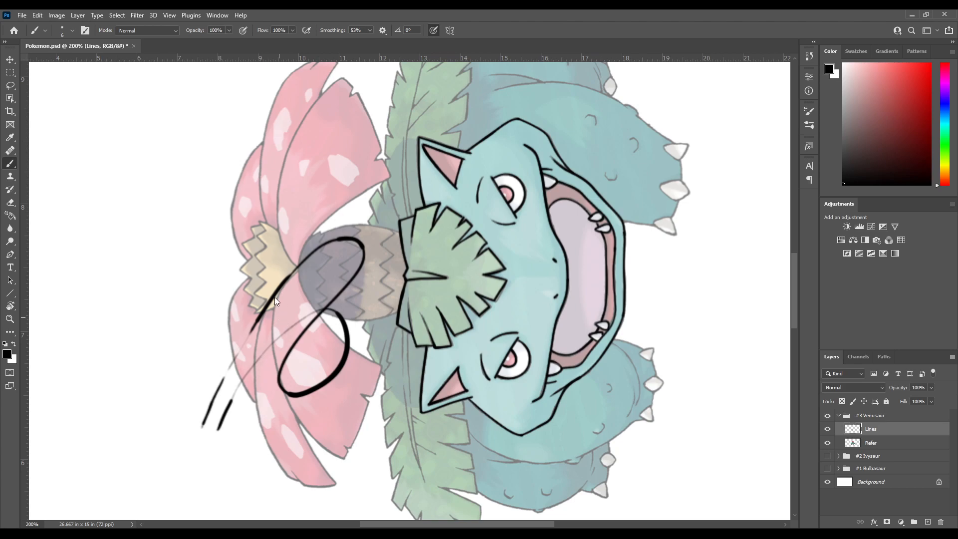
key(ctrl+z)
drag(149, 100, 148, 117)
drag(166, 114, 180, 121)
key(ctrl+z)
key(ctrl+z)
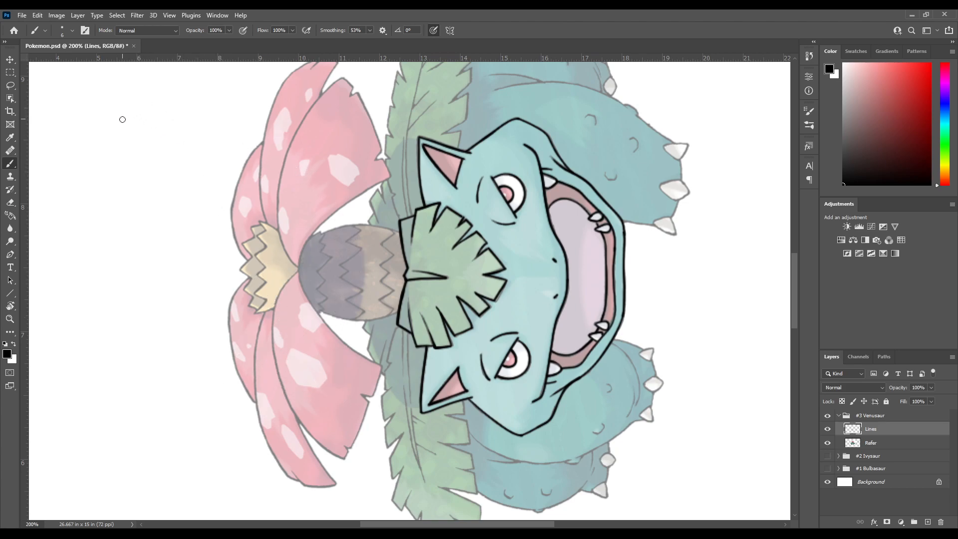
drag(119, 160, 121, 196)
mouse_move(114, 240)
mouse_down()
mouse_move(89, 393)
mouse_move(110, 389)
mouse_move(117, 357)
mouse_up()
drag(132, 302, 171, 170)
key(ctrl+z)
key(ctrl+z)
key(ctrl+z)
Try to ink the front left petal's inner edge beside the trunk
drag(362, 256, 347, 207)
drag(351, 292, 322, 334)
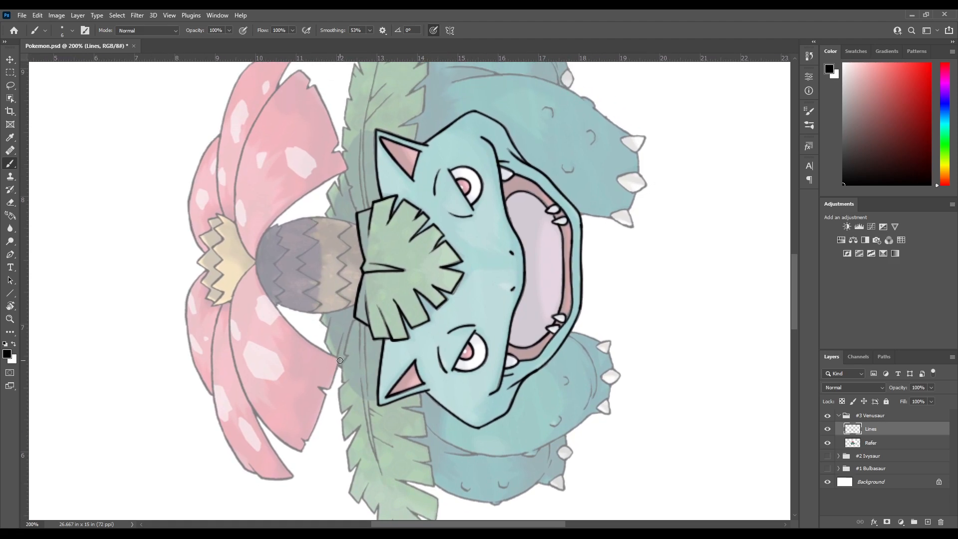
key(ctrl+z)
key(ctrl+z)
mouse_move(254, 265)
mouse_down()
mouse_move(264, 296)
mouse_move(299, 327)
mouse_move(275, 296)
mouse_move(281, 260)
mouse_up()
key(ctrl+z)
Try to ink the front left petal's inner edge in one curve from the trunk top to the petal's lower corner
key(r)
key(b)
drag(295, 198, 287, 164)
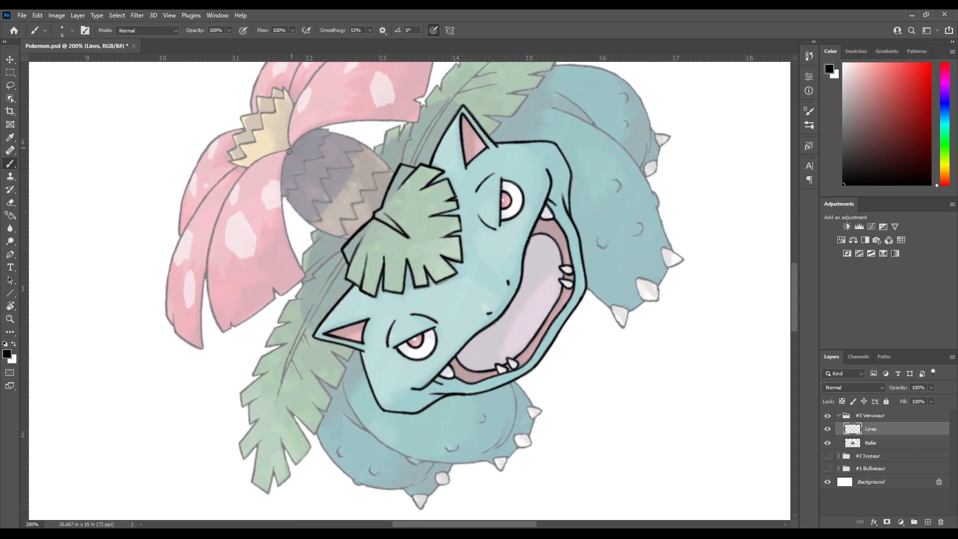
mouse_move(282, 168)
mouse_down()
mouse_move(282, 223)
mouse_move(310, 275)
mouse_up()
key(ctrl+z)
mouse_move(290, 150)
mouse_down()
mouse_move(282, 227)
mouse_move(304, 285)
mouse_up()
key(ctrl+z)
mouse_move(280, 182)
mouse_down()
mouse_move(281, 219)
mouse_move(309, 281)
mouse_up()
key(ctrl+z)
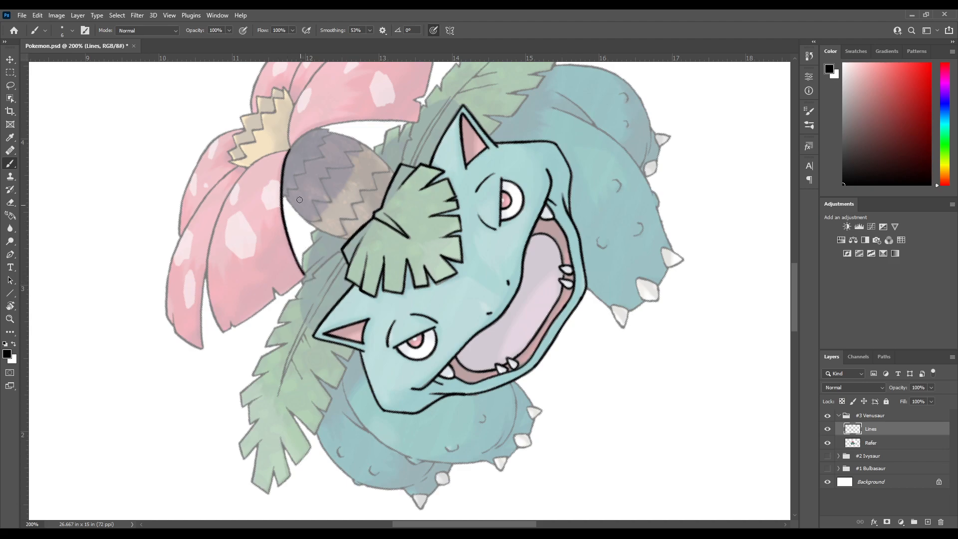
key(ctrl+z)
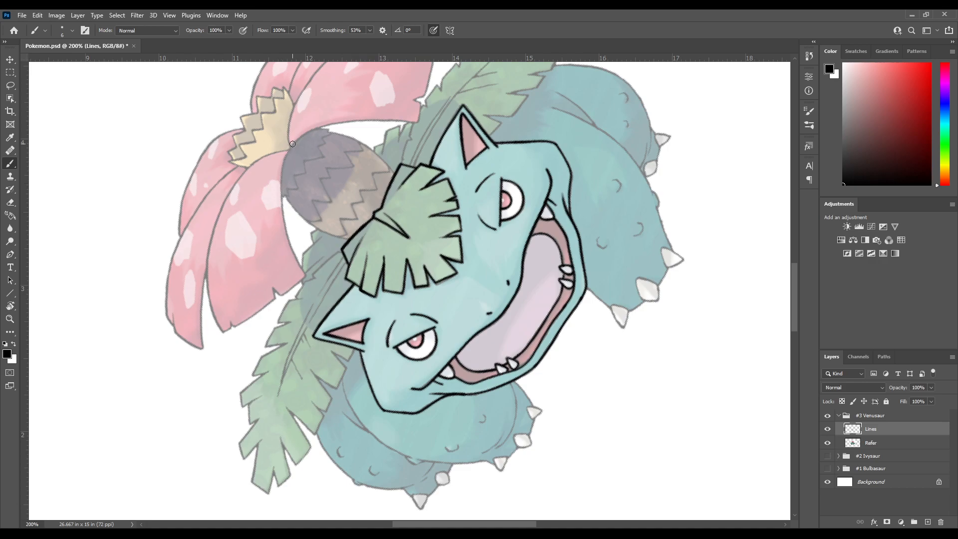
mouse_move(282, 167)
mouse_down()
mouse_move(290, 239)
mouse_move(308, 280)
mouse_up()
mouse_move(323, 180)
mouse_down()
mouse_move(291, 217)
mouse_move(250, 230)
mouse_move(275, 317)
mouse_up()
key(ctrl+z)
Ink the front left petal's inner edge from the top of the trunk to its lower corner, undoing misplaced strokes
key(ctrl+z)
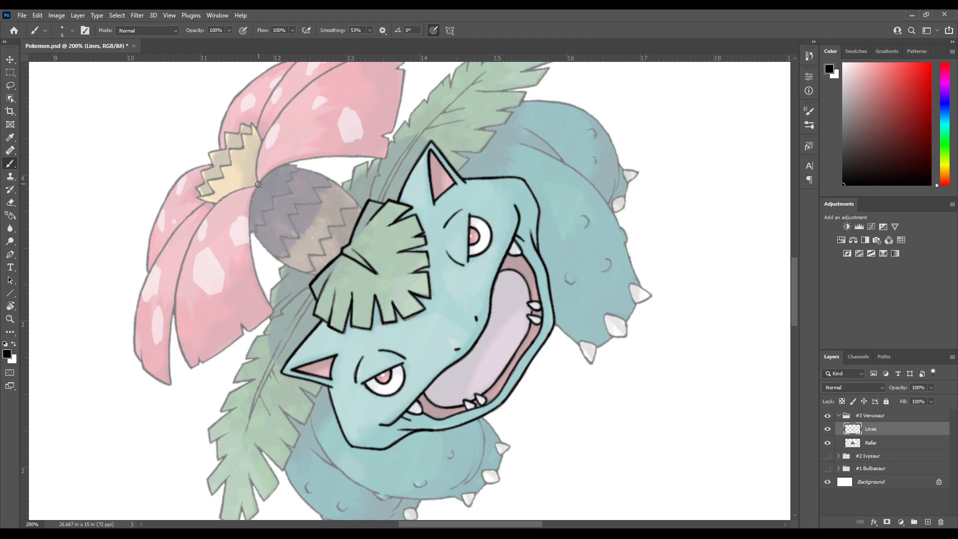
mouse_move(249, 211)
mouse_down()
mouse_move(250, 250)
mouse_move(275, 312)
mouse_up()
key(ctrl+z)
scroll(264, 194, up, 2)
scroll(265, 195, left, 1)
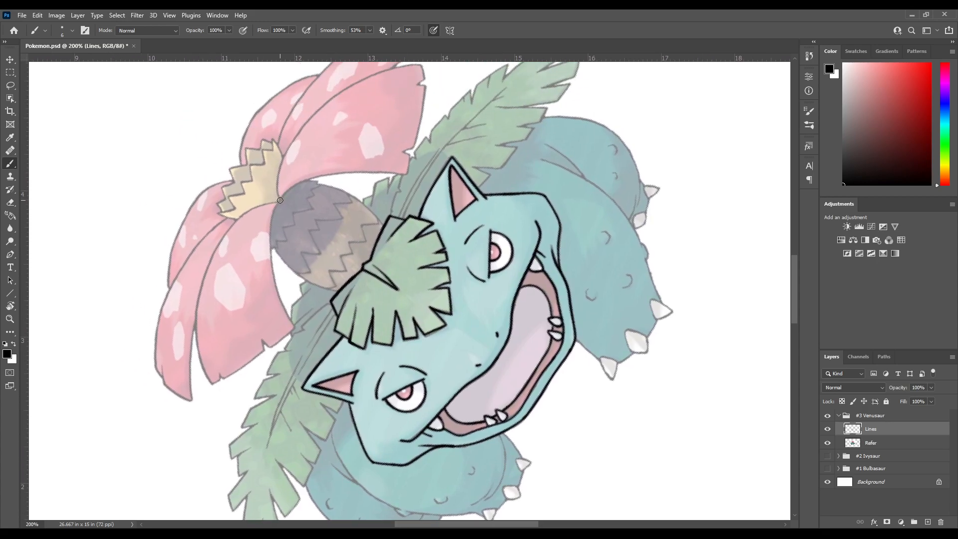
mouse_move(270, 217)
mouse_down()
mouse_move(271, 275)
mouse_move(295, 333)
mouse_up()
key(ctrl+z)
mouse_move(270, 224)
mouse_down()
mouse_move(281, 303)
mouse_move(295, 327)
mouse_up()
Ink the front right petal's inner edge from the top of the trunk toward its lower corner, redoing misplaced strokes
key(r)
mouse_move(296, 235)
mouse_down()
mouse_move(480, 188)
mouse_move(492, 195)
mouse_up()
key(space)
mouse_move(423, 363)
mouse_down()
mouse_move(298, 217)
mouse_move(190, 327)
mouse_move(170, 330)
mouse_up()
key(r)
mouse_move(252, 180)
mouse_down()
mouse_move(284, 148)
mouse_move(265, 207)
mouse_move(271, 225)
mouse_up()
key(space)
key(ctrl+z)
key(ctrl+z)
key(ctrl+z)
mouse_move(260, 189)
mouse_down()
mouse_move(268, 233)
mouse_move(256, 257)
mouse_up()
key(ctrl+z)
mouse_move(261, 195)
mouse_down()
mouse_move(260, 248)
mouse_move(229, 307)
mouse_move(264, 243)
mouse_move(256, 180)
mouse_move(268, 202)
mouse_move(260, 188)
mouse_move(263, 246)
mouse_move(225, 314)
mouse_move(266, 238)
mouse_move(257, 178)
mouse_move(268, 235)
mouse_move(225, 313)
mouse_up()
key(ctrl+z)
key(ctrl+z)
key(ctrl+z)
key(ctrl+z)
key(ctrl+z)
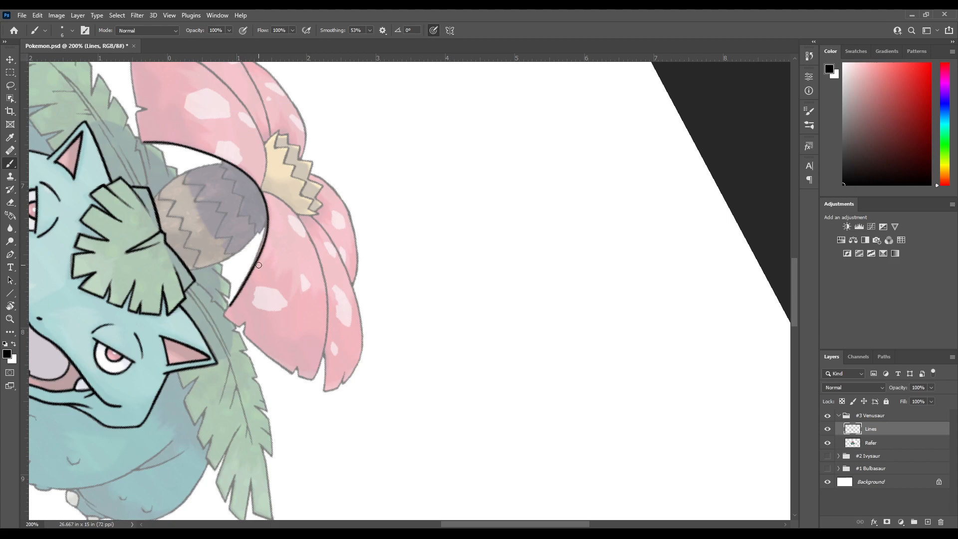
Ink the front right petal's lower inner corner and the first notch in its bottom edge
key(r)
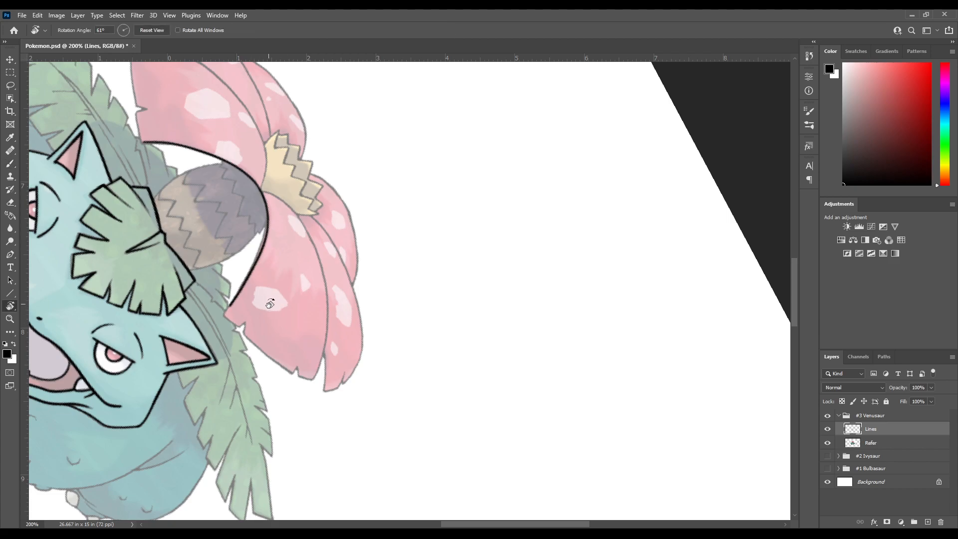
mouse_move(250, 339)
mouse_down()
mouse_move(260, 277)
mouse_move(299, 389)
mouse_move(326, 413)
mouse_move(289, 251)
mouse_move(290, 189)
mouse_up()
key(b)
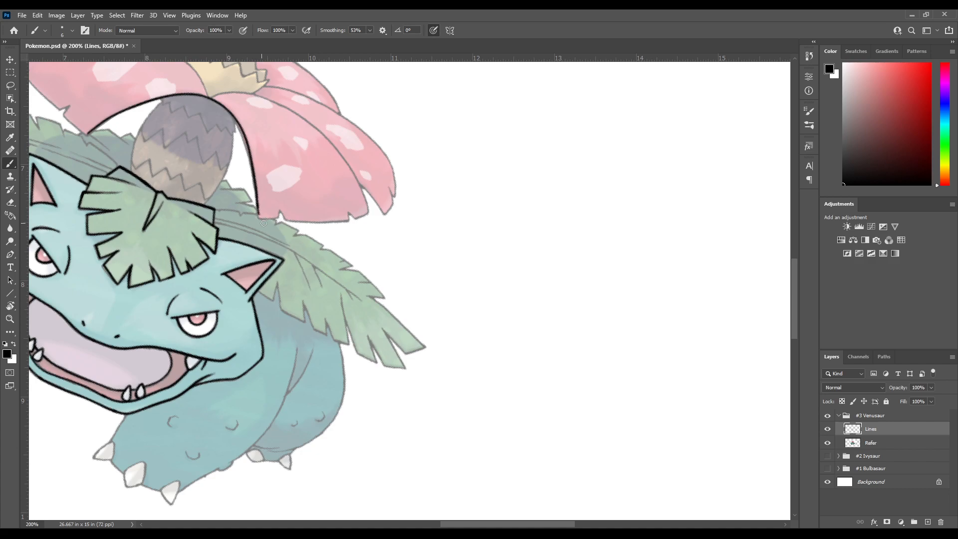
key(ctrl+z)
key(ctrl+z)
key(ctrl+z)
drag(257, 205, 258, 221)
key(ctrl+z)
drag(280, 216, 284, 218)
key(ctrl+z)
drag(291, 229, 295, 219)
key(ctrl+z)
Ink the front right petal's bottom edge from the first notch to the second notch
drag(315, 263, 287, 305)
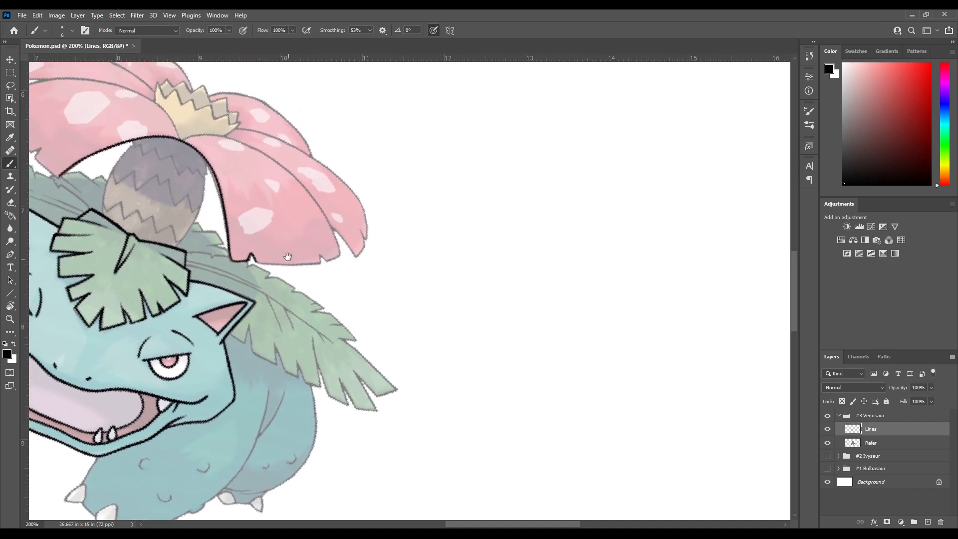
key(r)
mouse_move(277, 200)
mouse_down()
mouse_move(195, 303)
mouse_move(239, 399)
mouse_up()
mouse_move(315, 355)
mouse_down()
mouse_move(277, 205)
mouse_move(235, 272)
mouse_up()
key(r)
mouse_move(306, 284)
mouse_down()
mouse_move(293, 208)
mouse_move(282, 235)
mouse_up()
key(ctrl+z)
mouse_move(286, 187)
mouse_down()
mouse_move(278, 264)
mouse_move(285, 182)
mouse_move(322, 141)
mouse_move(301, 147)
mouse_move(259, 242)
mouse_move(266, 231)
mouse_move(271, 291)
mouse_up()
key(ctrl+z)
key(r)
key(b)
mouse_move(273, 363)
mouse_down()
mouse_move(297, 223)
mouse_move(318, 181)
mouse_up()
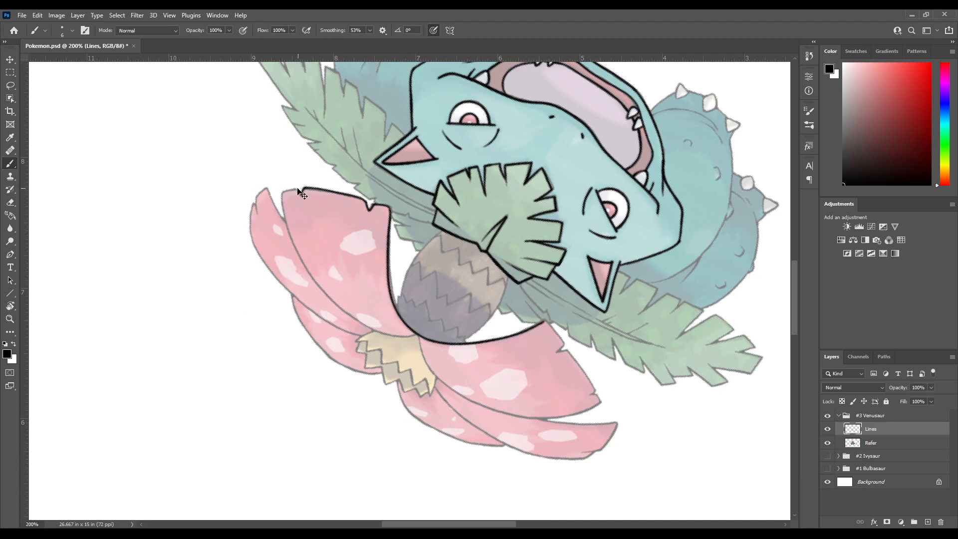
Ink the second notch and the outer corner of the front right petal
key(r)
mouse_move(298, 205)
mouse_down()
mouse_move(259, 267)
mouse_move(284, 204)
mouse_move(253, 245)
mouse_move(248, 301)
mouse_up()
key(ctrl+z)
key(r)
drag(335, 421, 304, 218)
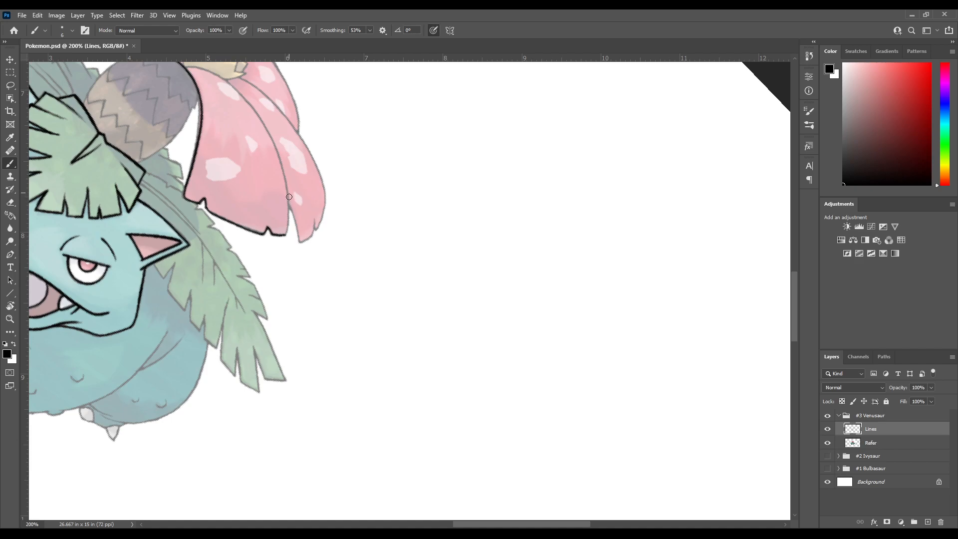
Ink the lower part of the front right petal's outer edge up from its corner, redoing the curve until it fits
drag(287, 223, 283, 242)
key(ctrl+z)
drag(286, 186, 284, 242)
key(ctrl+z)
drag(286, 182, 284, 244)
scroll(302, 172, up, 3)
key(ctrl+z)
scroll(299, 272, down, 3)
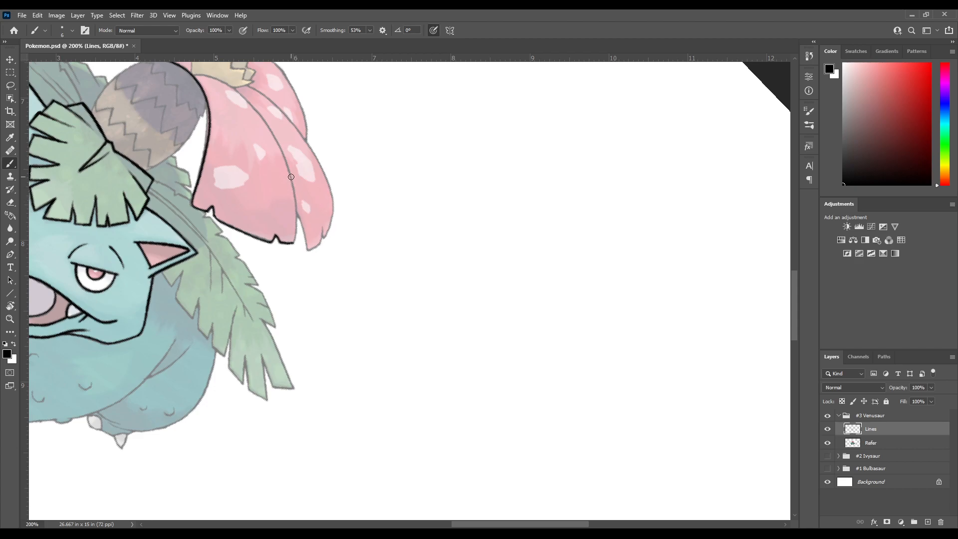
drag(292, 181, 296, 234)
key(ctrl+z)
drag(292, 178, 293, 251)
key(ctrl+z)
drag(291, 177, 291, 247)
key(ctrl+z)
drag(291, 177, 296, 254)
key(ctrl+z)
drag(296, 210, 292, 252)
key(ctrl+z)
drag(292, 201, 291, 249)
key(ctrl+z)
drag(296, 215, 292, 250)
key(ctrl+z)
drag(296, 196, 291, 250)
key(ctrl+z)
mouse_move(289, 177)
mouse_down()
mouse_move(294, 240)
mouse_move(282, 190)
mouse_move(289, 262)
mouse_up()
key(ctrl+z)
Try to ink the front left petal's bottom edge from its inner corner toward the first notch
key(r)
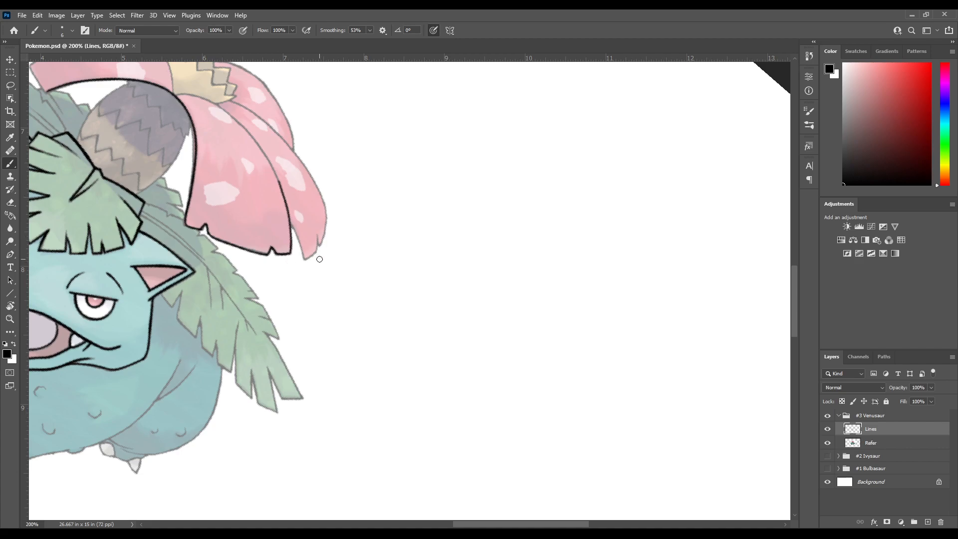
drag(289, 229, 378, 310)
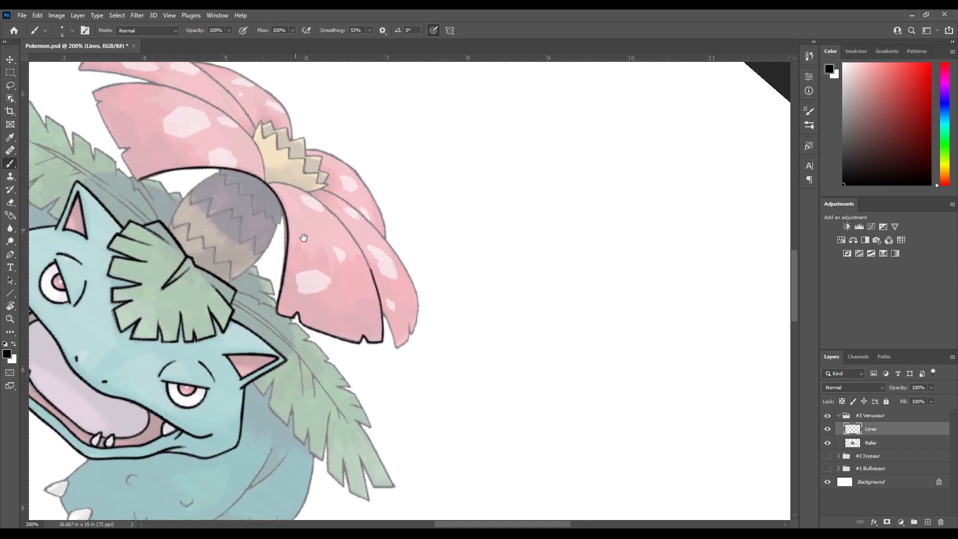
drag(280, 206, 403, 315)
mouse_move(287, 251)
mouse_down()
mouse_move(322, 202)
mouse_move(282, 226)
mouse_move(294, 239)
mouse_move(283, 218)
mouse_move(290, 231)
mouse_up()
key(ctrl+z)
key(ctrl+z)
key(ctrl+z)
key(e)
key(r)
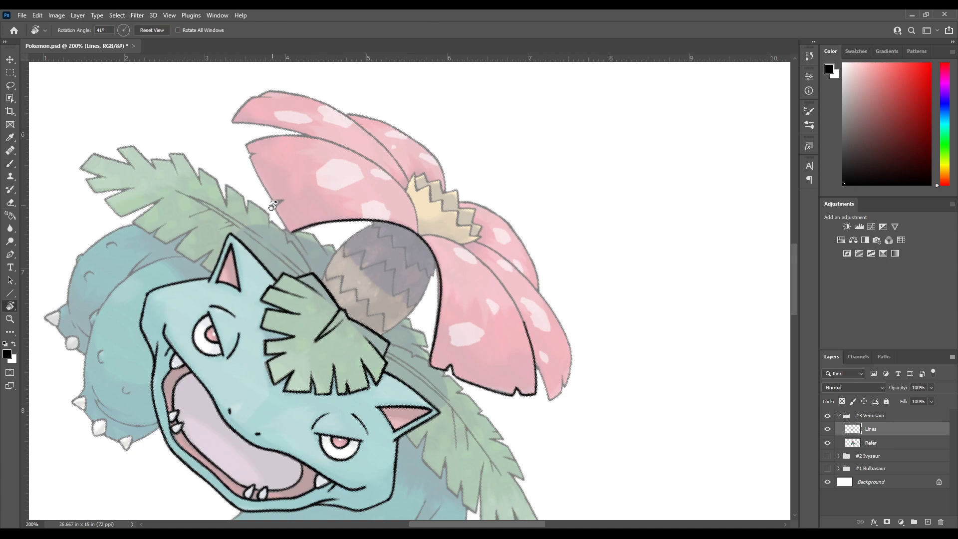
drag(259, 268, 265, 184)
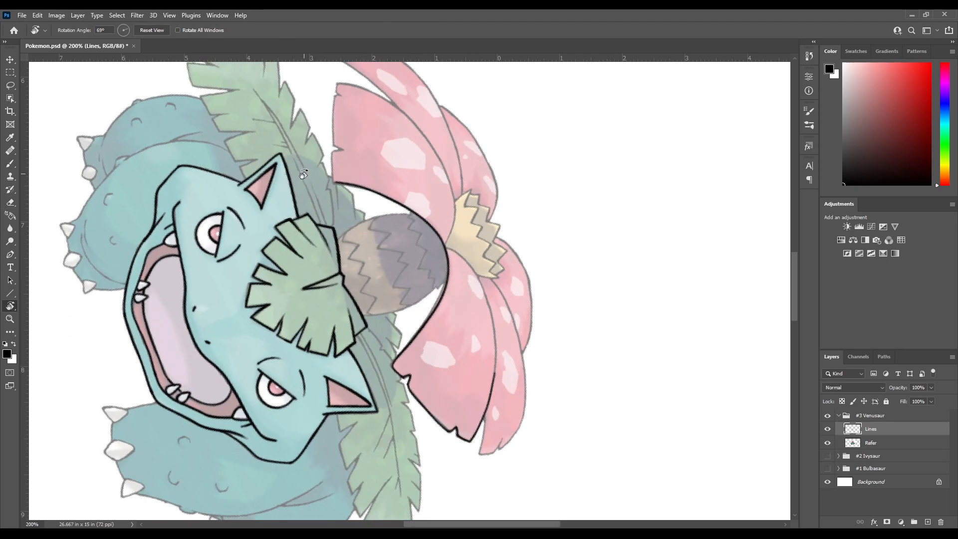
key(b)
drag(321, 162, 312, 199)
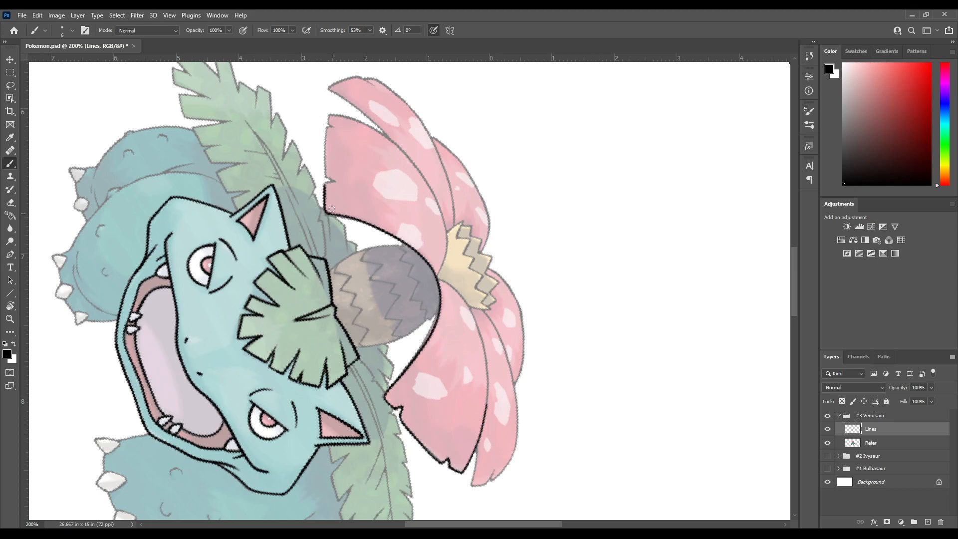
key(ctrl+z)
Ink the short start of the front left petal's bottom edge at its inner corner
key(ctrl+z)
key(r)
mouse_move(344, 177)
mouse_down()
mouse_move(310, 220)
mouse_move(315, 235)
mouse_up()
key(space)
drag(298, 323, 298, 239)
key(r)
key(ctrl+z)
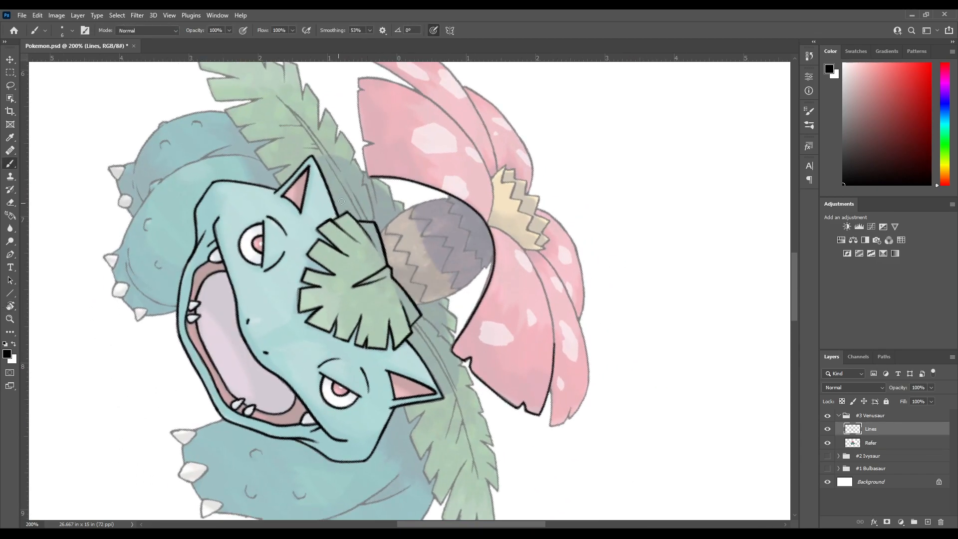
key(space)
drag(359, 175, 315, 211)
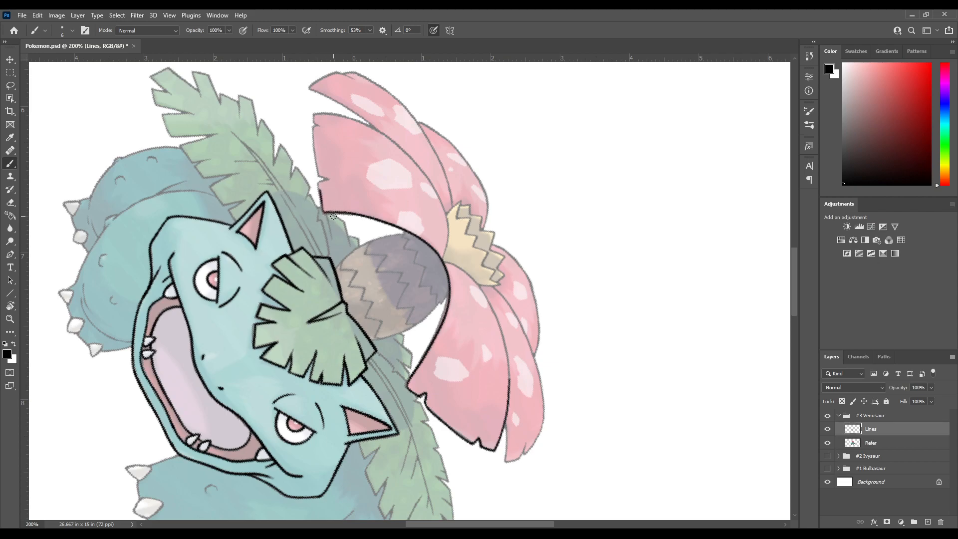
Ink the first notch in the front left petal's bottom edge and join it to the corner stroke
key(r)
mouse_move(342, 179)
mouse_down()
mouse_move(316, 208)
mouse_move(310, 239)
mouse_move(330, 202)
mouse_up()
key(b)
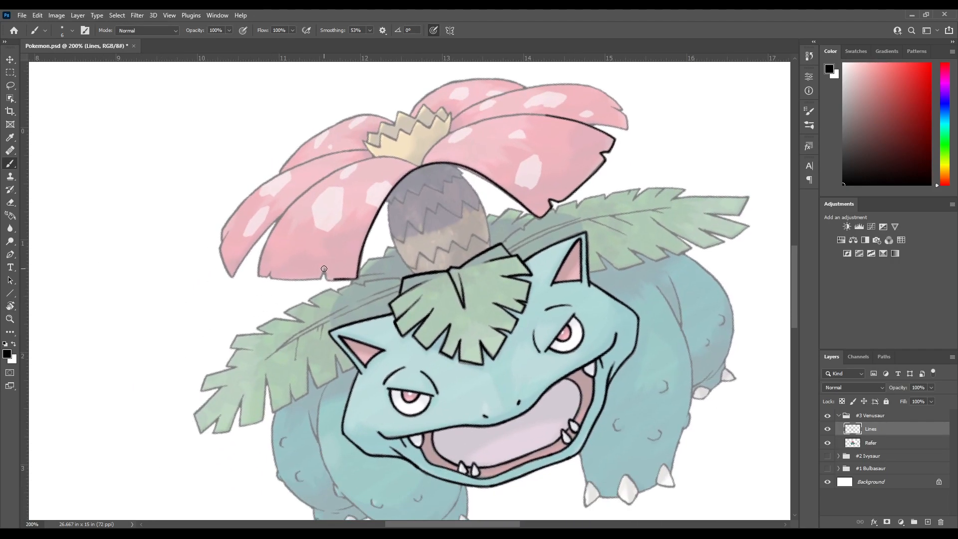
key(ctrl+z)
drag(324, 267, 342, 278)
mouse_move(338, 245)
mouse_down()
mouse_move(367, 193)
mouse_move(294, 284)
mouse_move(307, 339)
mouse_up()
key(r)
drag(357, 317, 344, 254)
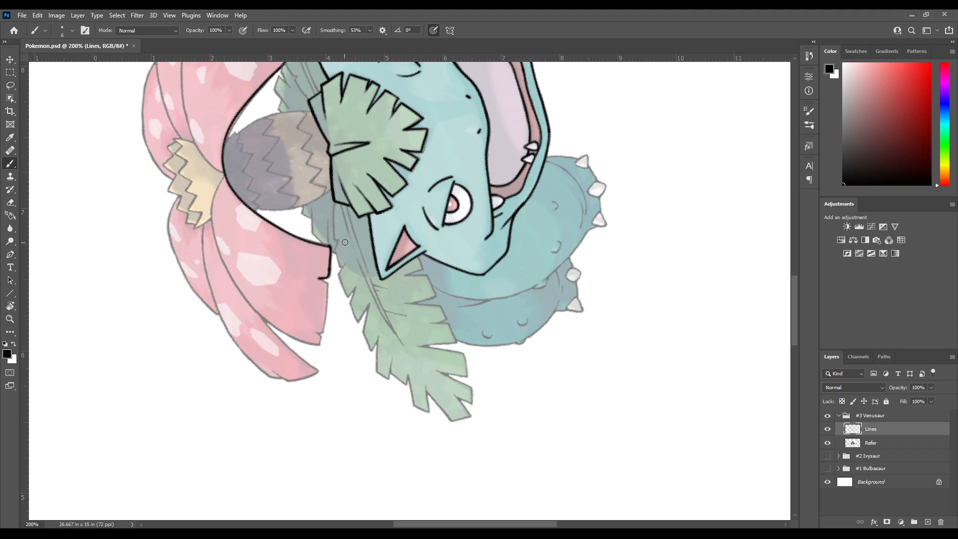
key(e)
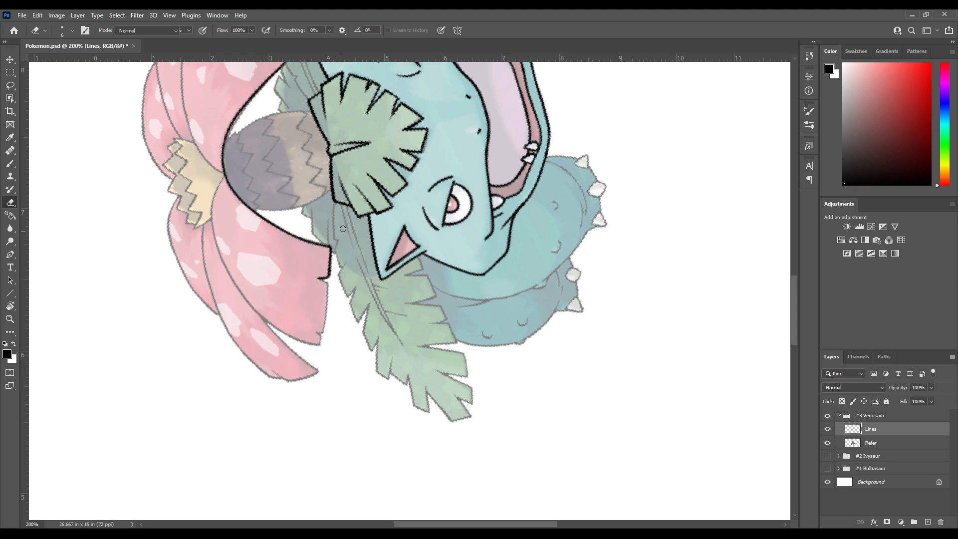
key(b)
drag(344, 307, 348, 238)
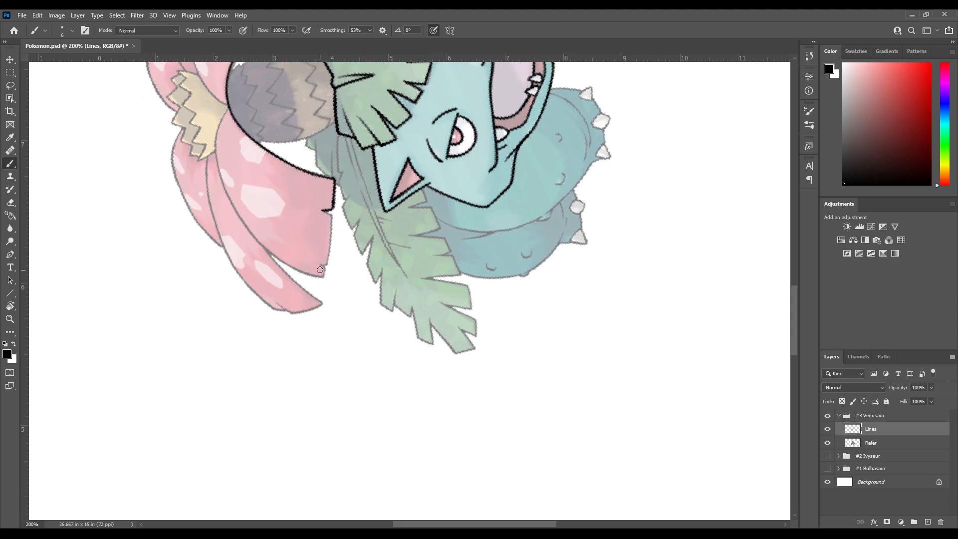
Ink the front left petal's bottom edge from the first notch toward the second notch, redoing the stroke until it fits
key(r)
mouse_move(319, 270)
mouse_down()
mouse_move(344, 223)
mouse_move(314, 239)
mouse_up()
key(b)
mouse_move(336, 203)
mouse_down()
mouse_move(343, 218)
mouse_move(366, 208)
mouse_move(324, 257)
mouse_move(334, 215)
mouse_move(319, 215)
mouse_move(320, 262)
mouse_up()
key(ctrl+z)
key(r)
key(b)
key(ctrl+z)
key(ctrl+z)
key(ctrl+z)
drag(316, 206, 322, 256)
key(ctrl+z)
drag(316, 203, 321, 262)
key(ctrl+z)
key(ctrl+z)
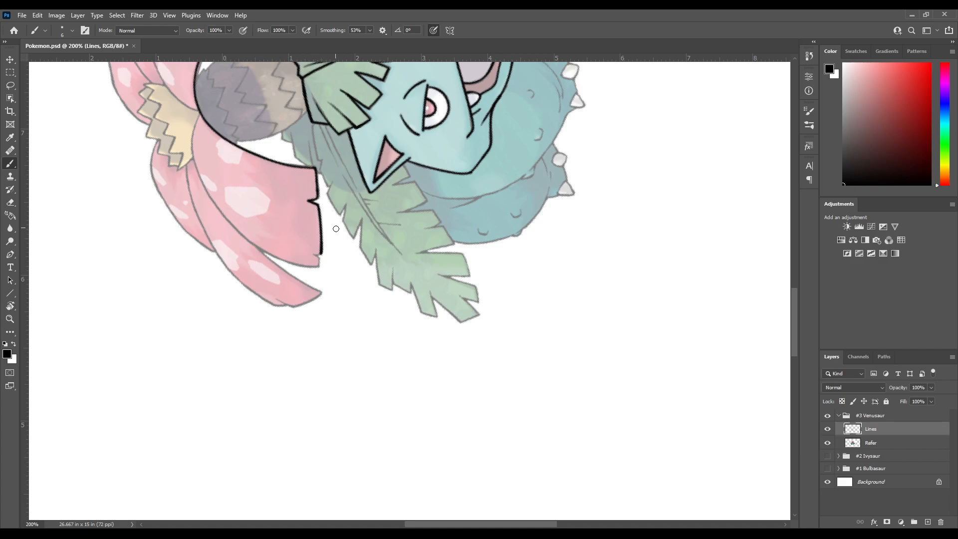
Ink the second notch in the front left petal's bottom edge and carry the line to the petal's outer corner
key(r)
mouse_move(336, 244)
mouse_down()
mouse_move(319, 211)
mouse_move(323, 224)
mouse_move(351, 178)
mouse_move(308, 205)
mouse_up()
key(space)
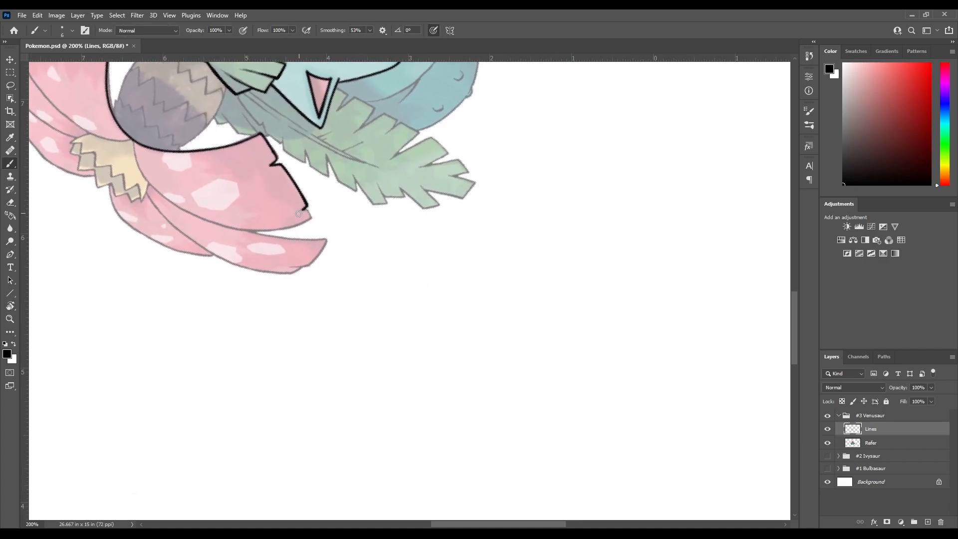
key(ctrl+z)
mouse_move(303, 209)
mouse_down()
mouse_move(312, 217)
mouse_move(332, 160)
mouse_move(285, 225)
mouse_up()
key(ctrl+z)
key(r)
key(b)
mouse_move(287, 329)
mouse_down()
mouse_move(303, 215)
mouse_move(299, 259)
mouse_move(336, 188)
mouse_move(307, 218)
mouse_move(276, 210)
mouse_move(287, 250)
mouse_up()
key(r)
key(b)
key(ctrl+z)
Ink the first part of the front left petal's outer edge up from its corner, redoing the curve until it fits
key(ctrl+z)
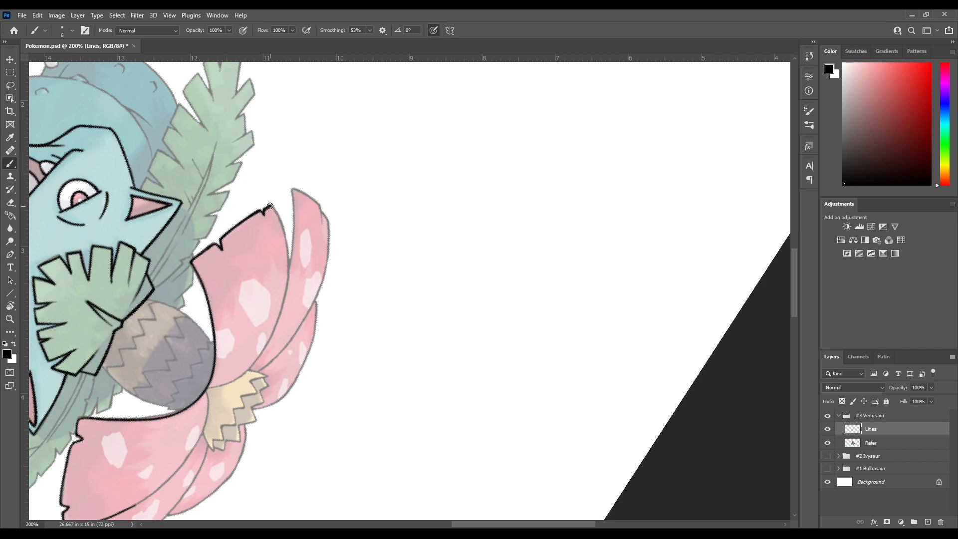
drag(279, 216, 289, 232)
key(ctrl+z)
drag(283, 223, 293, 271)
key(ctrl+z)
drag(288, 244, 288, 281)
key(ctrl+z)
mouse_move(284, 228)
mouse_down()
mouse_move(275, 209)
mouse_move(289, 274)
mouse_up()
key(ctrl+z)
key(ctrl+z)
key(ctrl+z)
drag(279, 213, 296, 263)
key(ctrl+z)
drag(283, 219, 288, 243)
key(ctrl+z)
key(ctrl+z)
mouse_move(277, 212)
mouse_down()
mouse_move(288, 244)
mouse_move(275, 206)
mouse_move(290, 274)
mouse_up()
key(ctrl+z)
key(ctrl+z)
drag(277, 210, 292, 273)
key(ctrl+z)
key(ctrl+z)
key(ctrl+z)
mouse_move(268, 207)
mouse_down()
mouse_move(286, 239)
mouse_move(294, 296)
mouse_move(334, 206)
mouse_up()
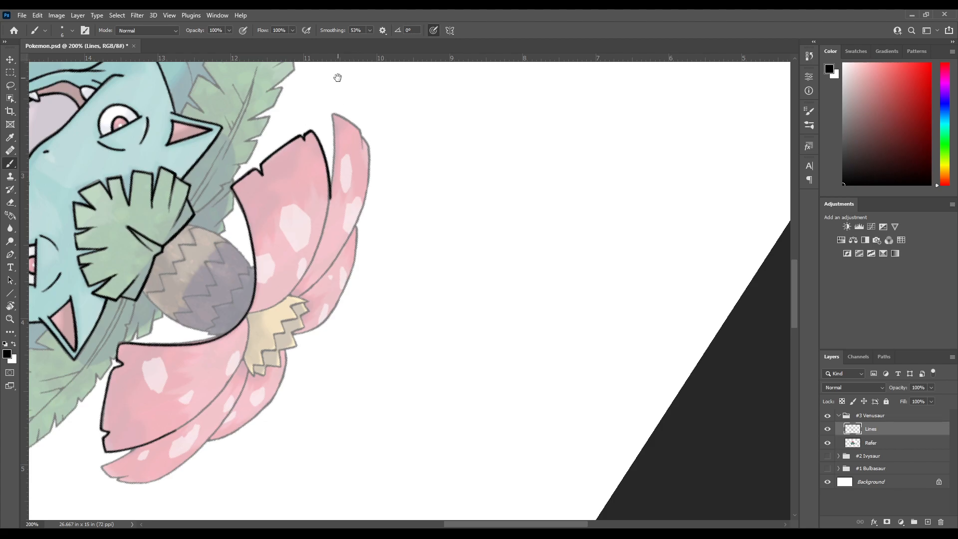
Extend the front left petal's outer edge line a short way further along the reference curve
drag(481, 282, 519, 187)
key(r)
mouse_move(407, 193)
mouse_down()
mouse_move(348, 216)
mouse_move(406, 202)
mouse_up()
drag(331, 236, 358, 204)
key(r)
mouse_move(349, 162)
mouse_down()
mouse_move(400, 170)
mouse_move(374, 211)
mouse_up()
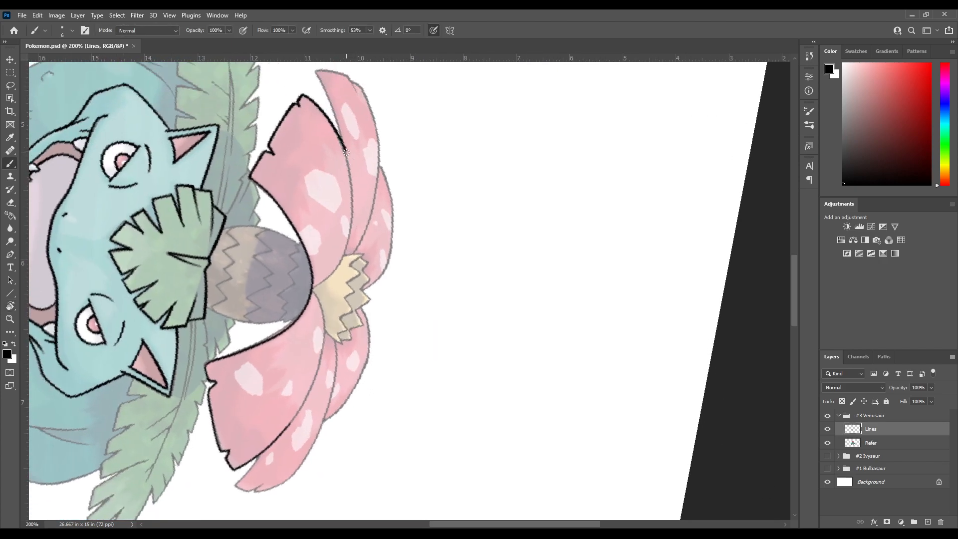
key(ctrl+z)
key(ctrl+z)
drag(352, 205, 352, 206)
key(space)
mouse_move(364, 172)
mouse_down()
mouse_move(369, 148)
mouse_move(354, 177)
mouse_up()
key(r)
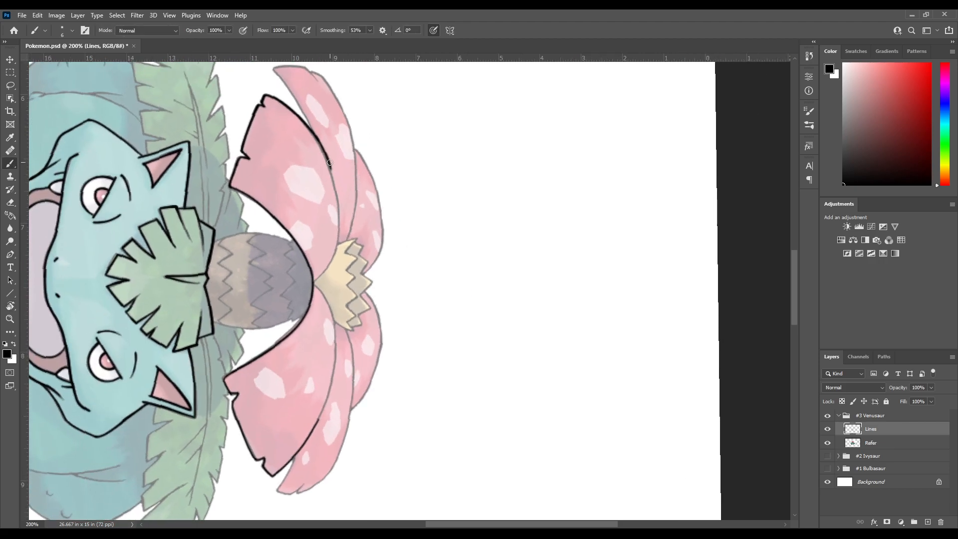
Ink the middle of the front left petal's outer edge toward the yellow flower center, retrying the stroke for a smooth join
drag(332, 175, 339, 211)
key(ctrl+z)
drag(329, 161, 339, 215)
key(ctrl+z)
drag(334, 179, 340, 215)
key(ctrl+z)
drag(328, 160, 339, 207)
key(ctrl+z)
key(ctrl+z)
mouse_move(338, 201)
mouse_down()
mouse_move(338, 231)
mouse_move(370, 188)
mouse_move(342, 214)
mouse_move(360, 191)
mouse_up()
key(r)
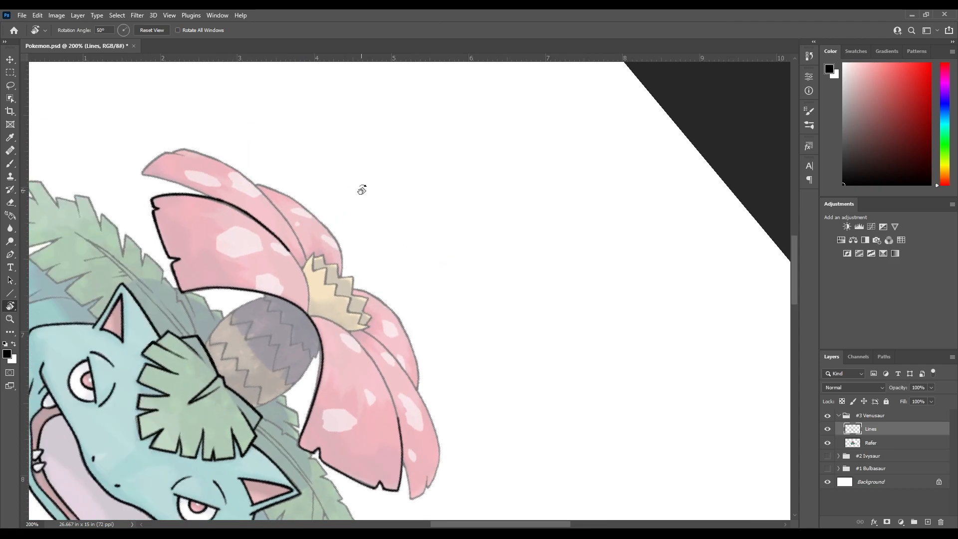
mouse_move(335, 224)
mouse_down()
mouse_move(360, 182)
mouse_move(326, 179)
mouse_up()
key(b)
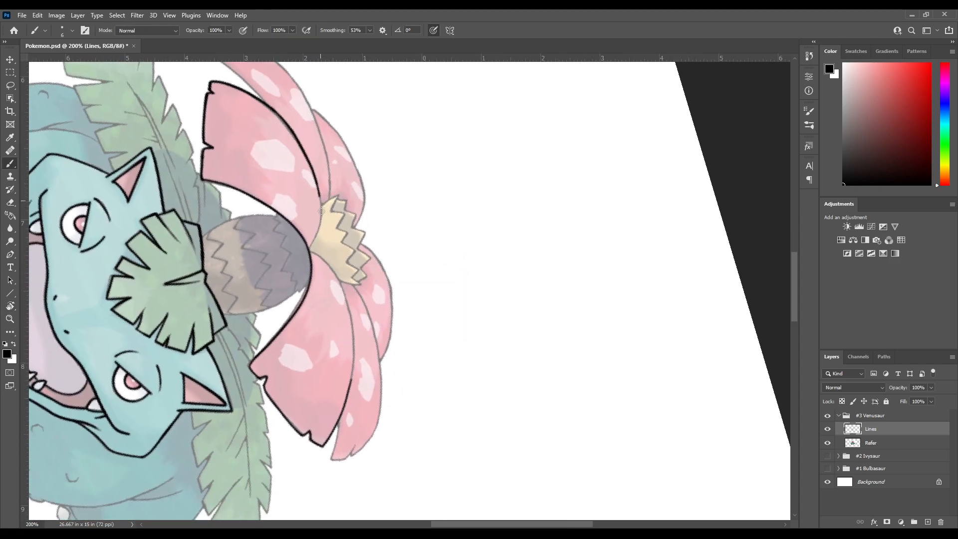
Try to ink the last stretch of the front left petal's outer edge past the yellow flower center
drag(315, 175, 320, 229)
key(ctrl+z)
key(ctrl+z)
drag(319, 190, 321, 235)
key(ctrl+z)
drag(316, 181, 318, 239)
key(ctrl+z)
key(r)
drag(342, 180, 295, 270)
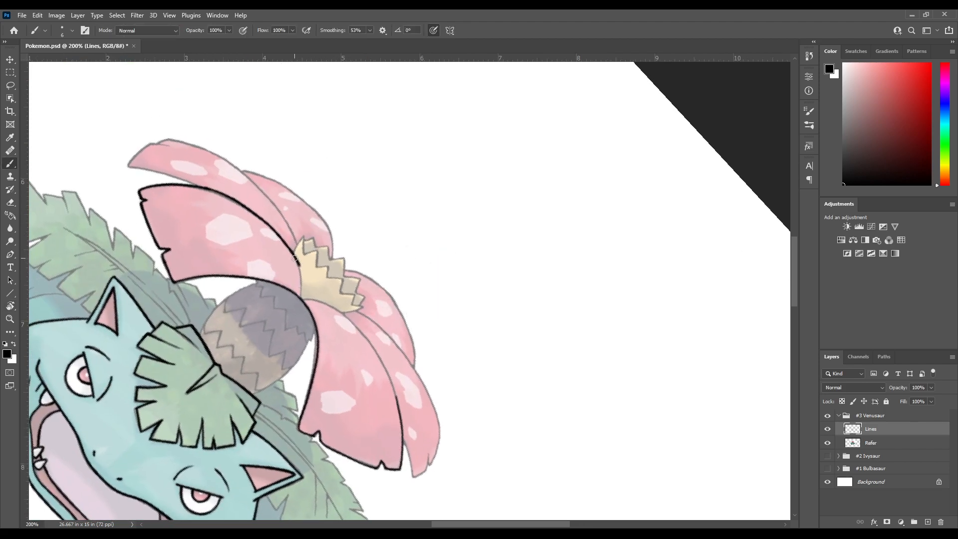
mouse_move(301, 272)
mouse_down()
mouse_move(301, 305)
mouse_move(319, 188)
mouse_up()
key(ctrl+z)
key(ctrl+z)
key(ctrl+z)
key(ctrl+z)
Ink the rest of the front left petal's outer edge down to the point where the front petals meet
key(r)
key(b)
key(r)
key(b)
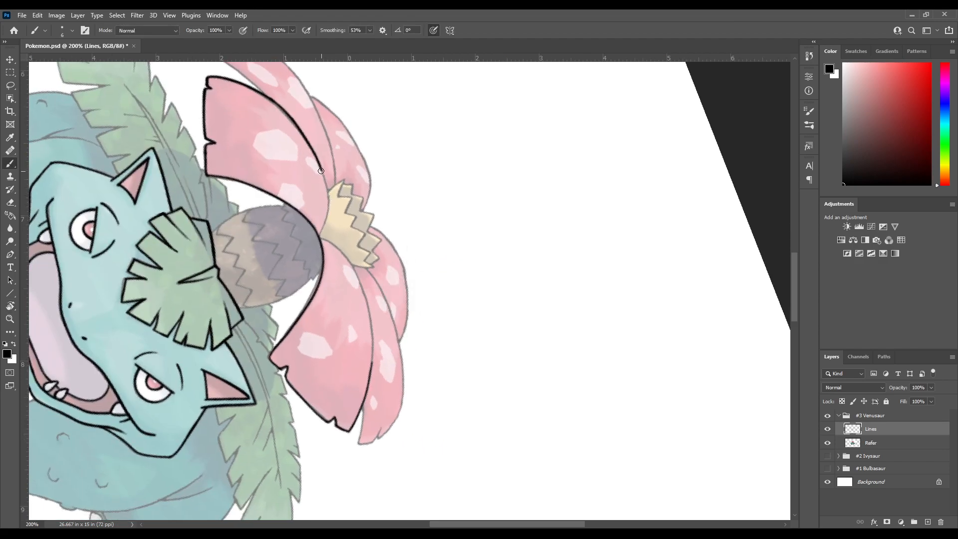
mouse_move(324, 177)
mouse_down()
mouse_move(328, 214)
mouse_move(315, 240)
mouse_up()
Ink the middle of the front right petal's outer edge from the finished lower curve toward the yellow flower center
key(r)
drag(352, 199, 374, 186)
drag(399, 151, 363, 187)
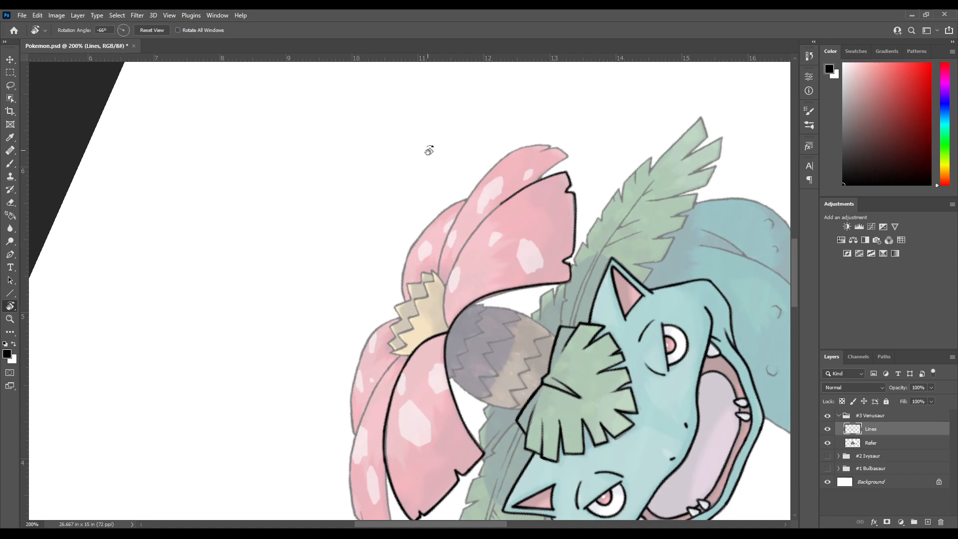
drag(427, 150, 396, 173)
key(b)
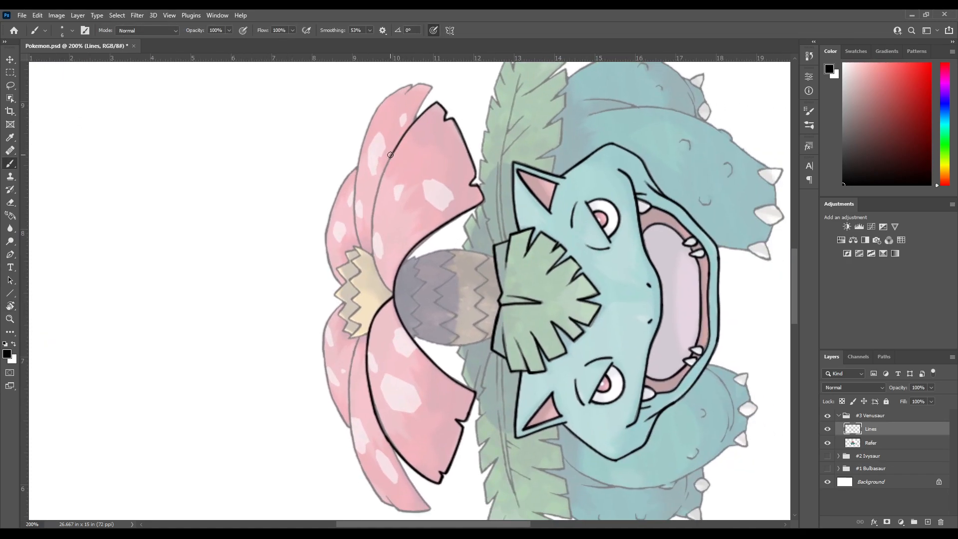
mouse_move(386, 166)
mouse_down()
mouse_move(371, 249)
mouse_move(397, 228)
mouse_move(374, 182)
mouse_up()
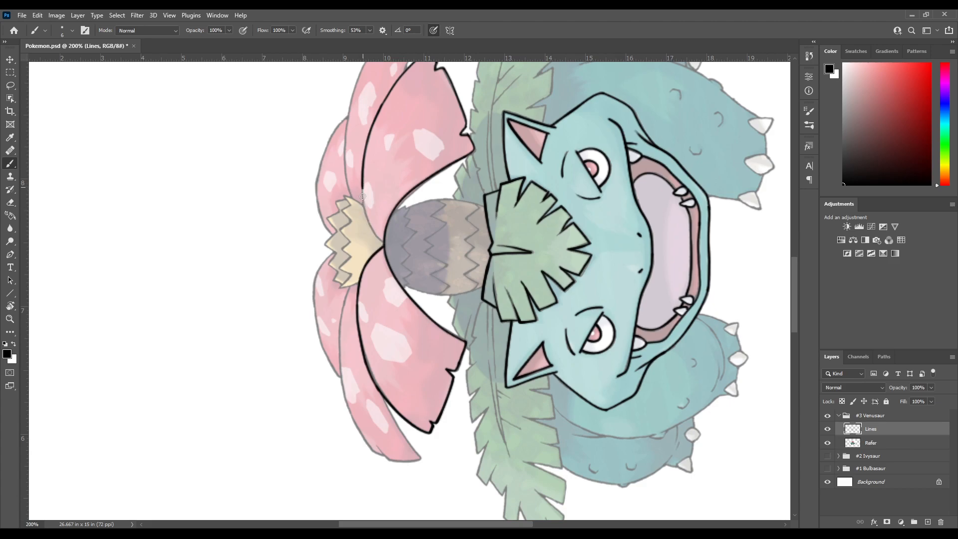
key(ctrl+z)
drag(362, 184, 364, 219)
key(ctrl+z)
drag(363, 185, 367, 229)
key(ctrl+z)
key(ctrl+z)
mouse_move(363, 186)
mouse_down()
mouse_move(366, 218)
mouse_move(383, 241)
mouse_move(325, 192)
mouse_move(354, 223)
mouse_move(327, 239)
mouse_move(326, 231)
mouse_up()
key(ctrl+z)
key(ctrl+z)
Finish the front right petal's outer edge beside the yellow flower center, joining it where the front petals meet
key(space)
key(space)
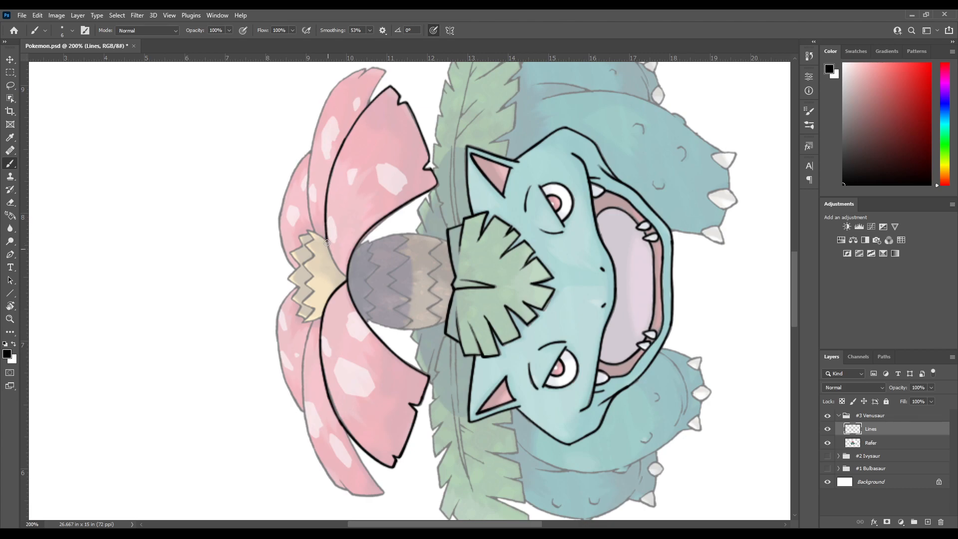
key(ctrl+z)
mouse_move(326, 224)
mouse_down()
mouse_move(328, 252)
mouse_move(351, 284)
mouse_up()
key(ctrl+z)
drag(326, 242, 327, 244)
key(ctrl+z)
mouse_move(328, 249)
mouse_down()
mouse_move(344, 276)
mouse_move(326, 220)
mouse_move(352, 282)
mouse_up()
key(ctrl+z)
key(r)
mouse_move(319, 303)
mouse_down()
mouse_move(350, 170)
mouse_move(387, 146)
mouse_up()
key(b)
mouse_move(416, 258)
mouse_down()
mouse_move(374, 132)
mouse_move(356, 231)
mouse_up()
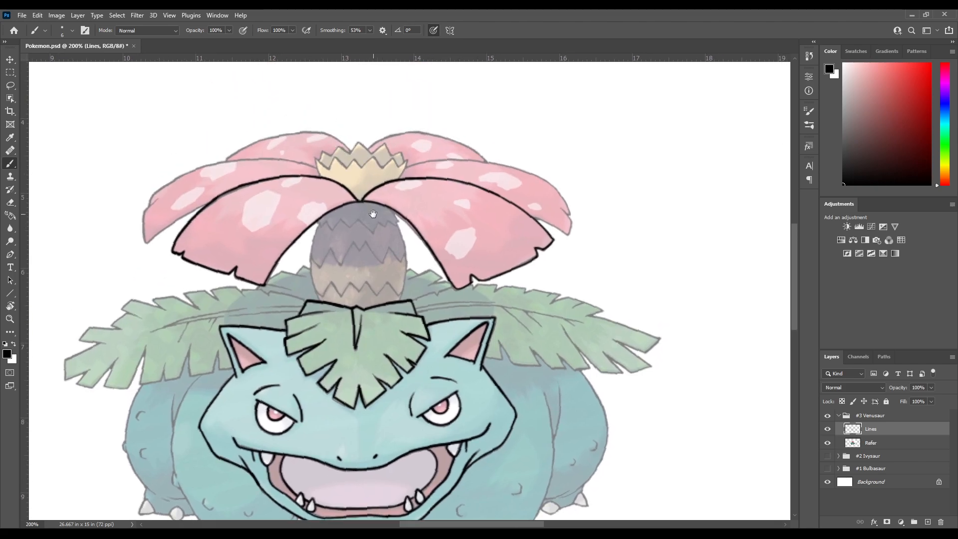
Save the document and reset the rotated canvas view to upright
key(ctrl+s)
key(r)
click(148, 31)
key(b)
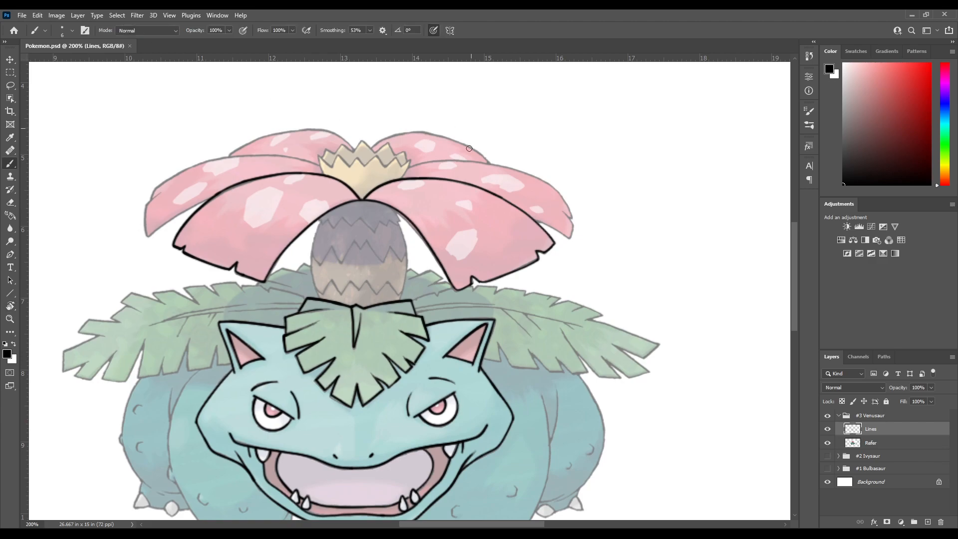
mouse_move(566, 329)
mouse_down()
mouse_move(575, 217)
mouse_move(599, 271)
mouse_up()
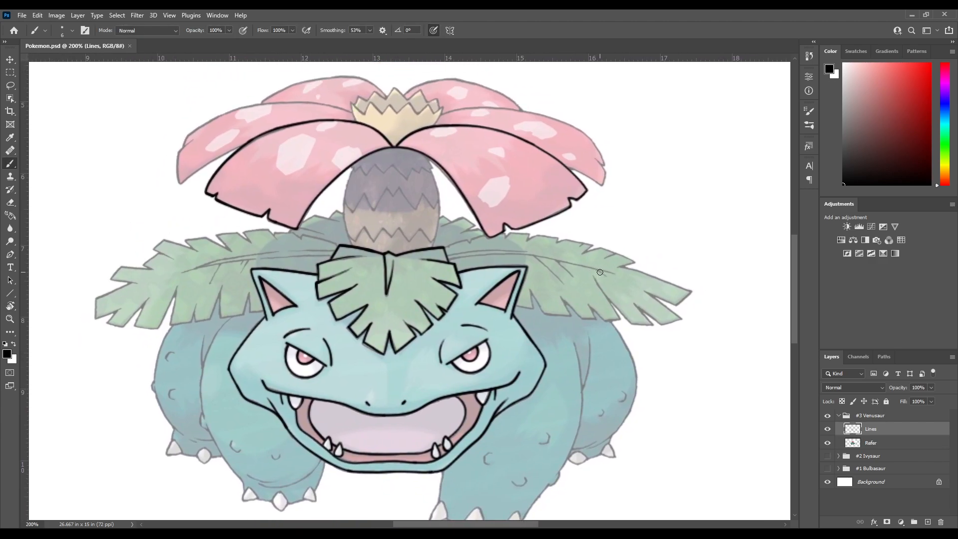